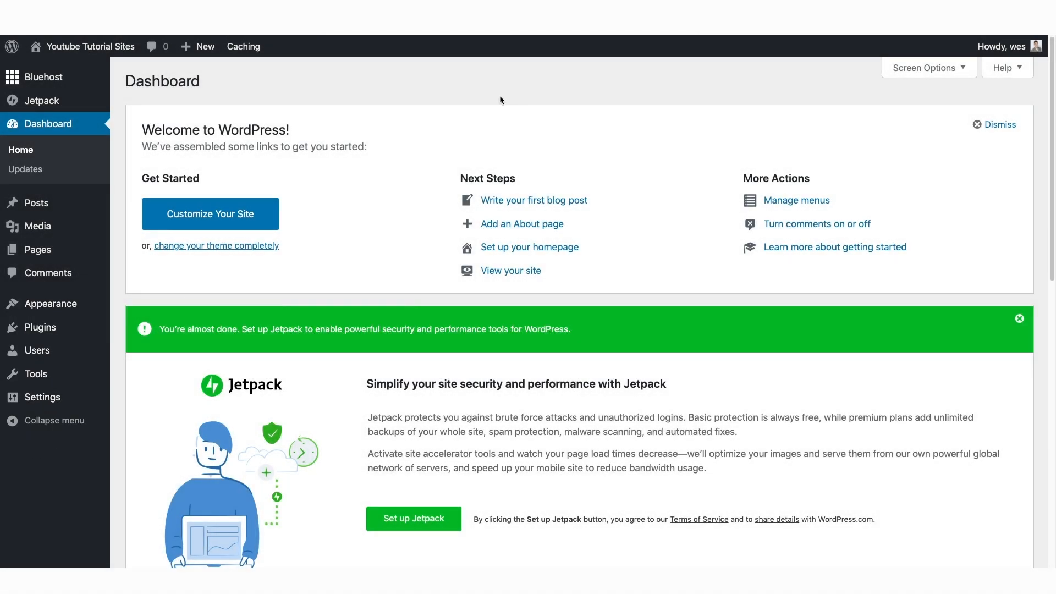
- Search the plugin directory for "elementor", and install and activate the Elementor Page Builder plugin
mouse_move(87, 307)
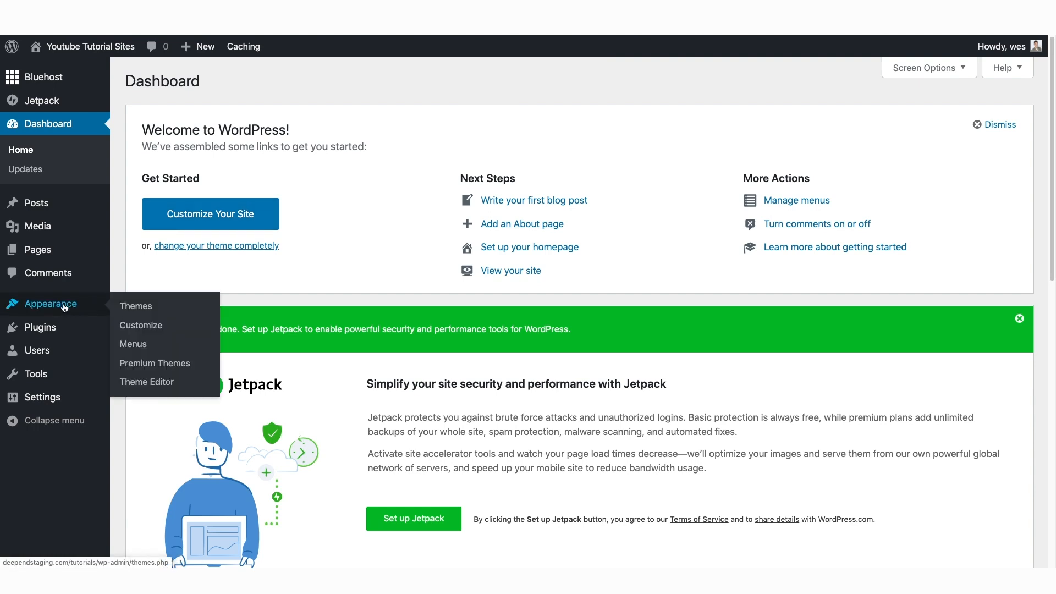
mouse_move(43, 331)
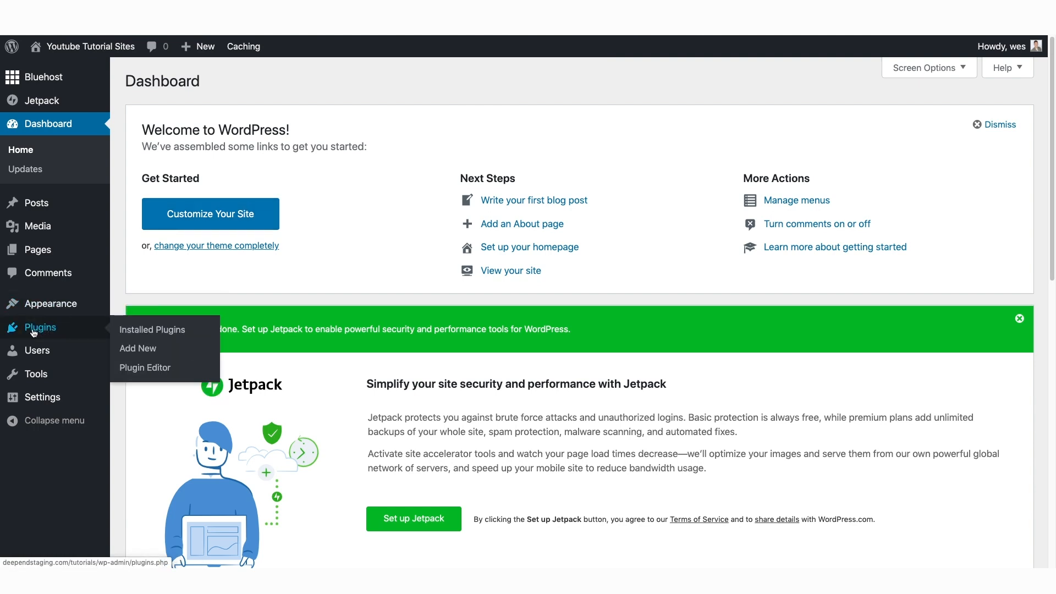
left_click(146, 351)
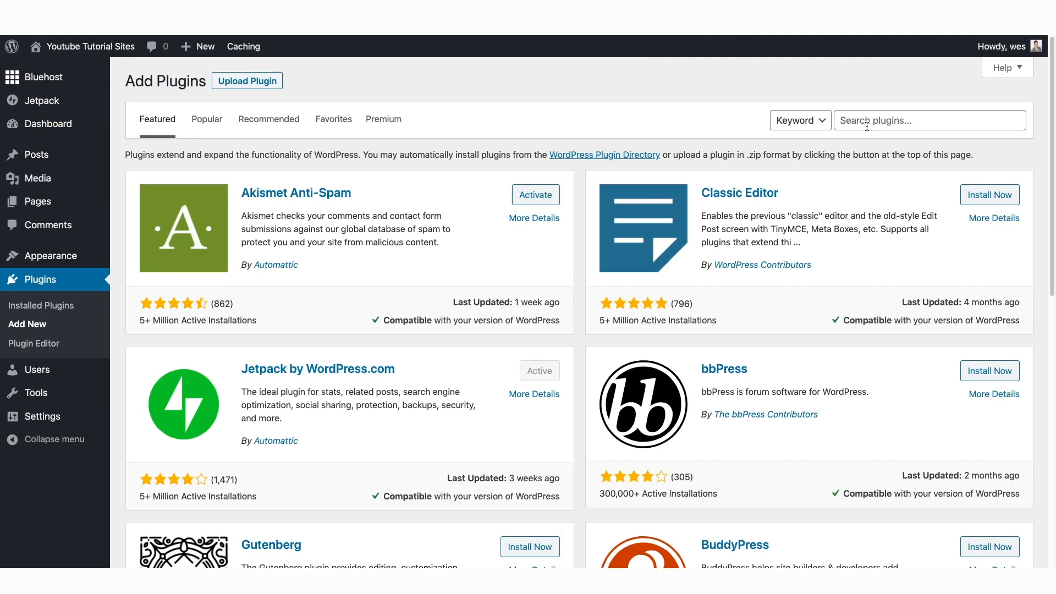
left_click(867, 127)
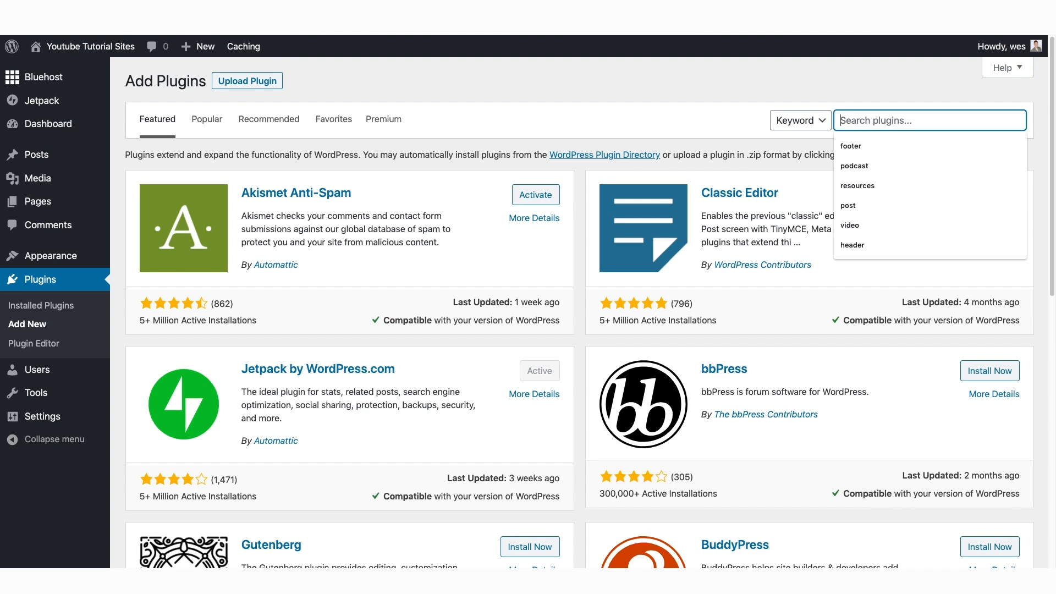
type("elementor")
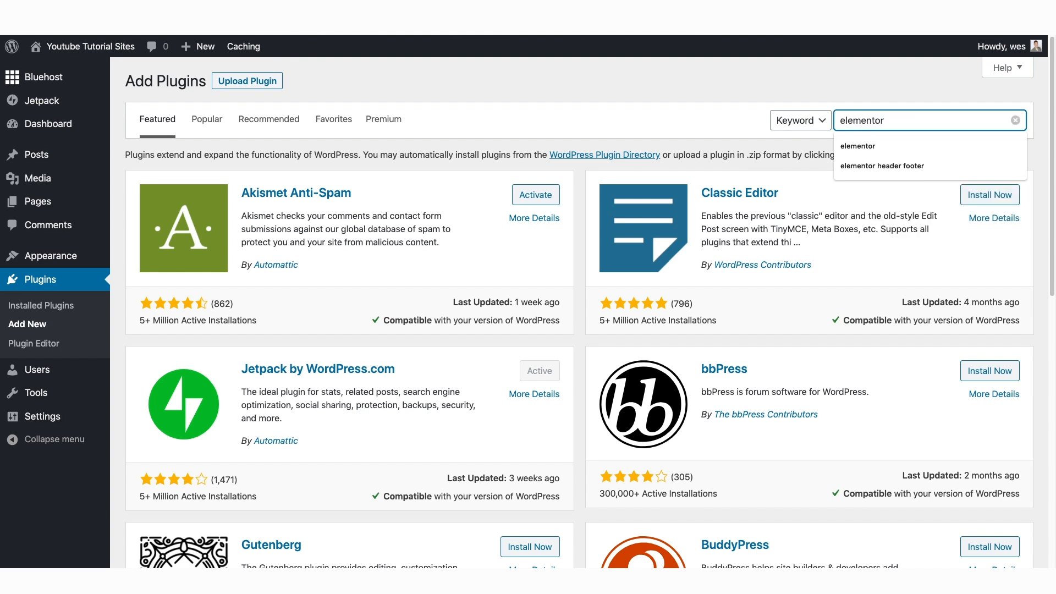
key("Return")
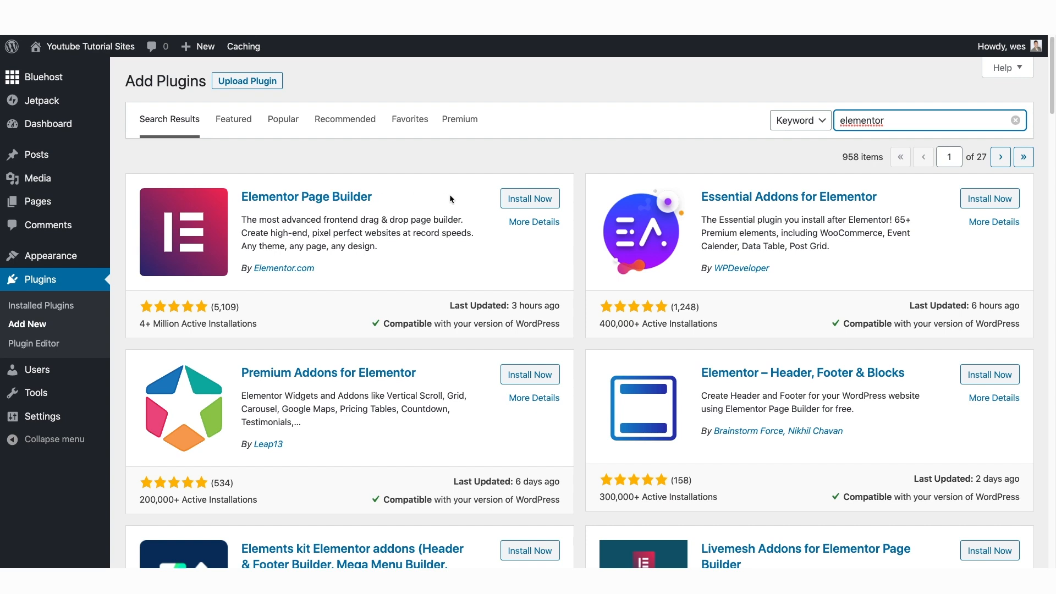
left_click(531, 201)
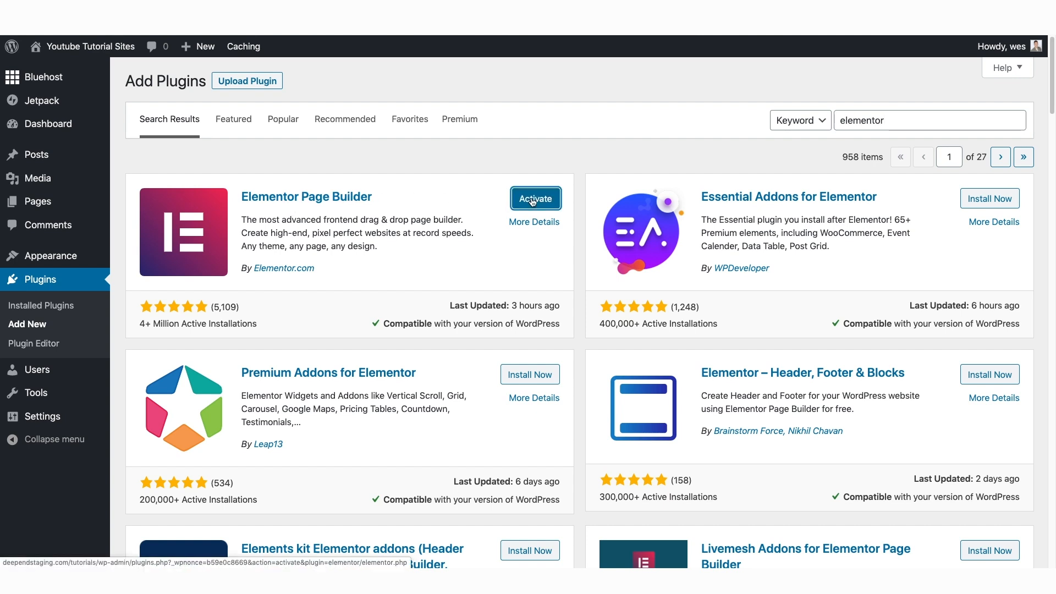
left_click(533, 200)
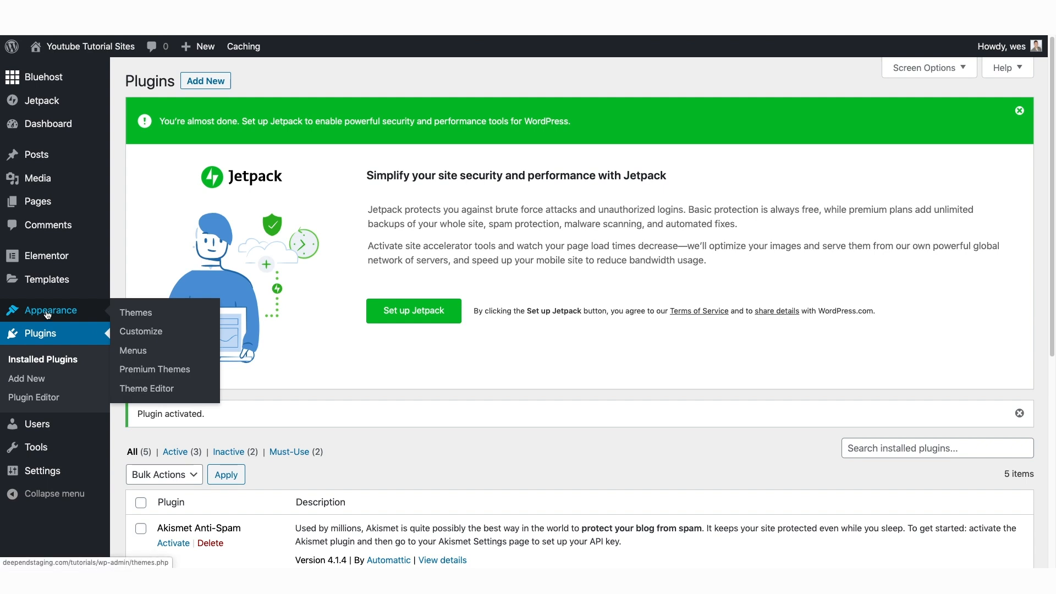
- Search the installed themes for "hello elementor"
left_click(142, 313)
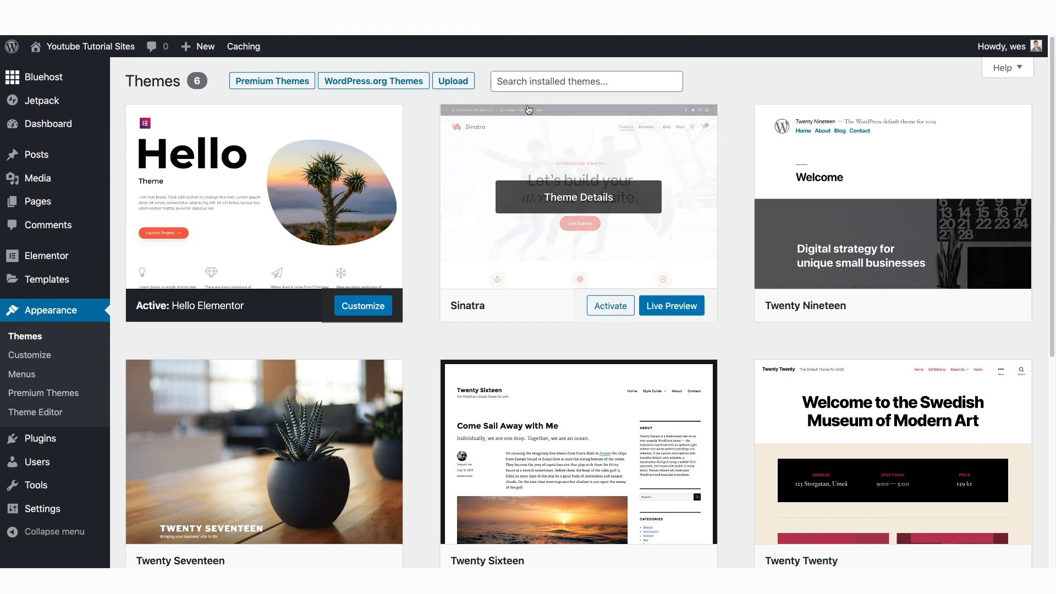
left_click(532, 84)
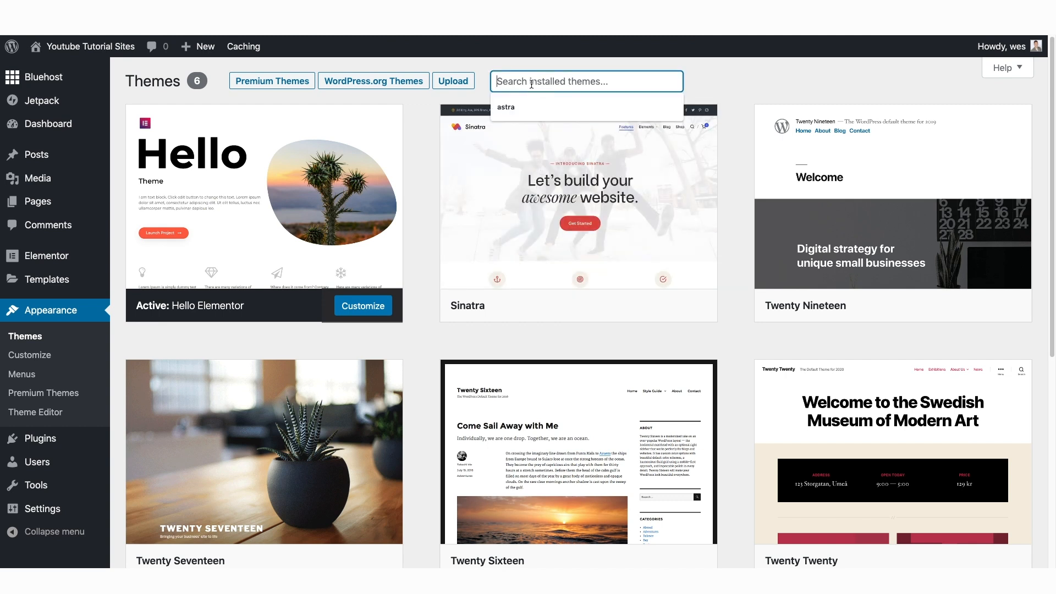
type("hello elementor")
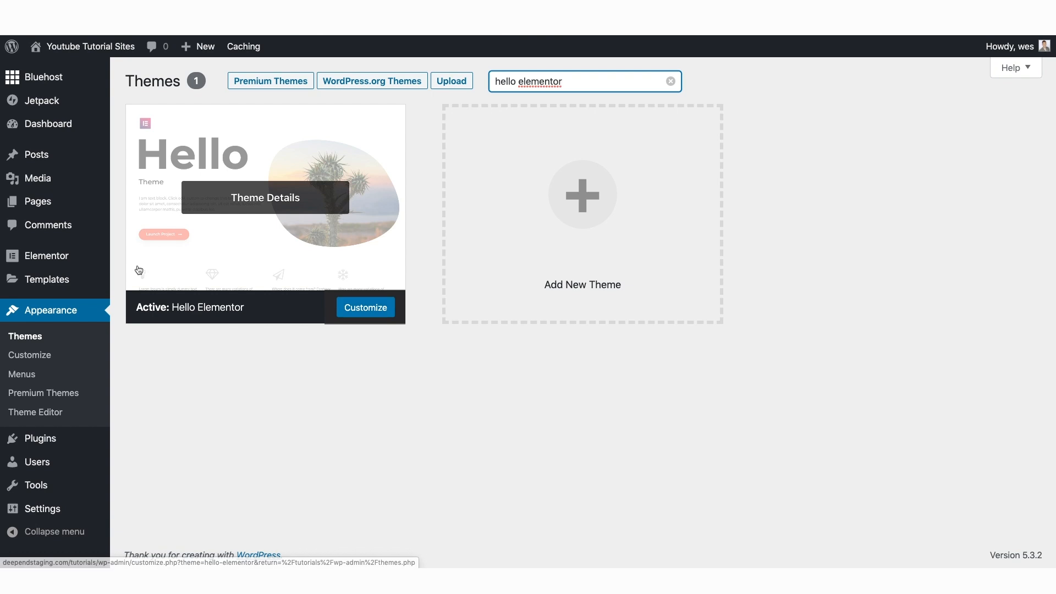
- Create a new page titled "Bold" and set its template to Elementor Canvas
mouse_move(40, 203)
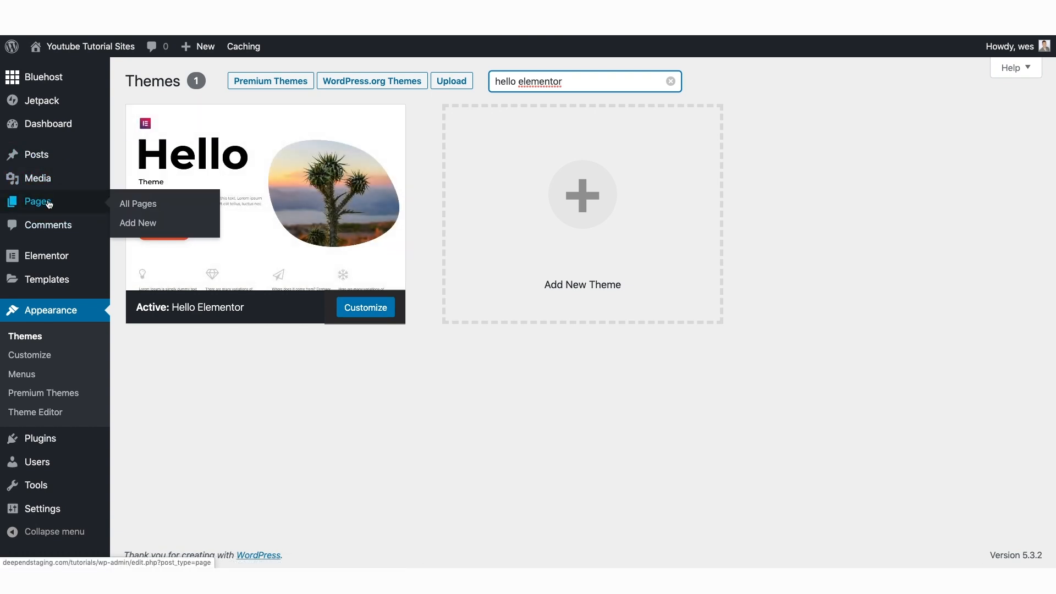
left_click(152, 228)
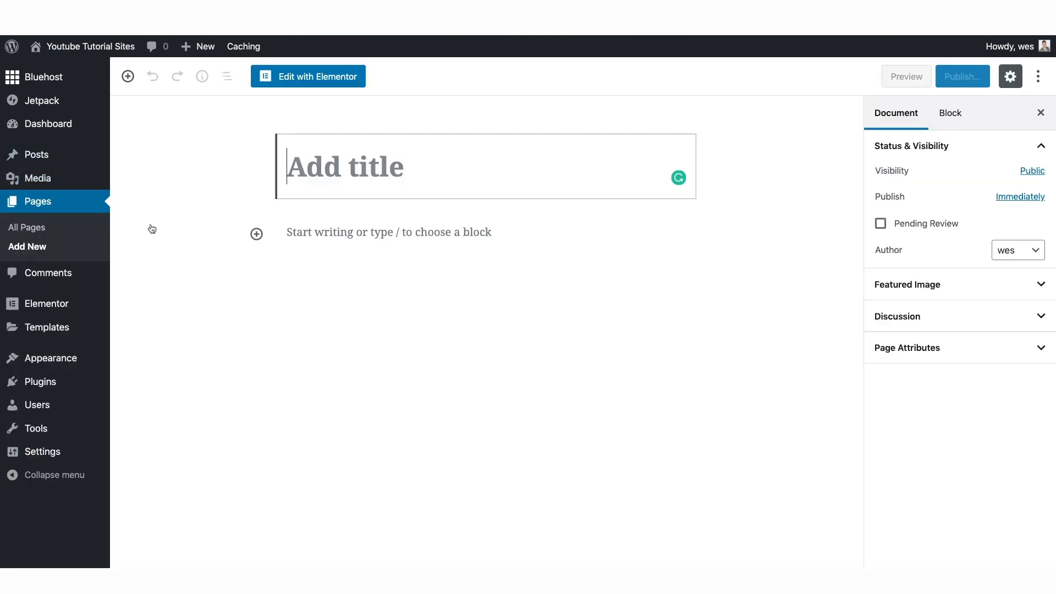
type("Bold")
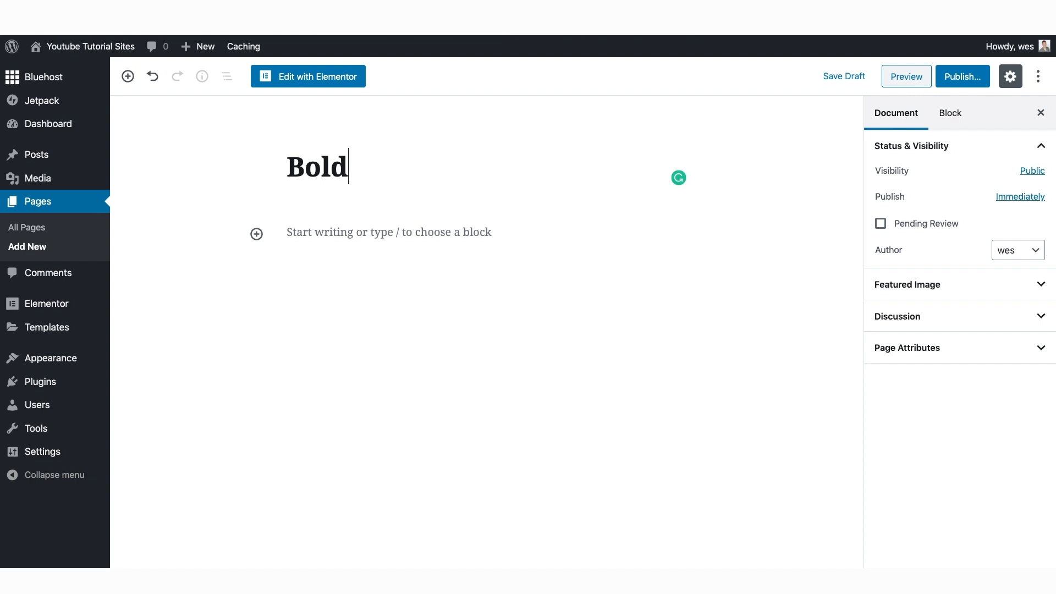
left_click(938, 348)
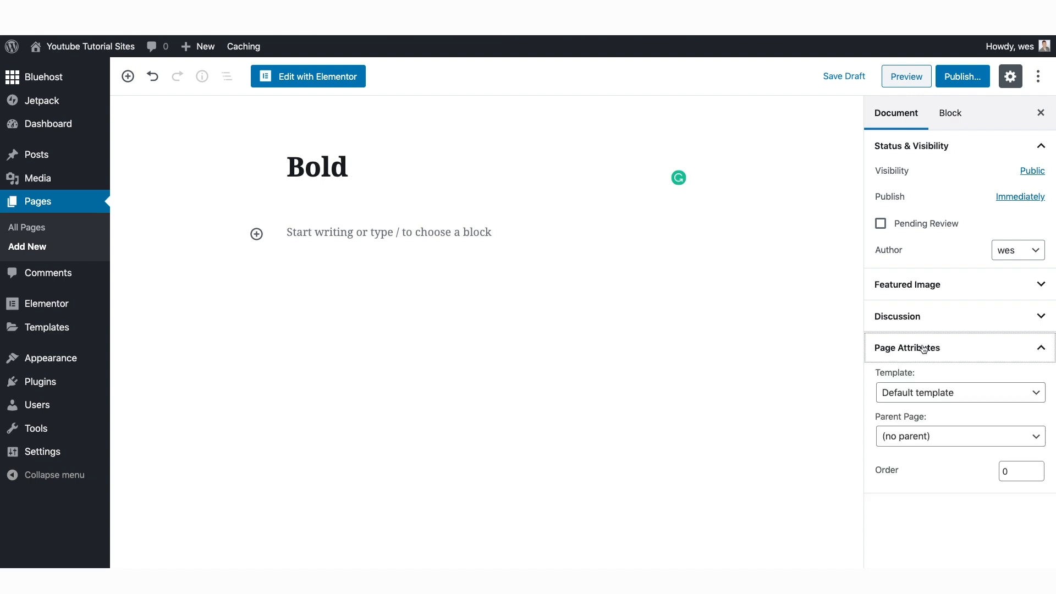
left_click(1014, 397)
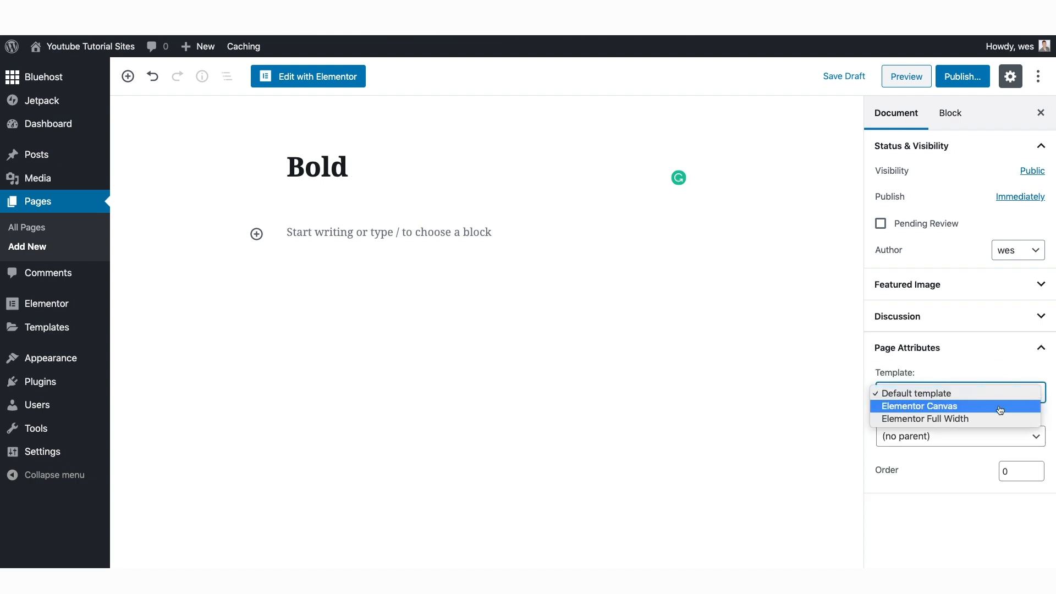
left_click(964, 406)
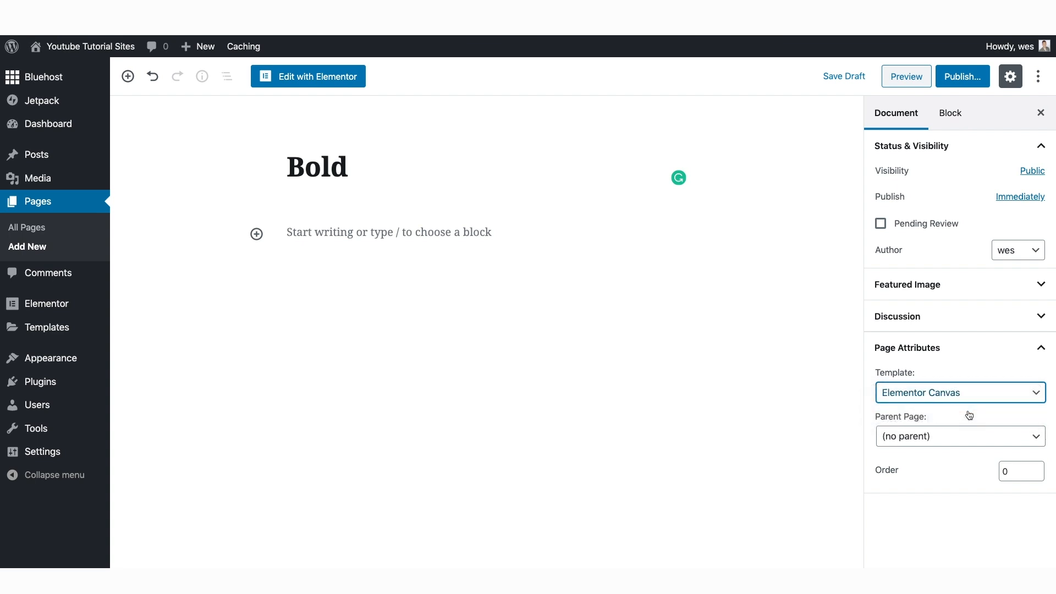
- Open the page in Elementor and add a section with three equal columns, placing an Image widget in the first column
left_click(311, 81)
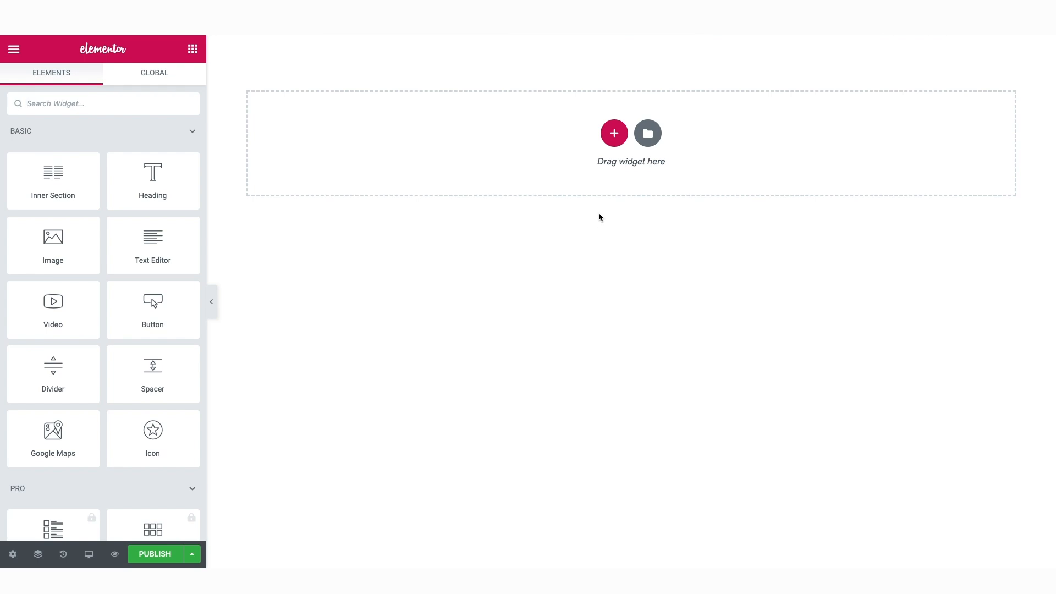
left_click(614, 134)
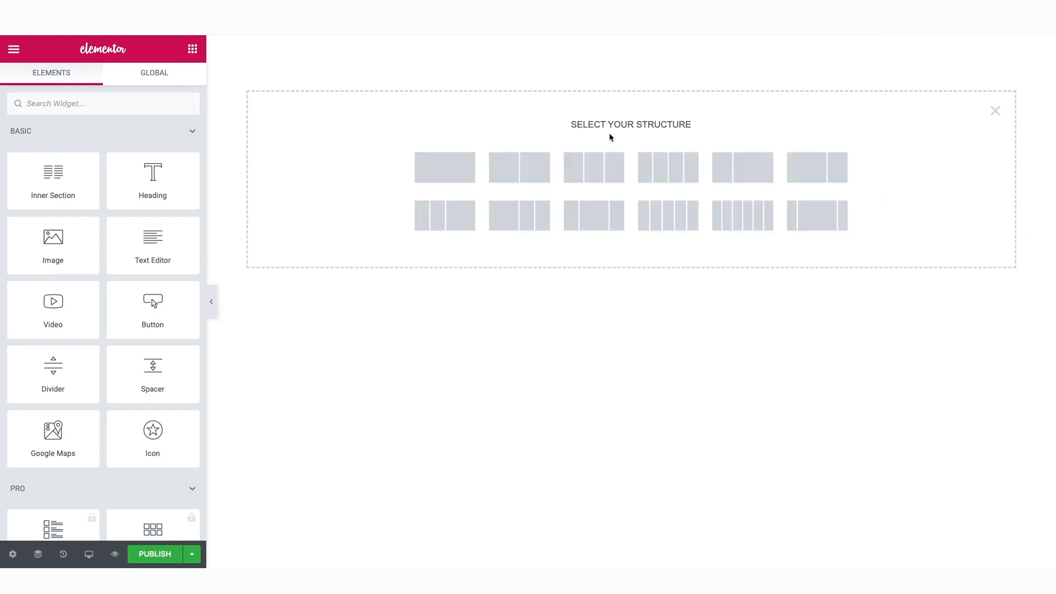
left_click(594, 172)
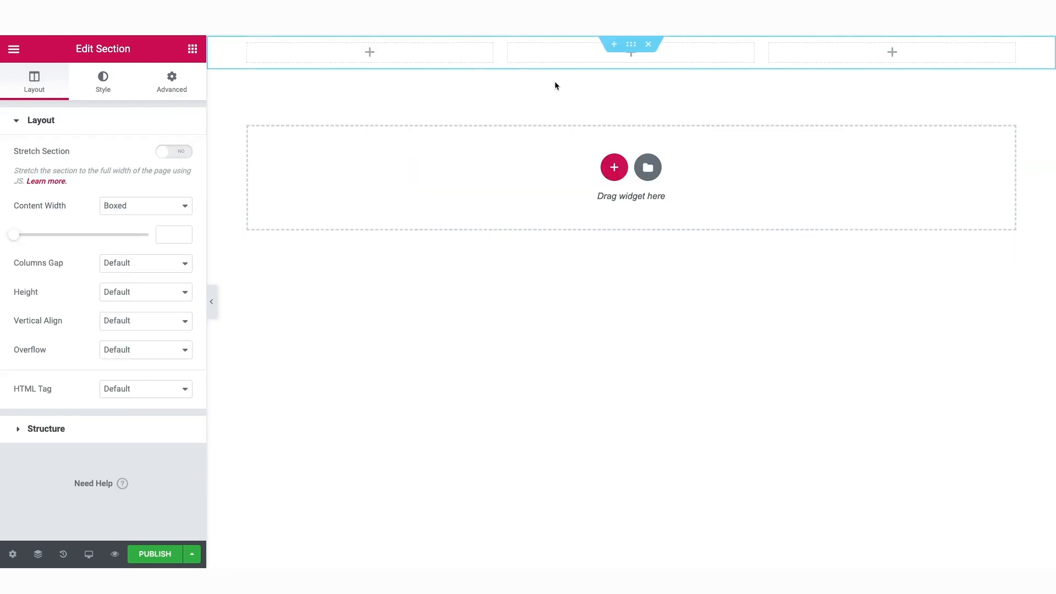
left_click(192, 49)
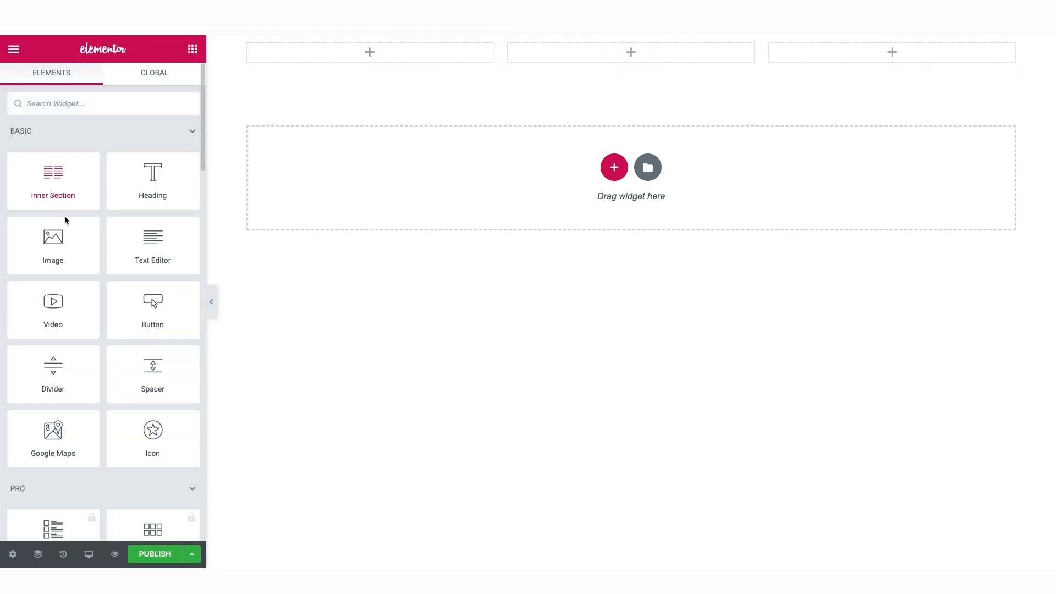
left_click_drag(49, 236, 377, 54)
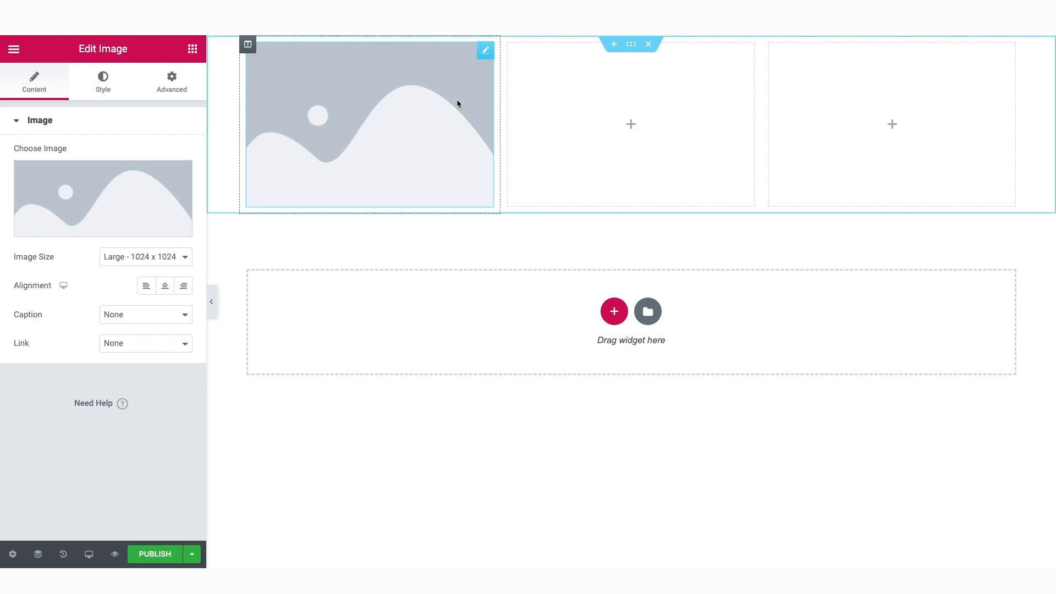
- Add an Icon List widget to the middle column and widen that column by about half into the third
left_click(192, 50)
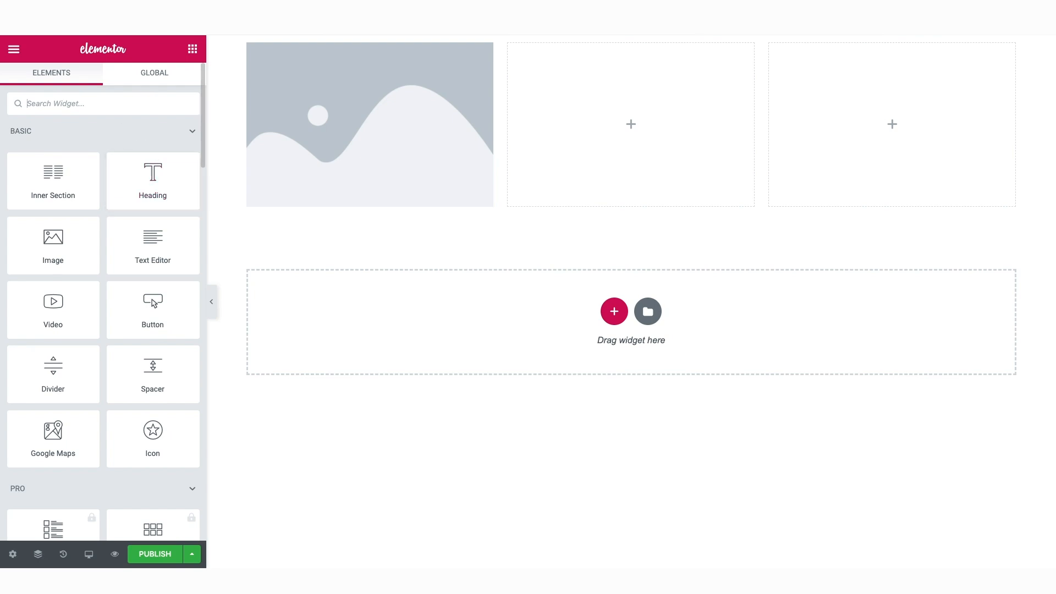
type("icon")
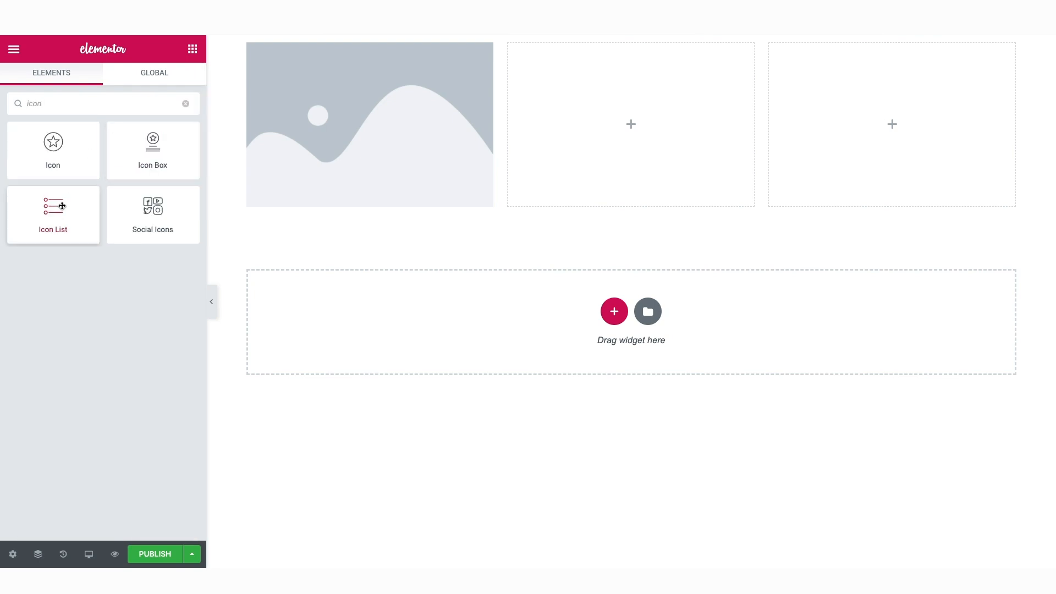
left_click_drag(50, 209, 638, 123)
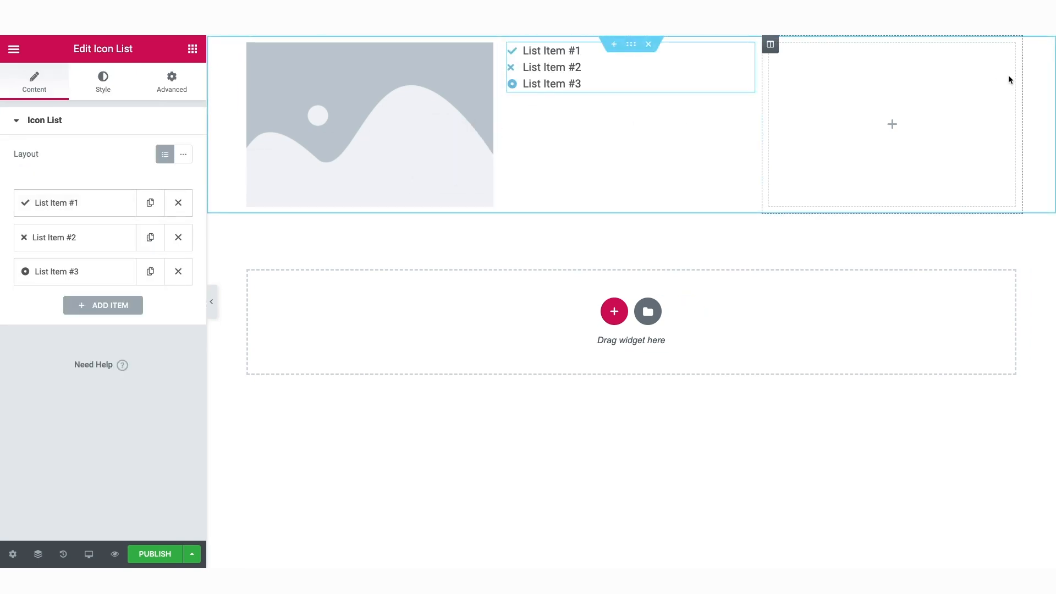
left_click_drag(762, 92, 873, 83)
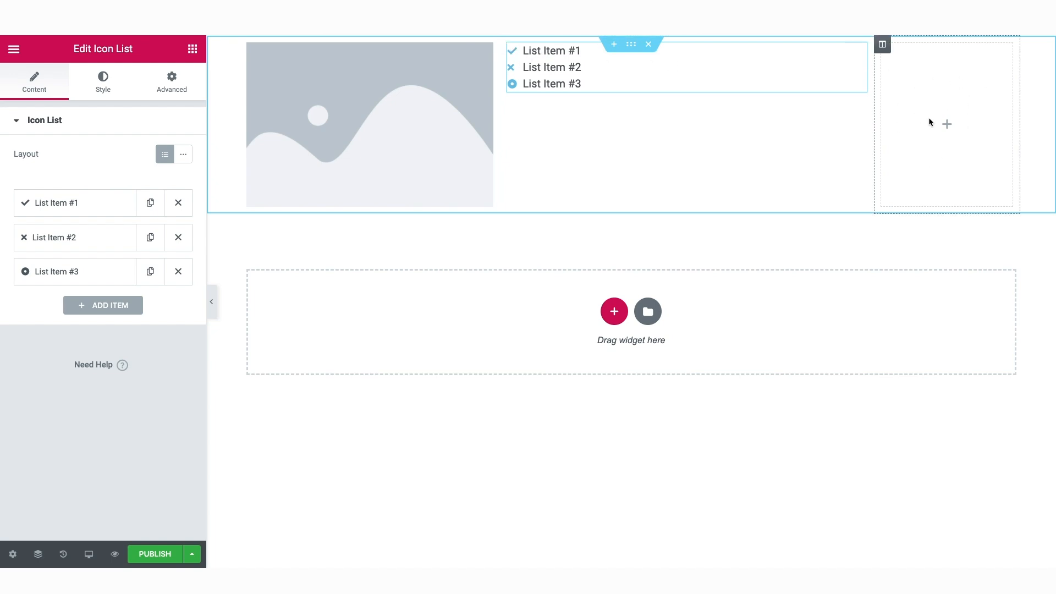
- Give the three-column section a classic background in black (#000000)
left_click(632, 49)
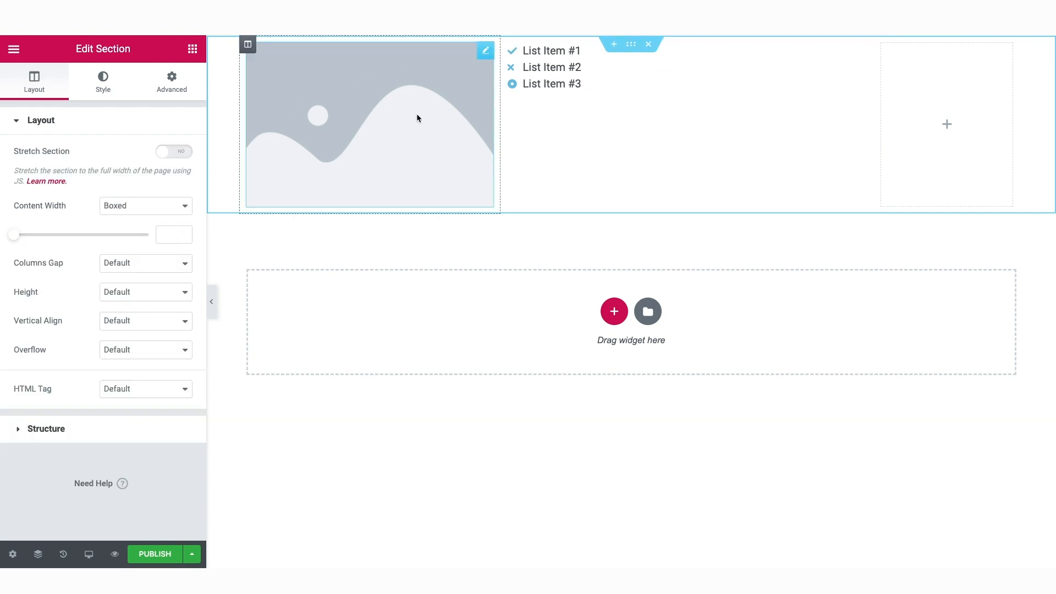
left_click(103, 81)
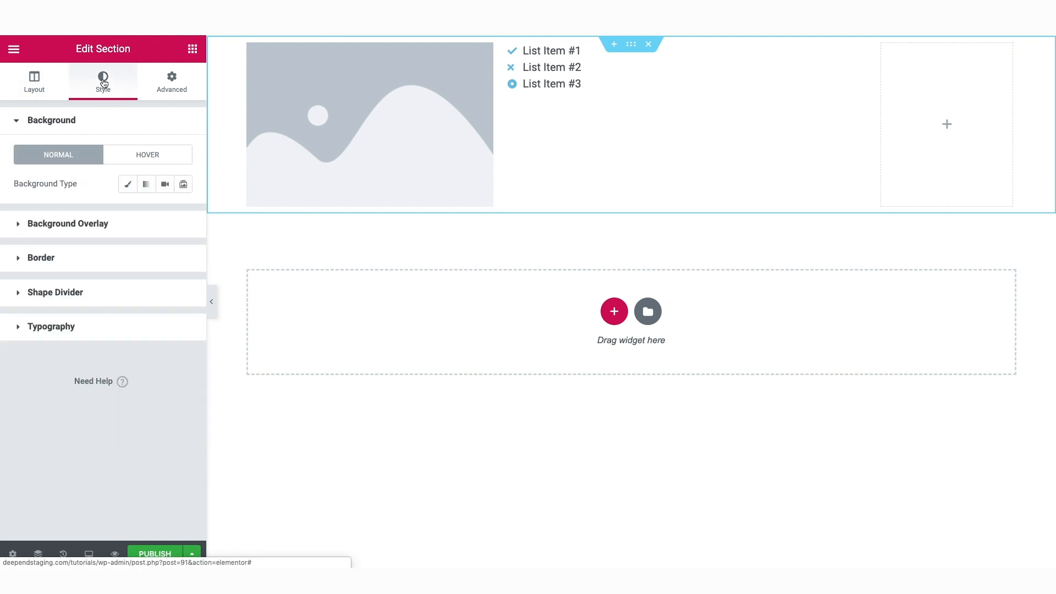
left_click(128, 187)
left_click(165, 214)
left_click(154, 264)
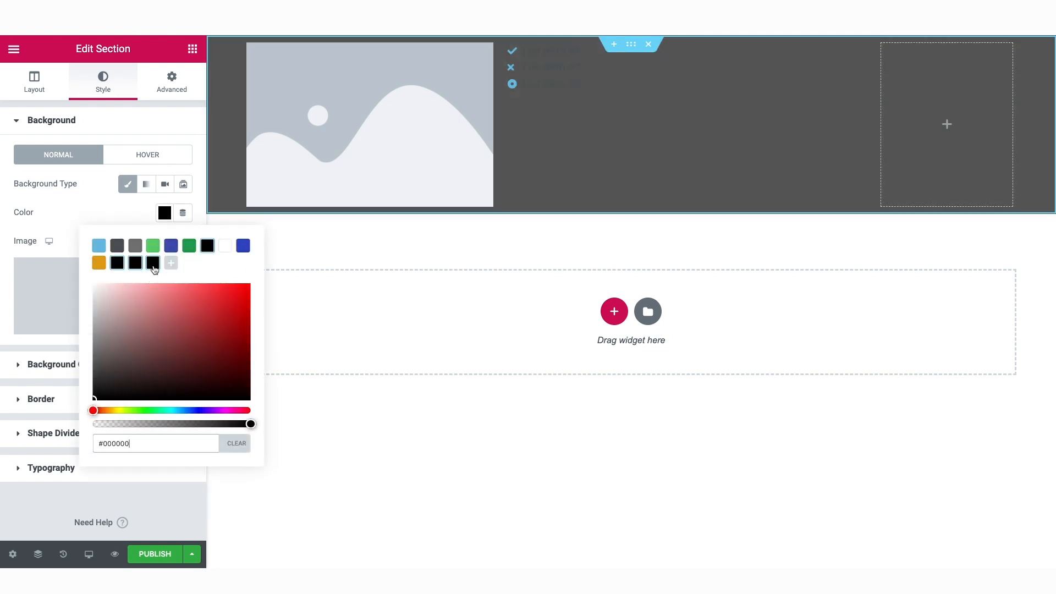
left_click(130, 213)
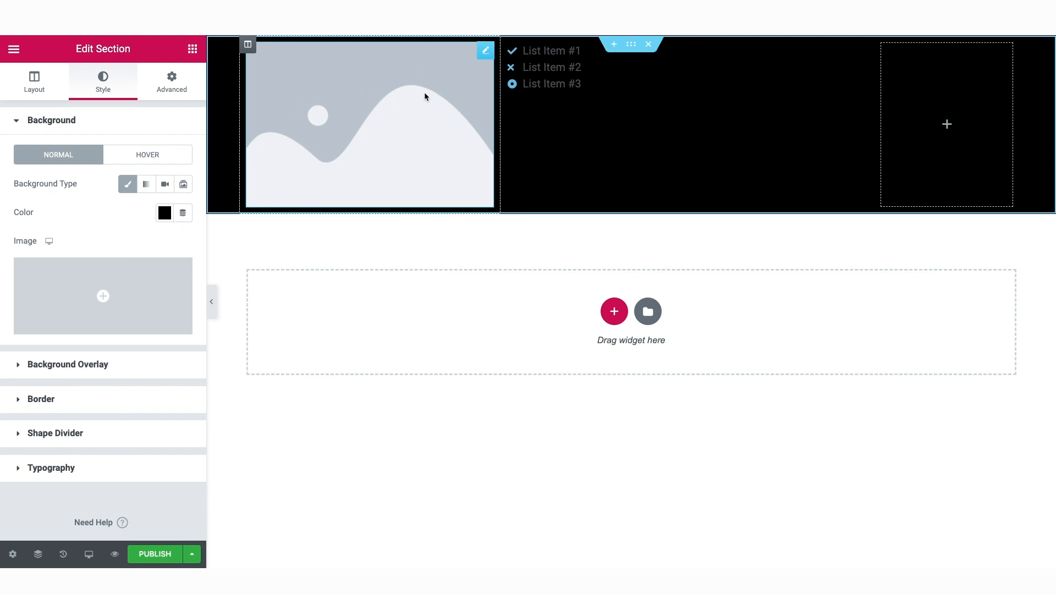
- Insert the white talk-logo.png from the media library into the first column's Image widget and align it left
left_click(394, 118)
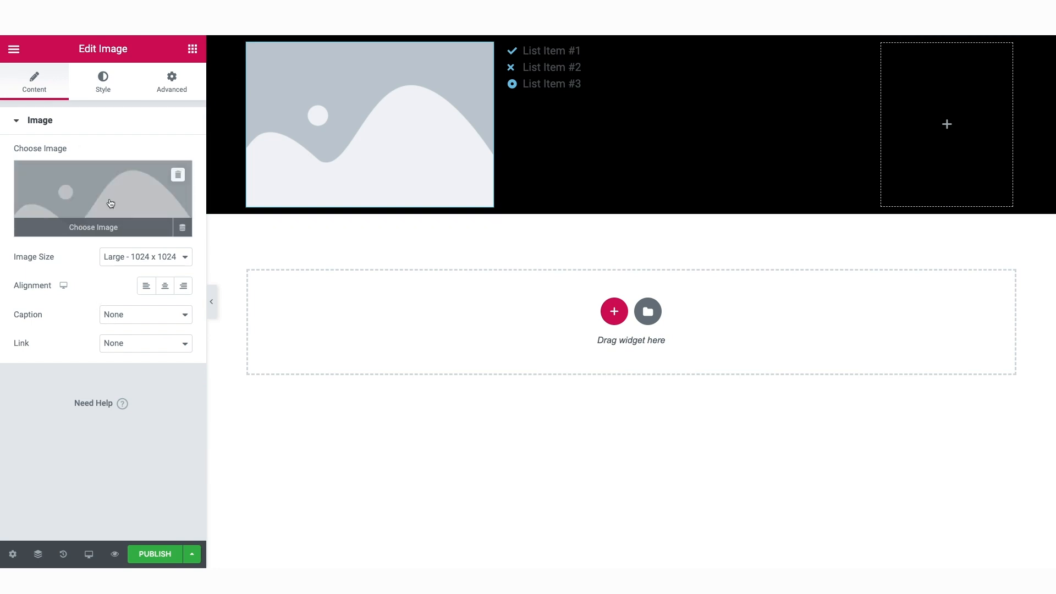
left_click(89, 231)
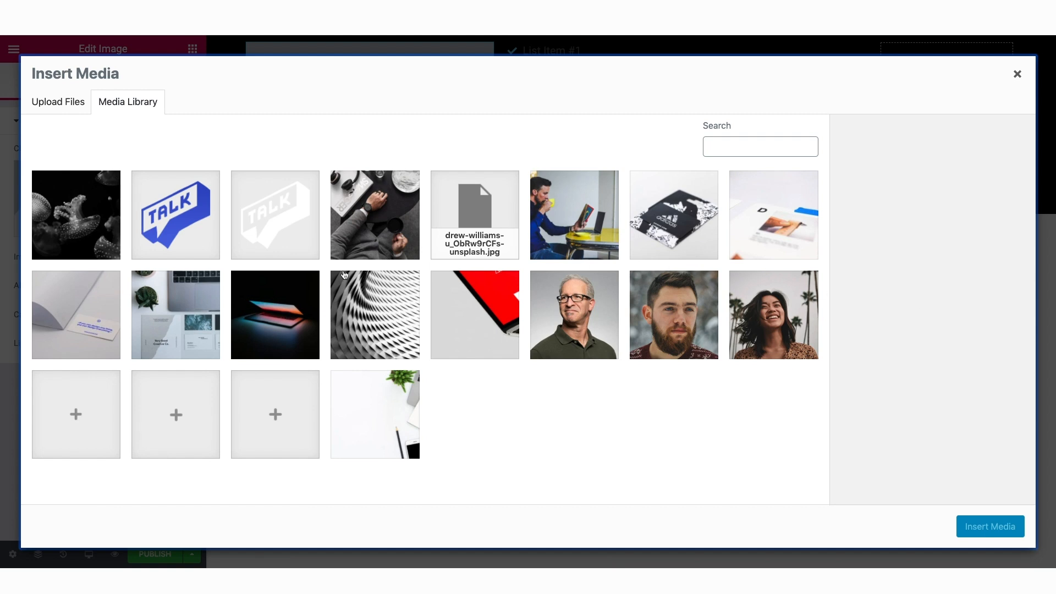
left_click(267, 218)
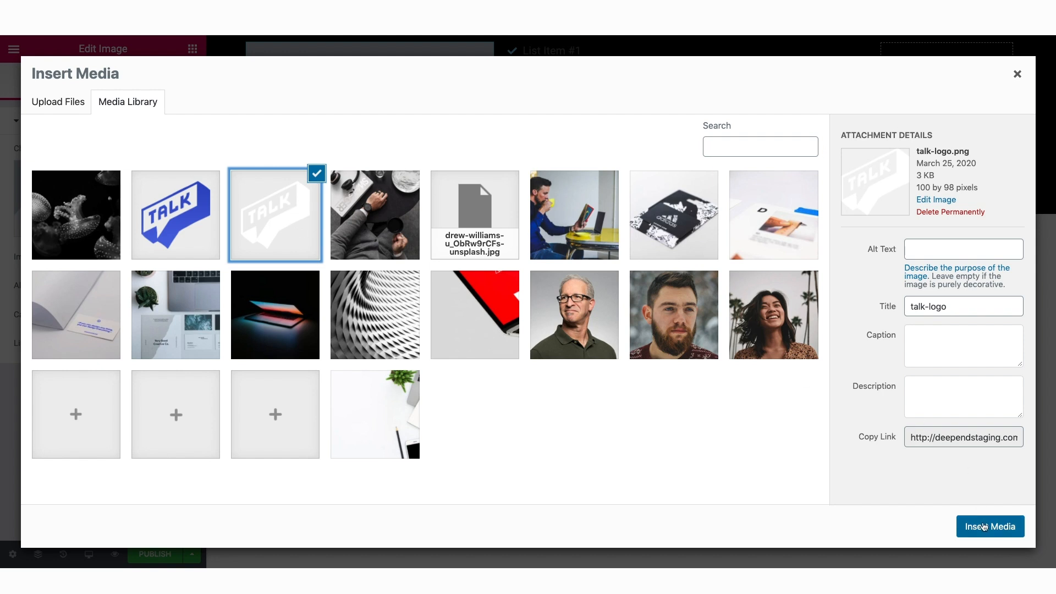
left_click(983, 526)
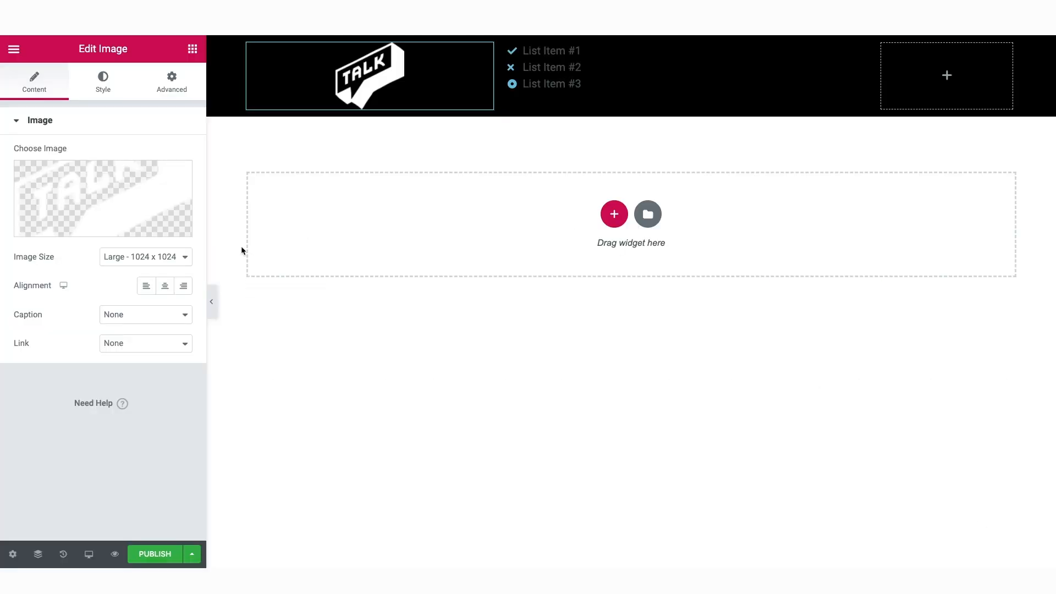
left_click(147, 288)
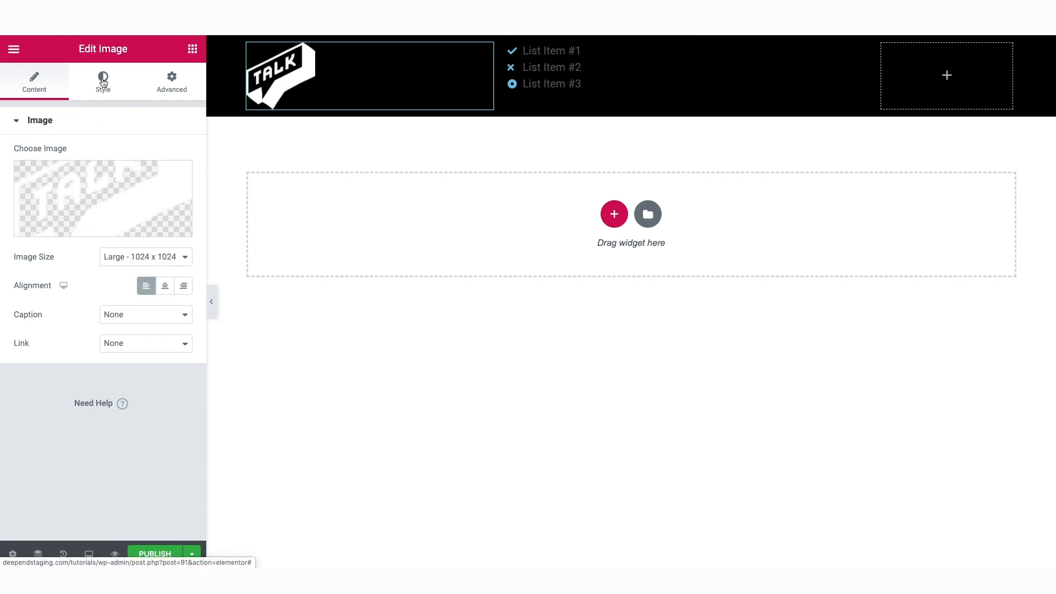
- Set the logo to a custom image size with a width of 70 and narrow the first column closely around it
left_click(134, 258)
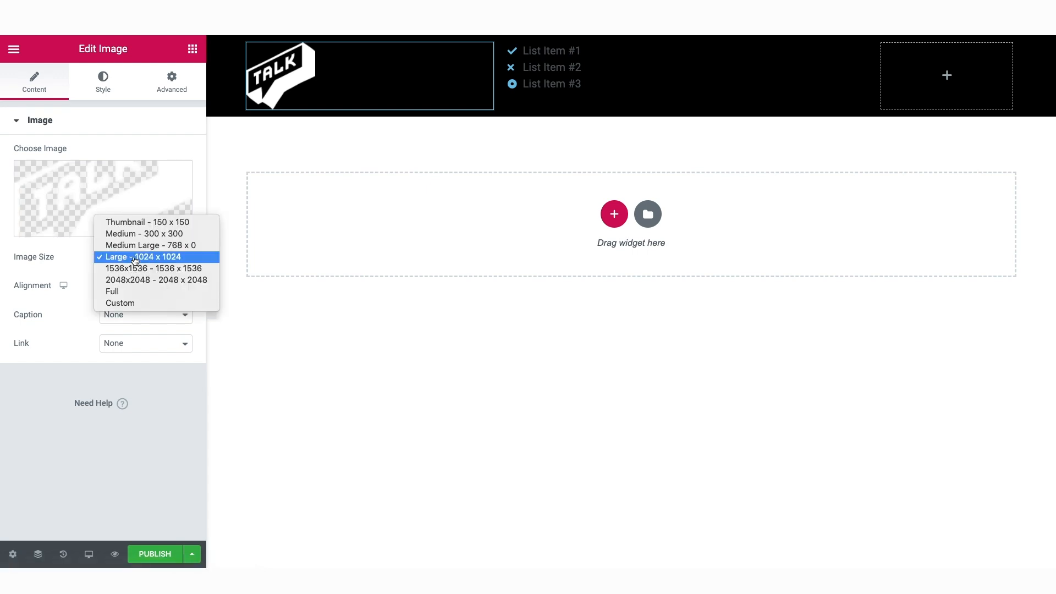
left_click(132, 304)
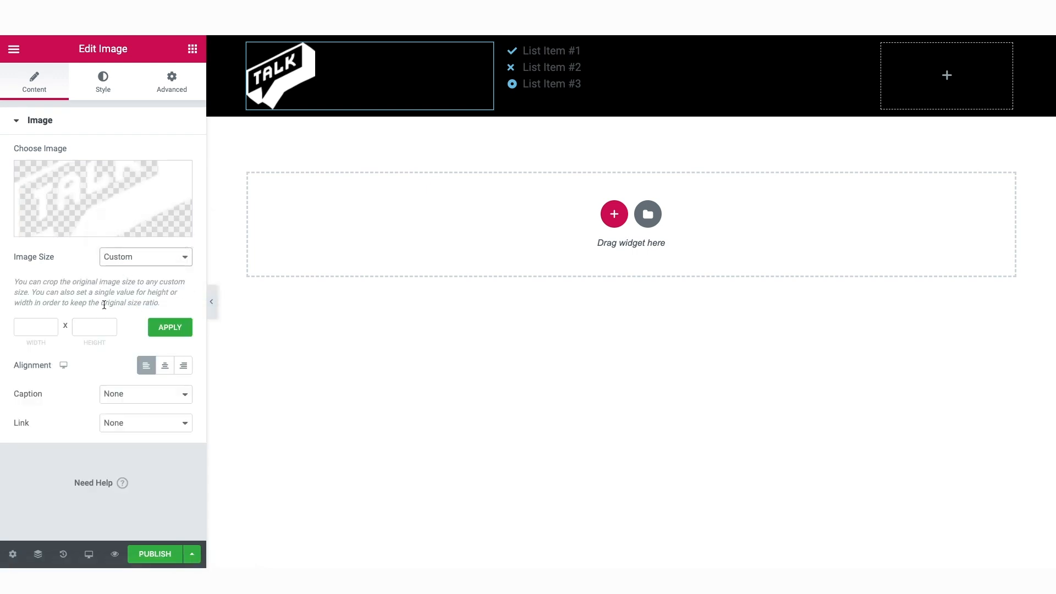
left_click(41, 327)
type("70")
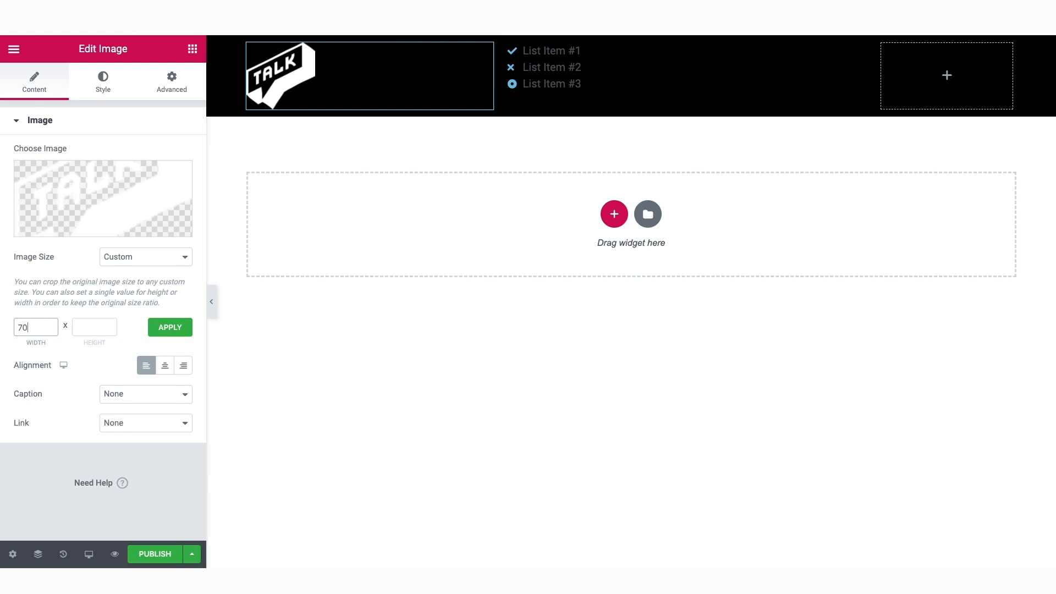
left_click(164, 330)
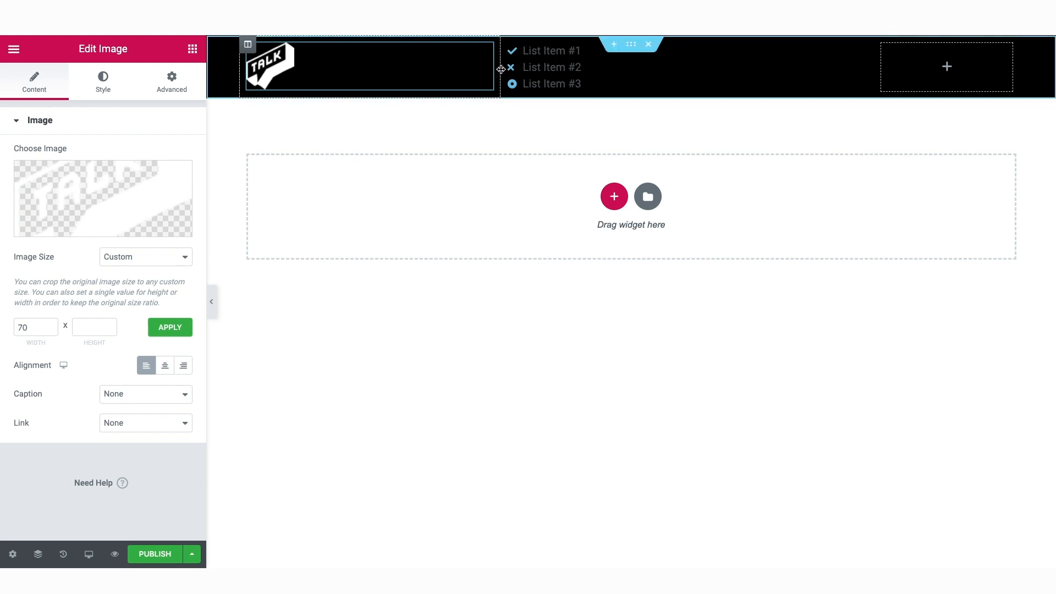
mouse_move(501, 69)
left_mouse_down()
mouse_move(358, 70)
mouse_move(546, 73)
mouse_move(339, 74)
mouse_move(350, 69)
left_mouse_up()
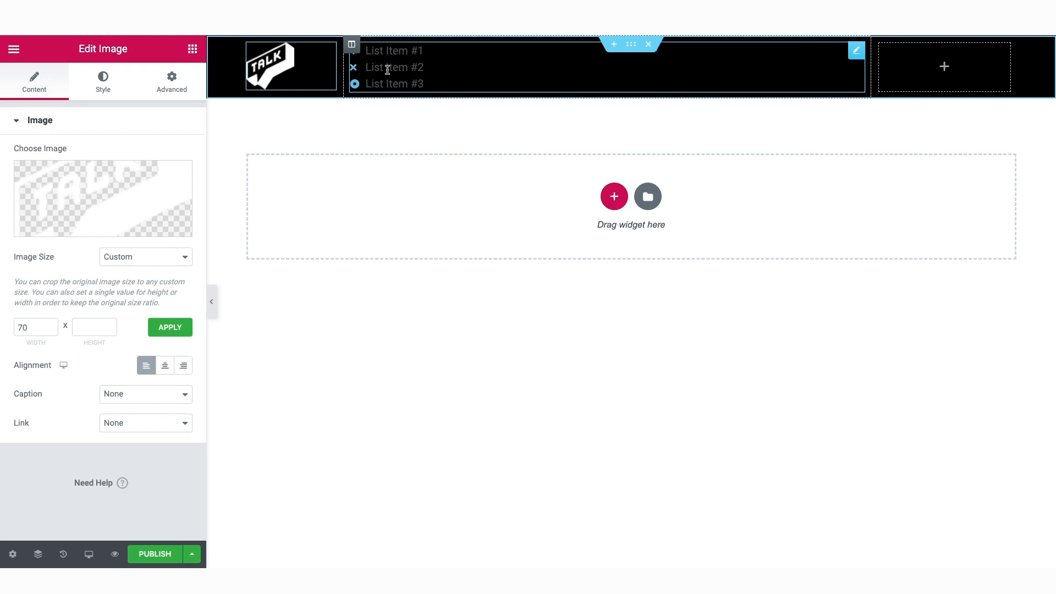
- Rename the icon list's first item to "About Us", link it to /about and remove its check mark icon
left_click(854, 55)
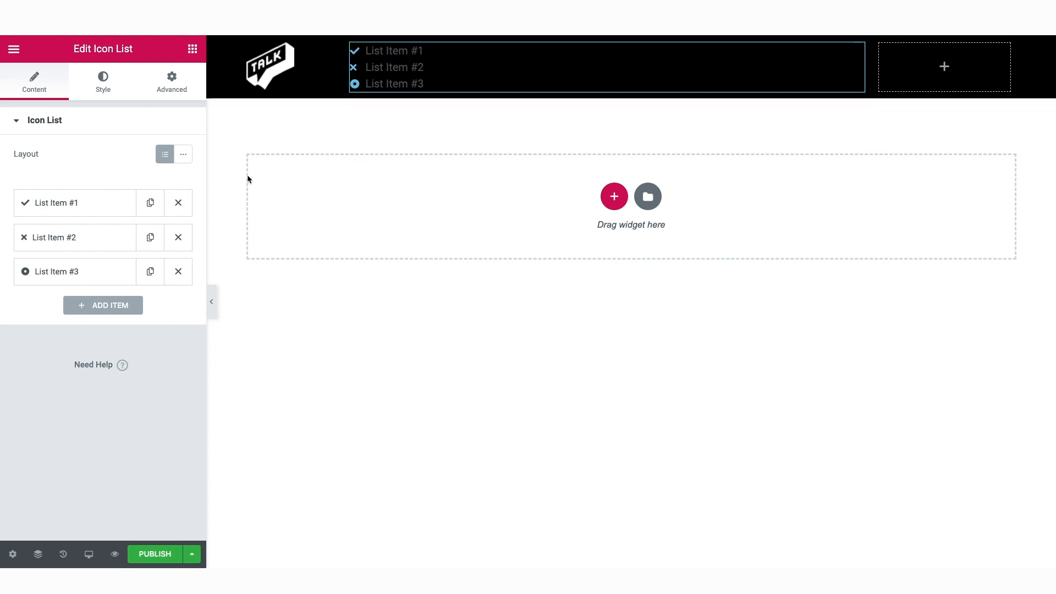
left_click(64, 206)
mouse_move(99, 330)
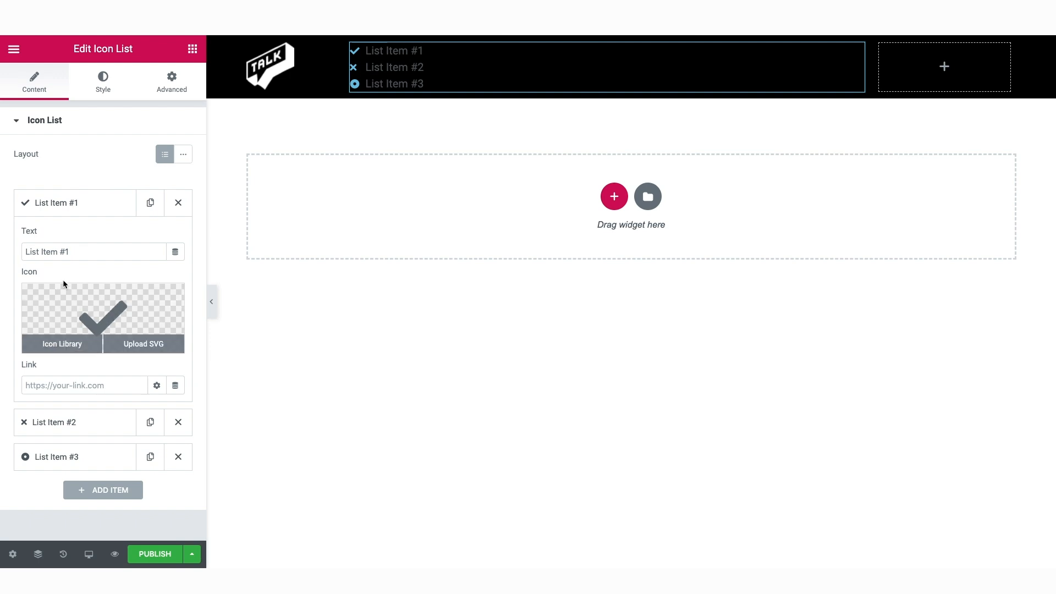
triple_click(67, 251)
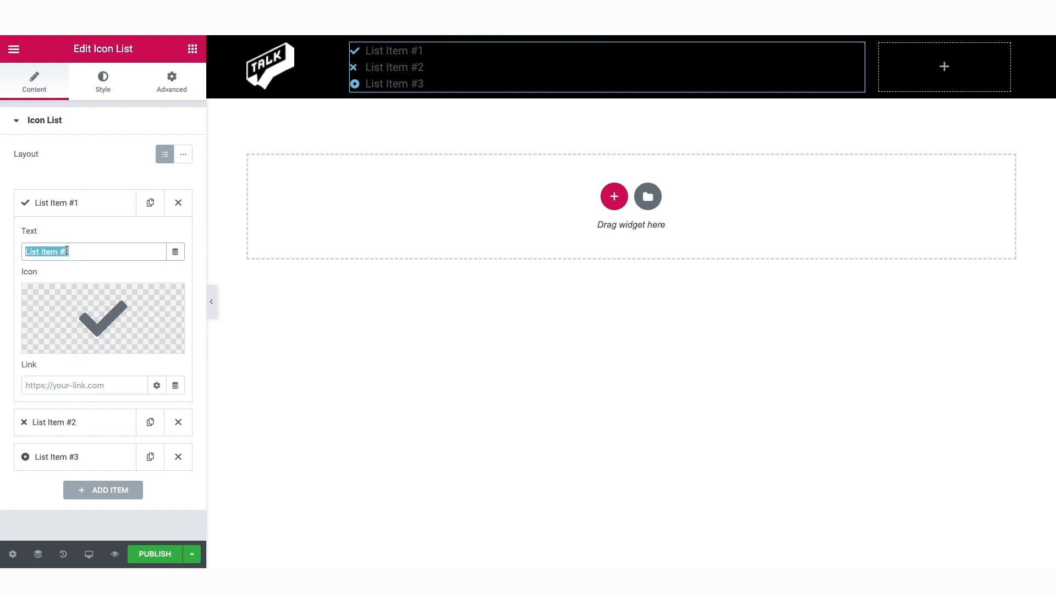
type("About Us")
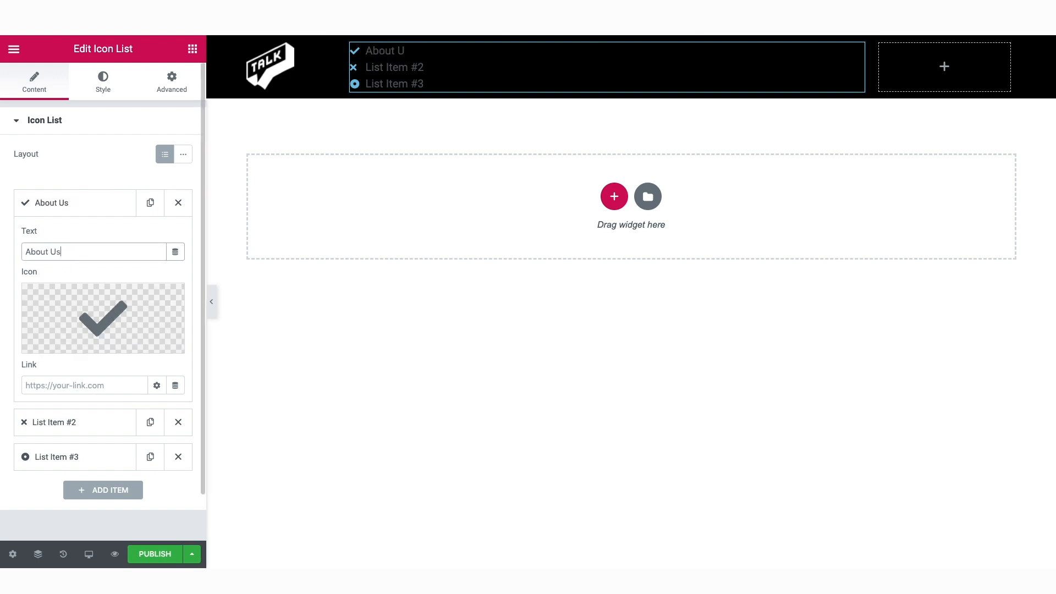
left_click(81, 385)
type("/about")
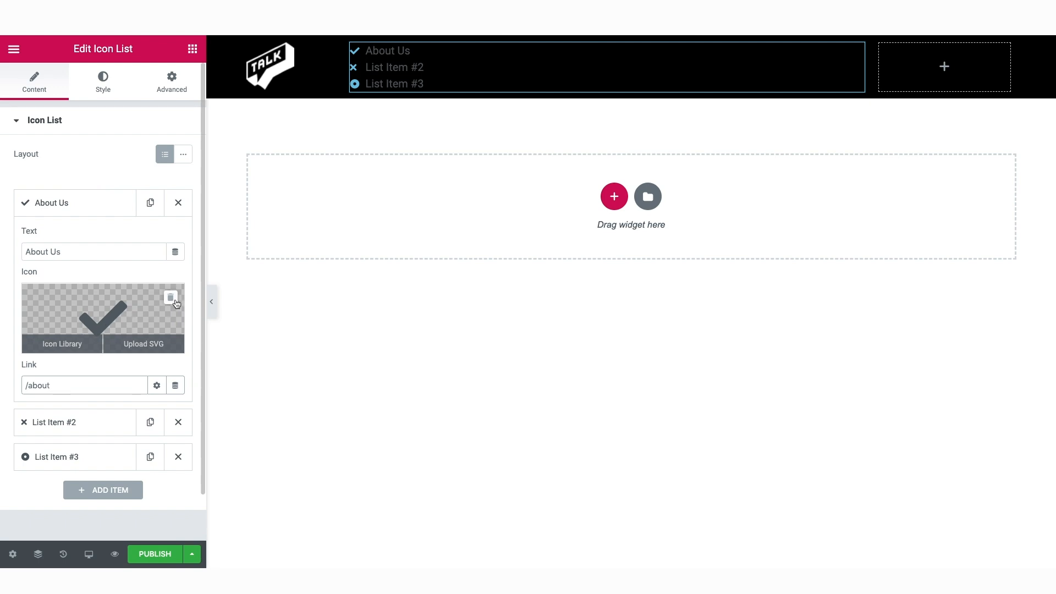
left_click(176, 303)
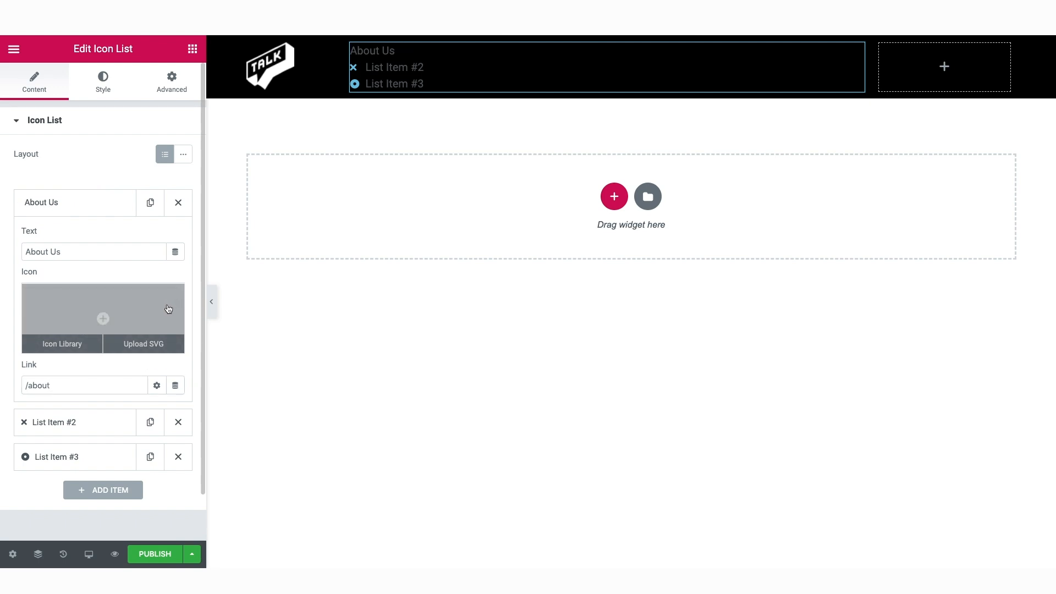
- Rename the second icon list item to "Services" and remove its icon
scroll(168, 309, "down", 1)
left_click(90, 383)
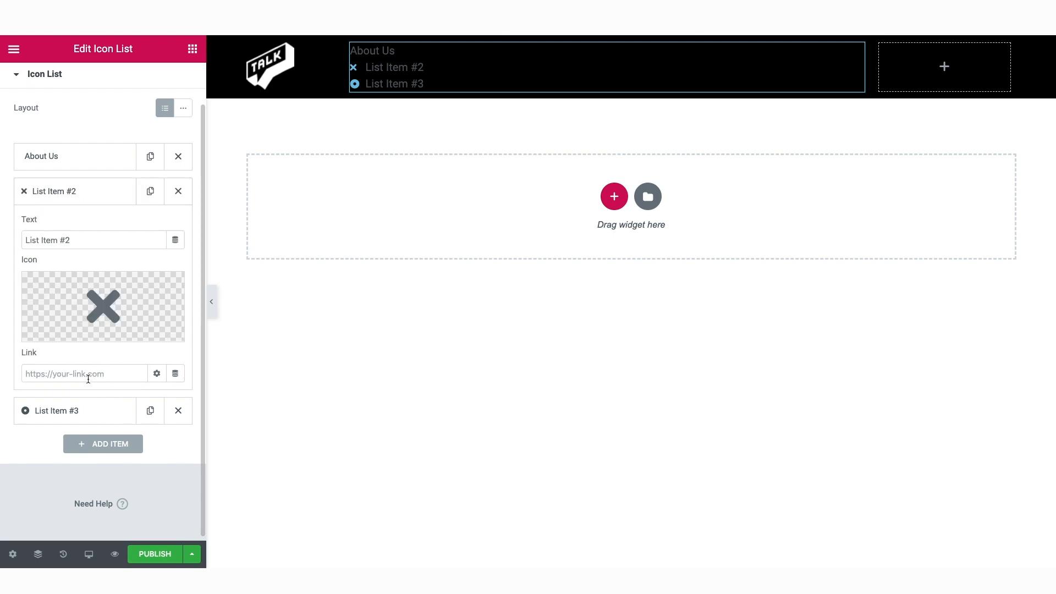
double_click(83, 237)
triple_click(83, 237)
type("Services")
left_click(171, 287)
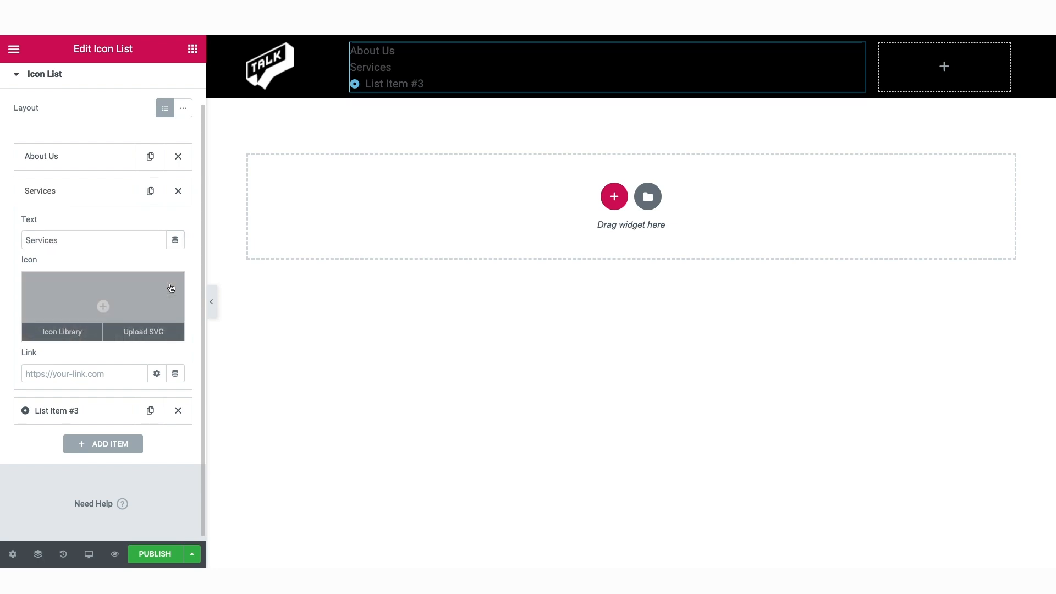
- Rename the third icon list item to "Testimonials" and remove its icon
left_click(80, 407)
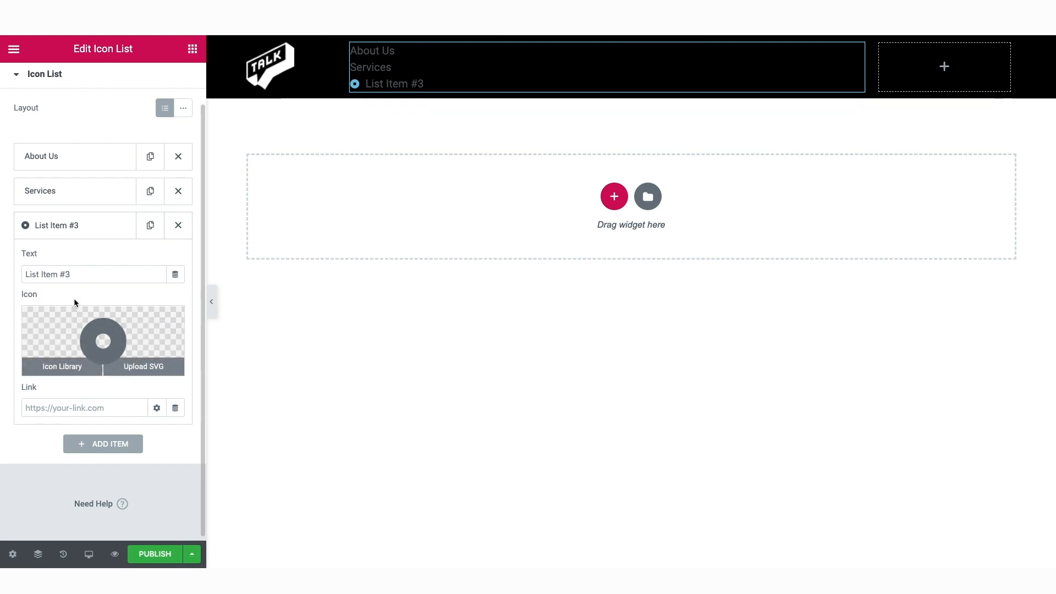
triple_click(72, 275)
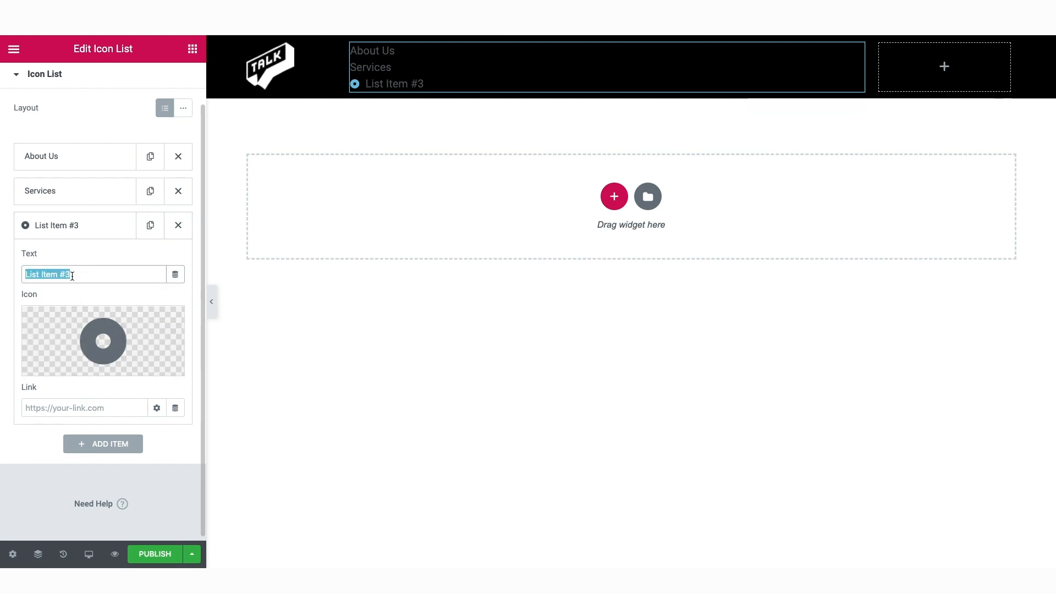
type("Testimonials")
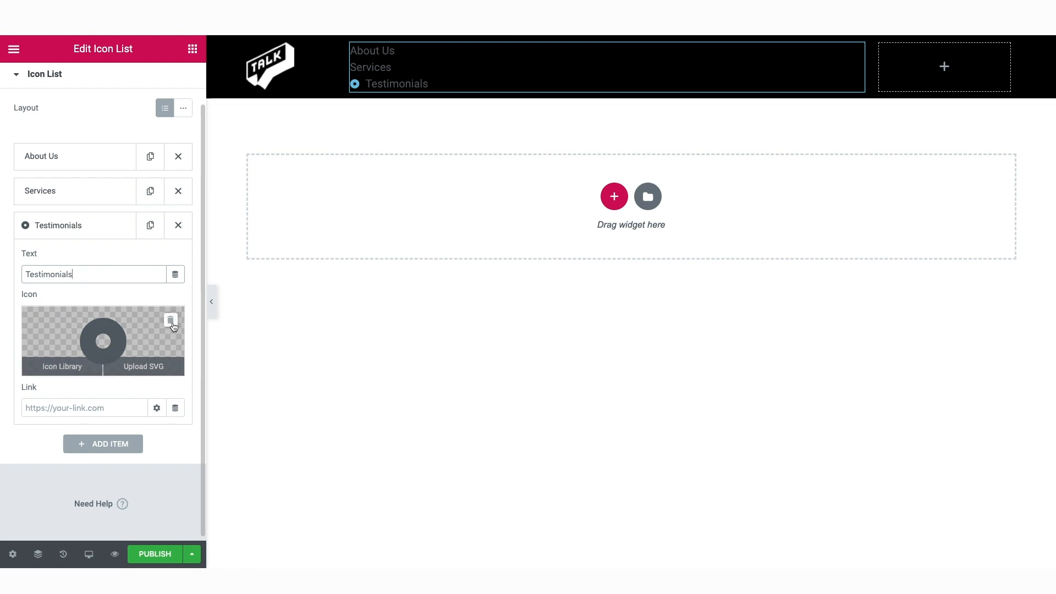
left_click(173, 327)
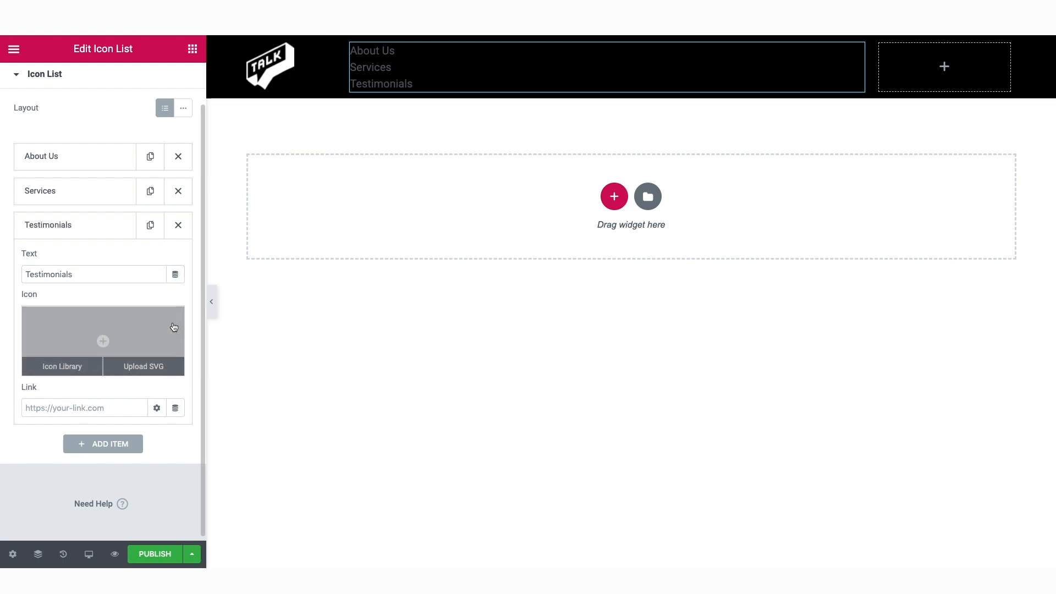
left_click(83, 231)
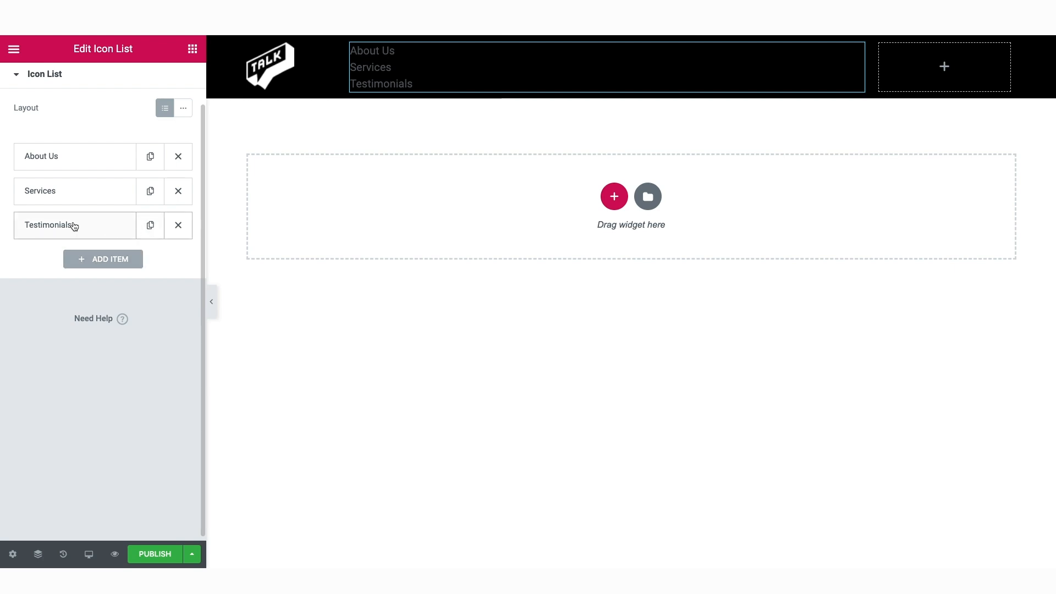
- Duplicate the Testimonials list item and rename the copy to "Blog"
left_click(150, 225)
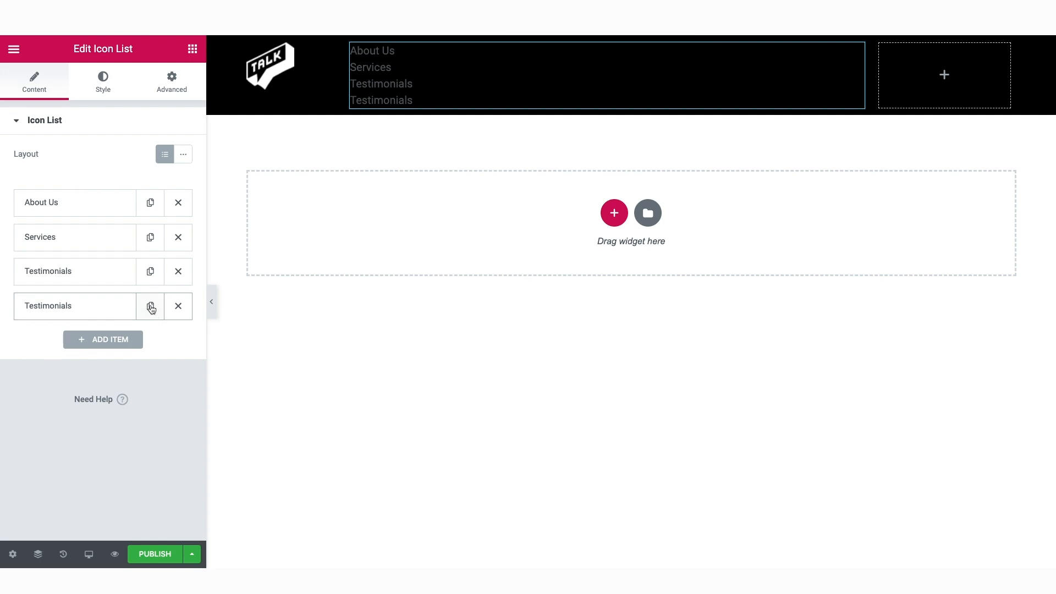
left_click(83, 306)
double_click(72, 355)
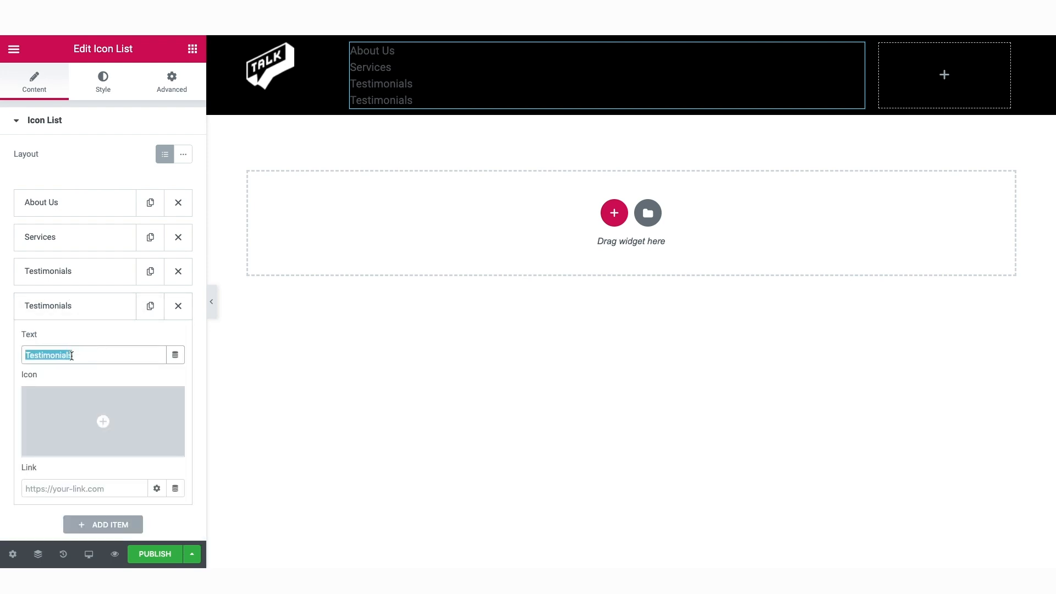
type("Blog")
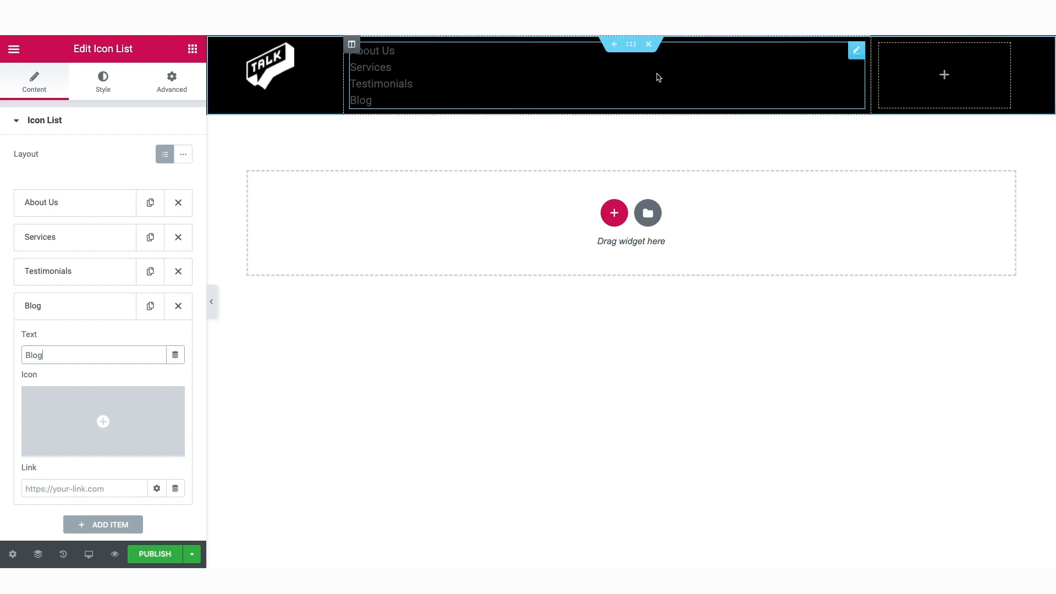
- Lay the icon list out inline with a space of 40 between its items and align it right
left_click(184, 155)
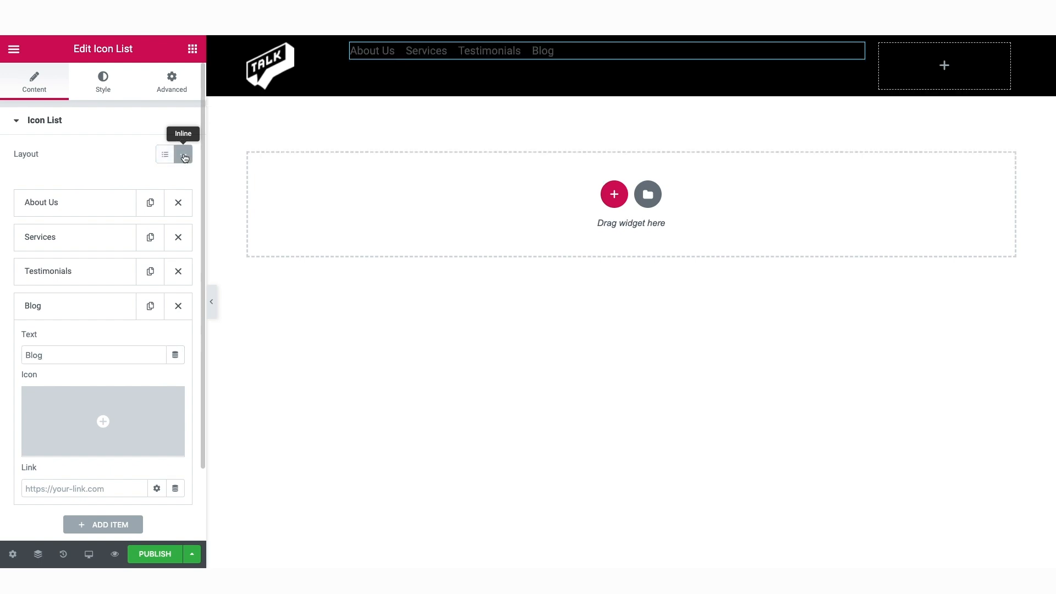
left_click(108, 92)
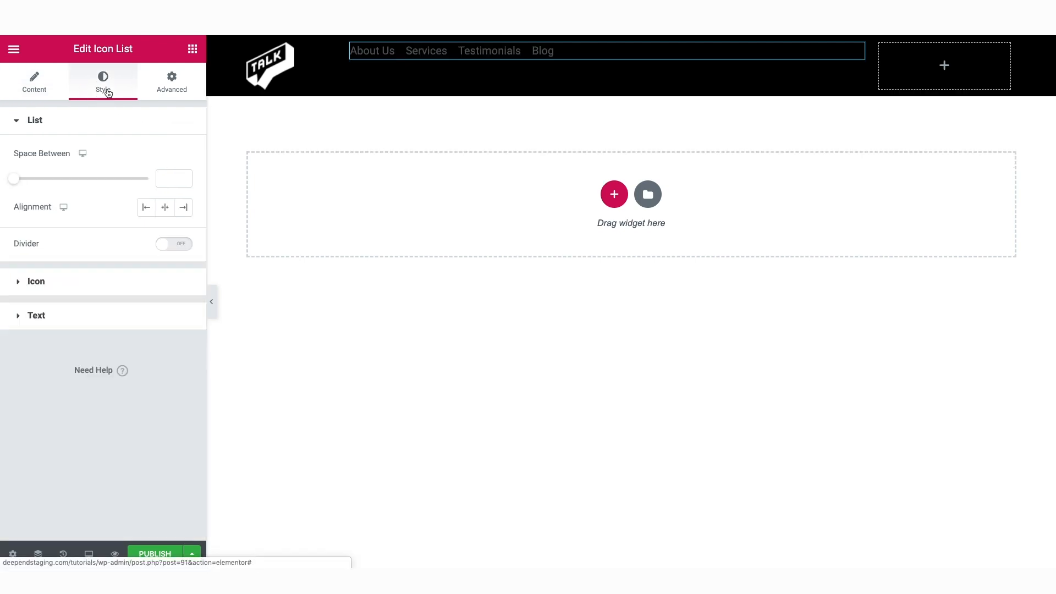
left_click_drag(13, 179, 125, 182)
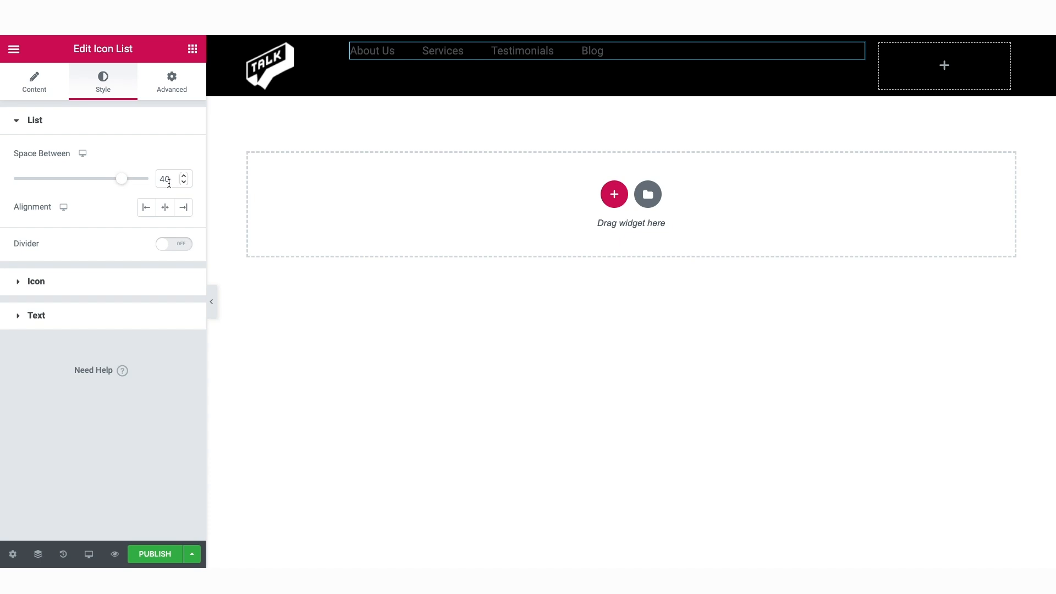
left_click(186, 209)
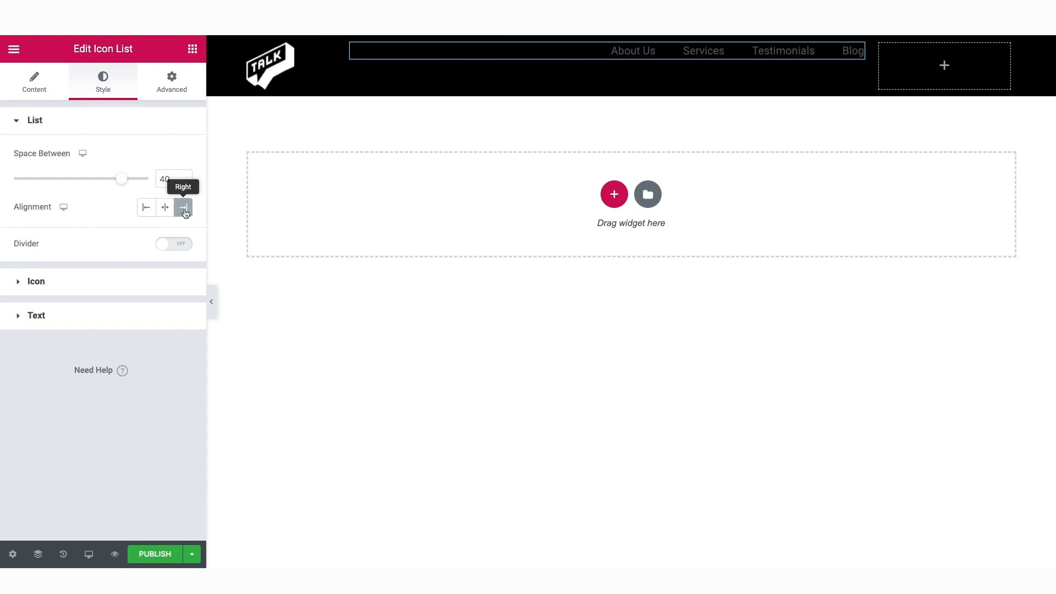
- Set the icon list's text color to white (#FFFFFF)
left_click(36, 316)
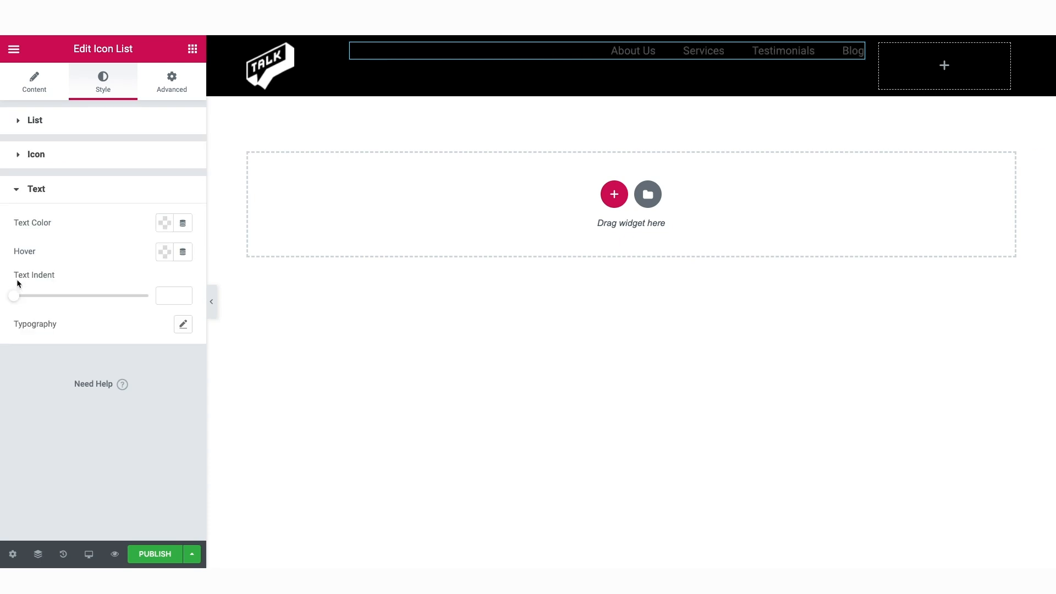
left_click(160, 225)
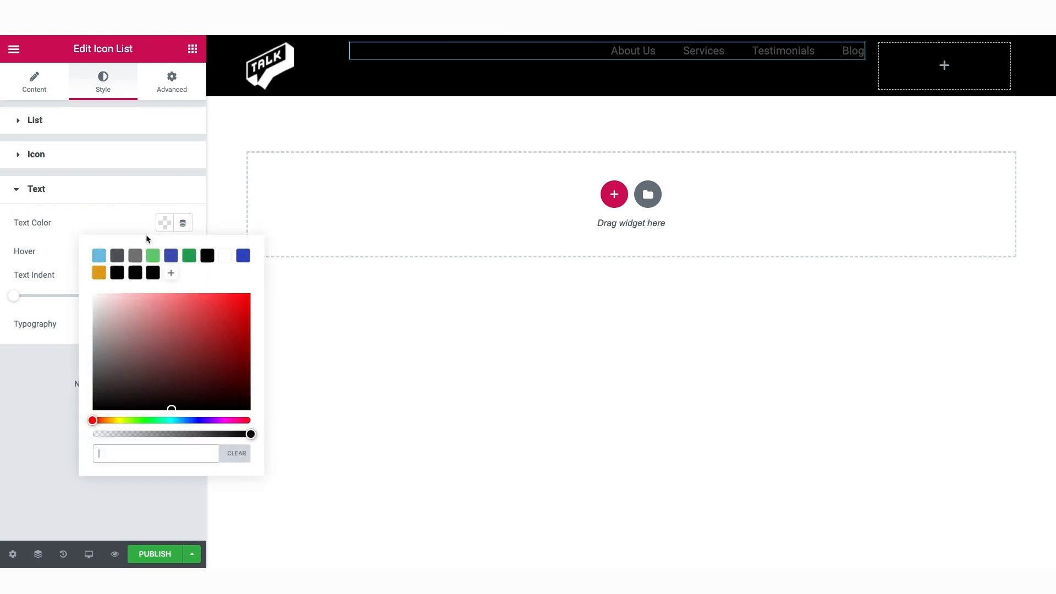
left_click(225, 260)
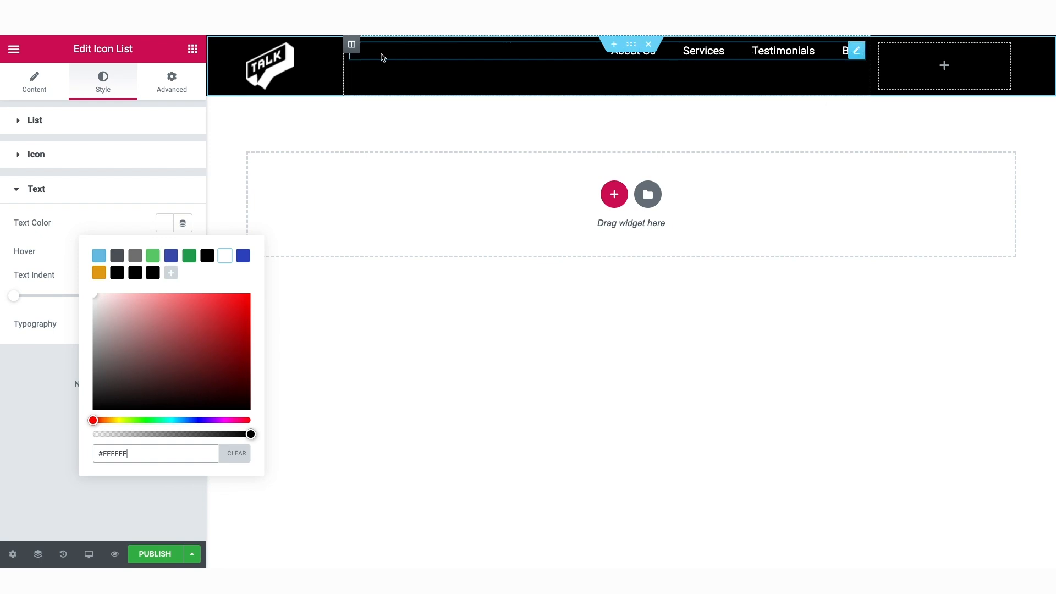
- Set the black header section's vertical alignment to Middle
left_click(631, 45)
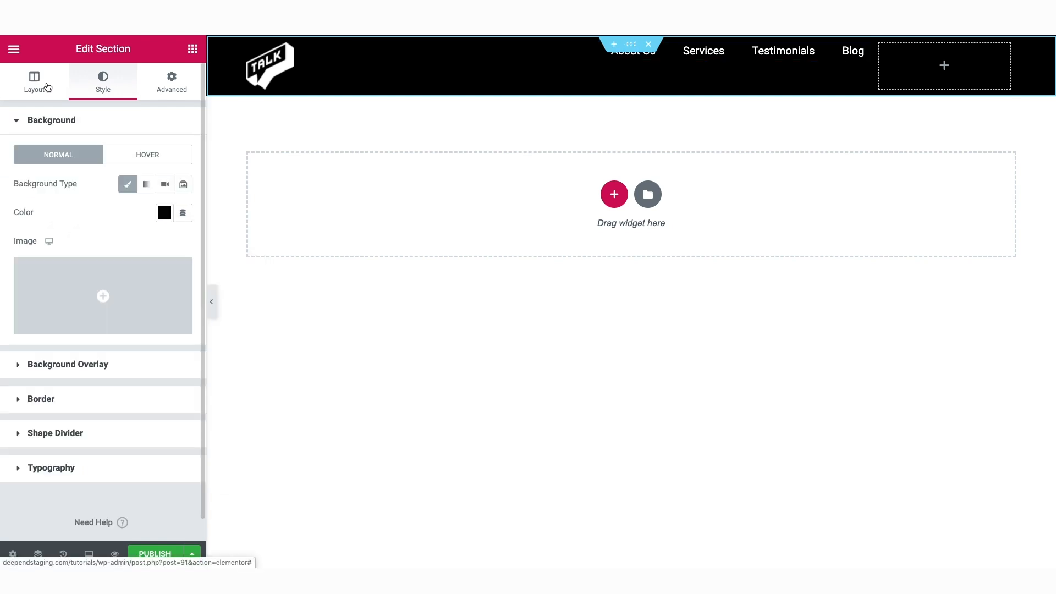
left_click(46, 87)
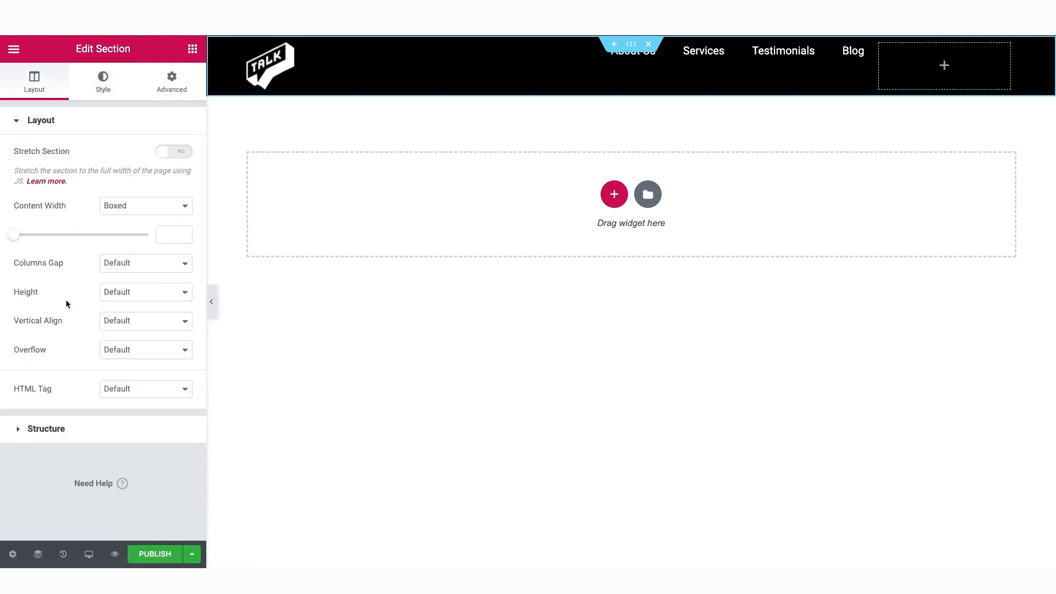
left_click(185, 324)
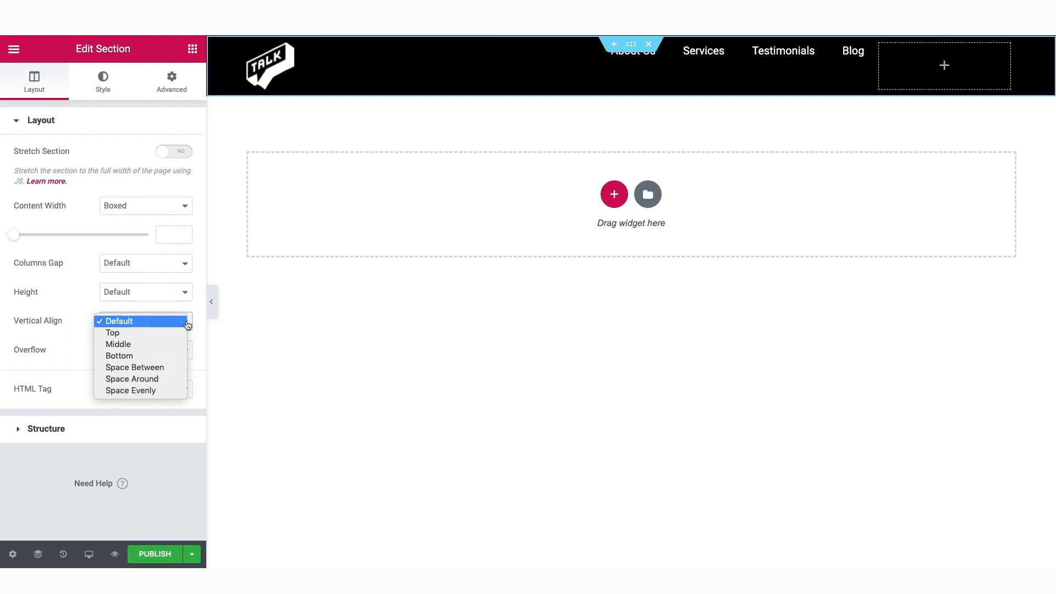
left_click(179, 345)
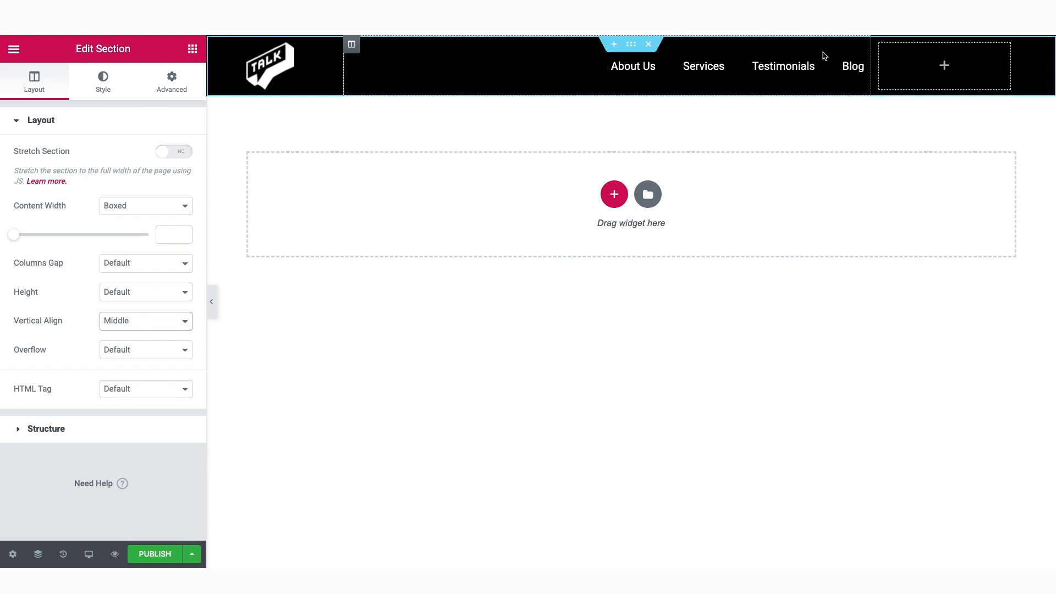
- Set the default Primary Headline font to the Muli family with a weight of 900
left_click(14, 48)
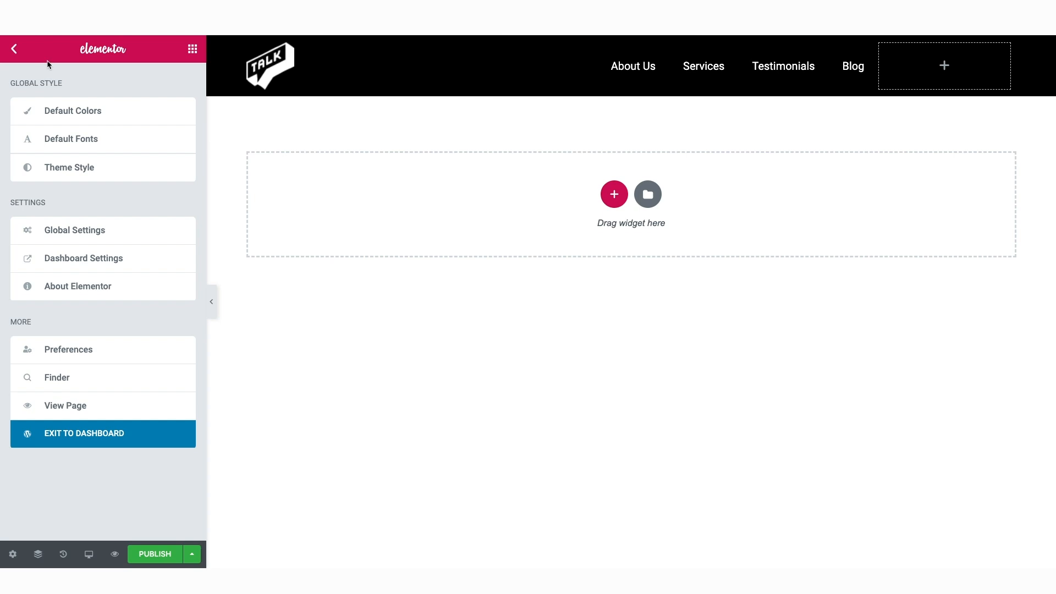
left_click(54, 145)
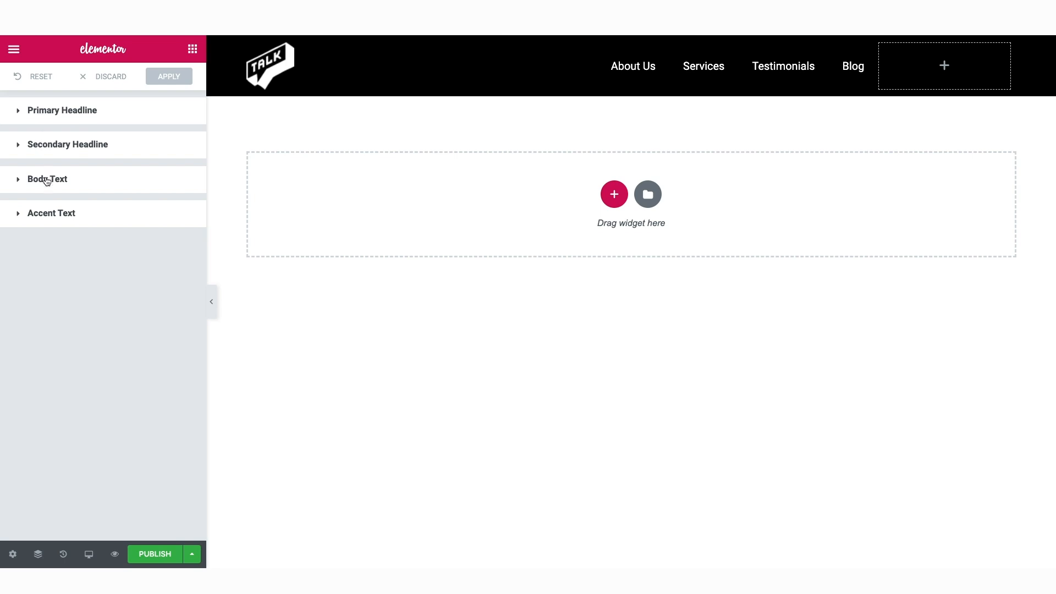
left_click(44, 116)
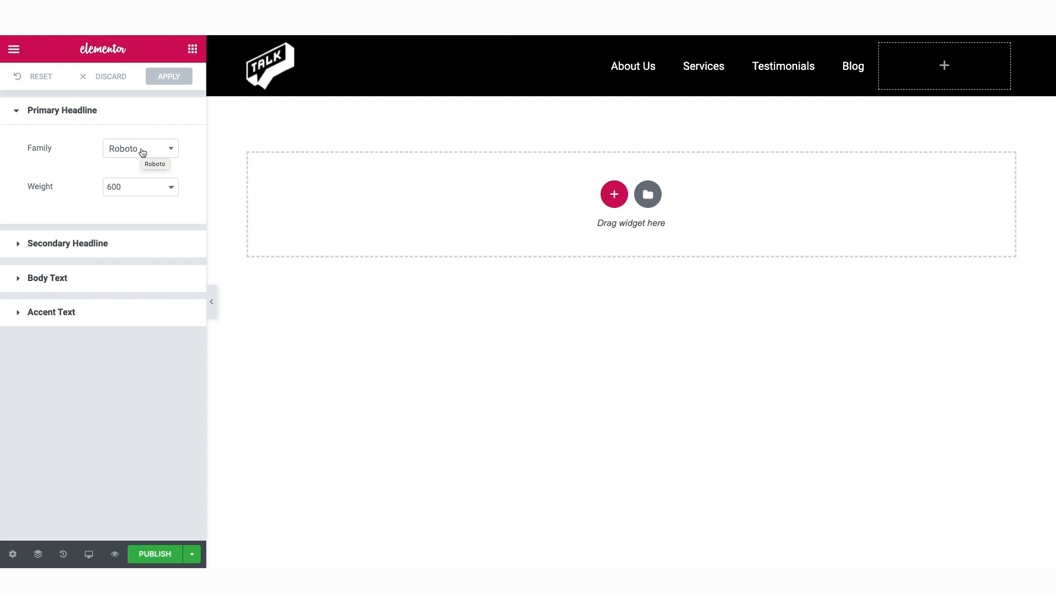
left_click(142, 151)
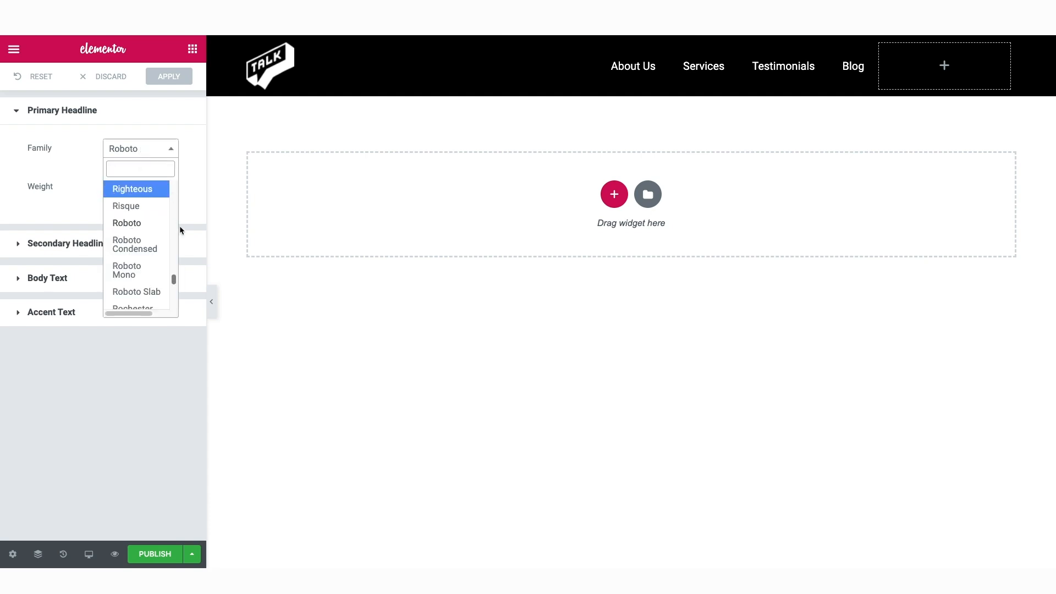
left_click_drag(176, 282, 174, 253)
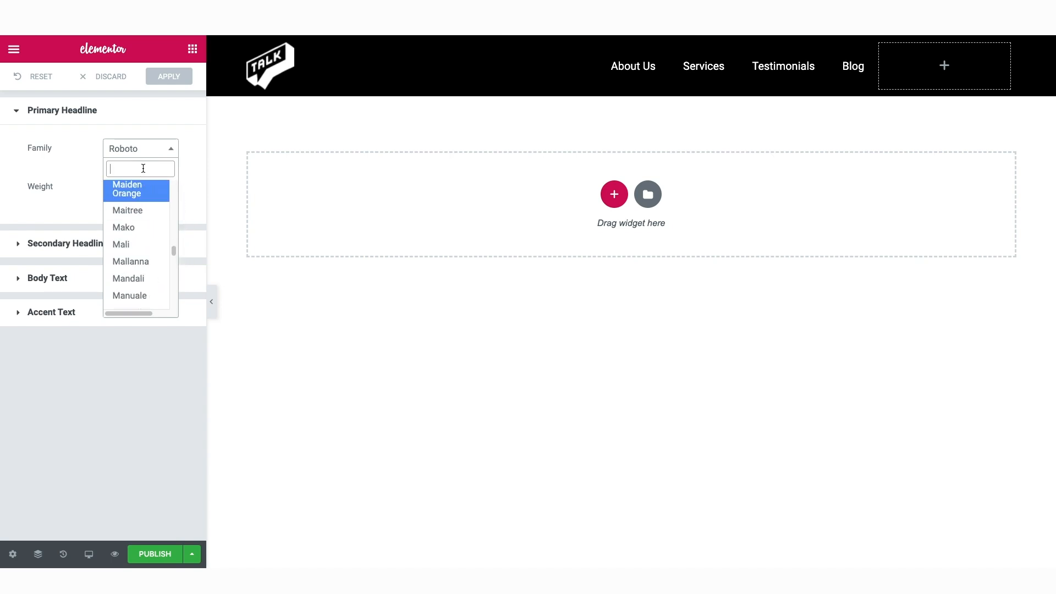
type("muli")
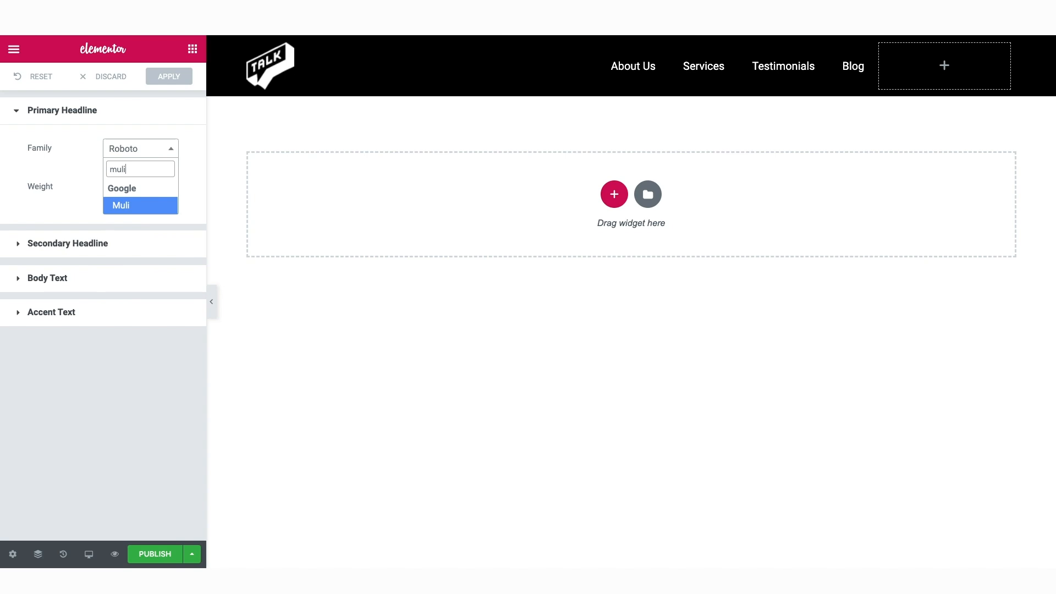
left_click(127, 206)
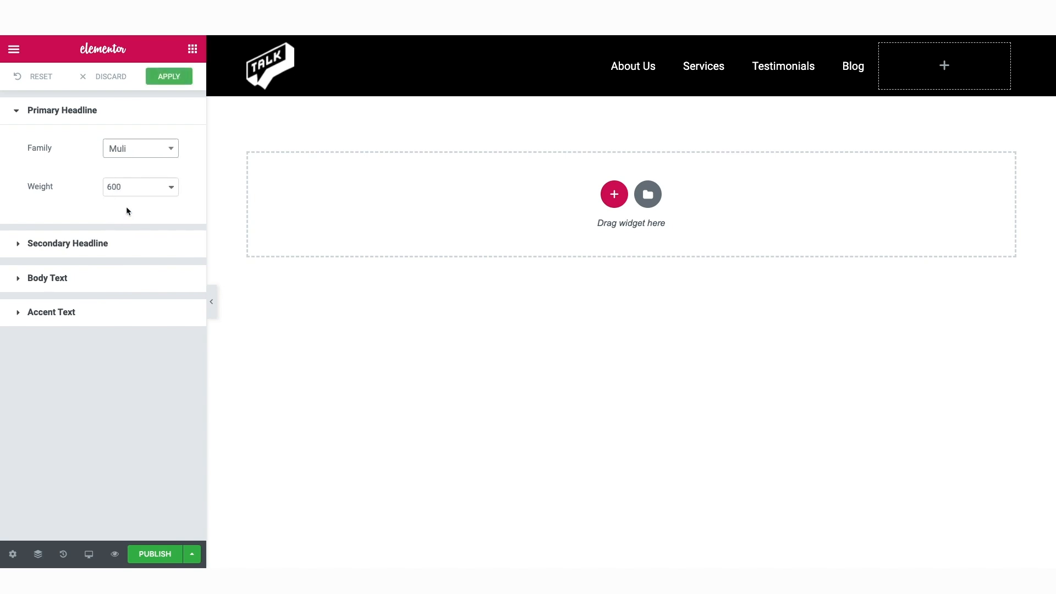
left_click(172, 189)
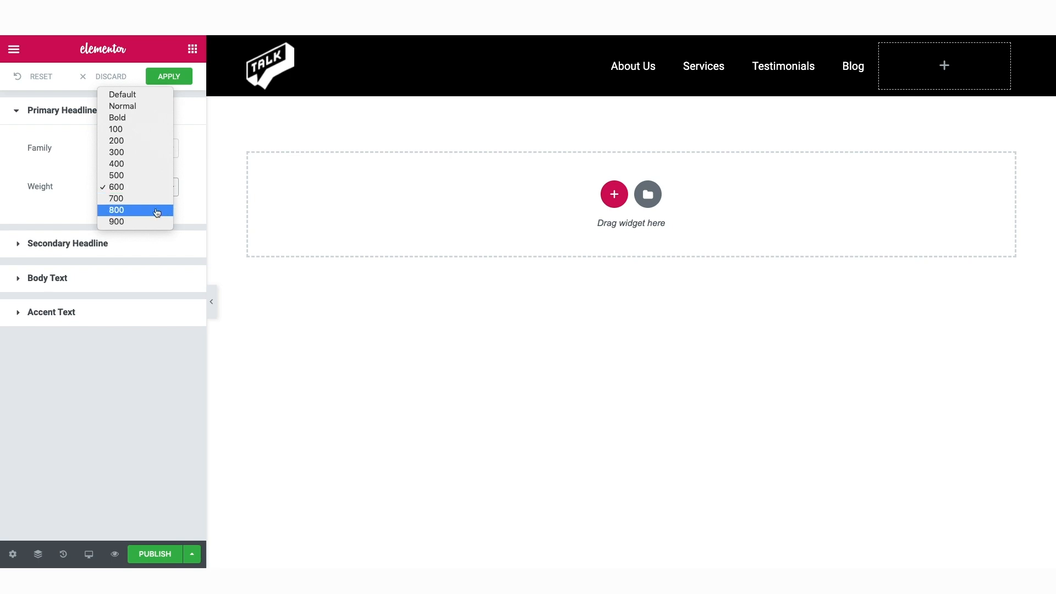
left_click(146, 223)
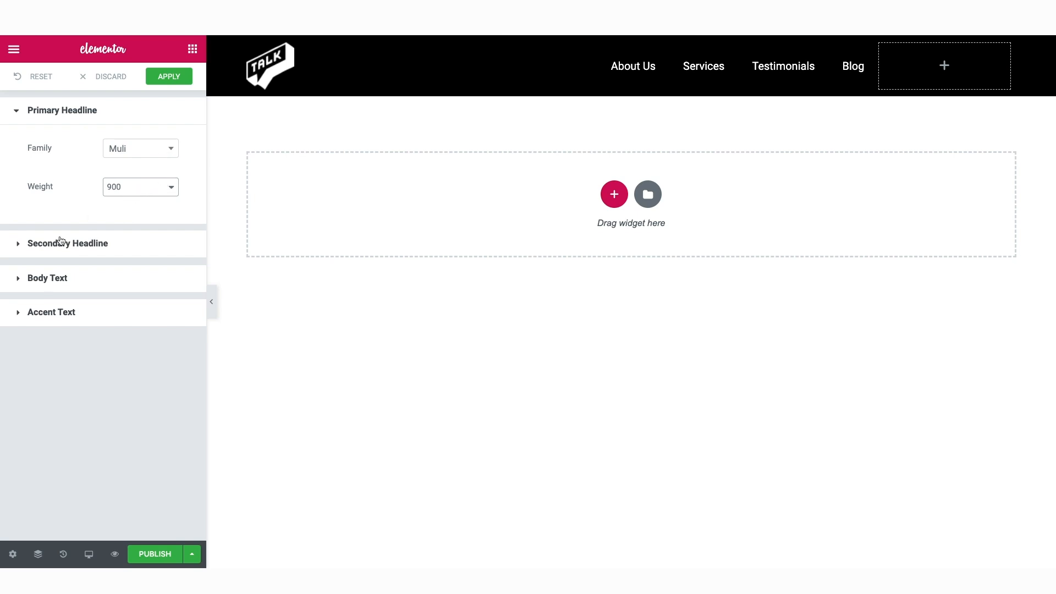
- Set the default Secondary Headline font family to Muli
left_click(56, 246)
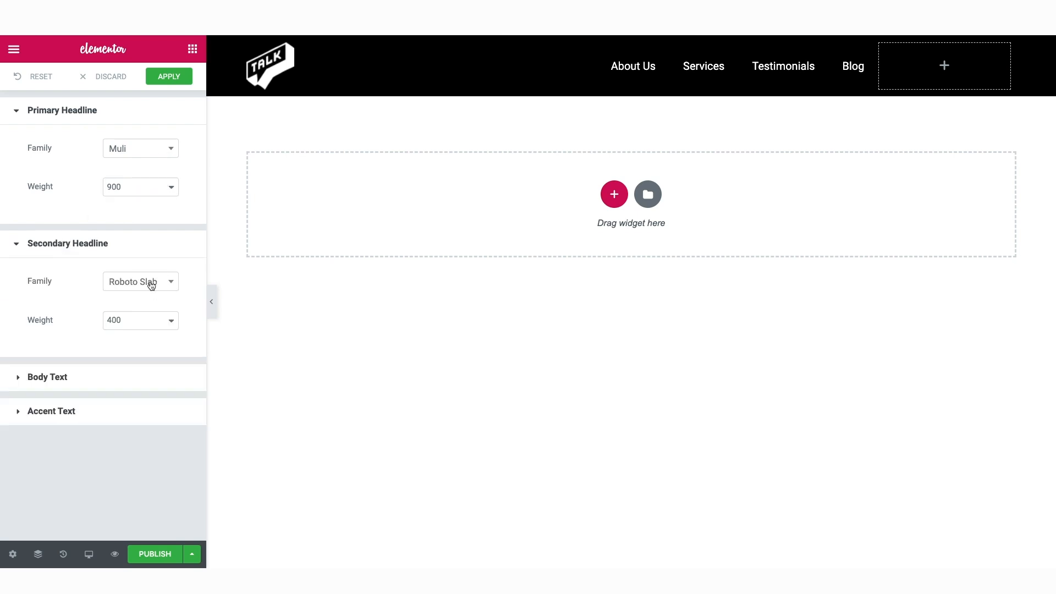
left_click(150, 283)
type("muli")
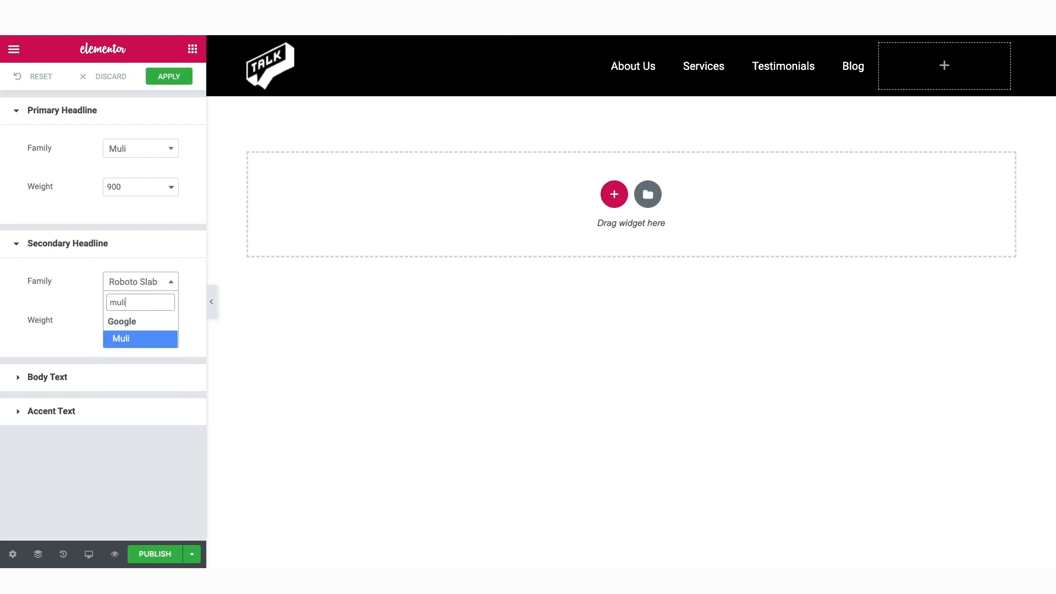
left_click(131, 340)
- Set the default Body Text font family to Muli and apply the default font changes
left_click(97, 381)
left_click(130, 421)
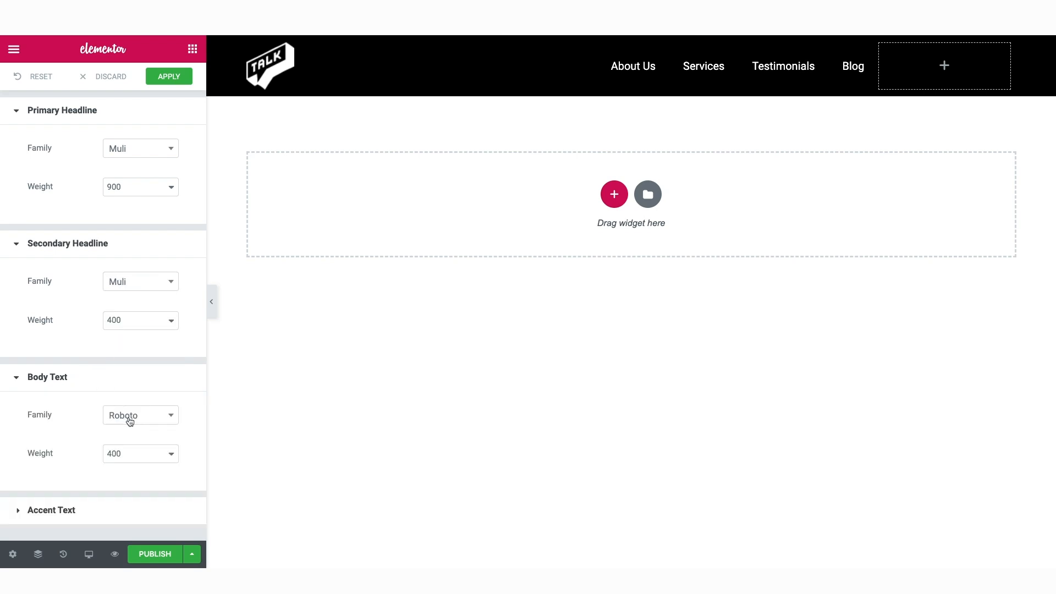
type("muli")
left_click(131, 397)
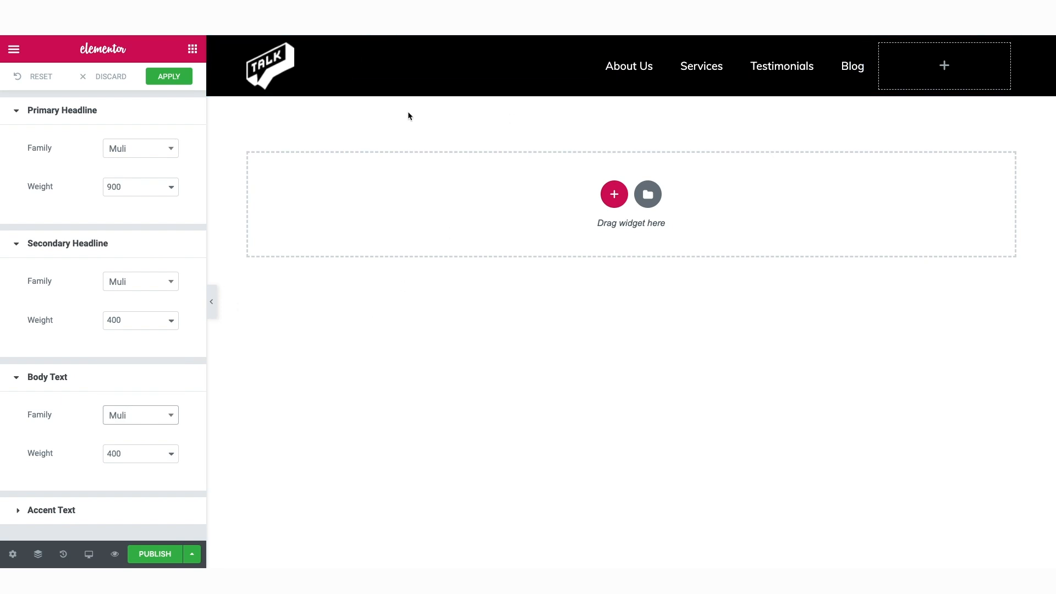
left_click(169, 77)
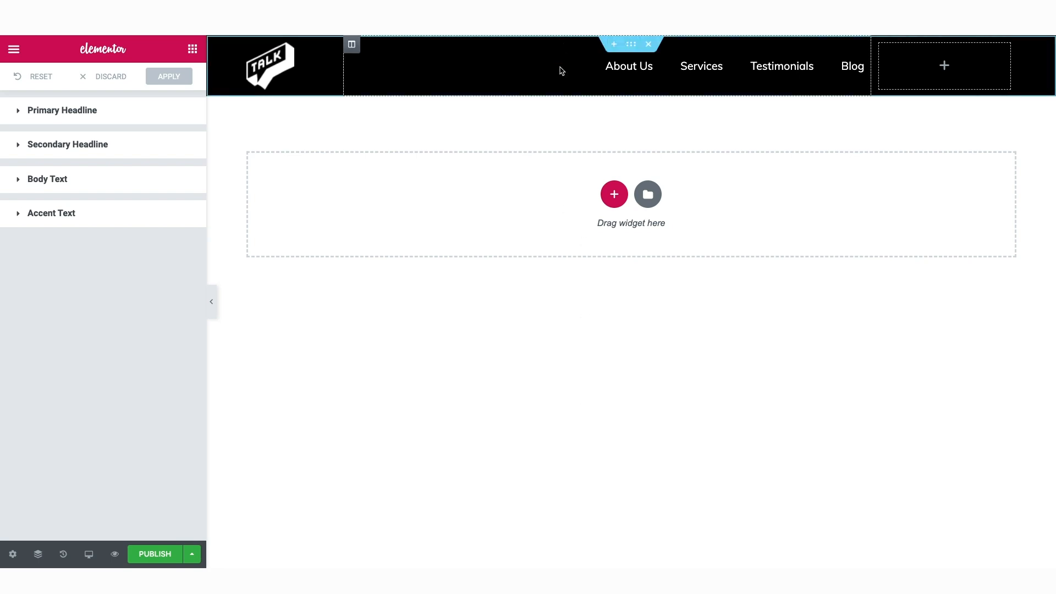
- Add a single-column section below the black header and place a Heading widget in it
left_click(614, 197)
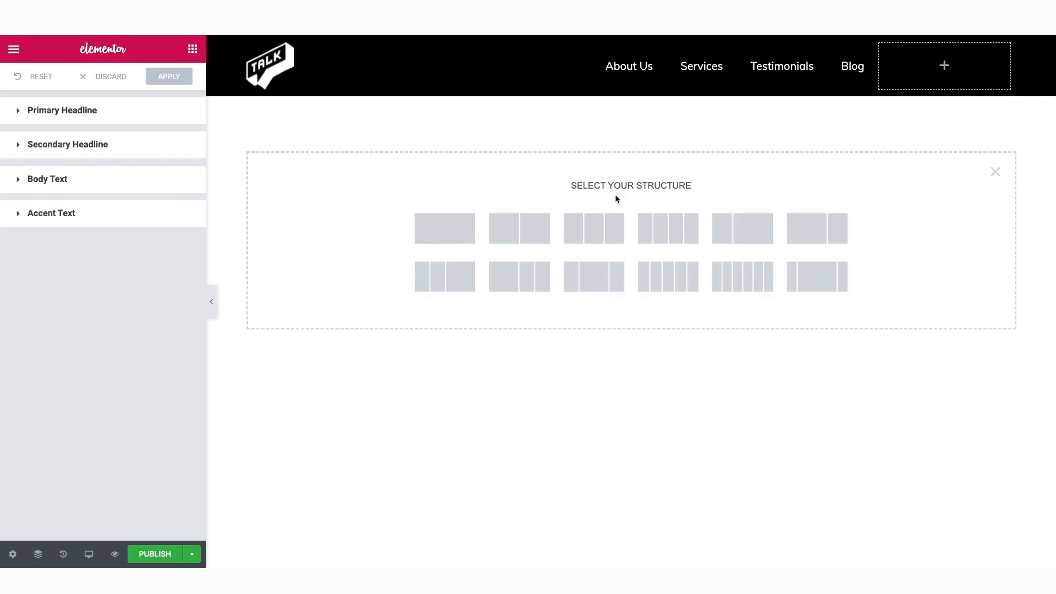
left_click(449, 235)
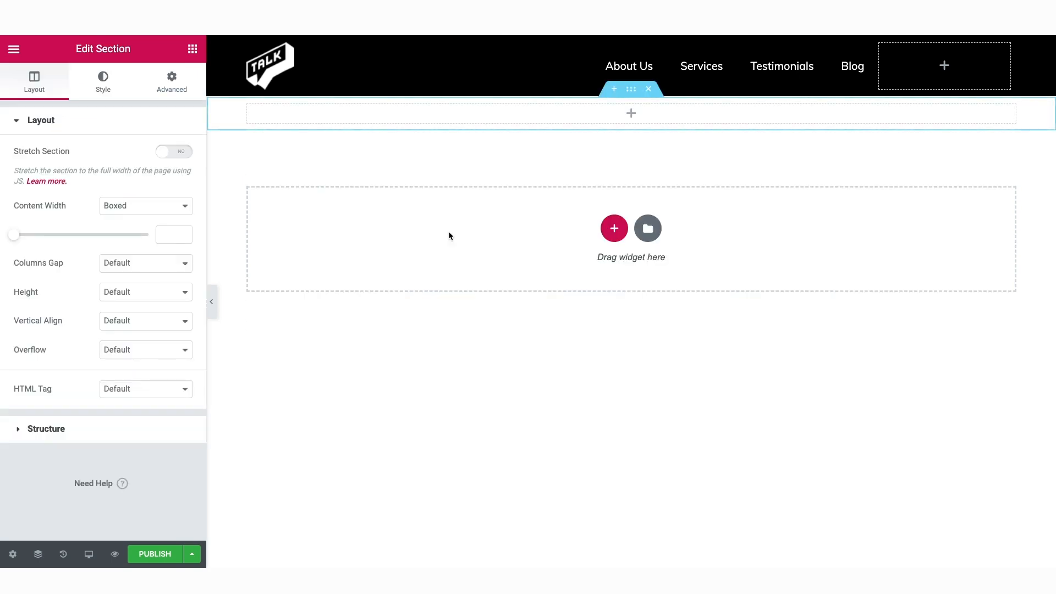
left_click(192, 49)
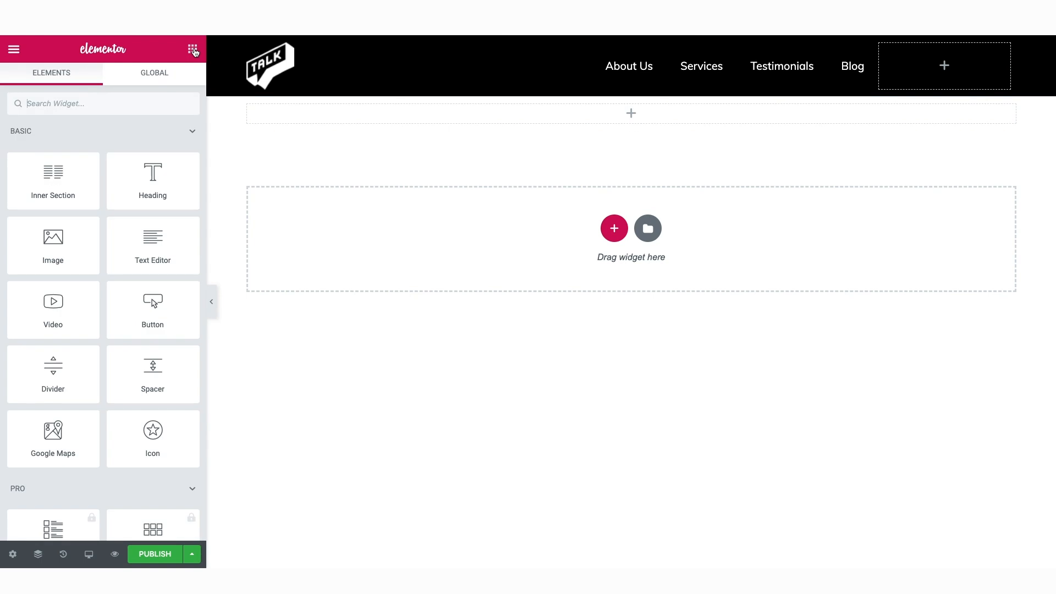
left_click_drag(151, 174, 631, 110)
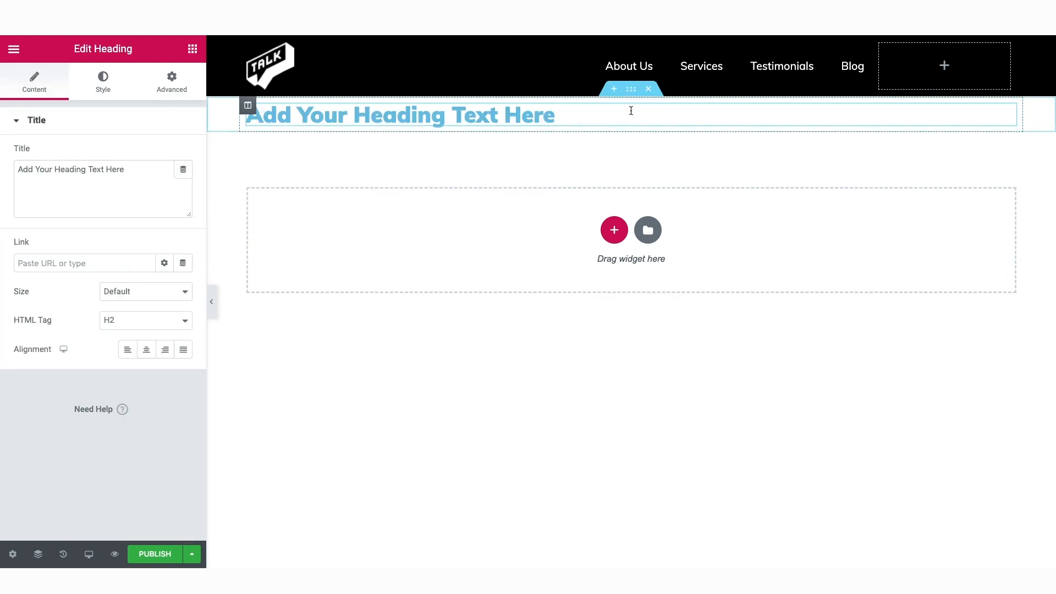
- Add a Text Editor widget below the heading and a Button widget beneath that text
left_click(192, 50)
left_click_drag(153, 237, 339, 127)
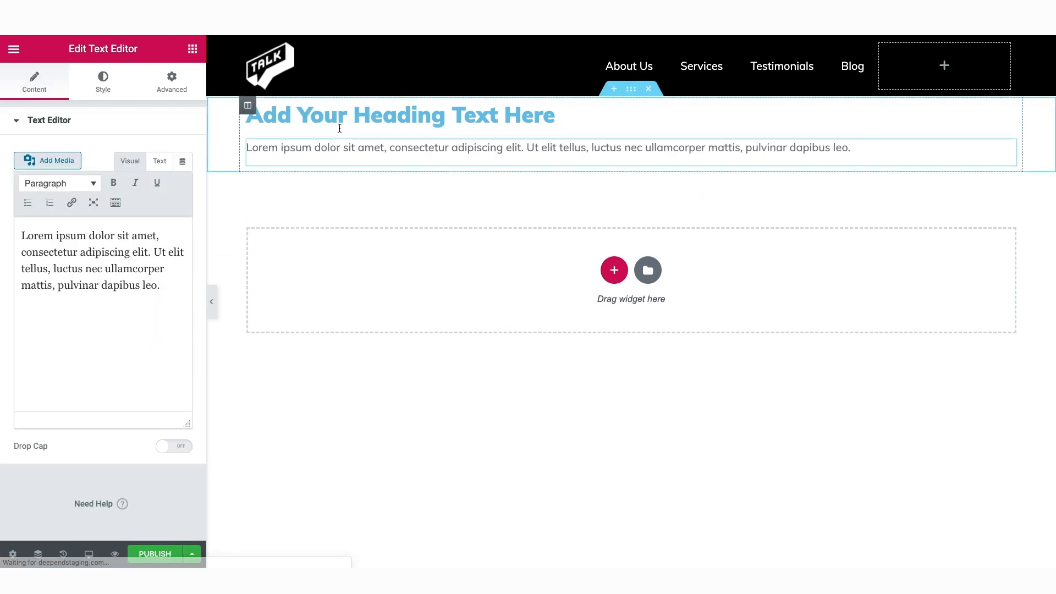
left_click(193, 50)
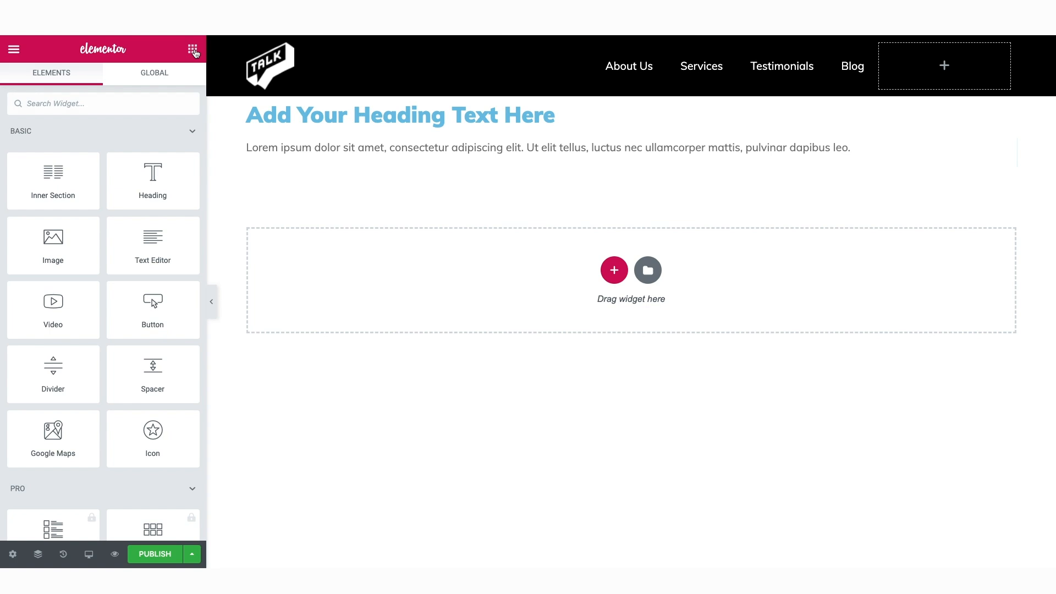
left_click_drag(153, 304, 356, 169)
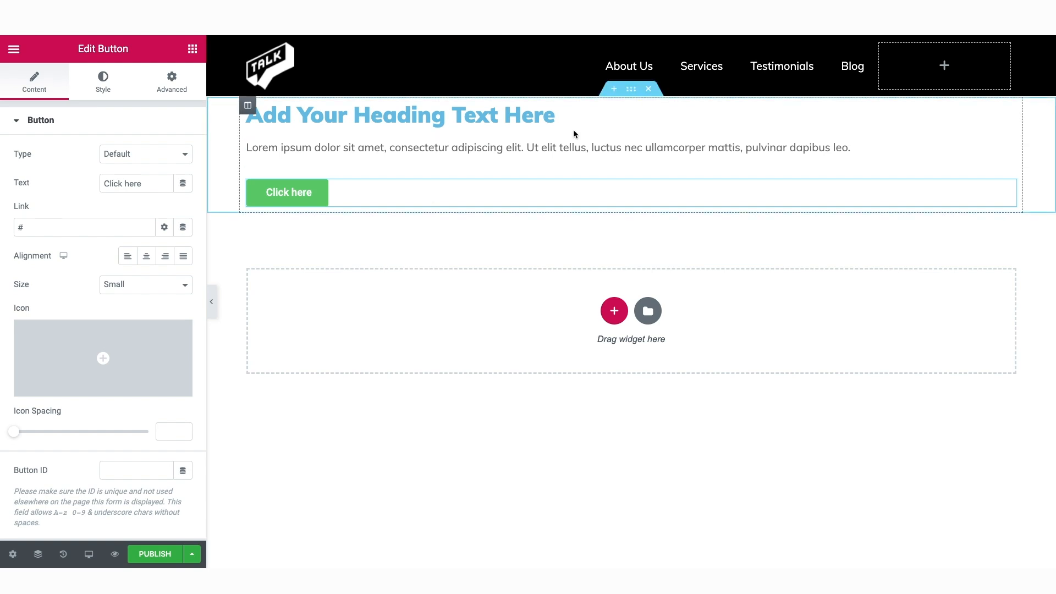
- Give the new section a Classic background in green (#61CE70)
left_click(631, 94)
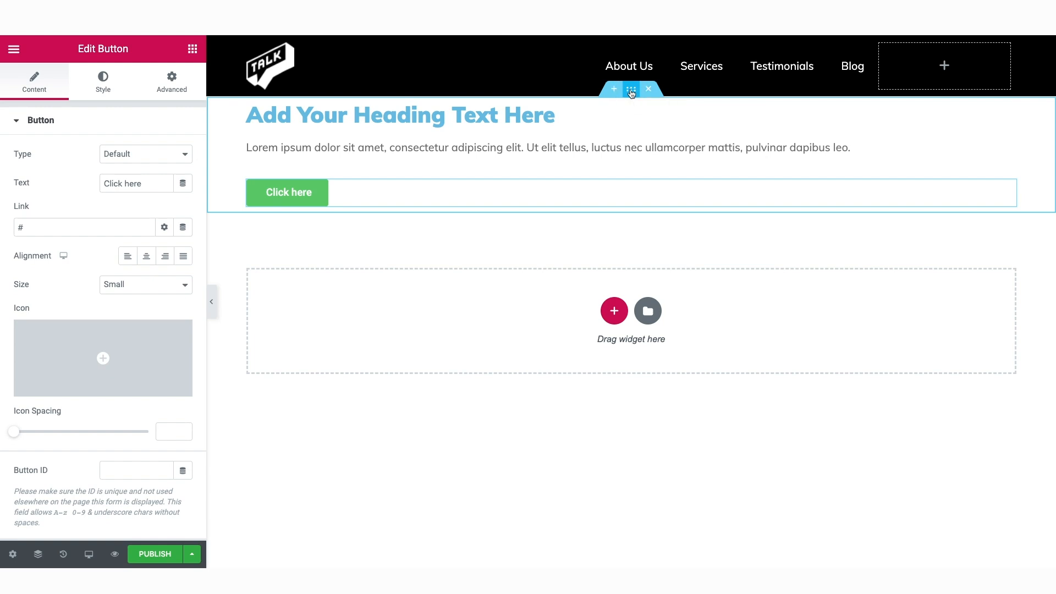
left_click(108, 83)
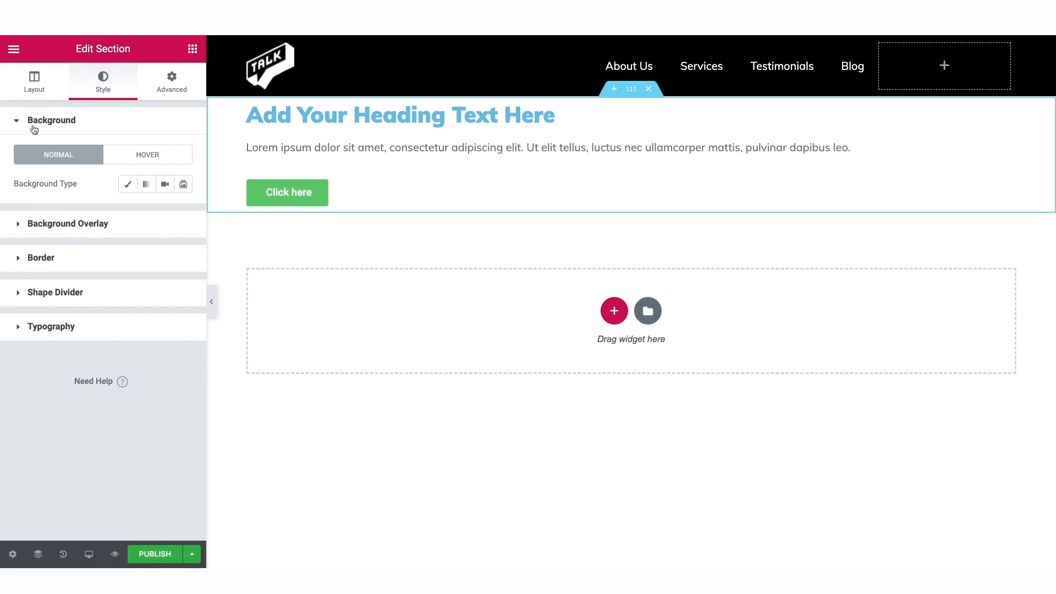
left_click(129, 185)
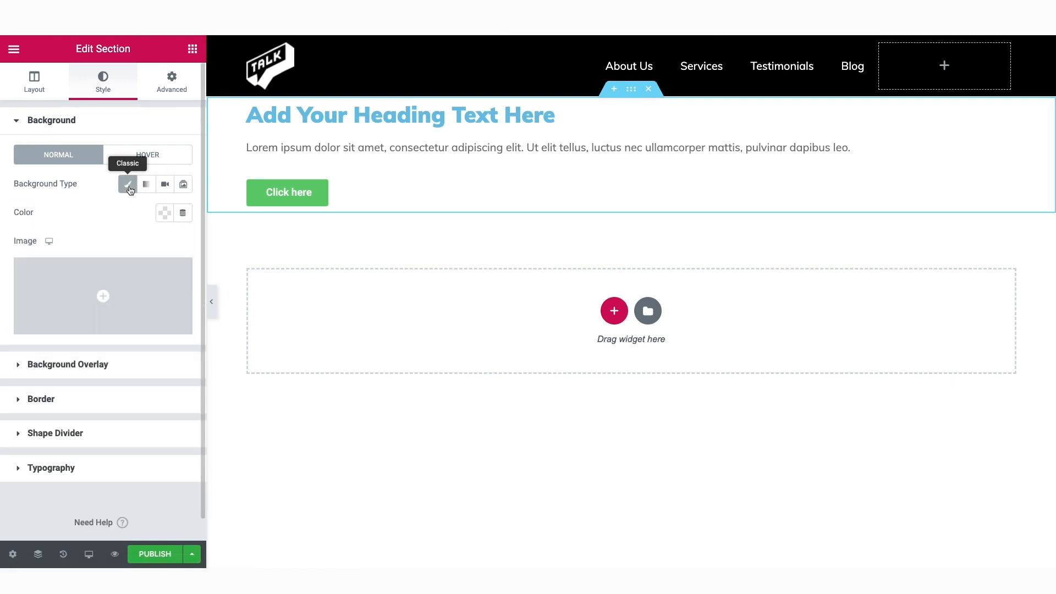
left_click(165, 215)
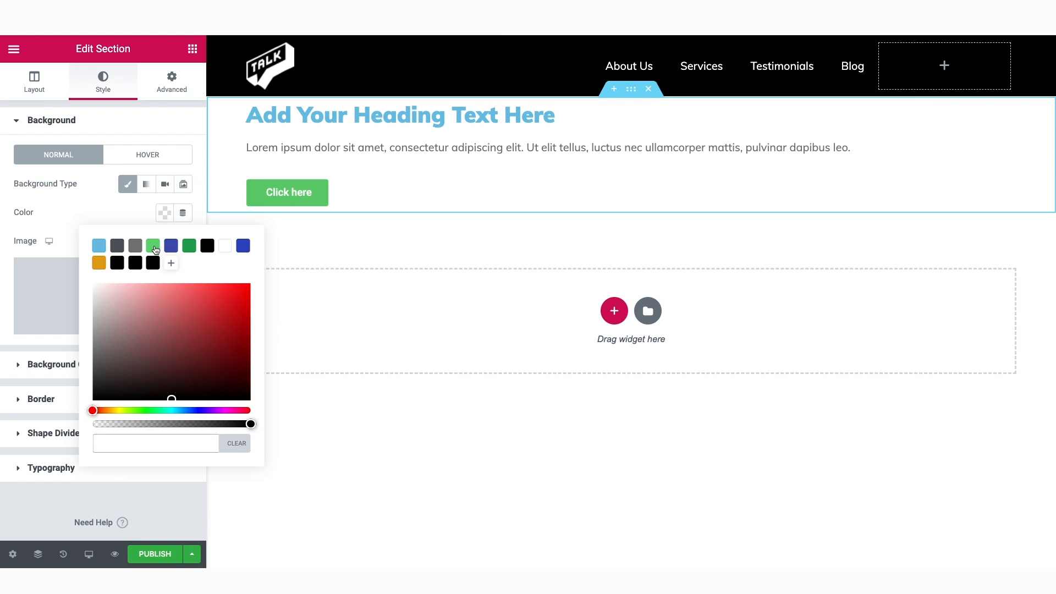
left_click(156, 250)
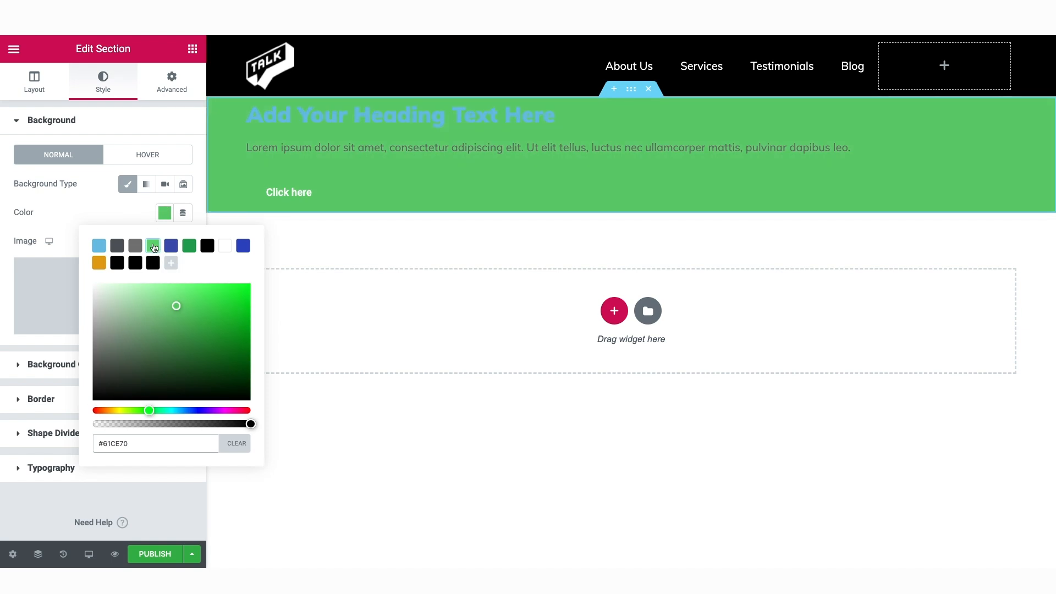
- Try the Gradient and Video background types on the new section and return to Classic
left_click(147, 185)
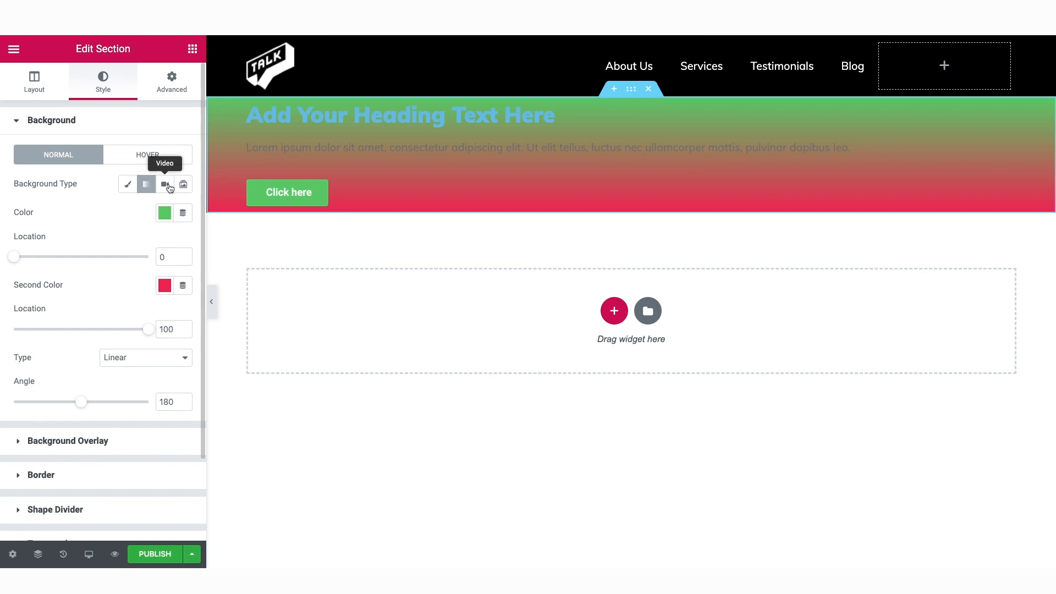
left_click(167, 186)
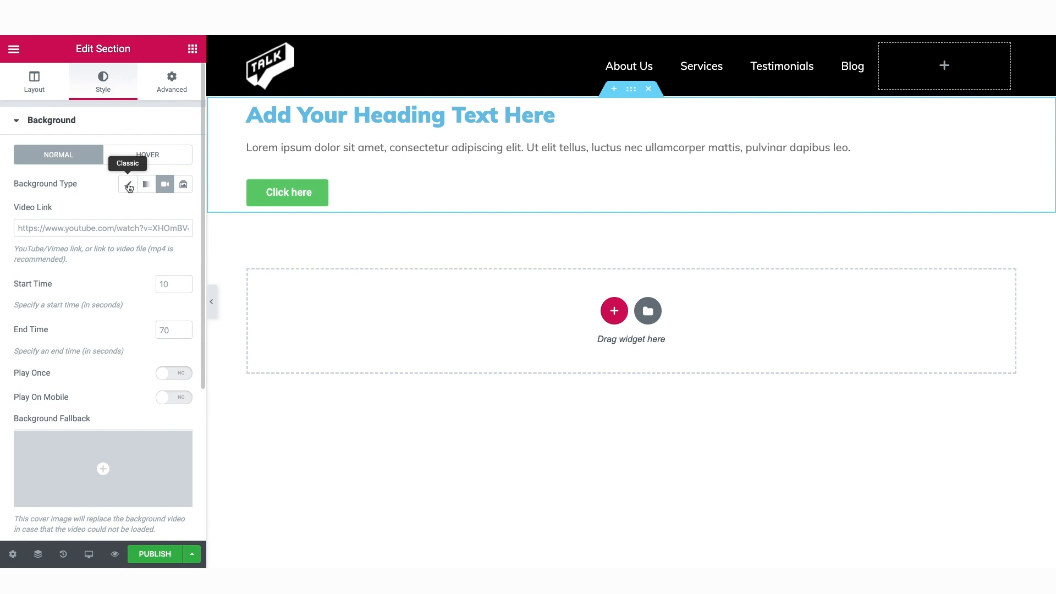
left_click(129, 186)
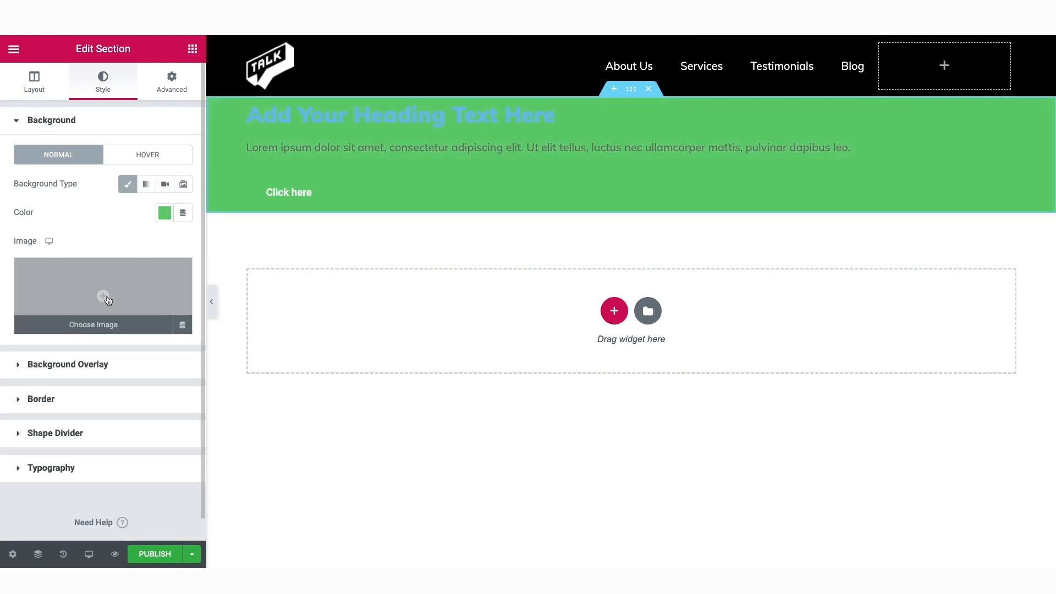
- Use the media library photo of the man reading at a yellow table as the section's background image, sized to Cover
left_click(101, 324)
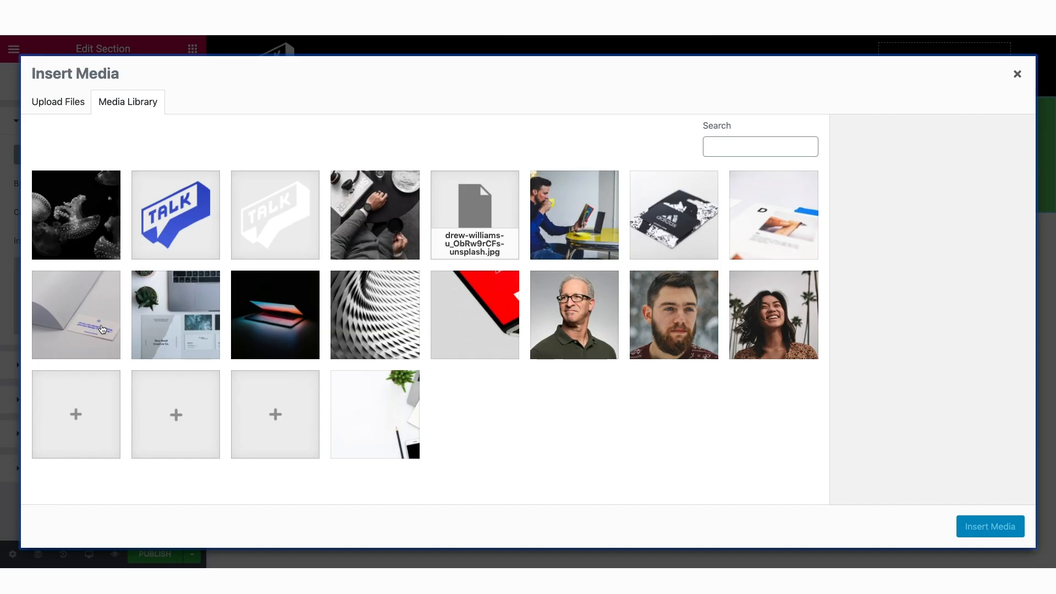
left_click(558, 219)
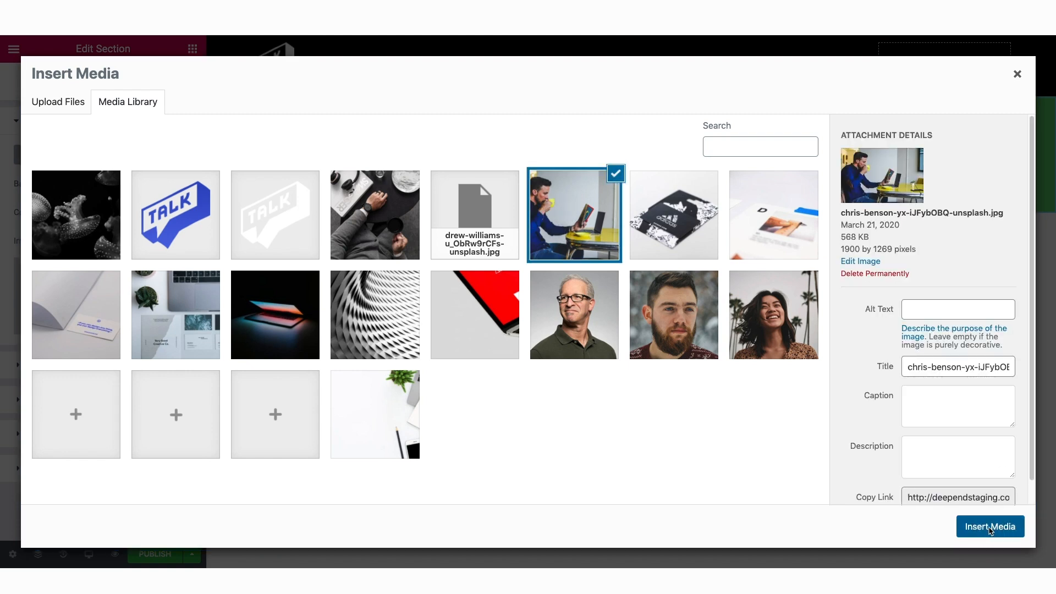
left_click(990, 527)
mouse_move(930, 567)
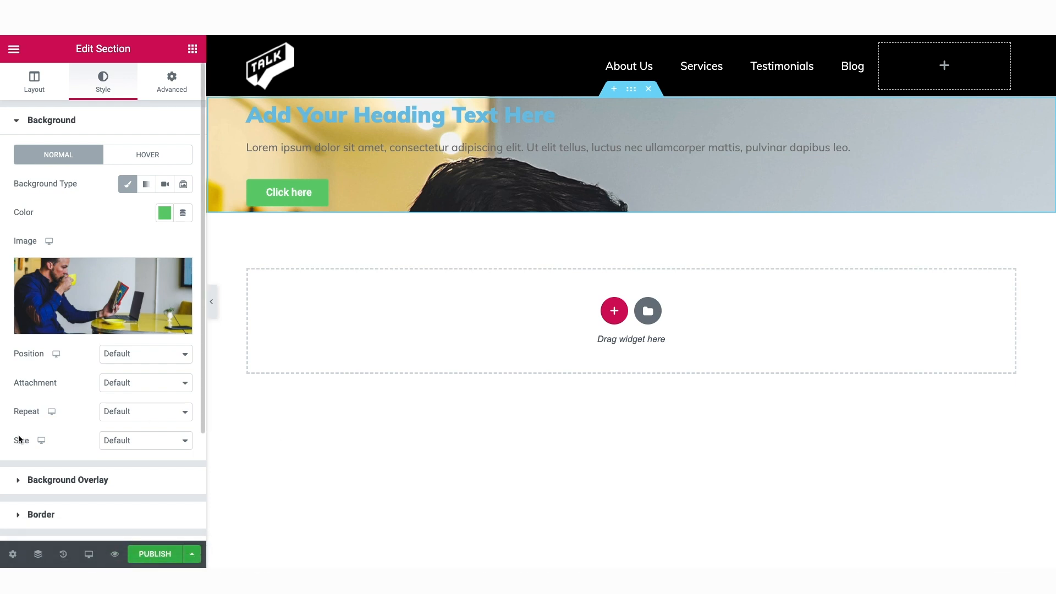
left_click(185, 441)
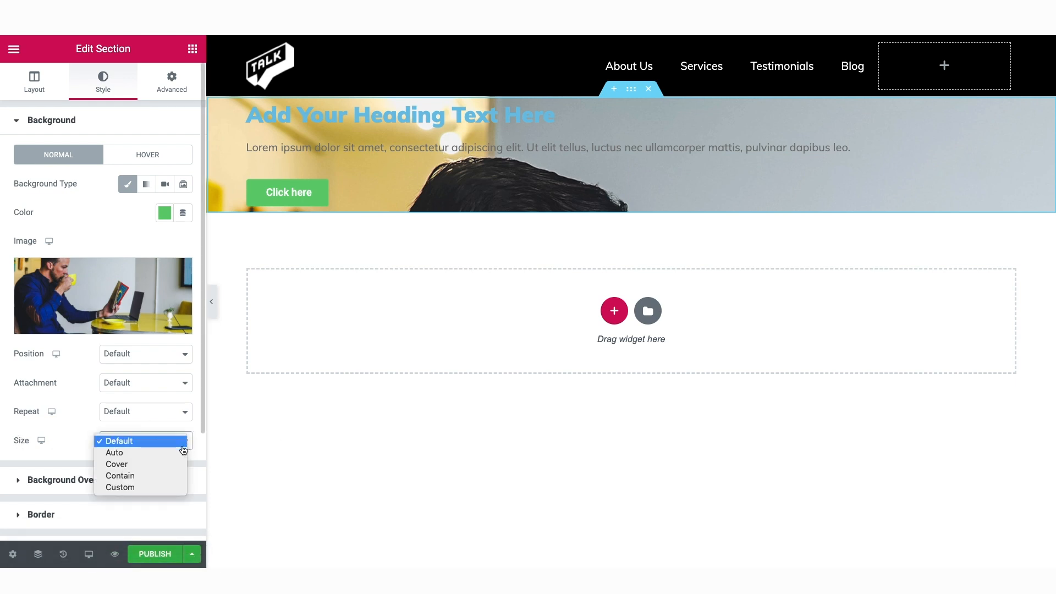
left_click(175, 466)
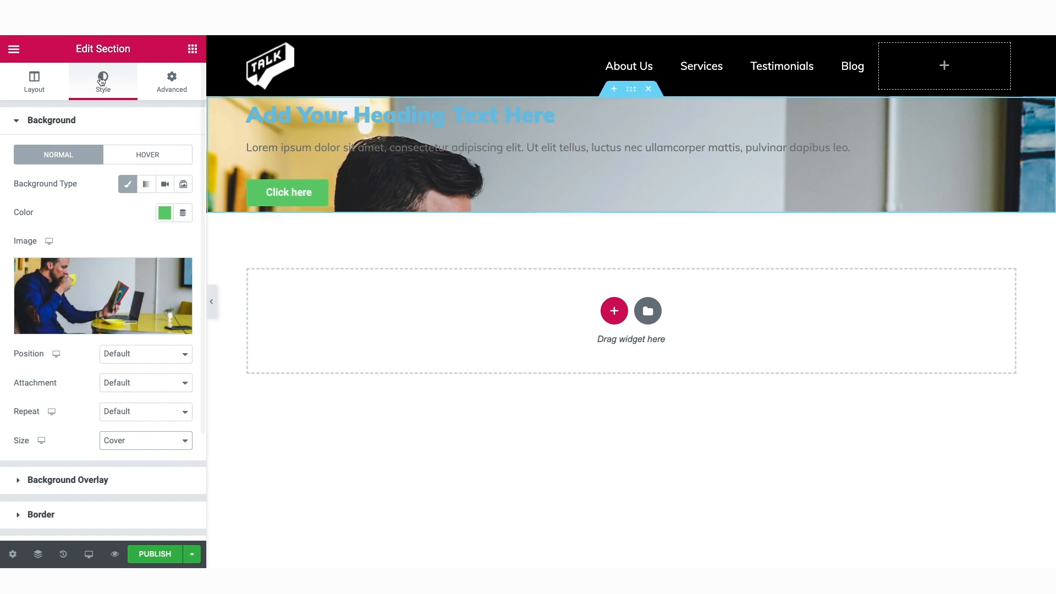
- Try Fit To Screen as the photo section's height and settle on Min Height with a minimum height of 600 px
left_click(33, 83)
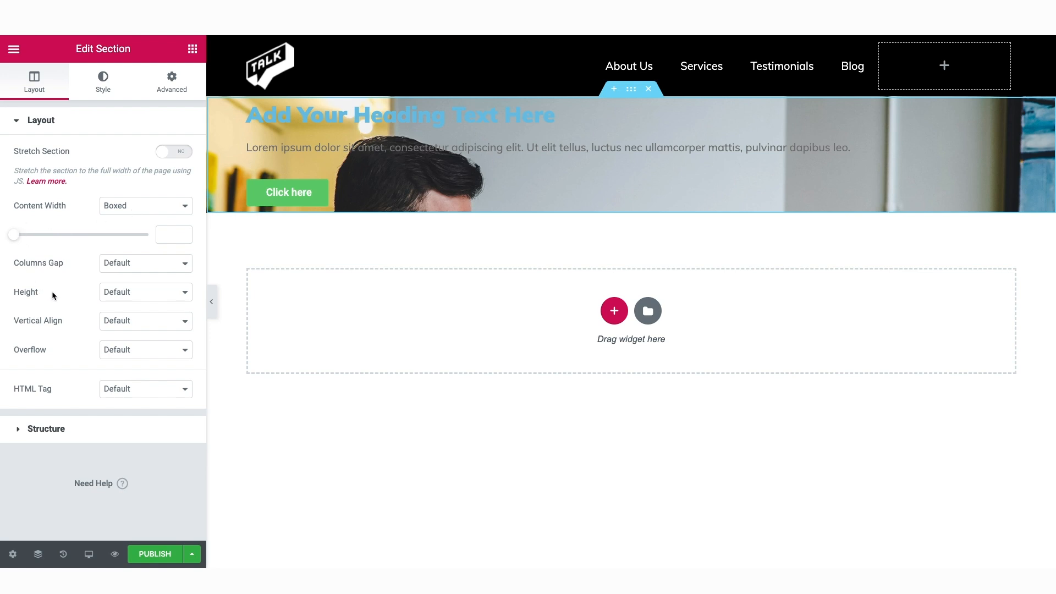
left_click(172, 298)
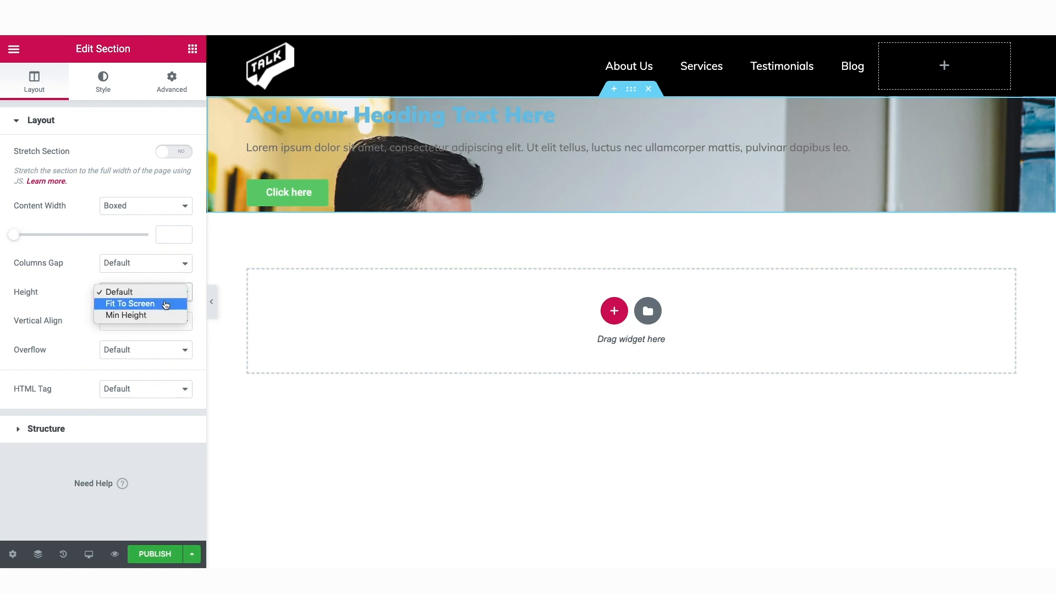
left_click(166, 301)
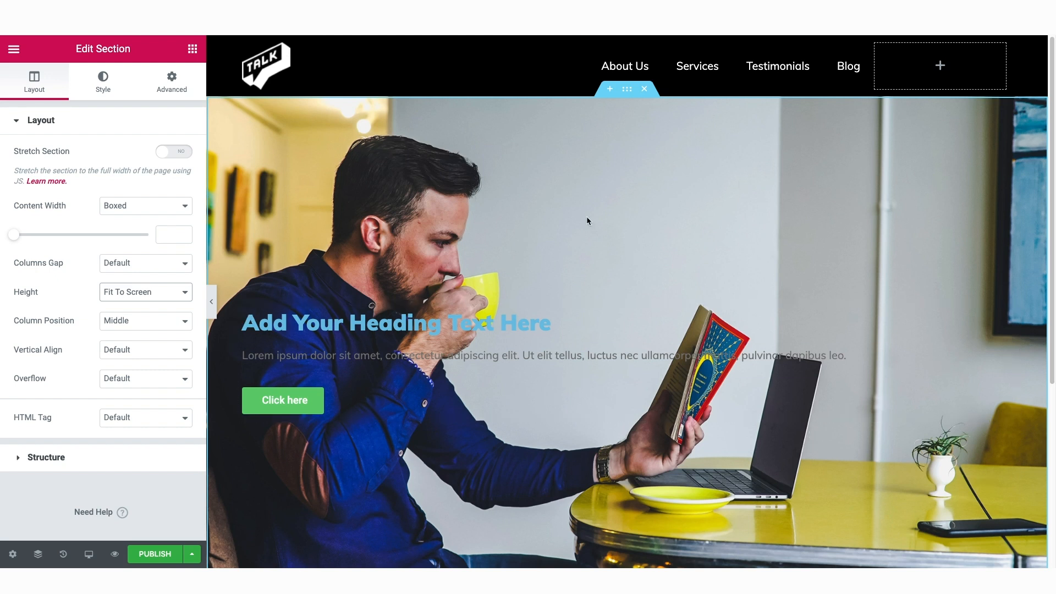
left_click(151, 298)
left_click(147, 303)
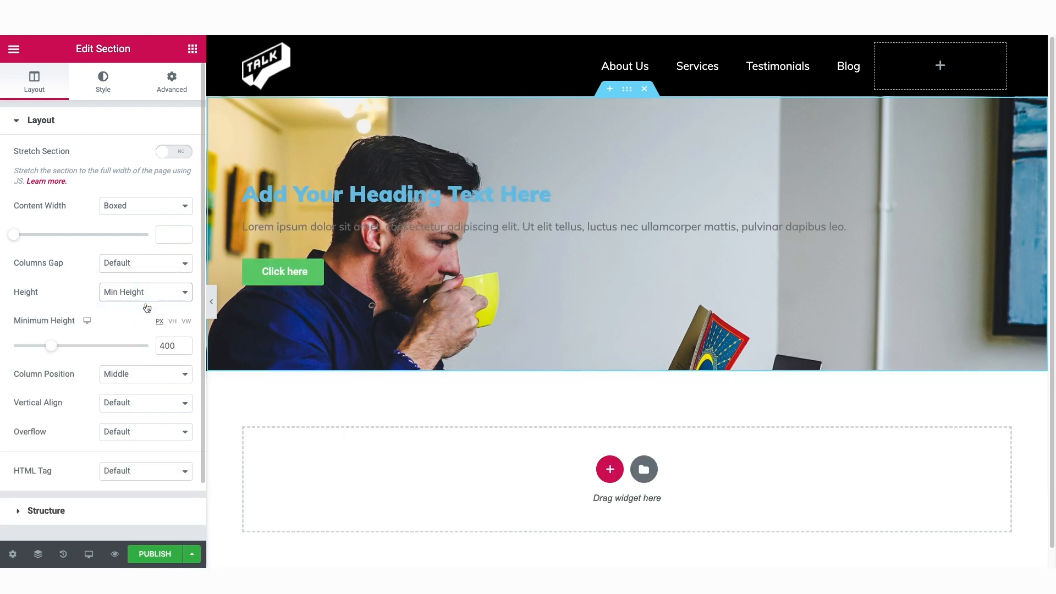
left_click_drag(52, 348, 74, 351)
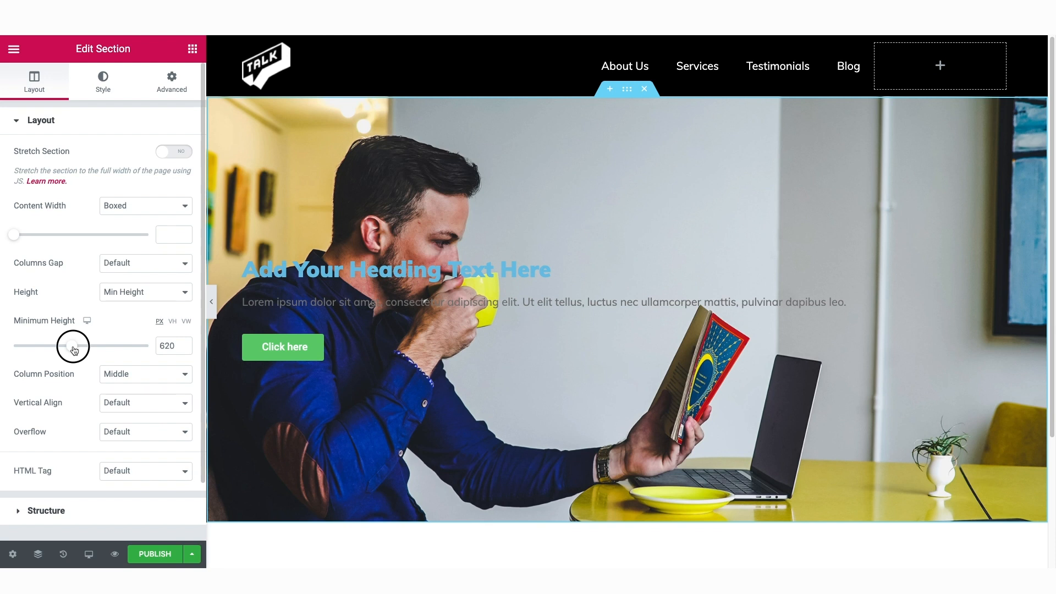
left_click_drag(165, 346, 169, 345)
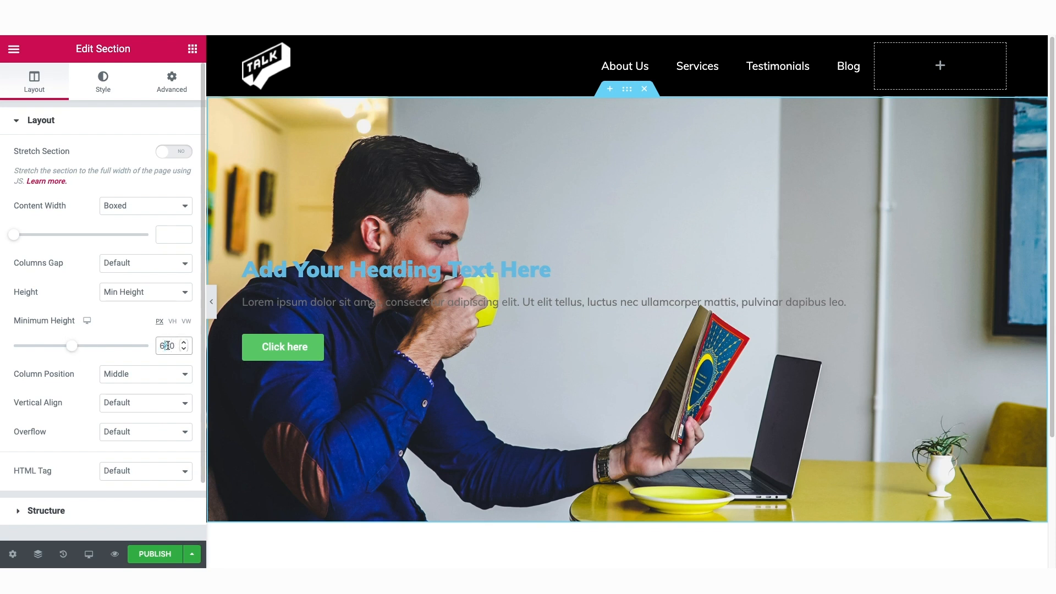
type("0")
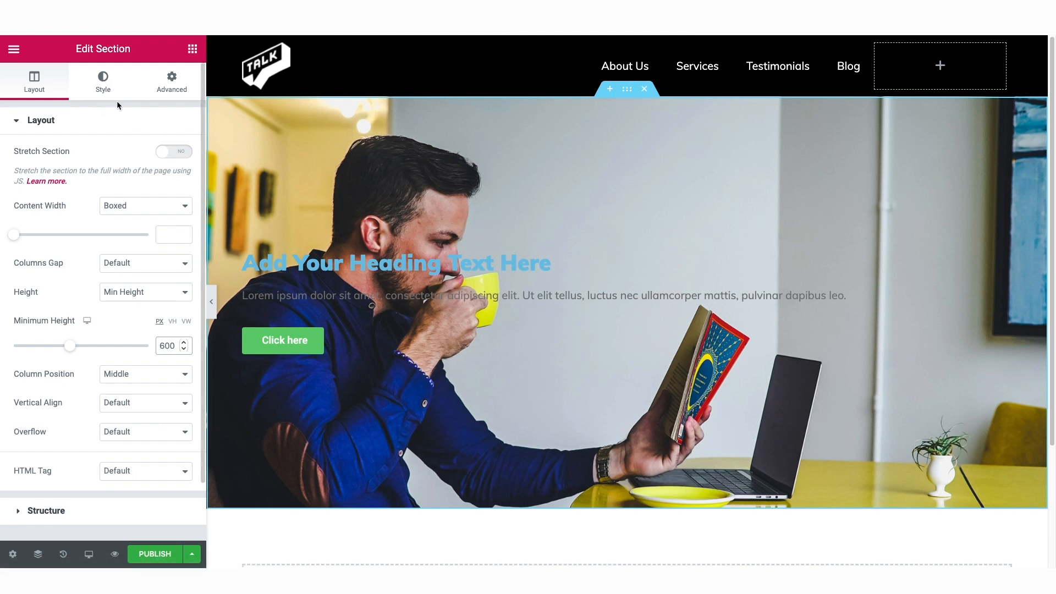
- Add a Classic background overlay in black (#000000) to the photo section
left_click(104, 91)
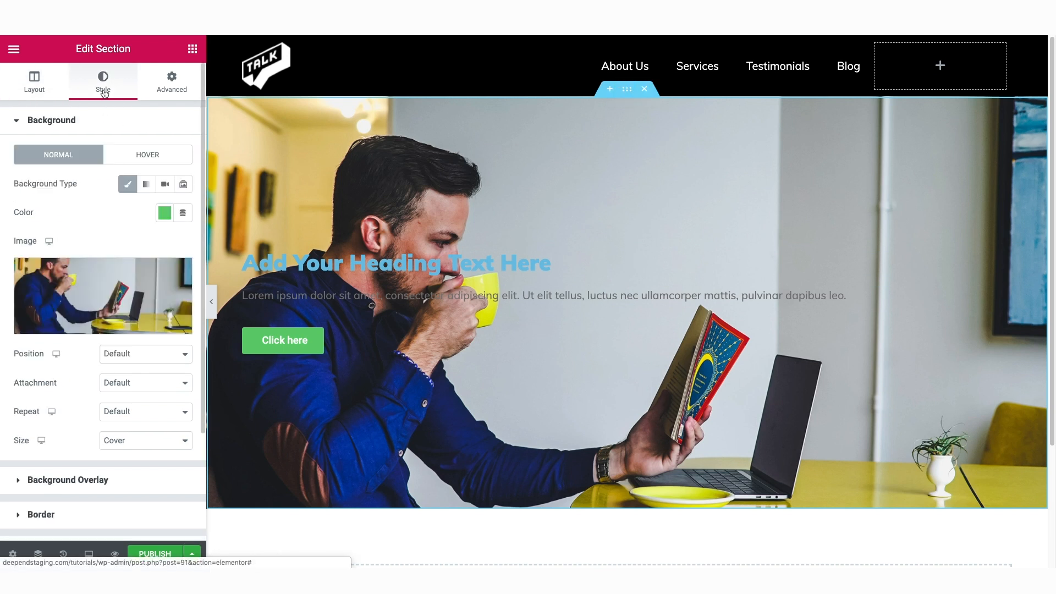
left_click(19, 123)
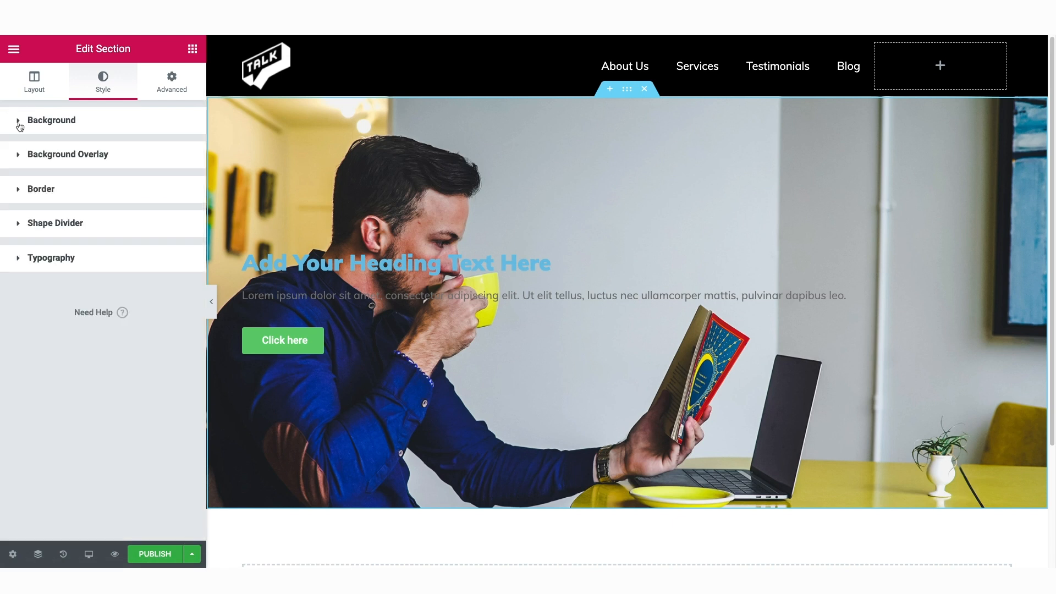
left_click(57, 155)
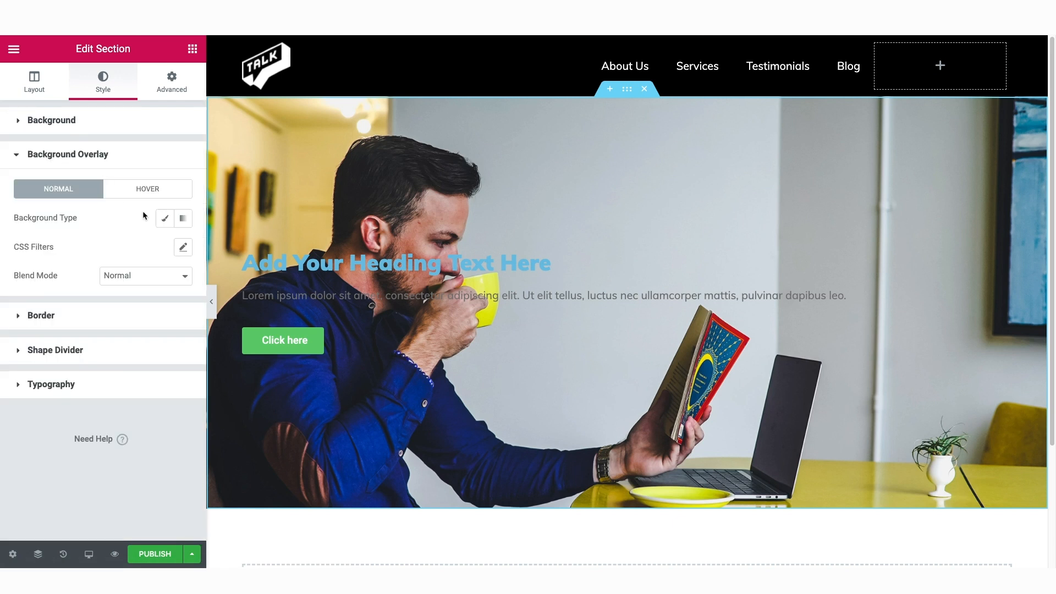
left_click(166, 220)
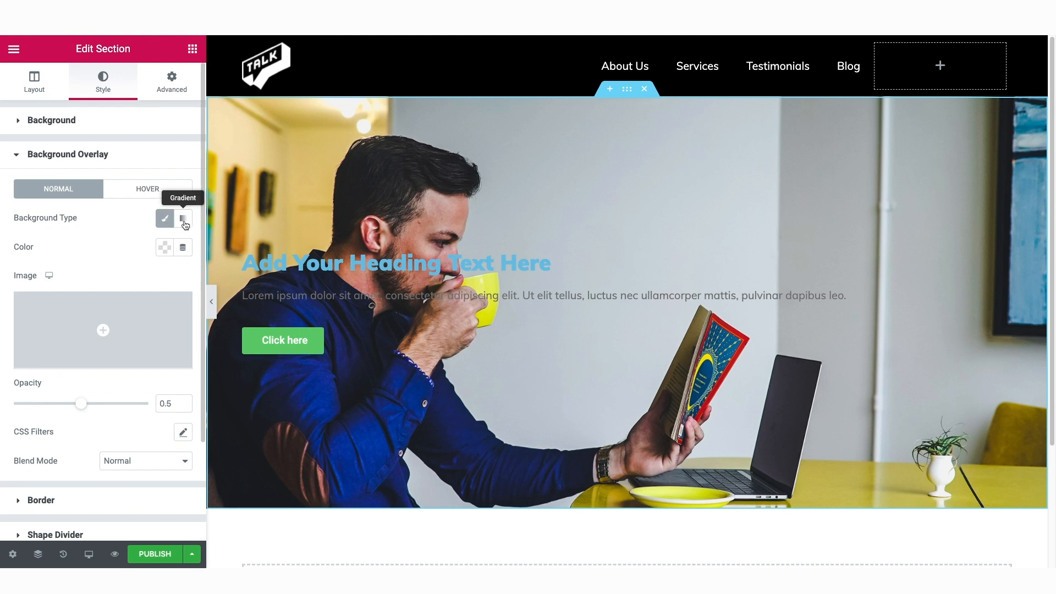
left_click(165, 248)
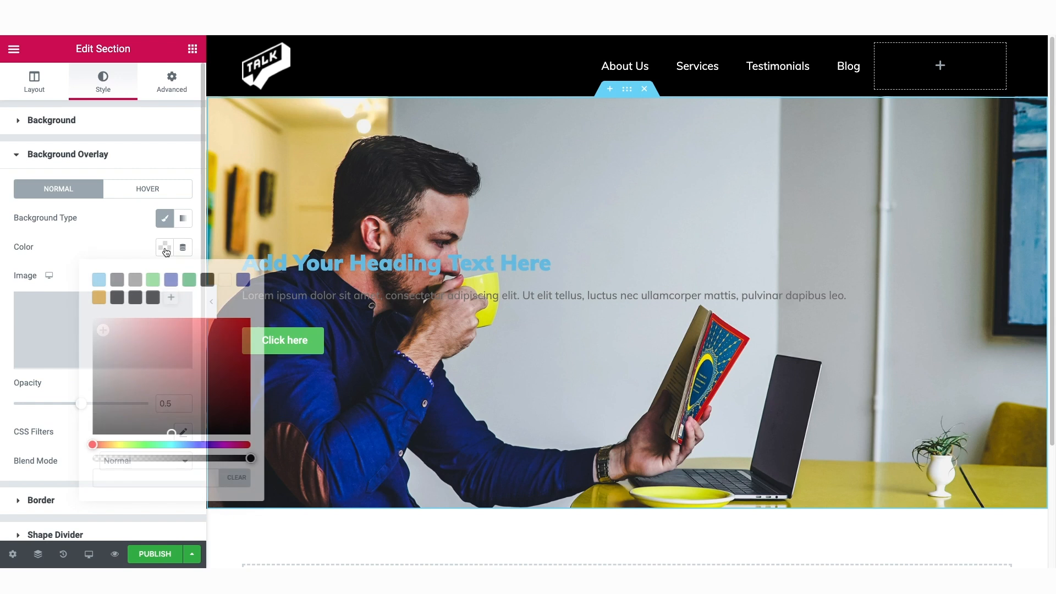
left_click(152, 297)
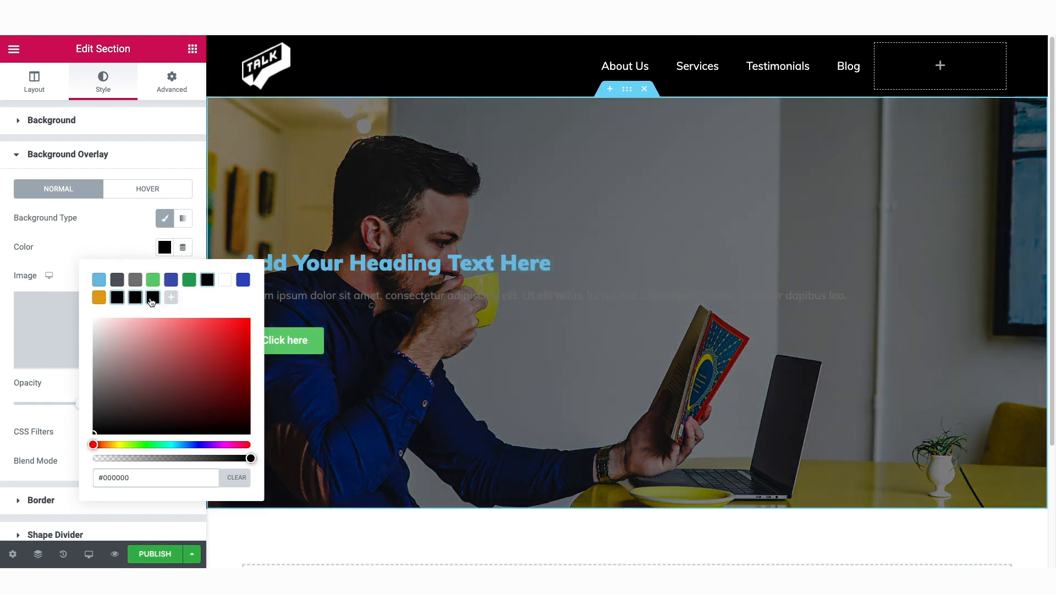
left_click(143, 252)
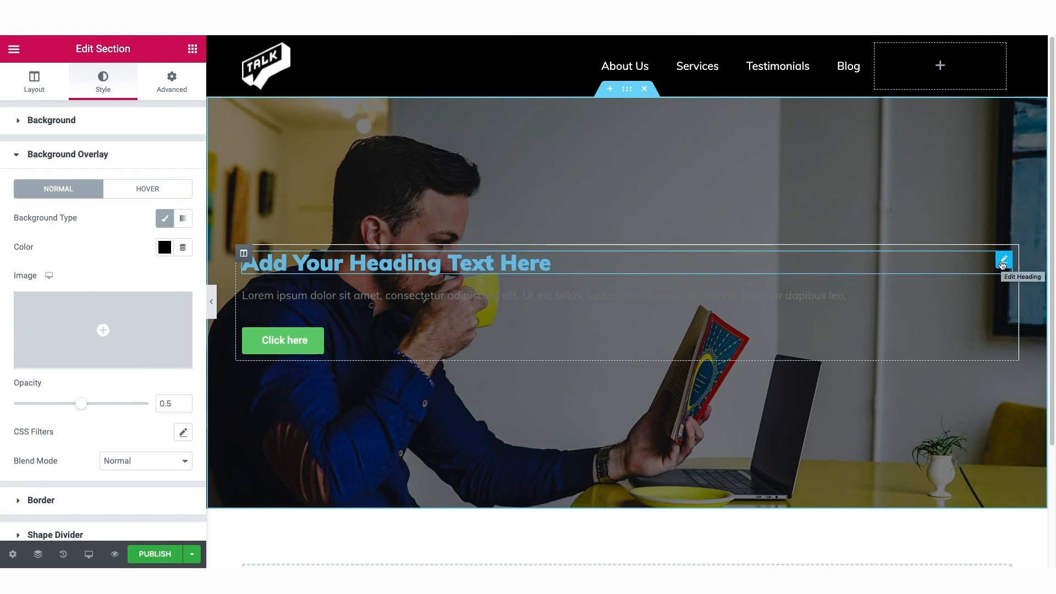
- Open the heading "Add Your Heading Text Here" for editing and set its text color to white
left_click(1002, 265)
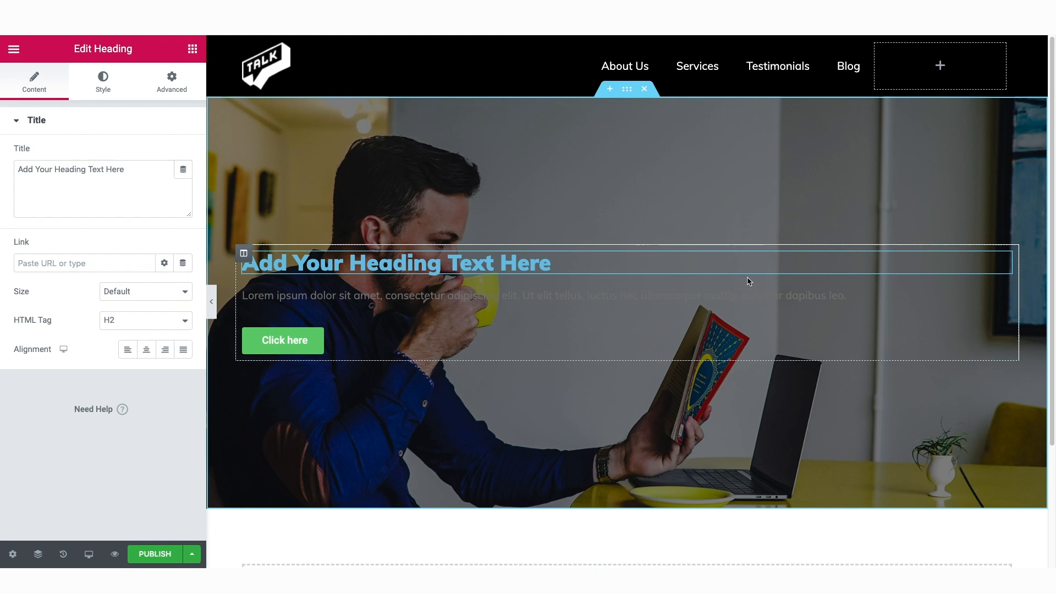
left_click_drag(18, 169, 127, 169)
left_click(56, 181)
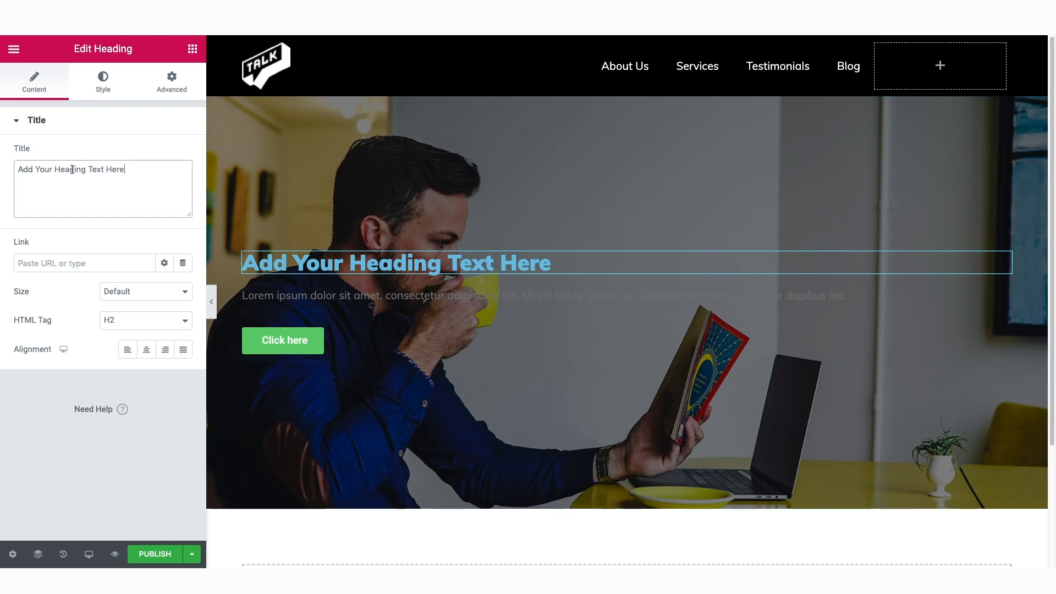
left_click(104, 83)
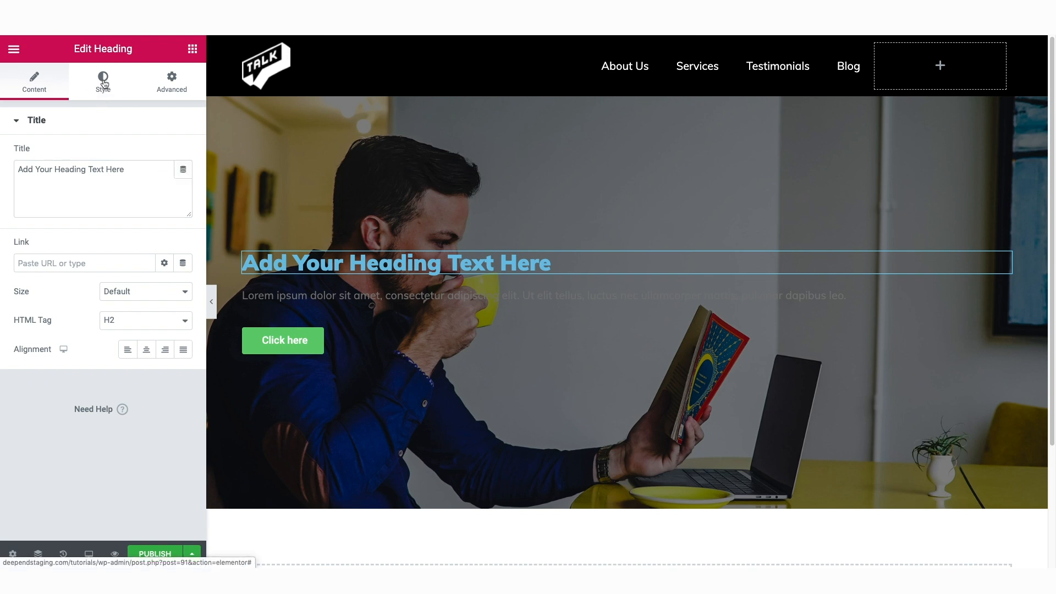
left_click(164, 154)
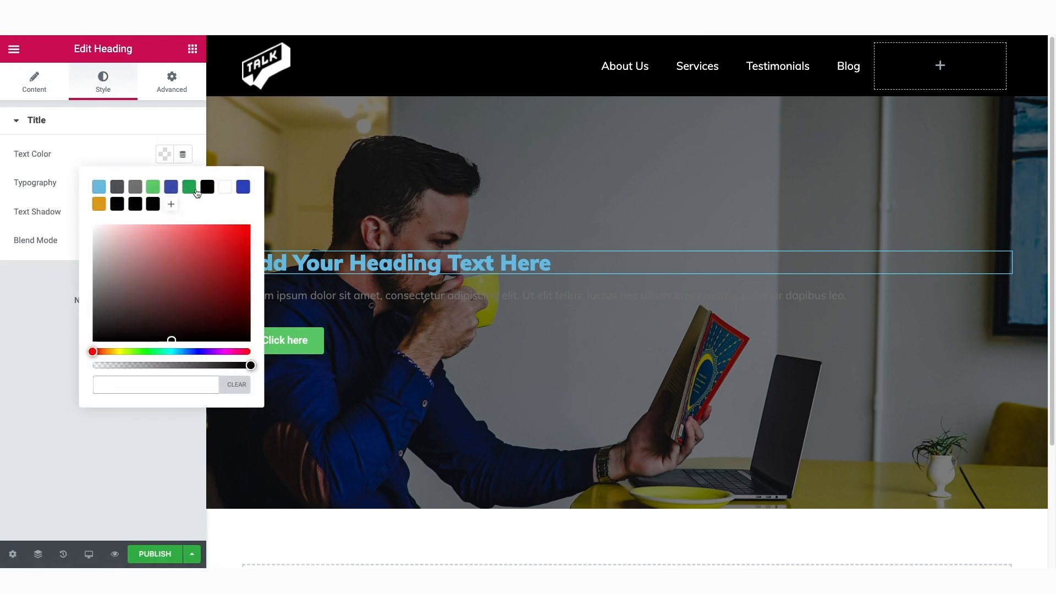
left_click(225, 187)
left_click(163, 155)
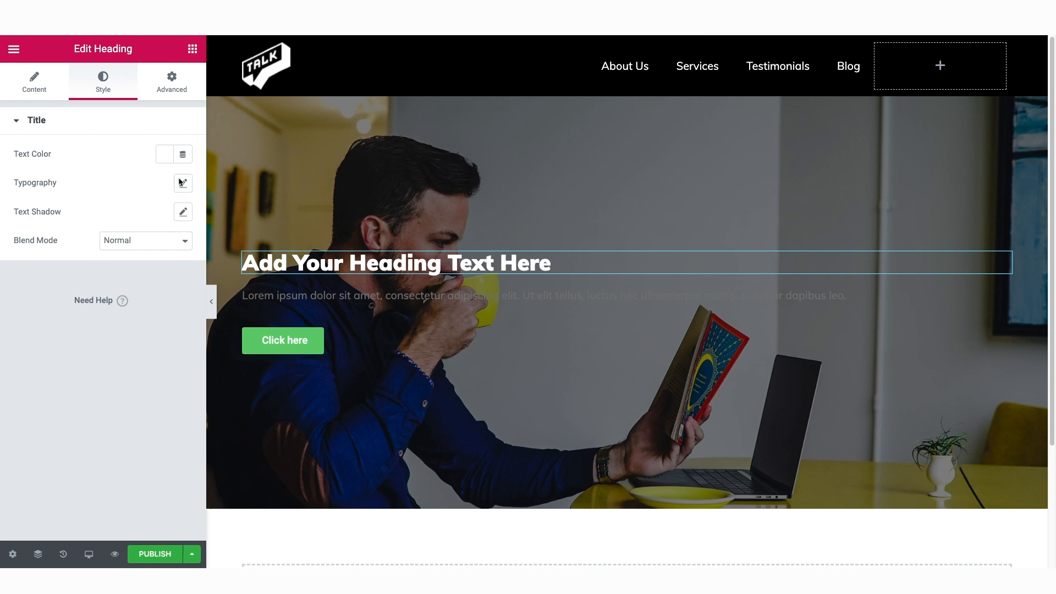
- Set the heading's font size to 65 px and its weight to 800, first trying weights 300, Default and 700
left_click(189, 187)
left_click_drag(25, 273, 61, 275)
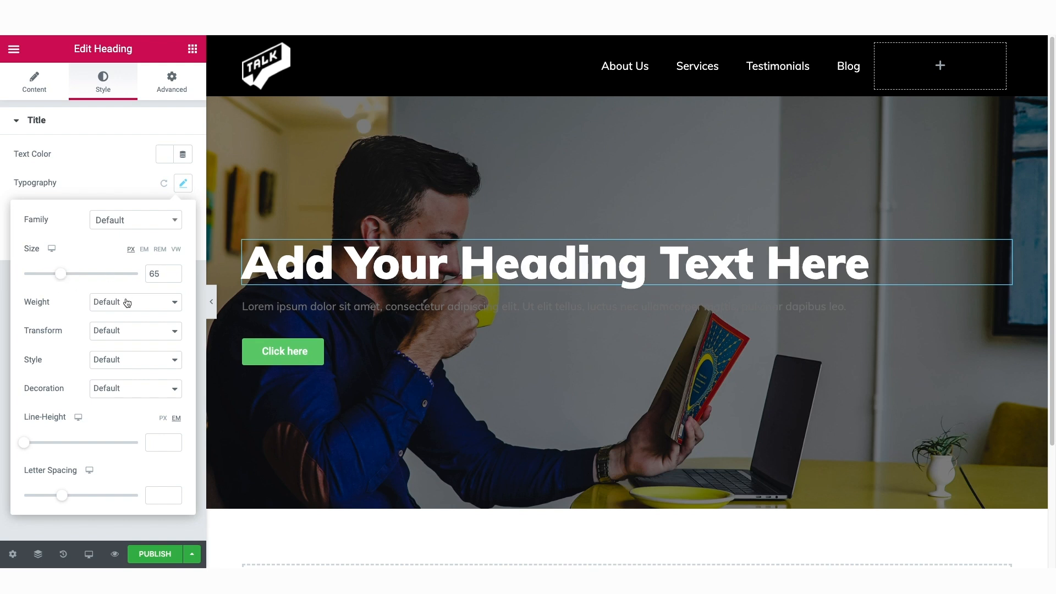
left_click(128, 303)
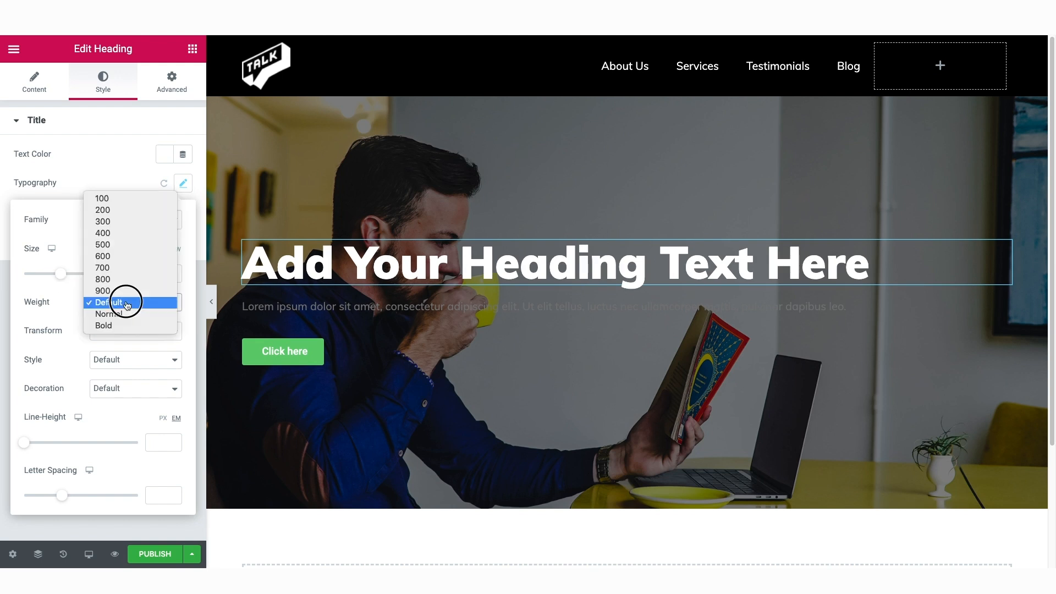
left_click(125, 222)
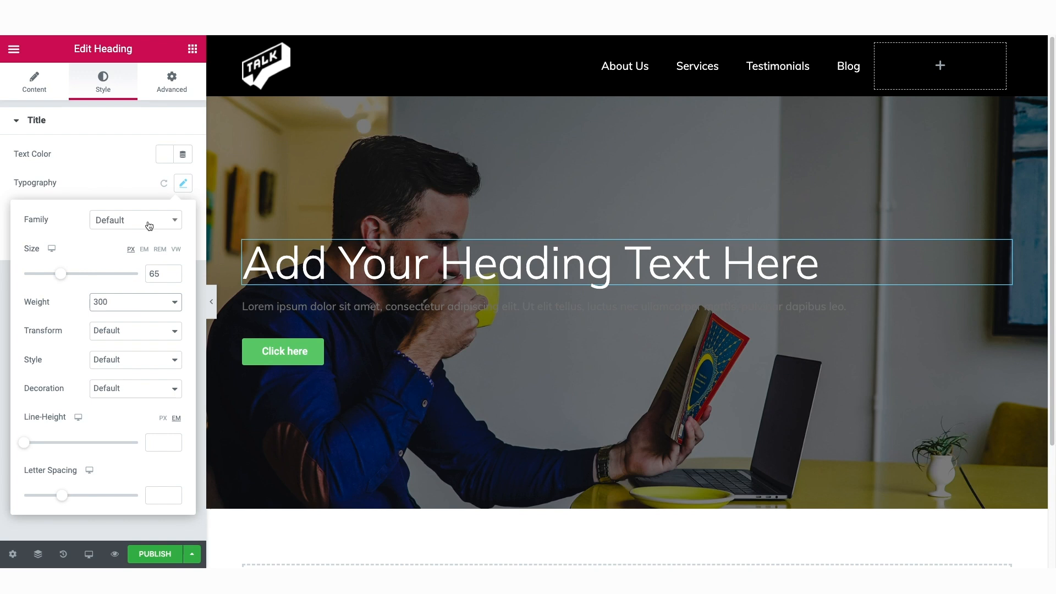
left_click(145, 304)
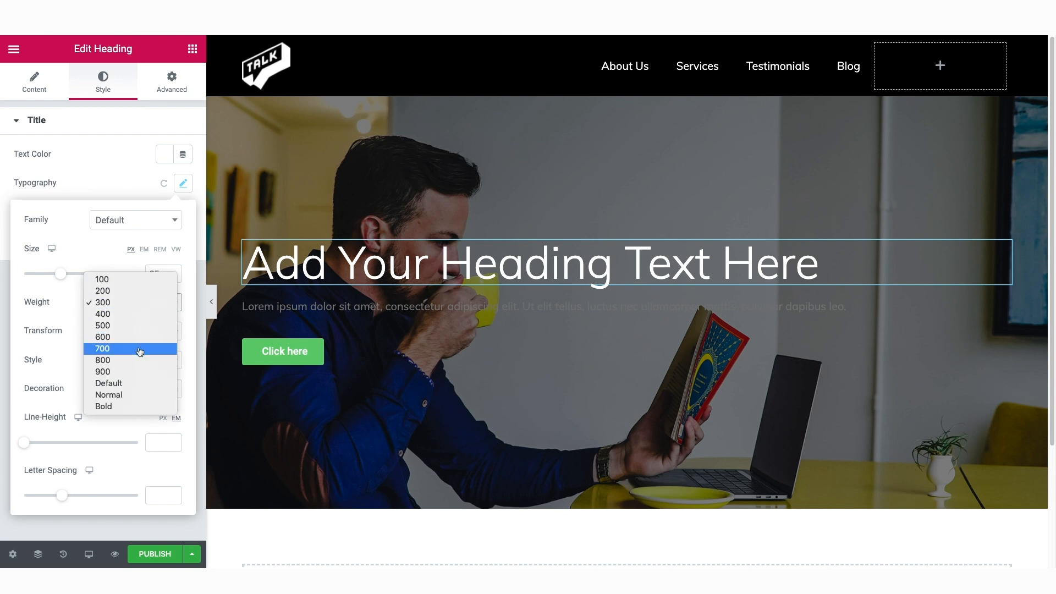
left_click(137, 383)
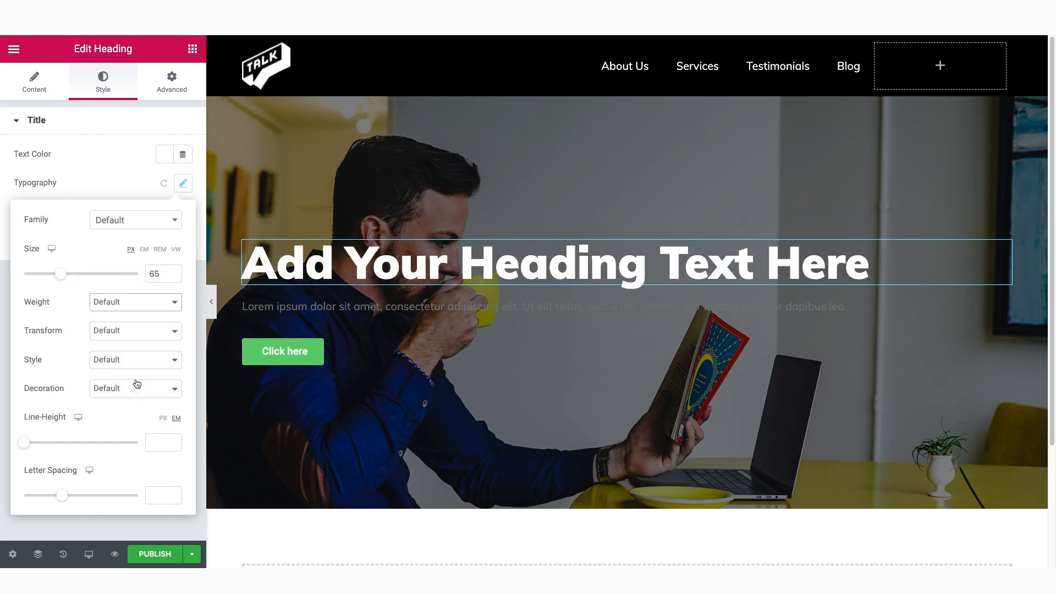
left_click(131, 309)
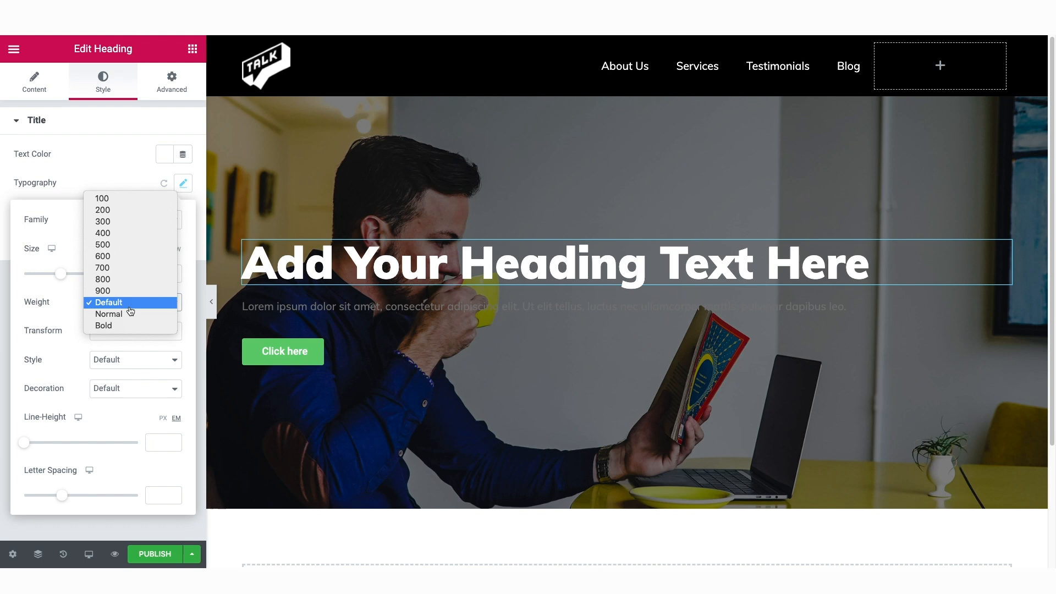
left_click(126, 269)
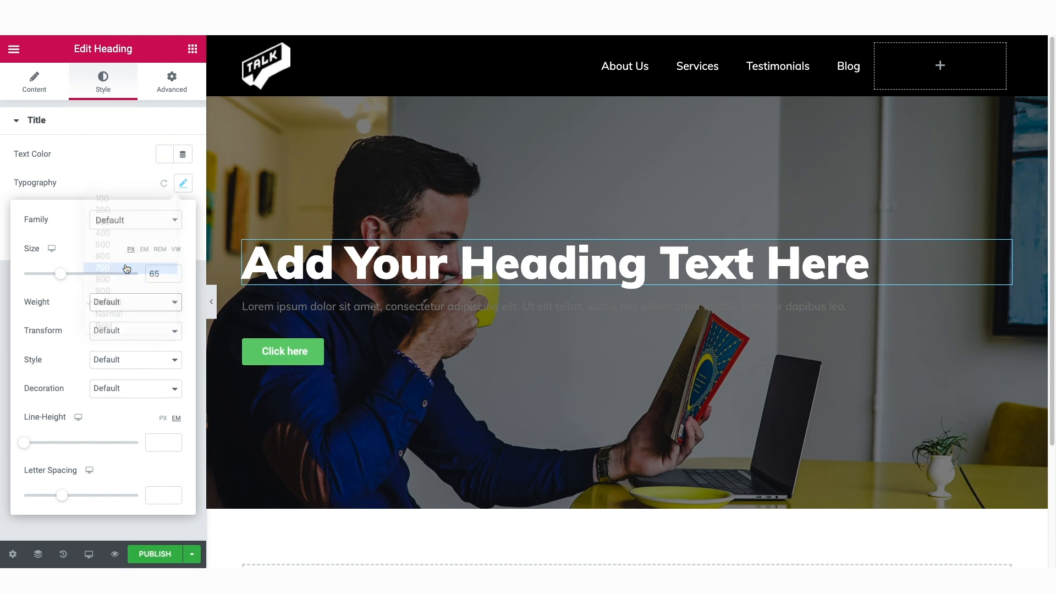
left_click(121, 307)
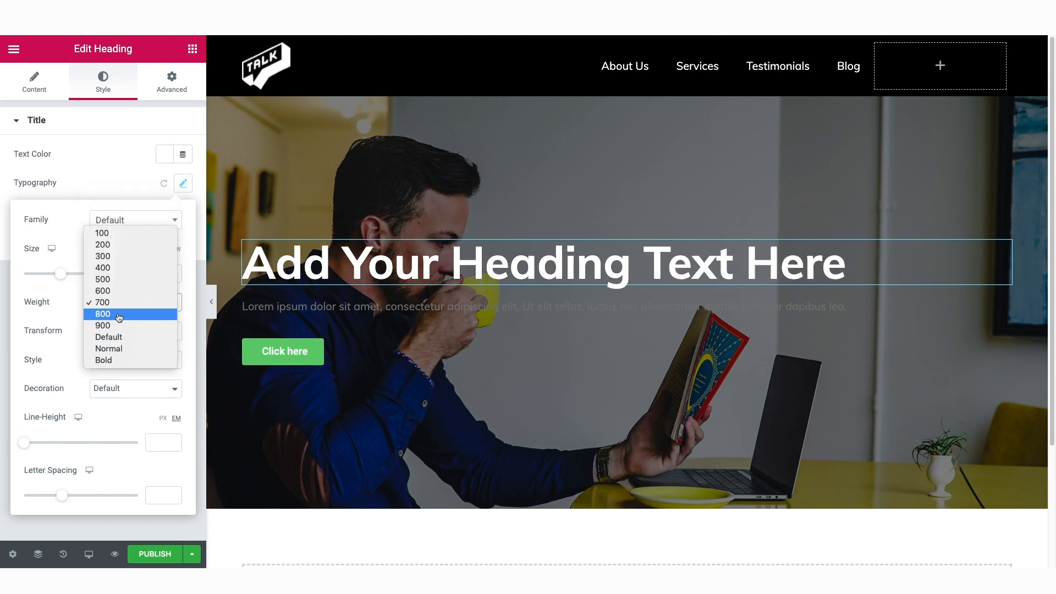
left_click(119, 316)
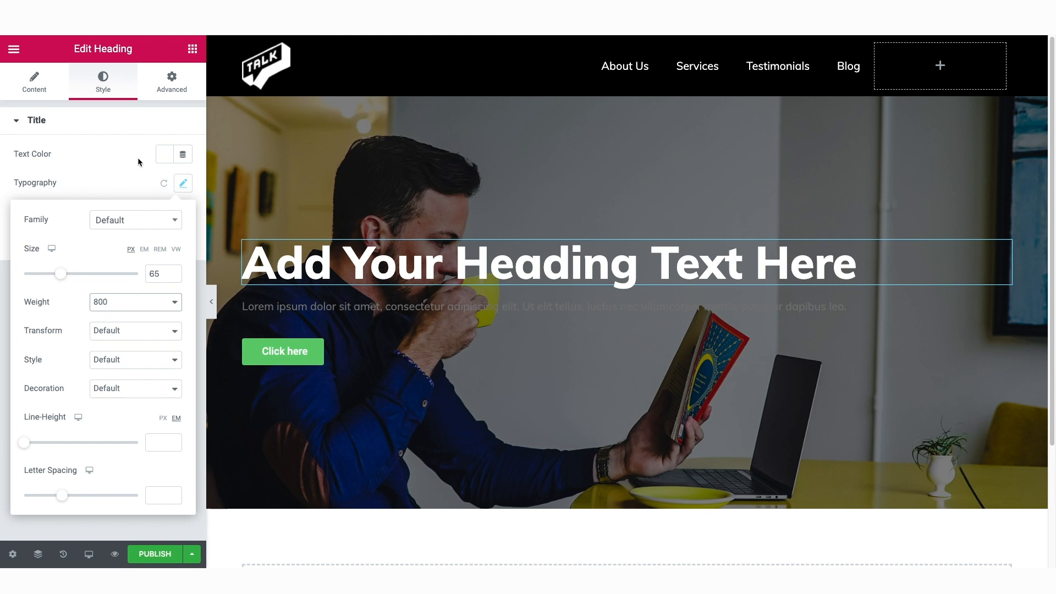
left_click(96, 136)
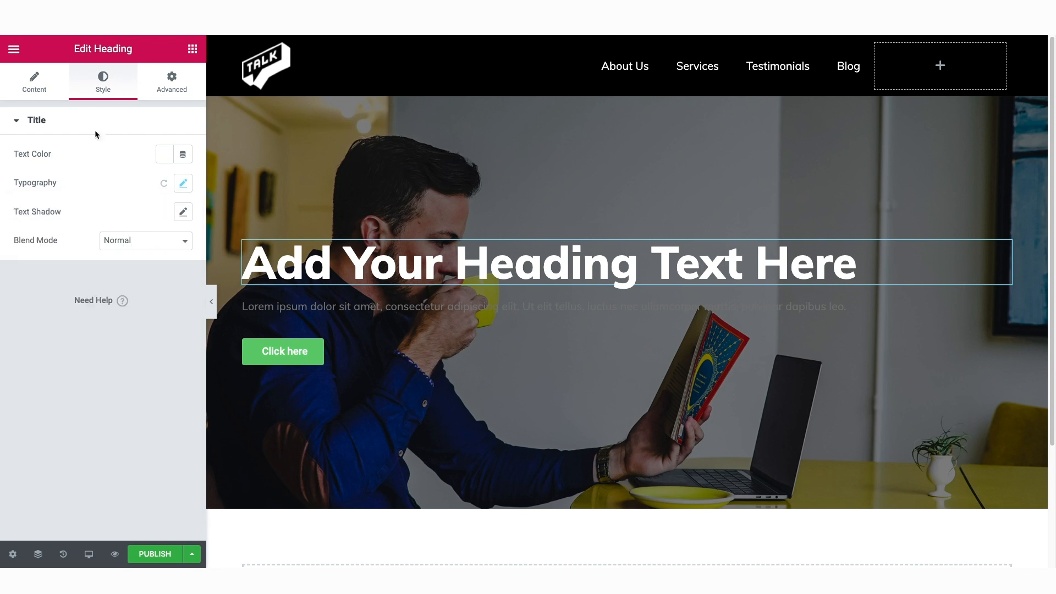
- Center-align the heading in the photo section
left_click(41, 88)
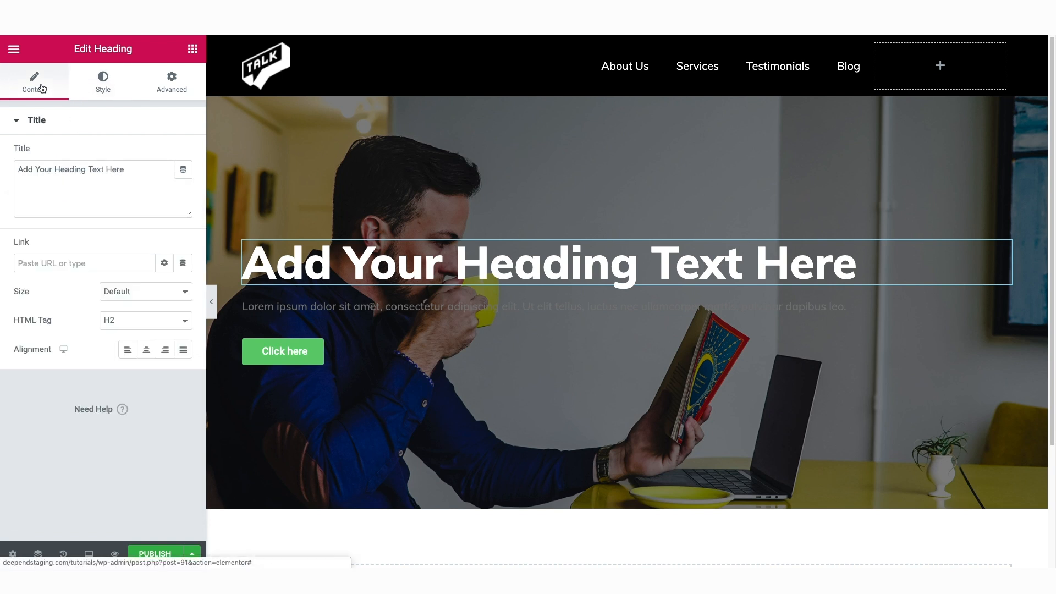
left_click(146, 353)
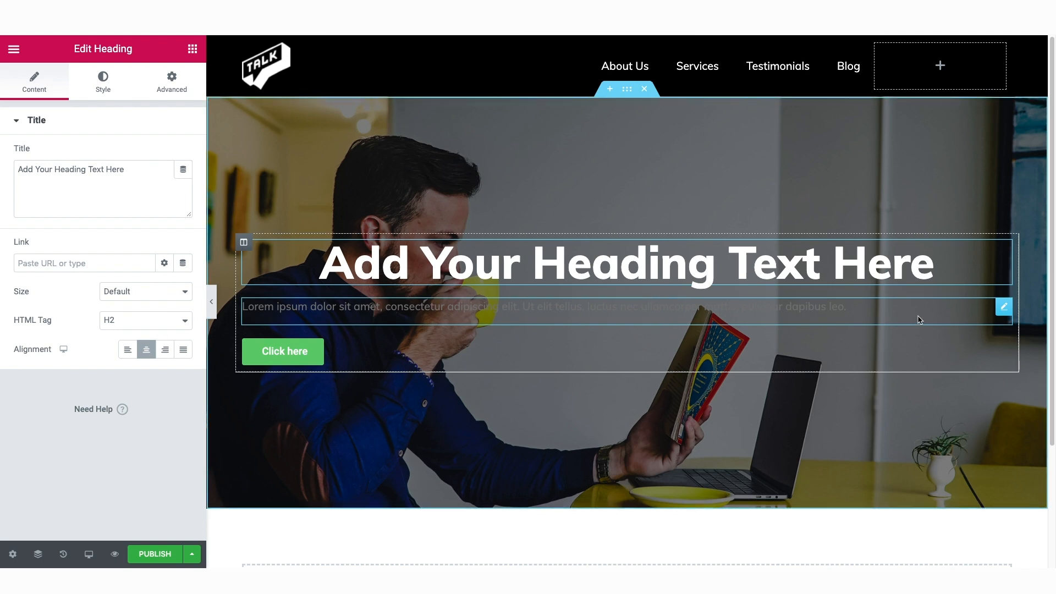
- Center-align the lorem ipsum paragraph below the heading and set its text color to white
left_click(1005, 308)
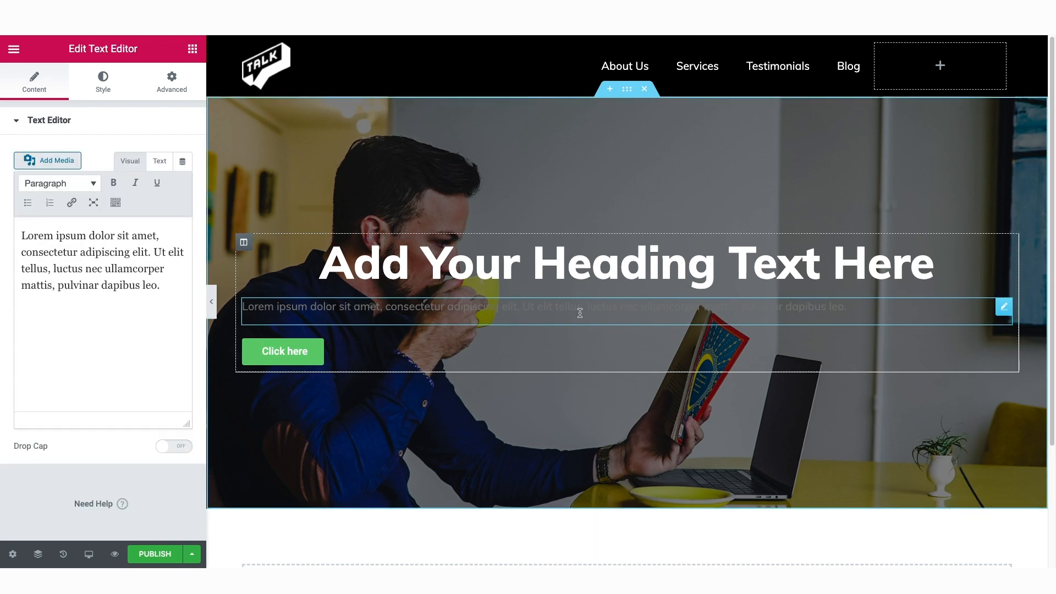
left_click(103, 82)
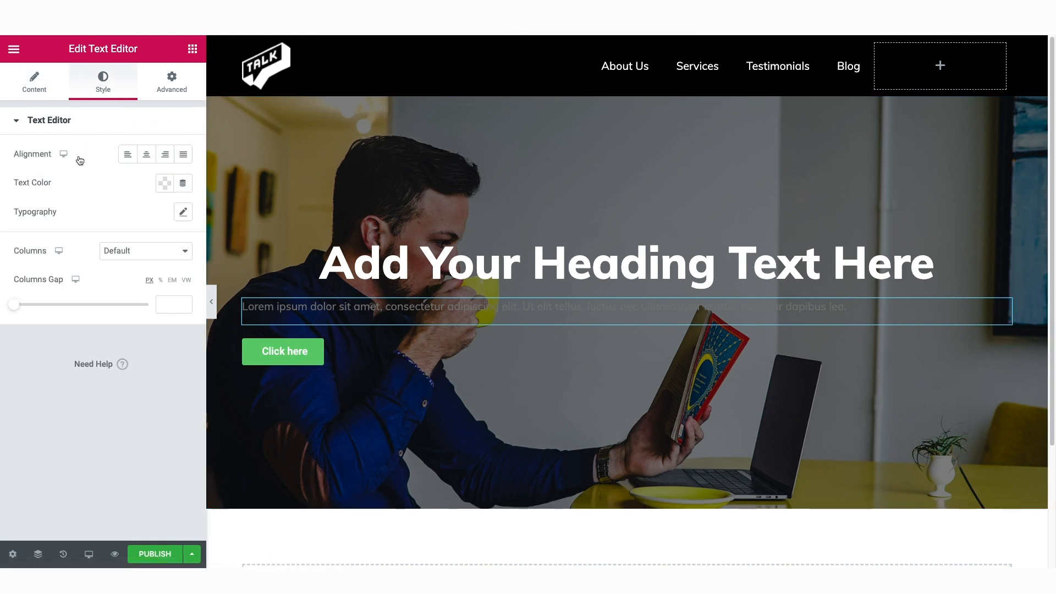
left_click(146, 158)
left_click(145, 158)
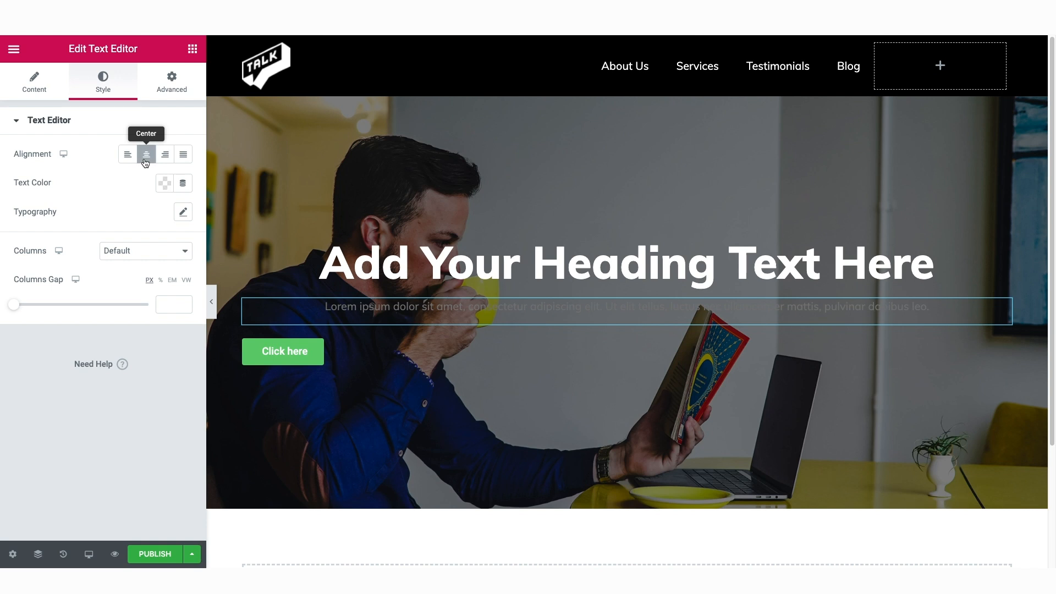
left_click(164, 189)
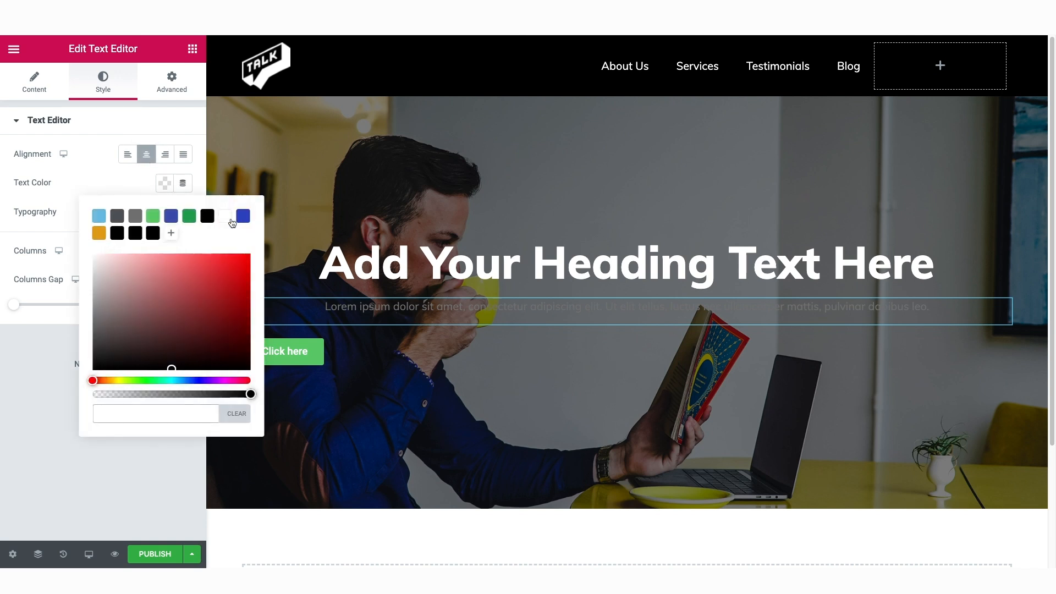
left_click(229, 218)
left_click(170, 192)
- Set the paragraph's font size to 20 px and its weight to 300, first trying weight 500
left_click(183, 212)
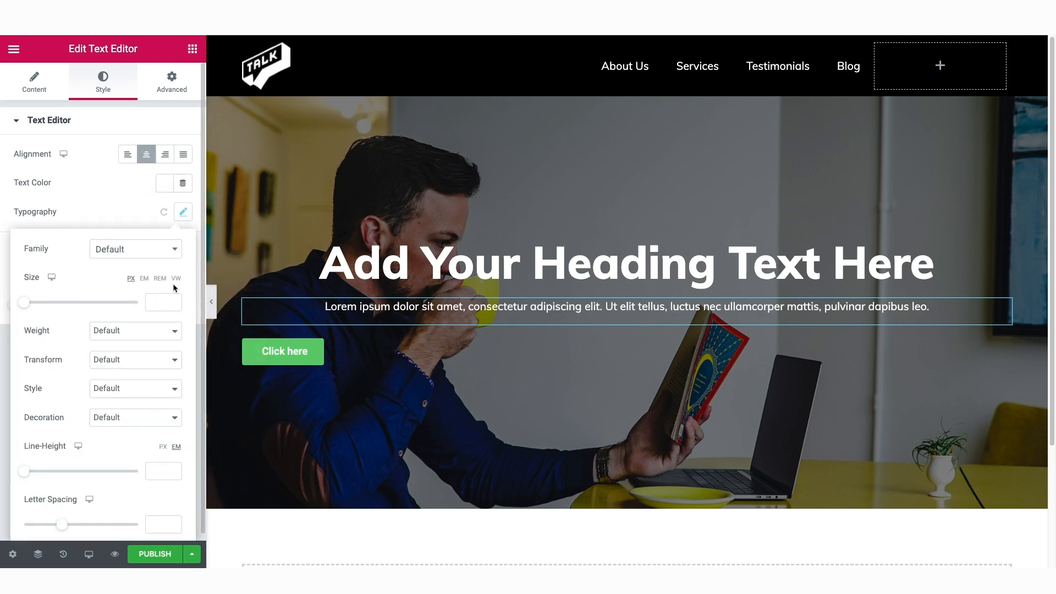
left_click_drag(28, 306, 40, 305)
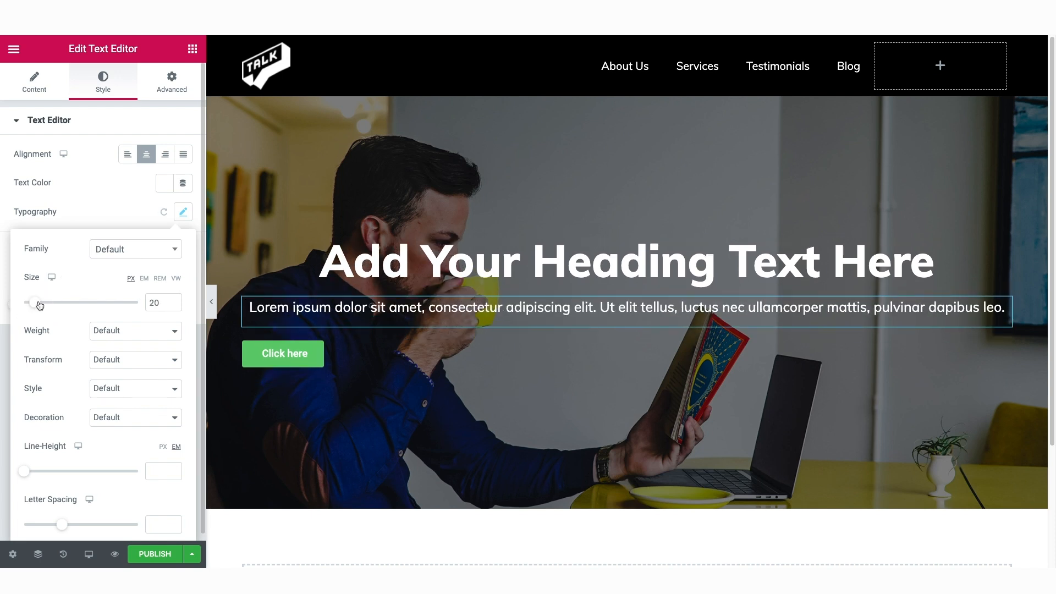
left_click(136, 332)
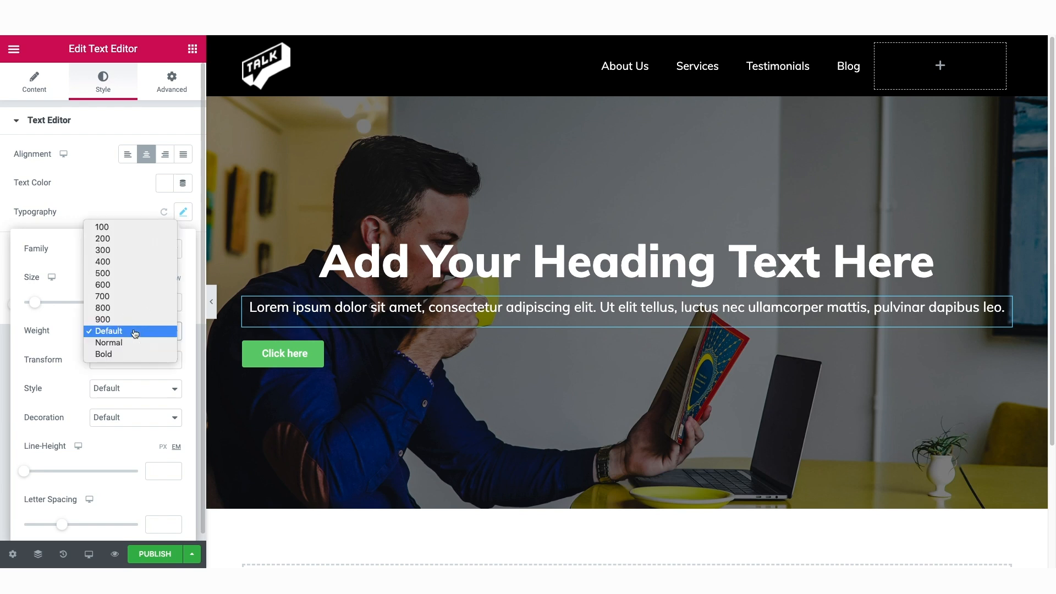
left_click(127, 273)
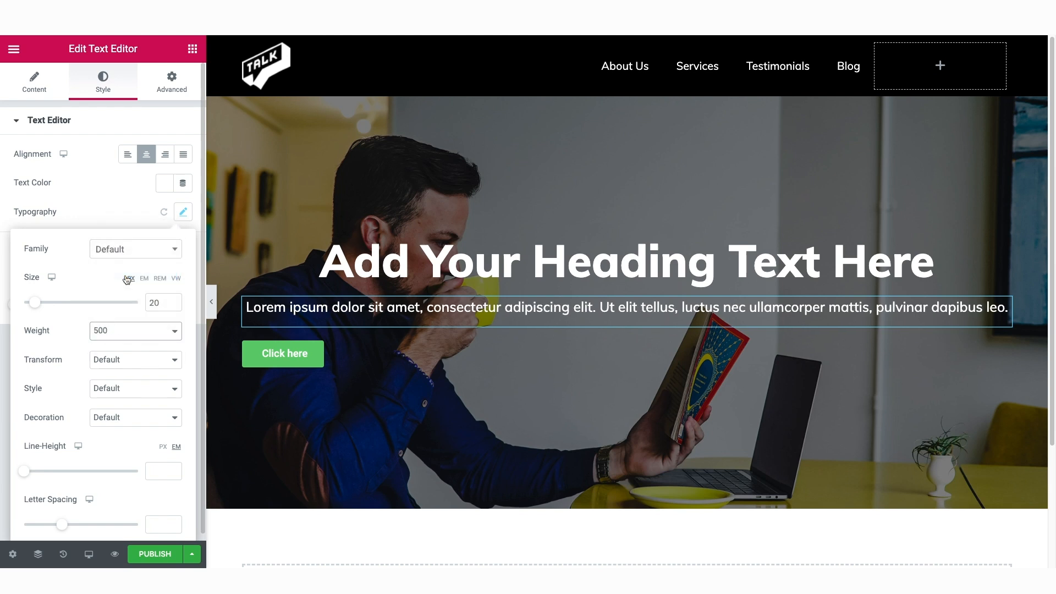
left_click(136, 331)
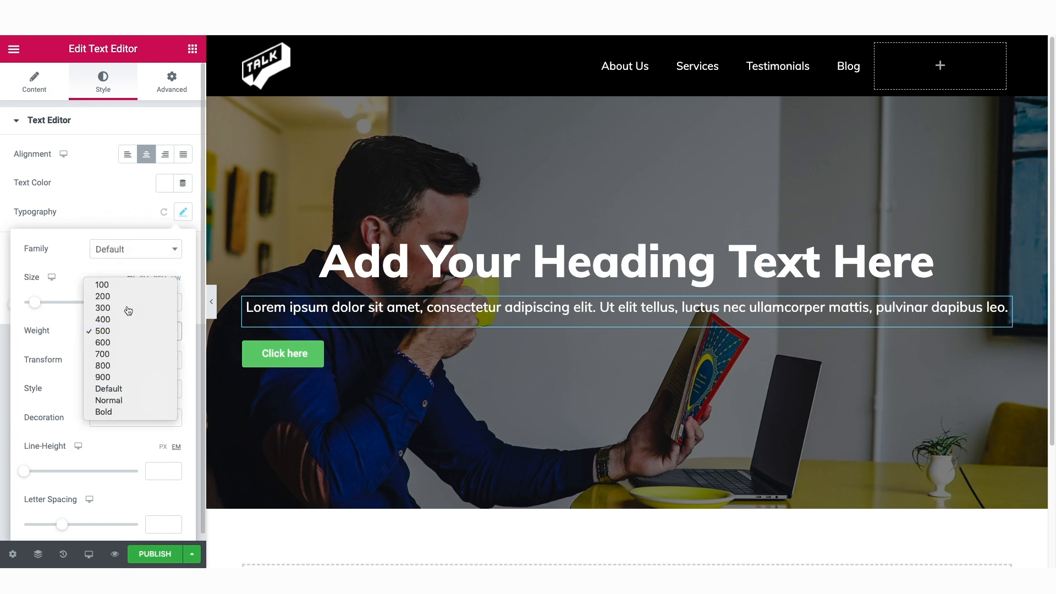
left_click(128, 305)
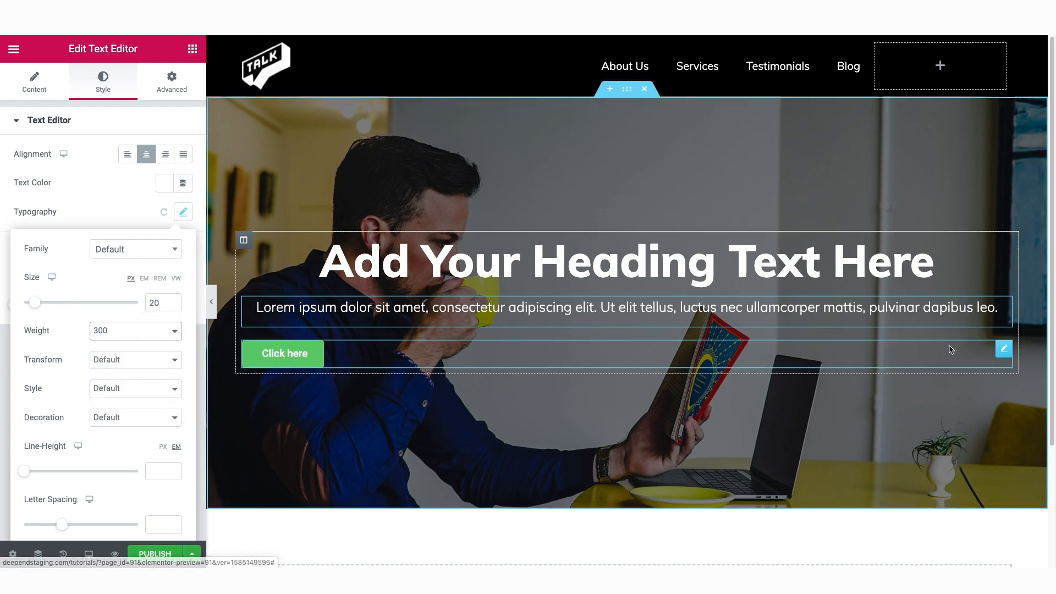
- Set the "Click here" button's size to Extra Large and change its text to "get started"
left_click(1004, 348)
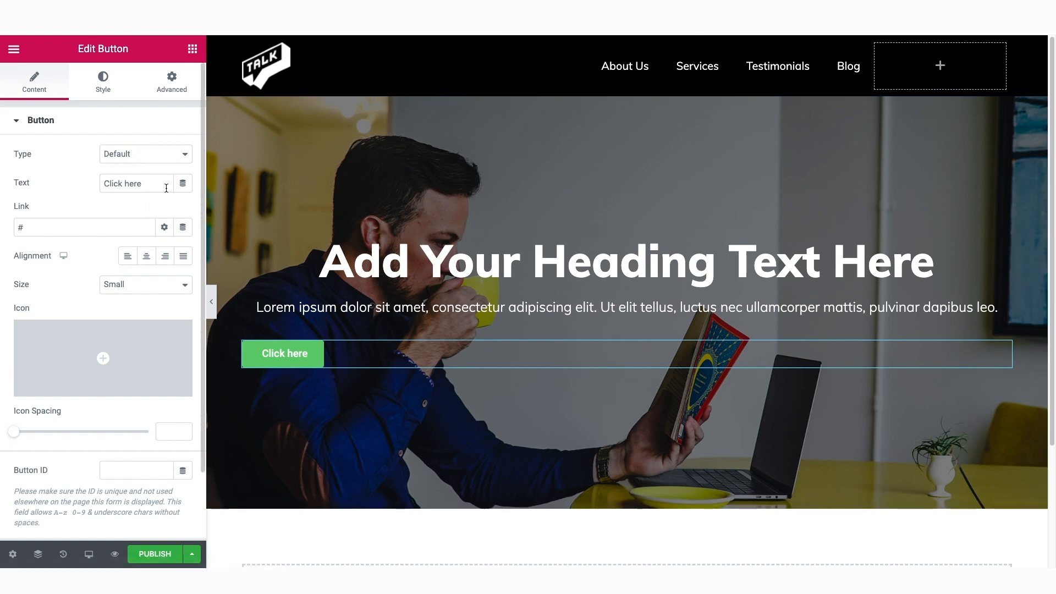
left_click(132, 284)
left_click(134, 320)
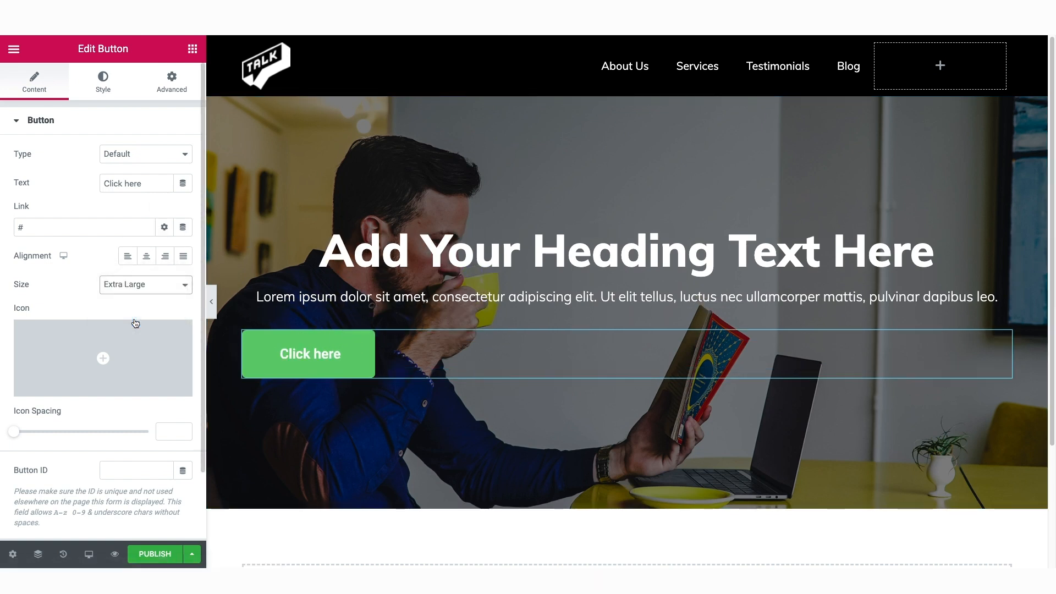
triple_click(110, 184)
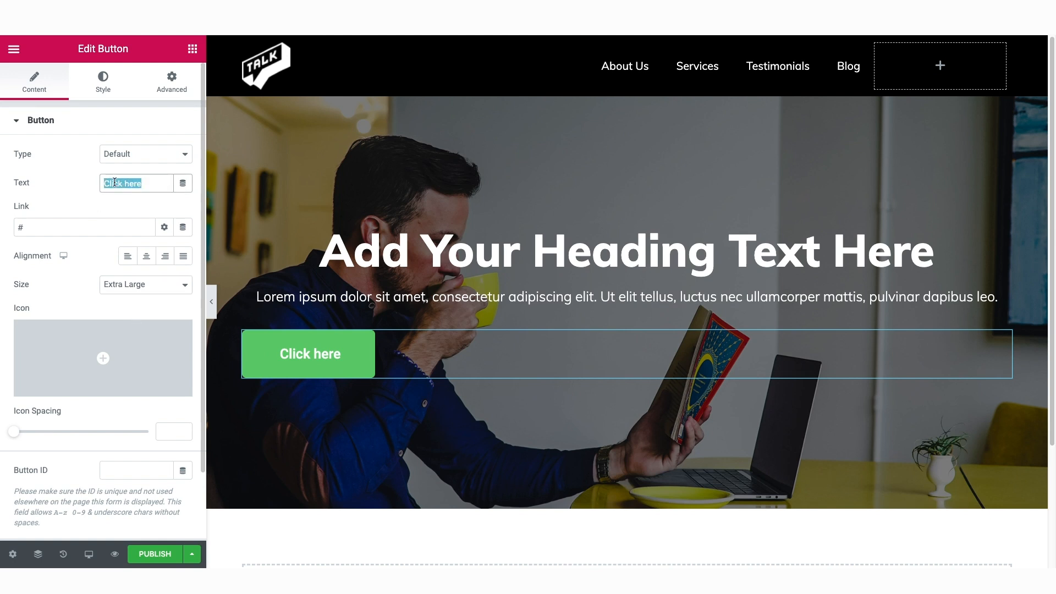
type("g")
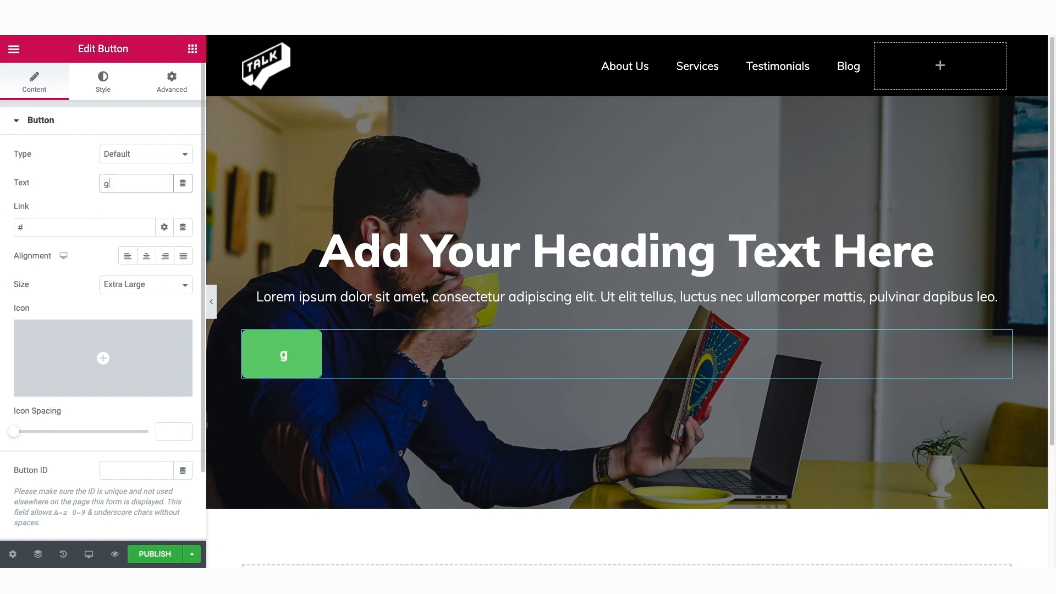
type("et started")
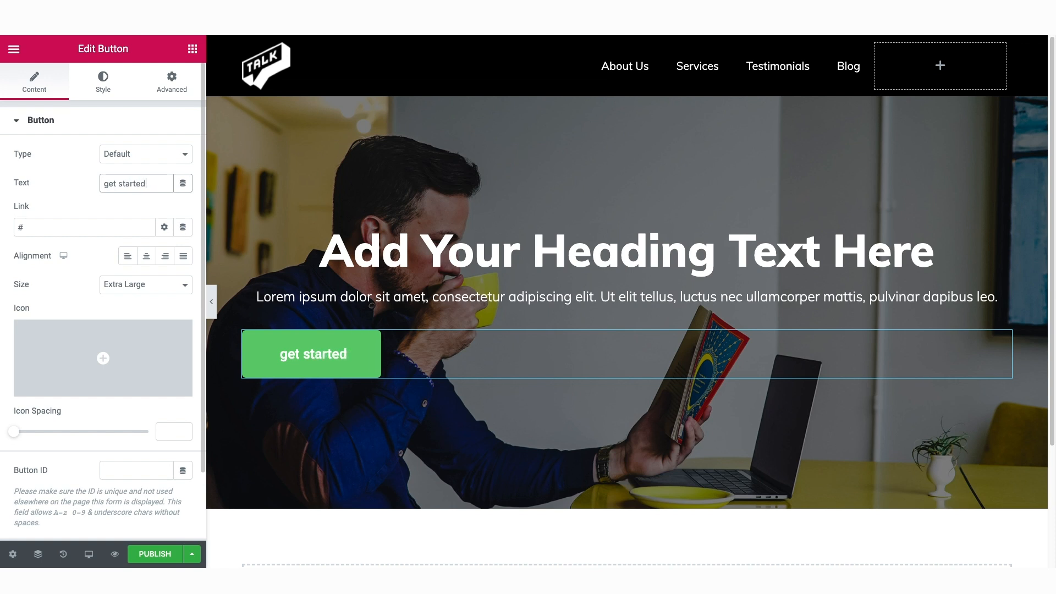
- Add a right arrow icon from the icon library after the button's text and link the button to /get-started
mouse_move(68, 390)
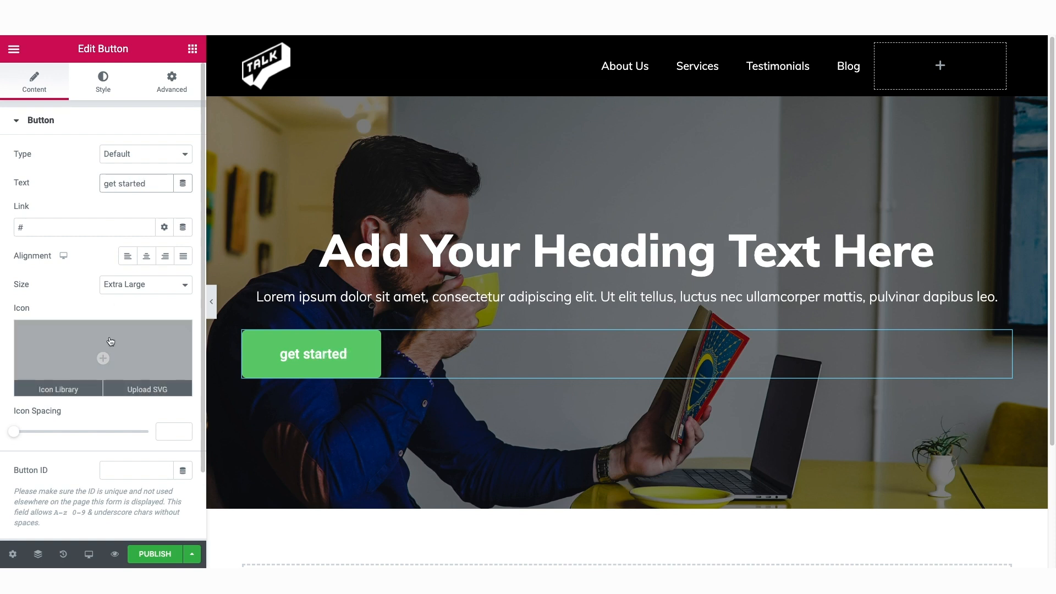
left_click(67, 389)
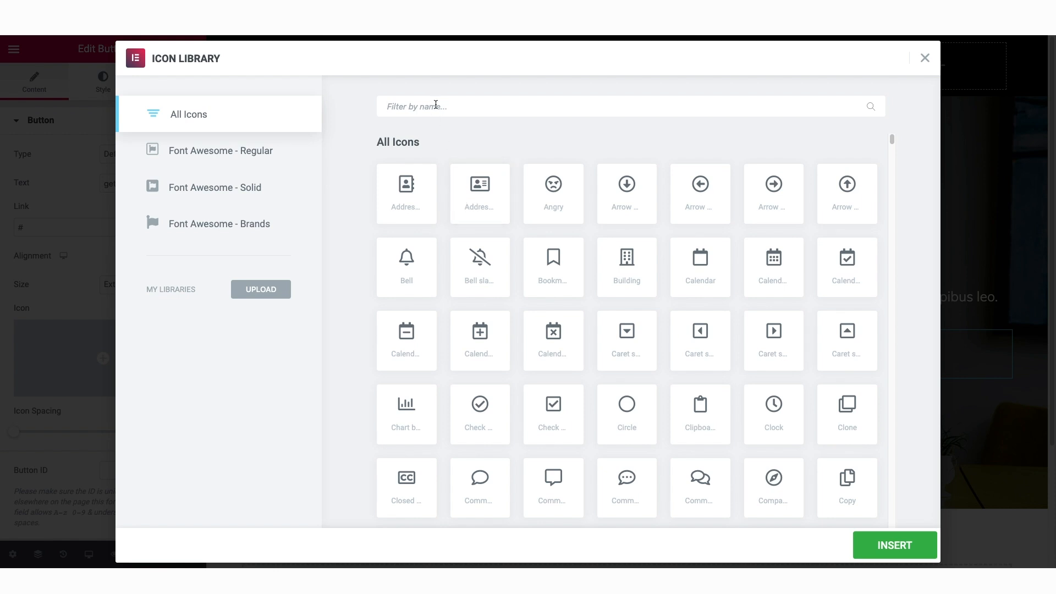
type("arrow")
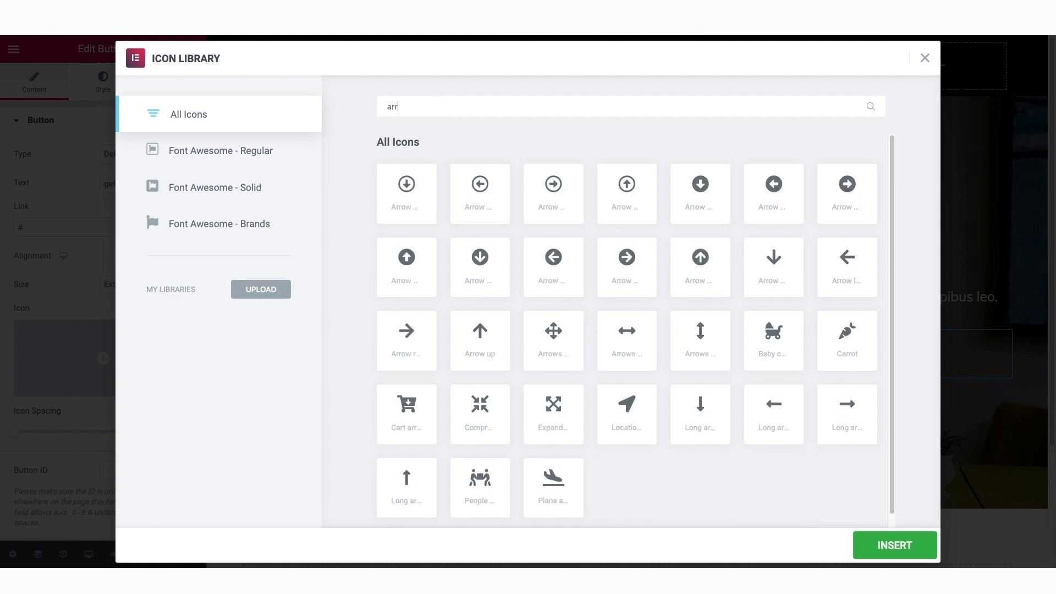
left_click(411, 341)
left_click(903, 539)
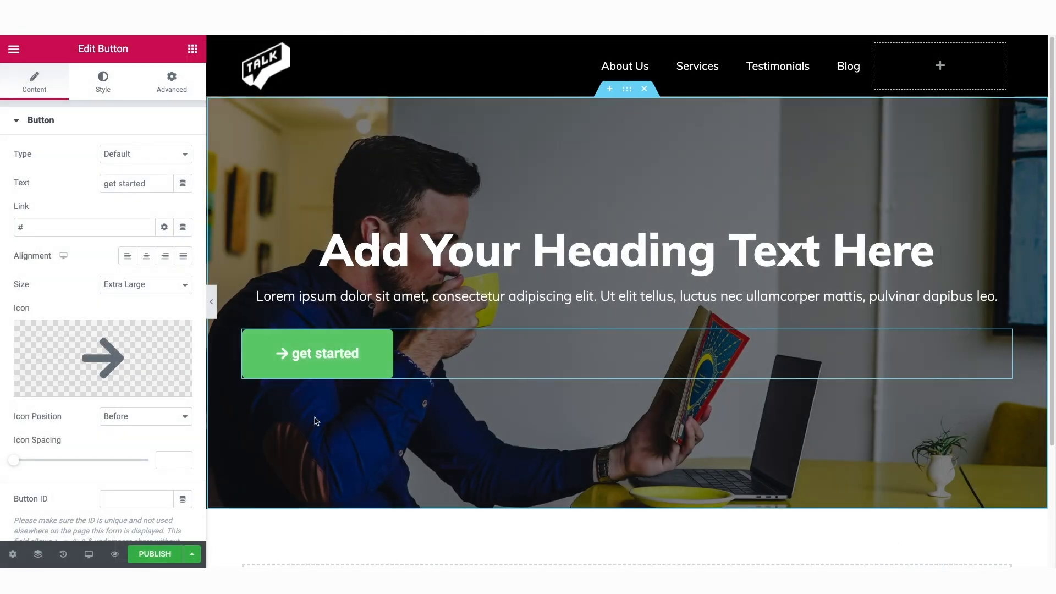
left_click(142, 416)
left_click(140, 428)
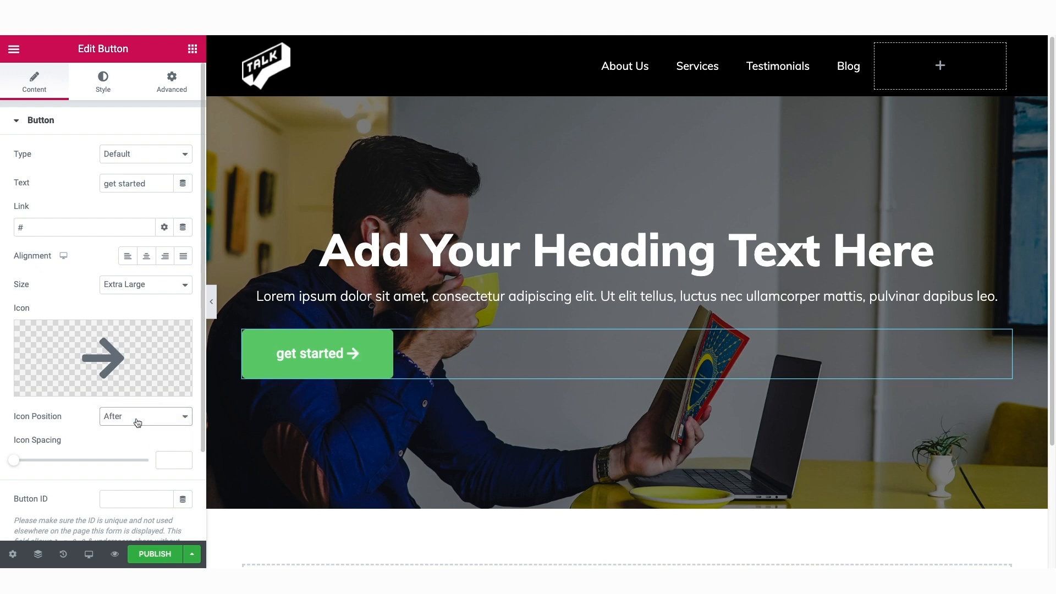
left_click_drag(32, 227, 12, 230)
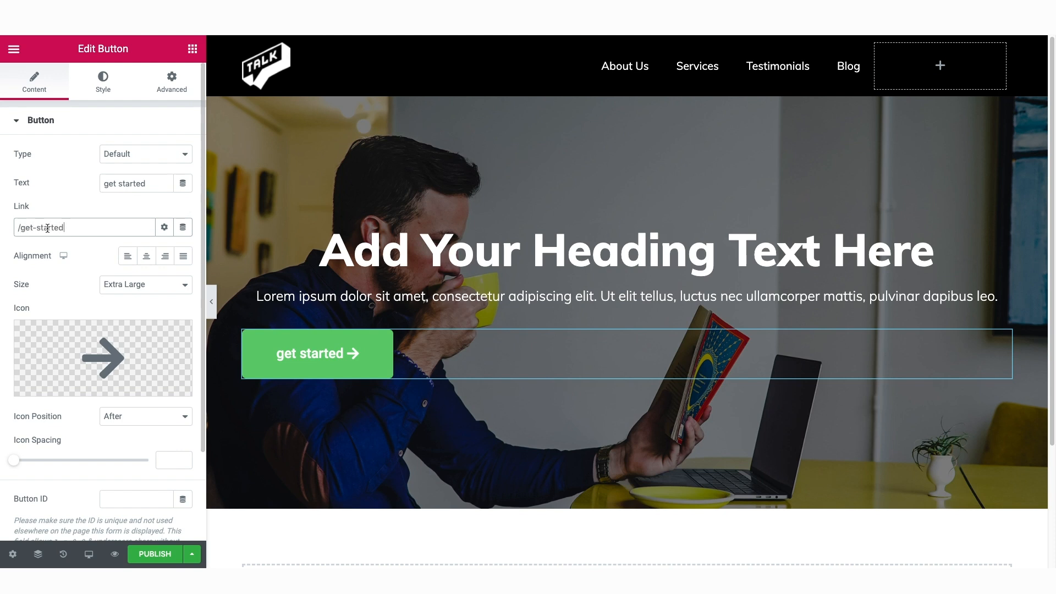
- Set the button's typography to Uppercase transform and weight 300
left_click(109, 88)
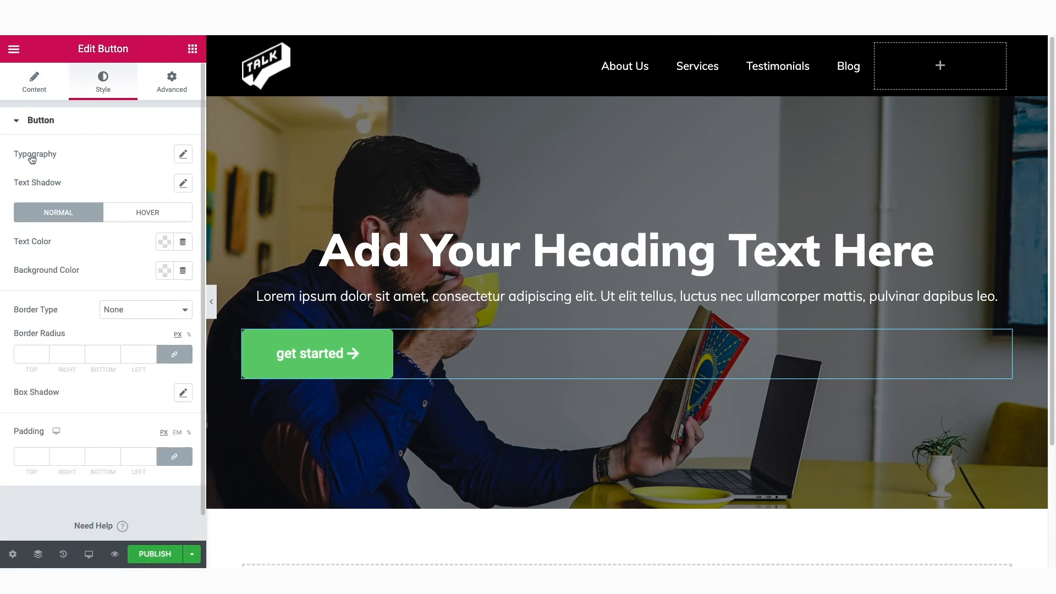
left_click(184, 155)
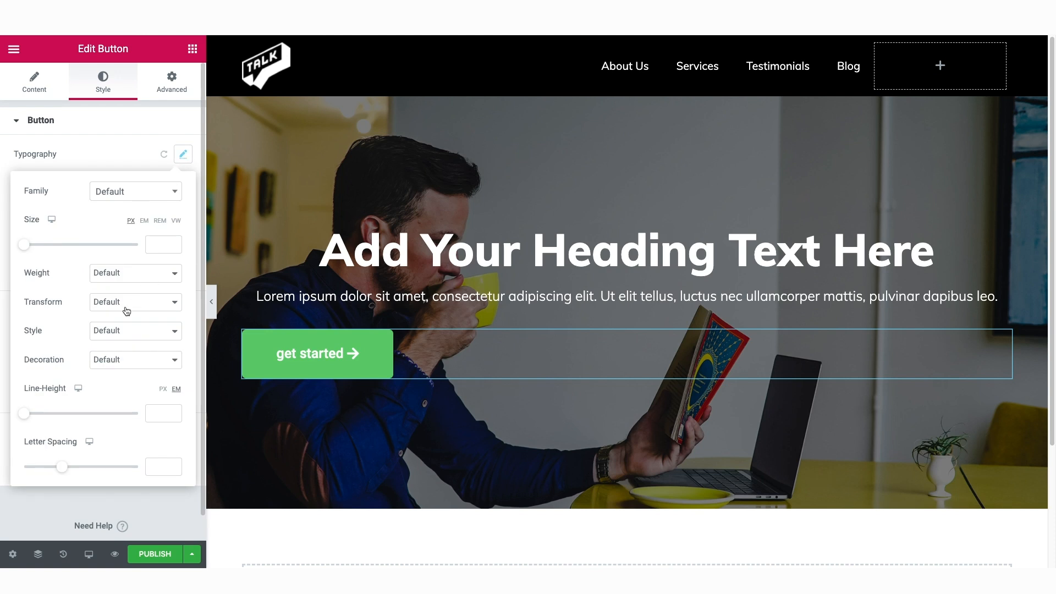
left_click(129, 307)
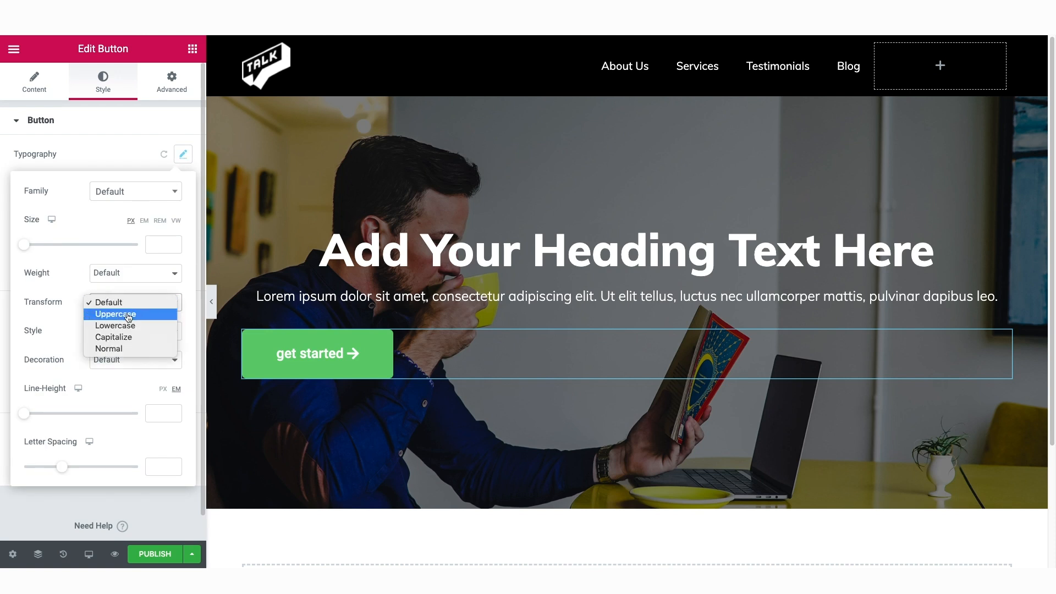
left_click(127, 317)
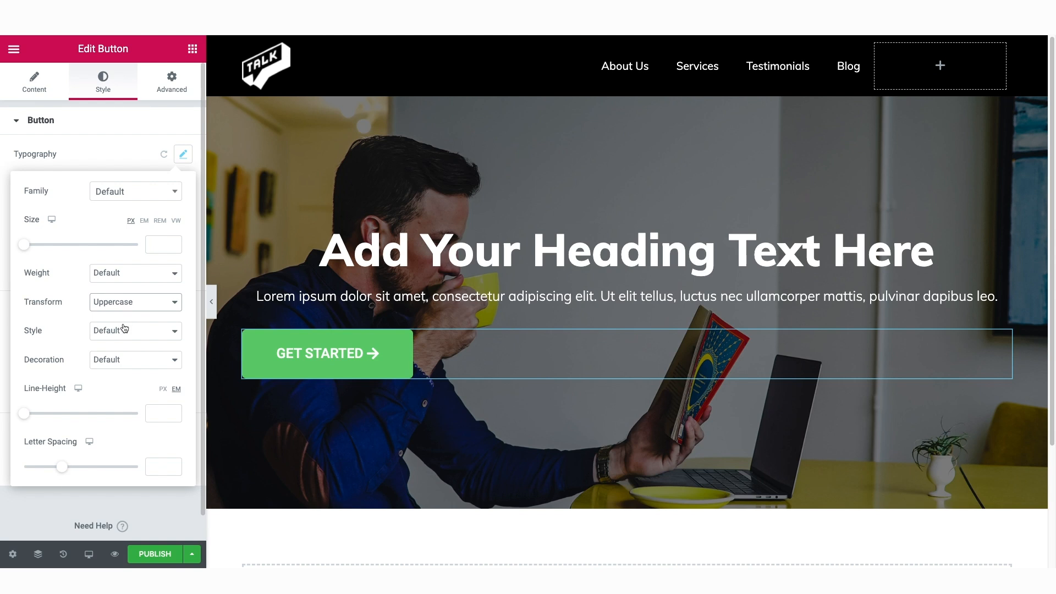
left_click(126, 275)
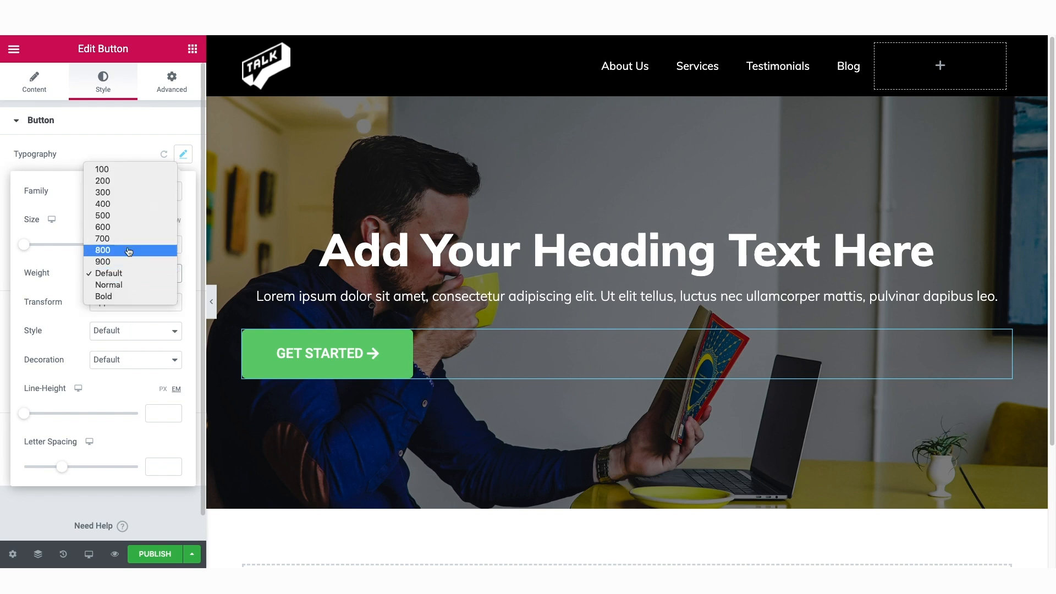
left_click(129, 192)
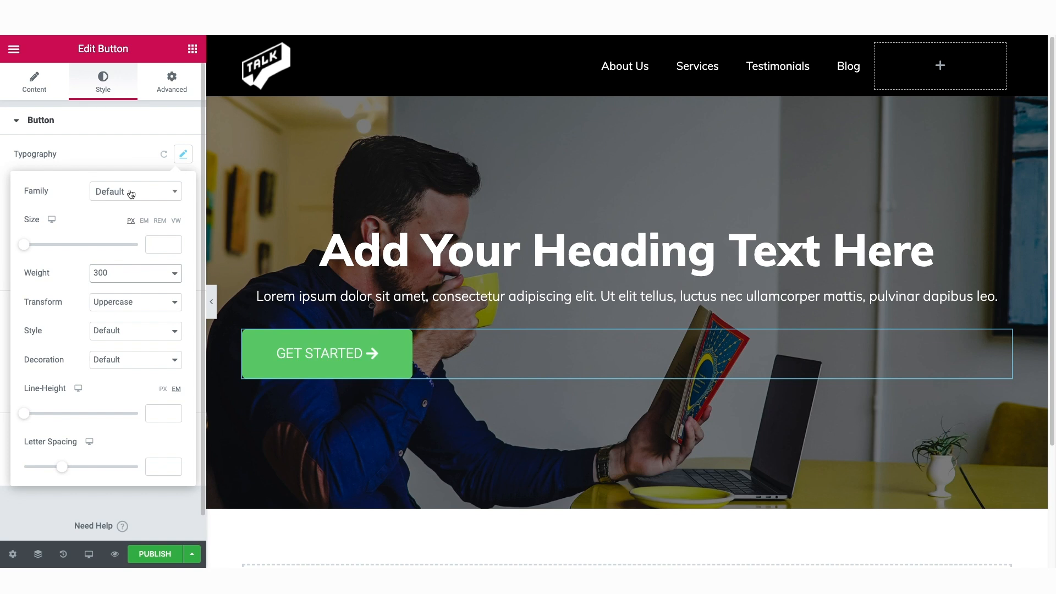
left_click(183, 155)
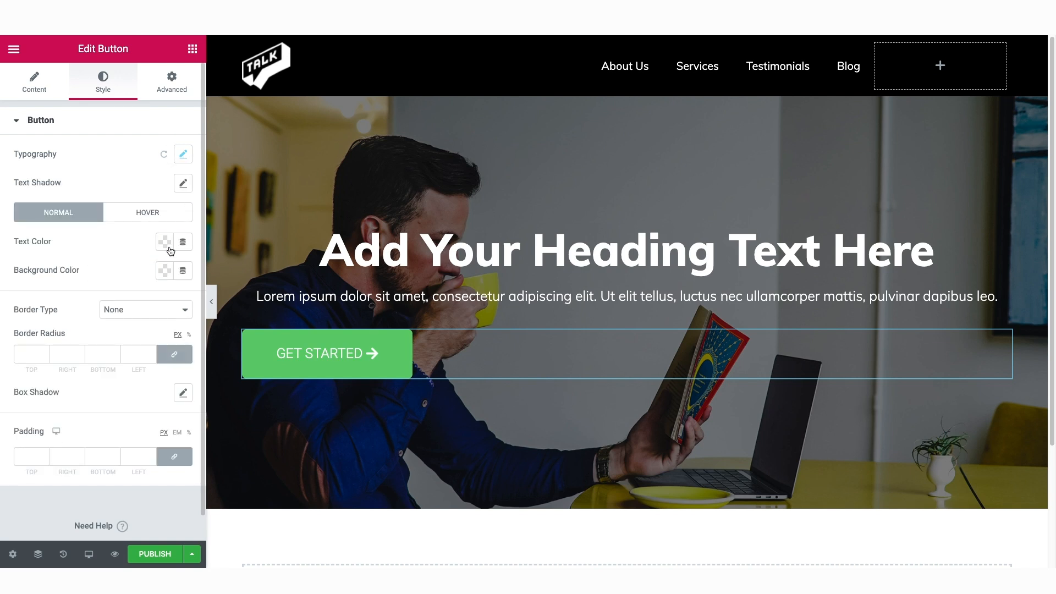
- Set the button's normal text color to black and its background color to #E5EE5F
left_click(168, 248)
left_click(141, 278)
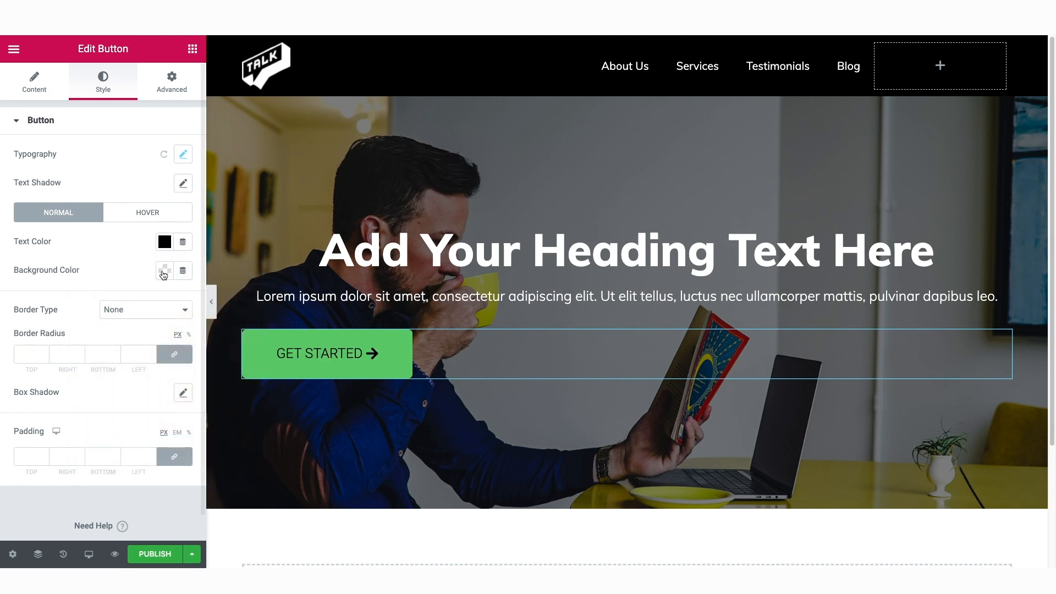
left_click(164, 272)
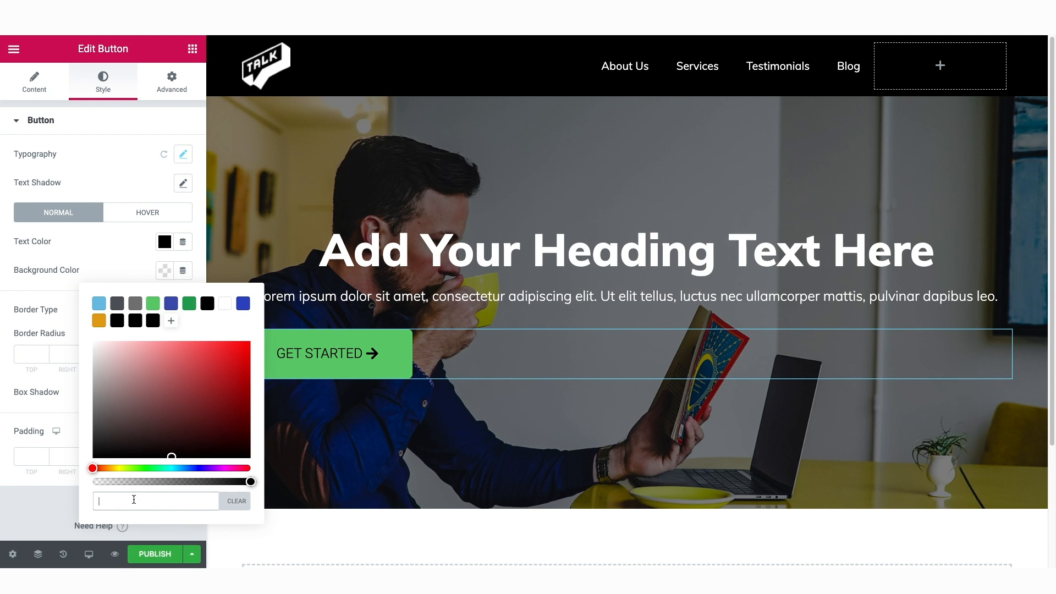
type("#E5EE5F")
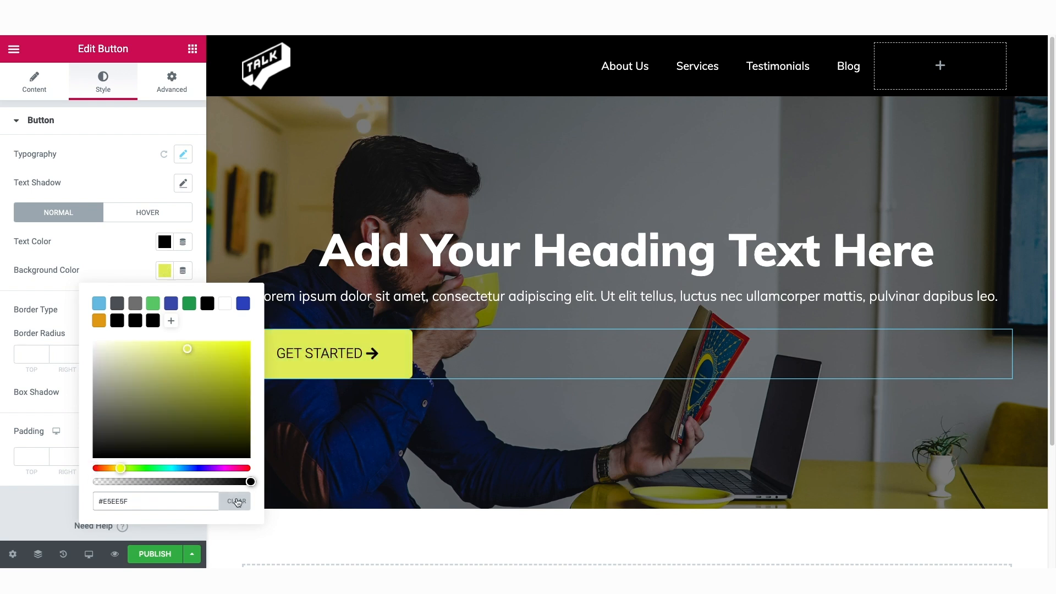
left_click(165, 271)
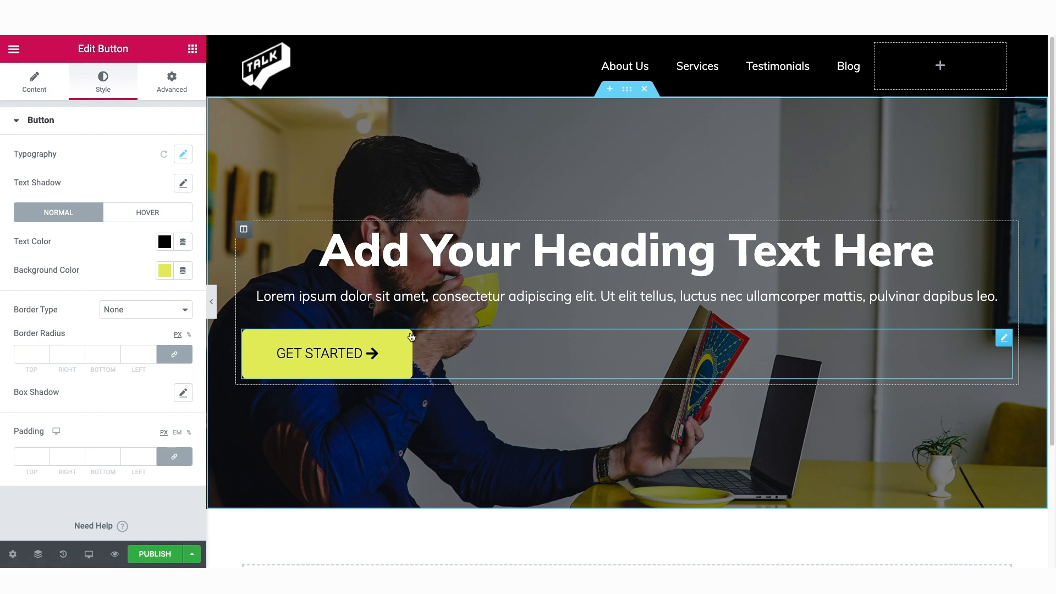
- Round all the button's corners with a 50 px border radius and set its font size to 15 px
left_click(44, 352)
left_click_drag(44, 352, 44, 355)
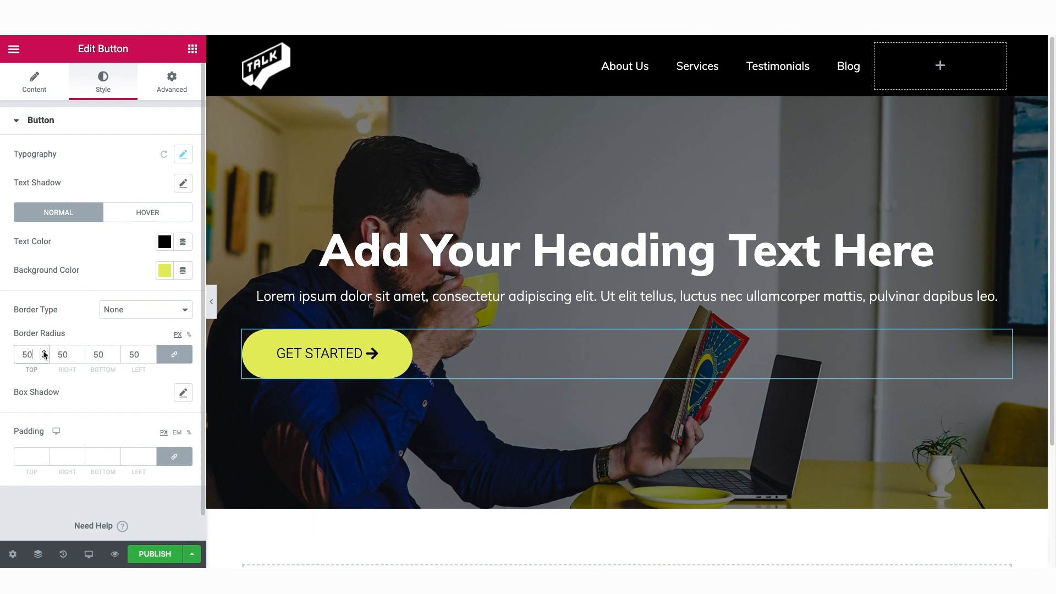
left_click(183, 154)
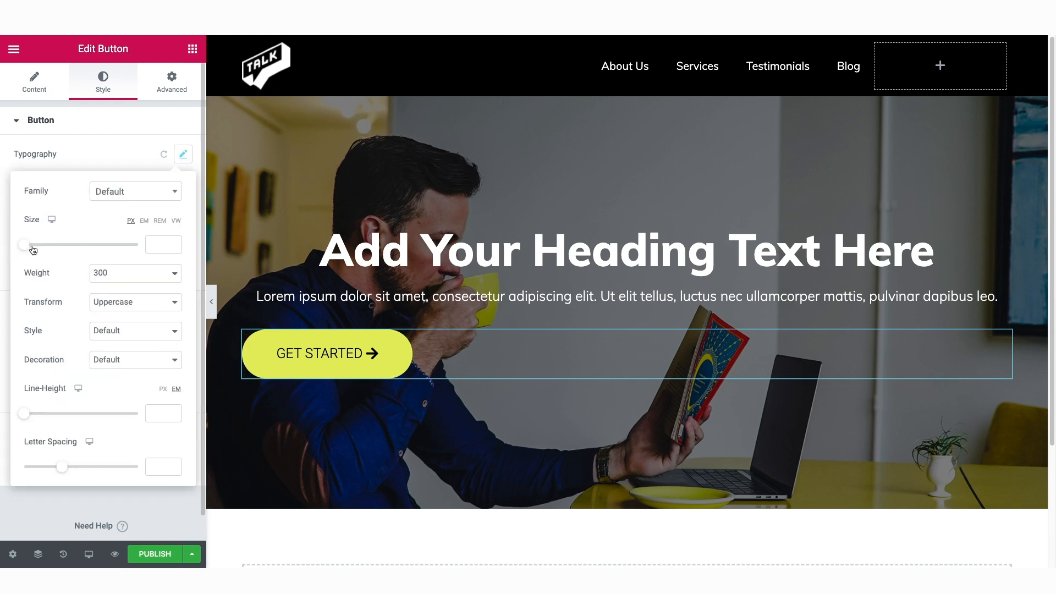
left_click_drag(26, 249, 35, 249)
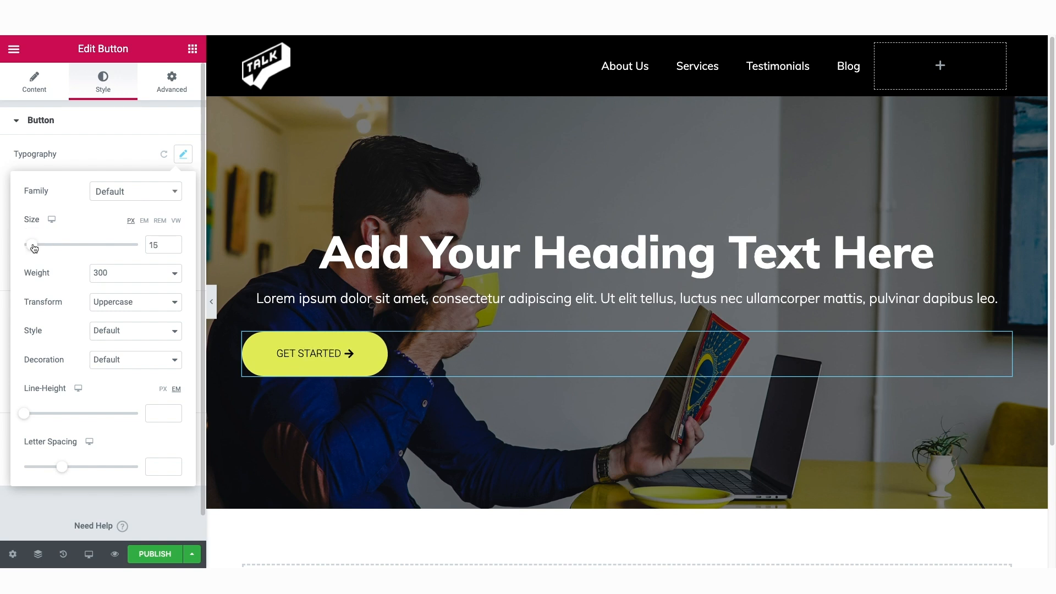
- Center the Get Started button in the photo section and preview the page with the editing panel hidden
left_click(47, 90)
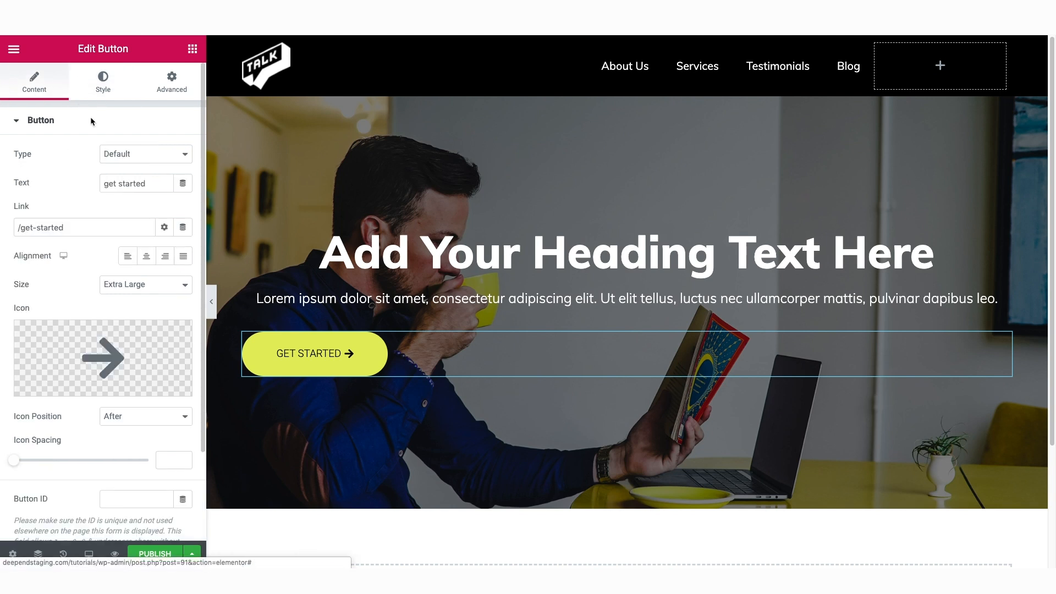
left_click(147, 256)
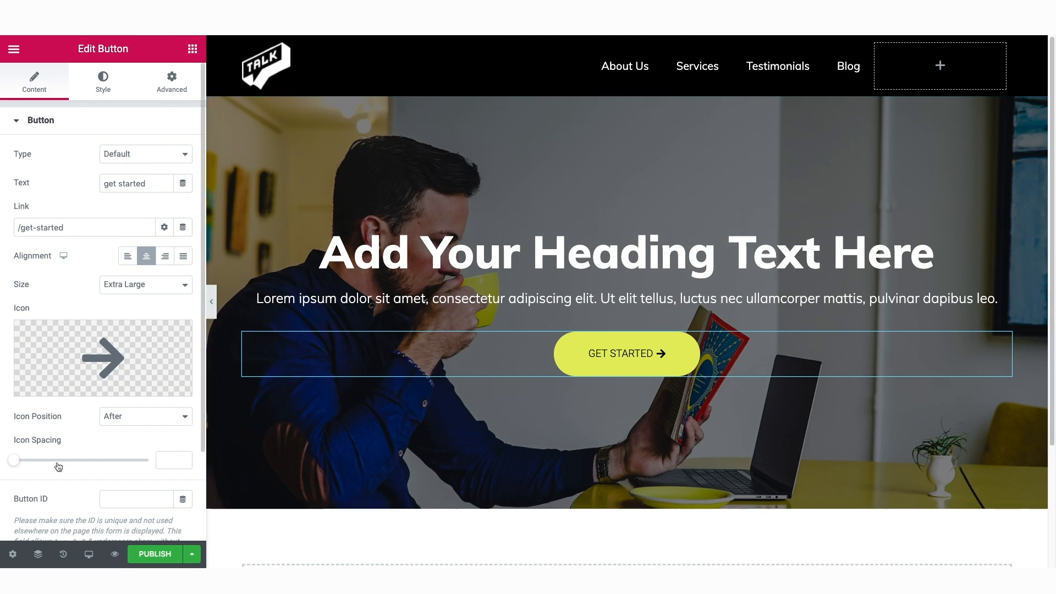
left_click(213, 303)
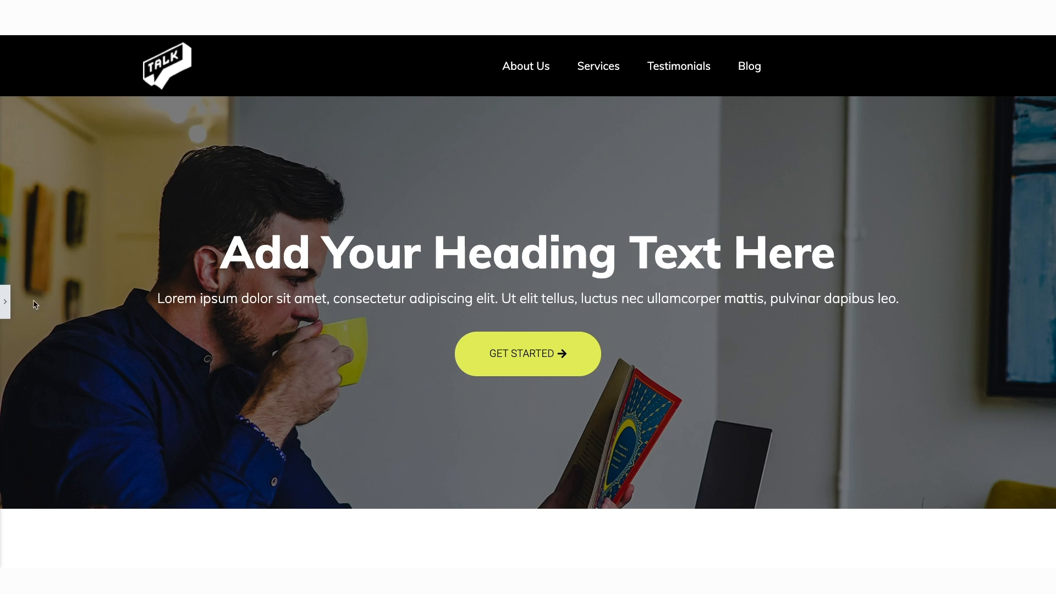
left_click(7, 306)
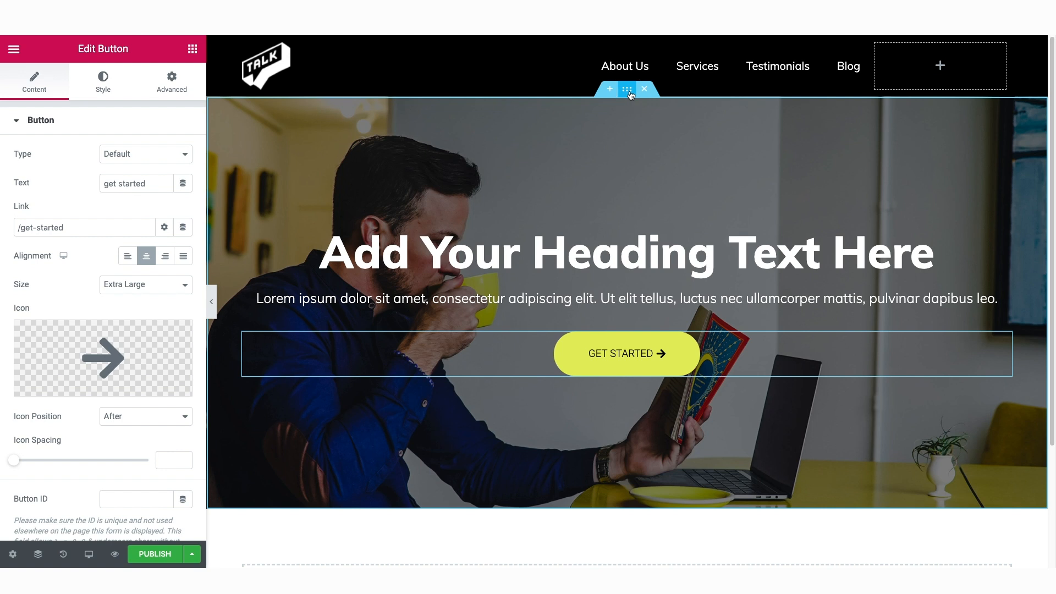
- Set the photo section's boxed content width to 800
left_click(33, 83)
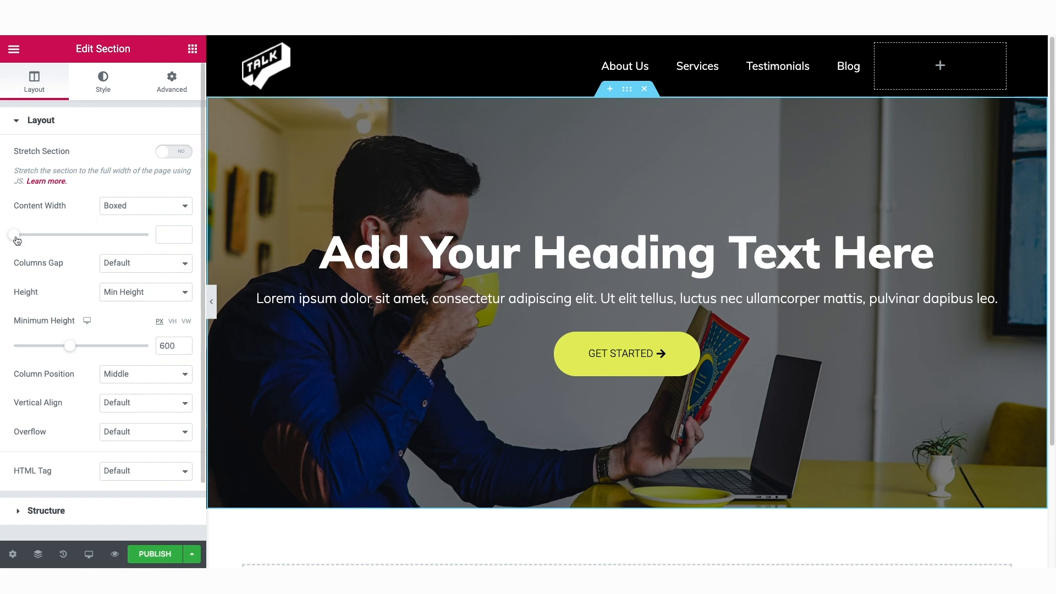
left_click_drag(16, 239, 45, 244)
double_click(168, 236)
type("800")
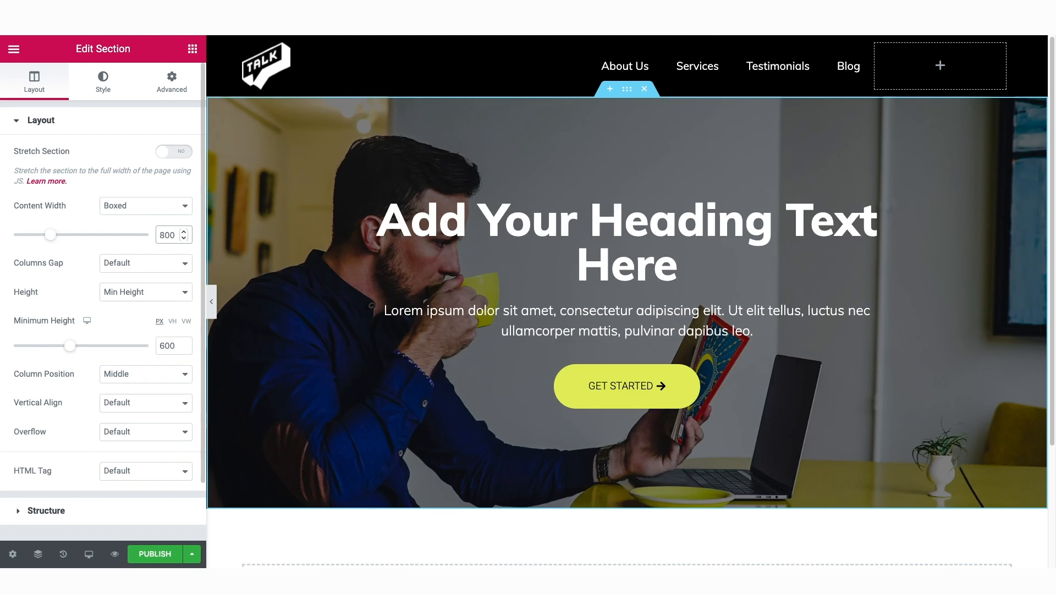
- Darken the photo section by setting its background overlay opacity to 0.67
left_click(102, 88)
left_click(85, 120)
left_click(67, 156)
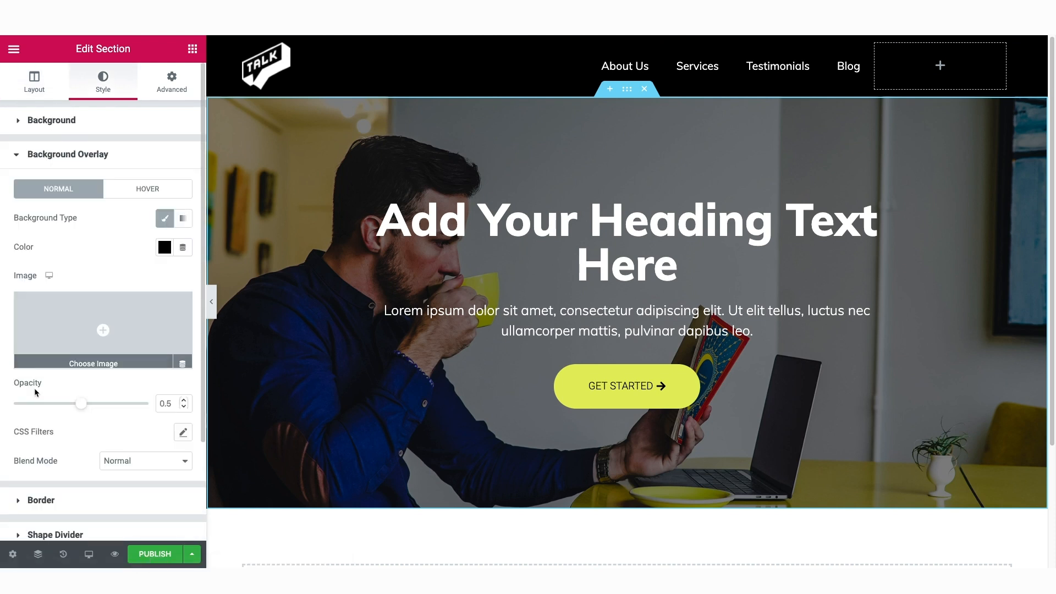
left_click_drag(81, 406, 104, 408)
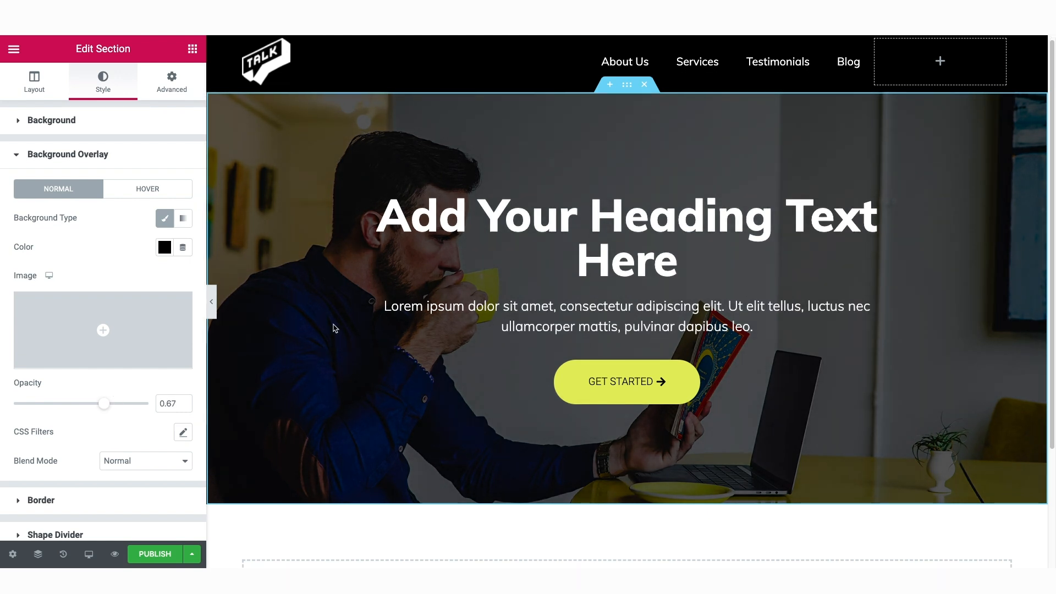
scroll(334, 328, "down", 1)
scroll(335, 328, "up", 1)
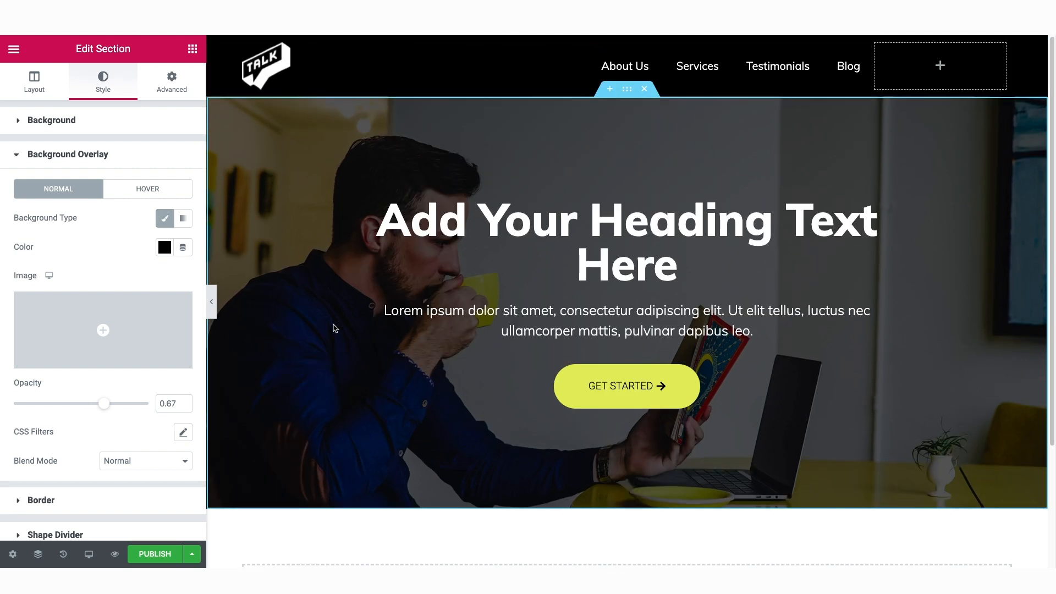
- Set the photo section's background image attachment to Fixed and check the scrolling effect
left_click(57, 125)
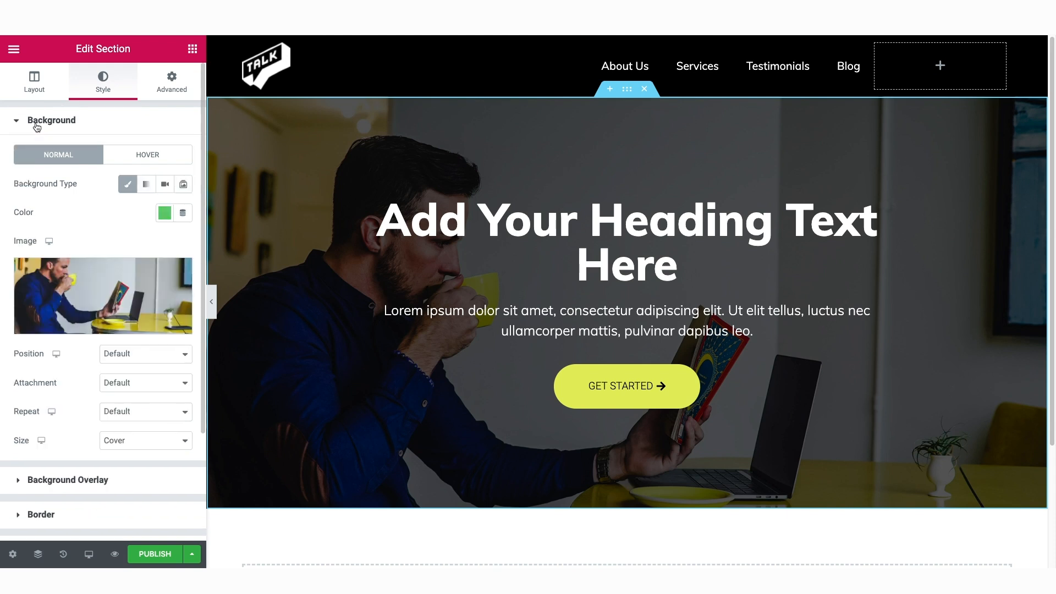
mouse_move(70, 275)
left_click(145, 384)
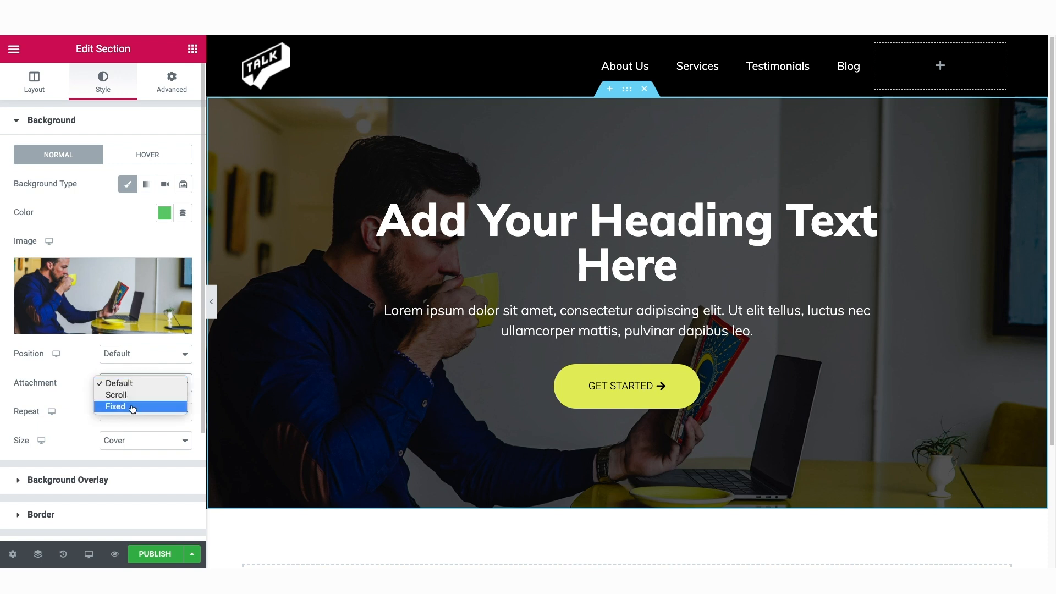
left_click(132, 407)
mouse_move(1053, 80)
left_mouse_down()
mouse_move(1054, 179)
mouse_move(1048, 69)
left_mouse_up()
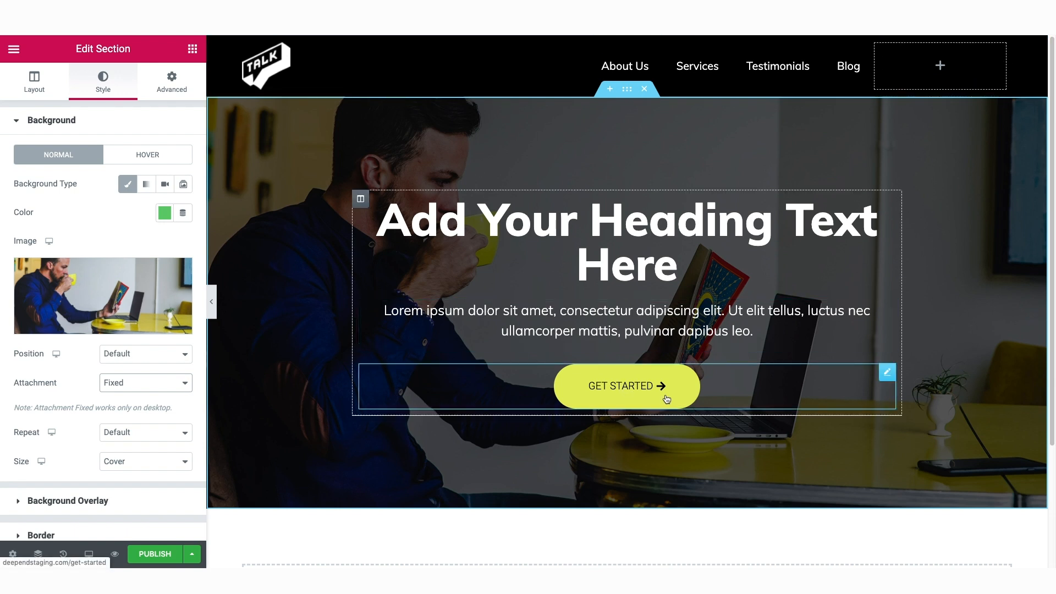
- Copy the Get Started button into the empty header column and set the copy's size to Small
right_click(887, 375)
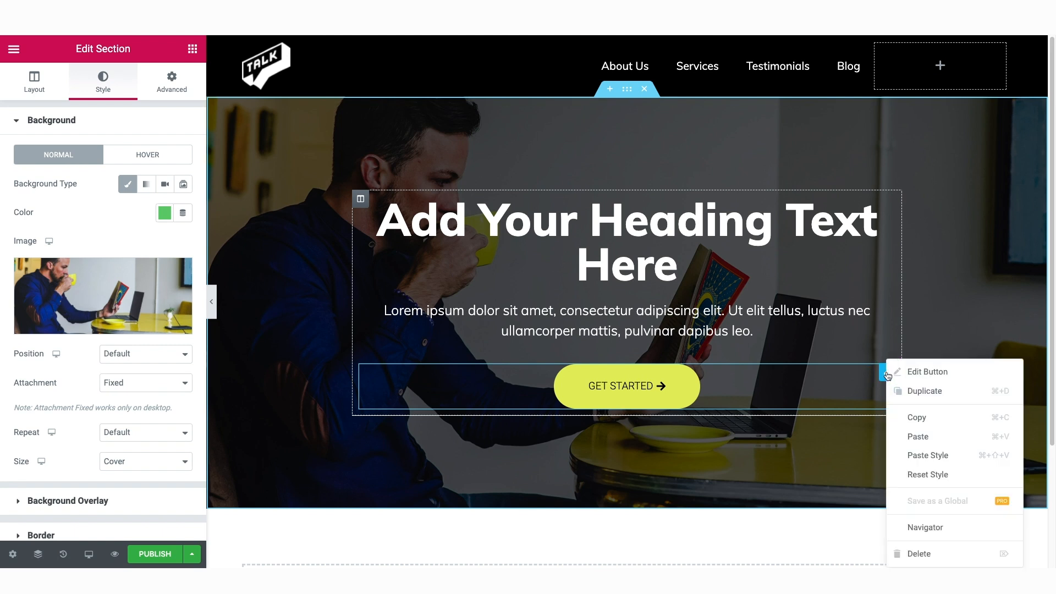
left_click(919, 419)
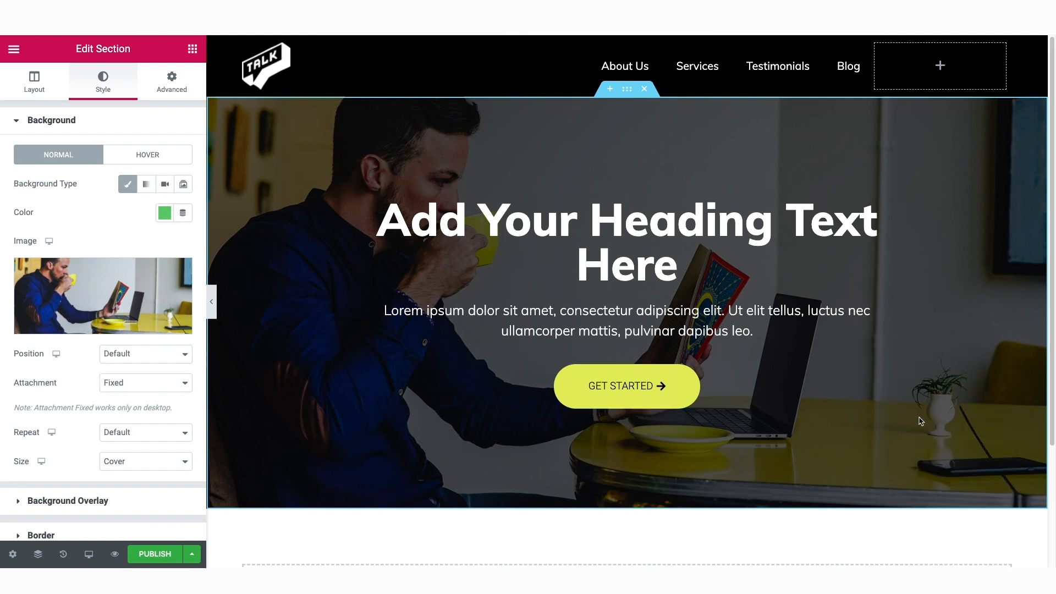
right_click(924, 65)
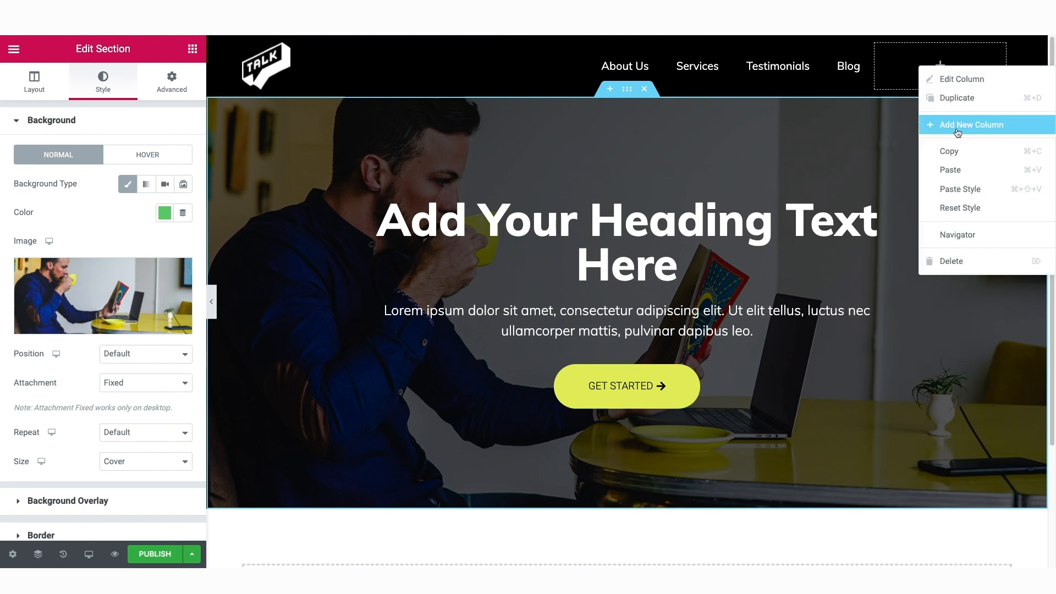
left_click(963, 176)
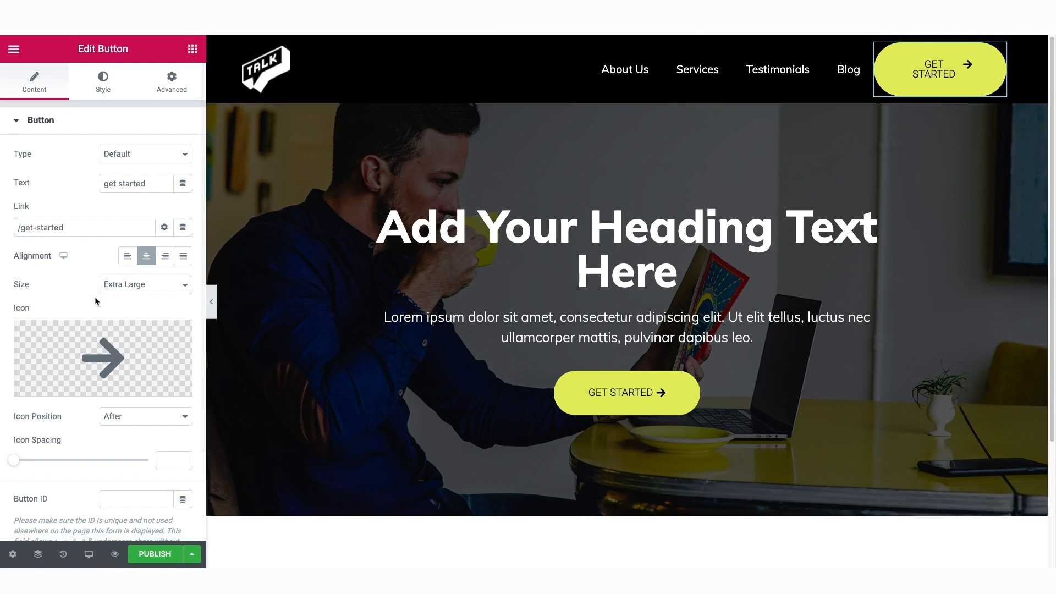
left_click(184, 285)
left_click(159, 249)
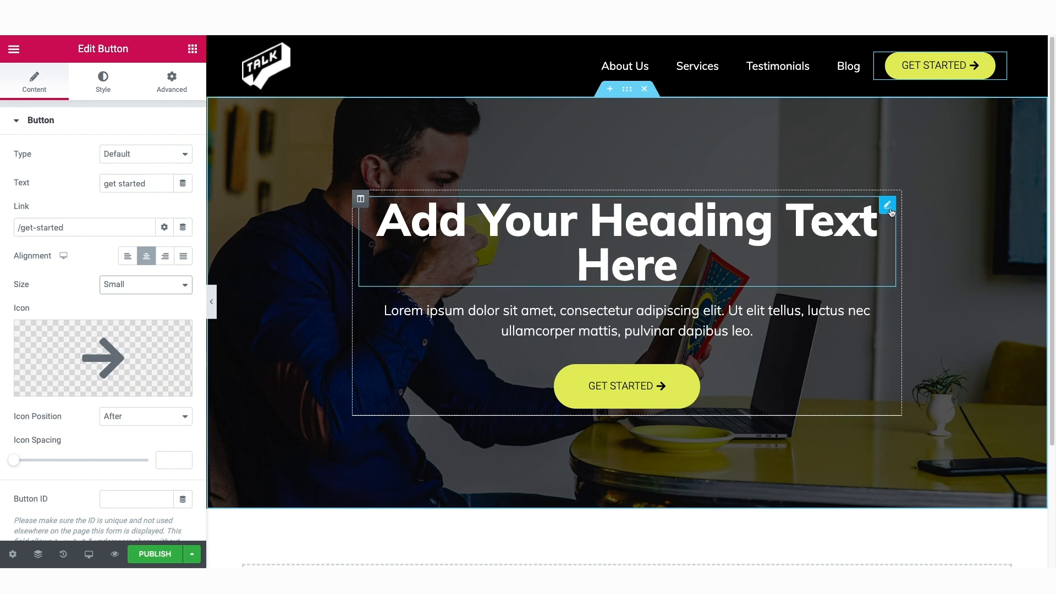
- Reduce the photo section heading's font size to 54 px
left_click(887, 204)
left_click(103, 82)
left_click(183, 183)
left_click(53, 275)
left_click_drag(52, 278, 55, 279)
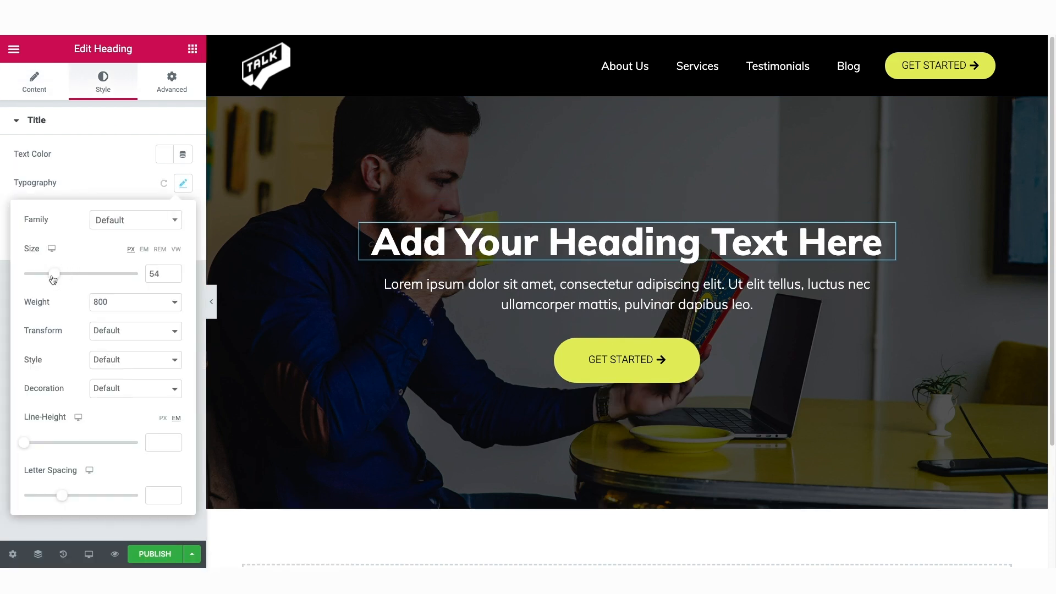
- Unlink the margins of the text below the heading and set its bottom margin to -11 px
left_click(172, 82)
left_click(877, 283)
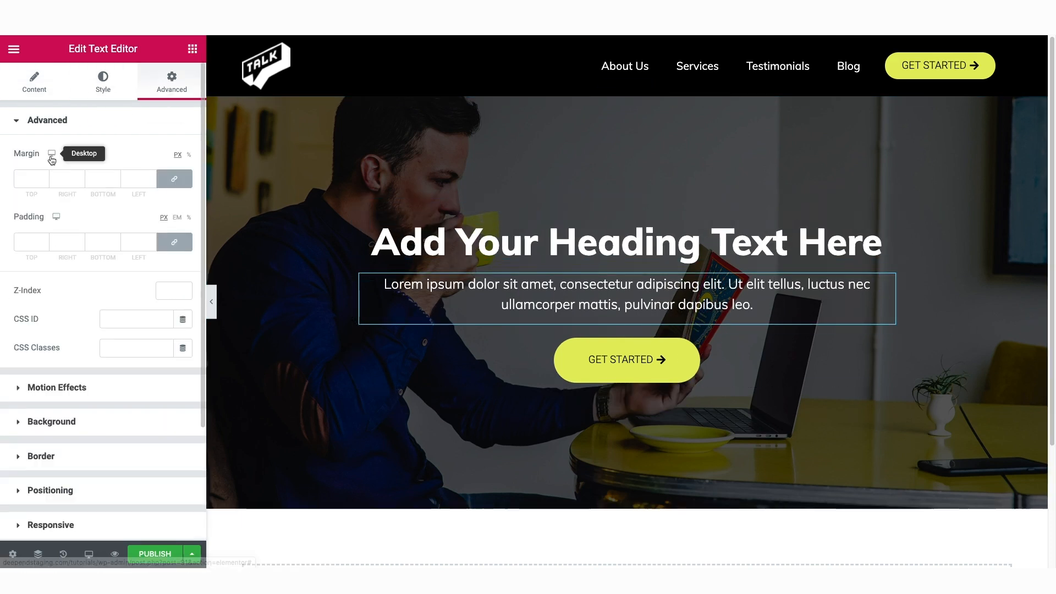
left_click(174, 179)
left_click(103, 179)
type("-11")
- Add a one-column section below the photo section and place an Icon Box widget in it
scroll(680, 278, "down", 3)
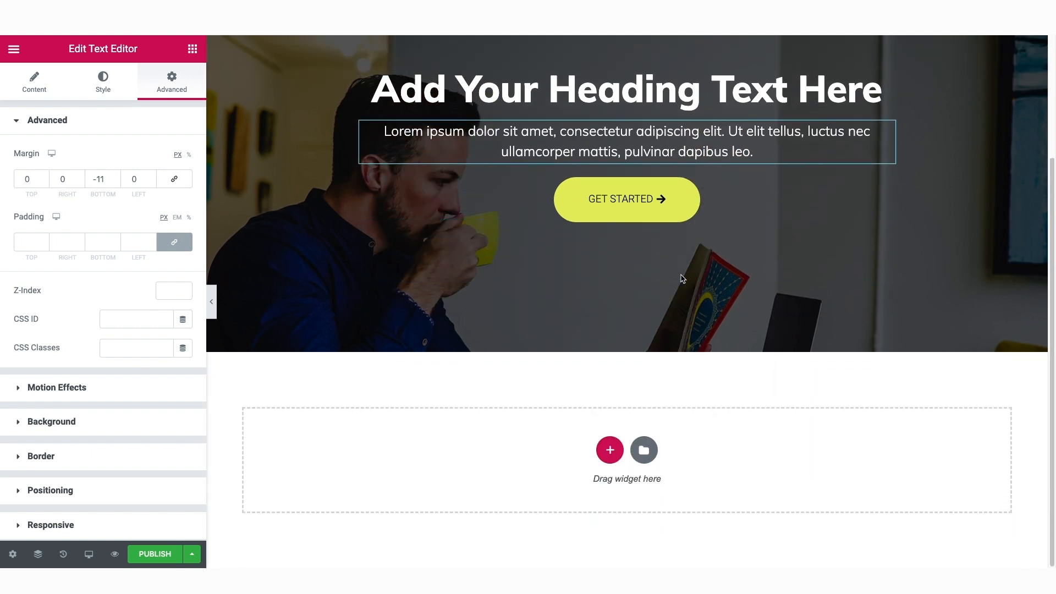
left_click(610, 451)
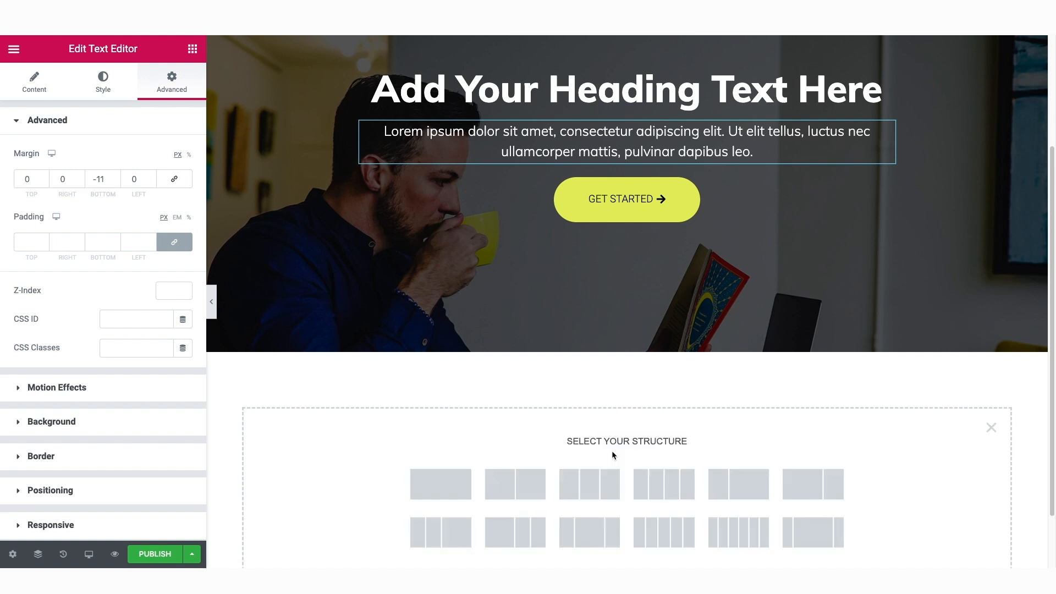
left_click(449, 483)
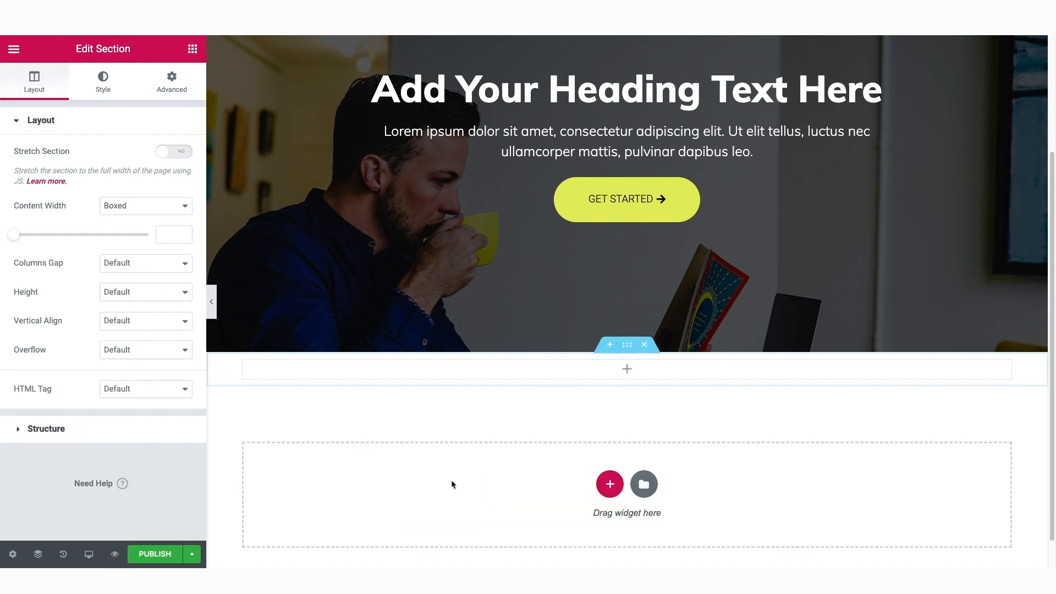
left_click(193, 50)
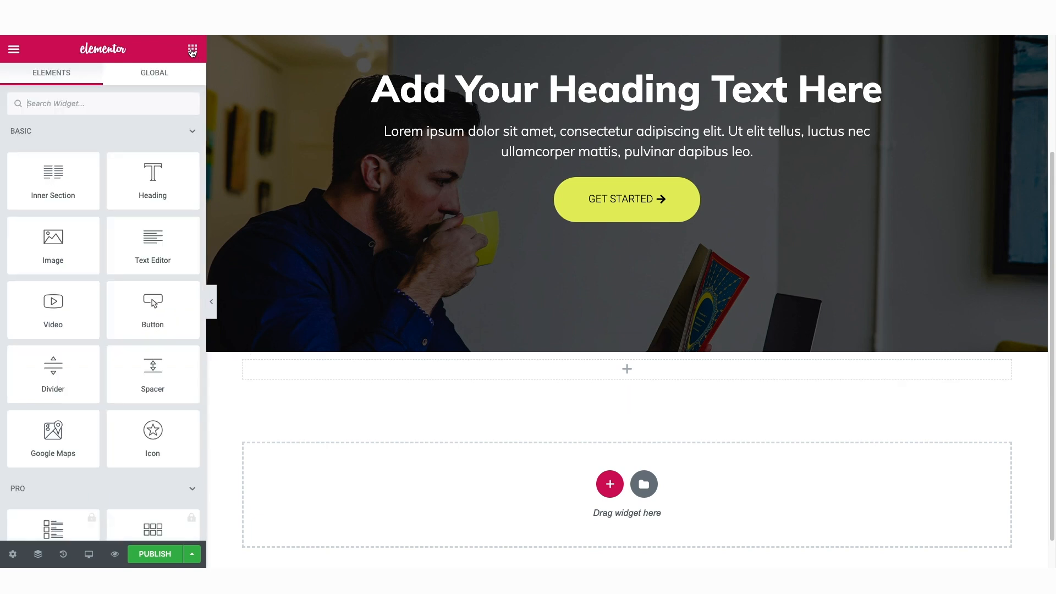
scroll(152, 165, "down", 3)
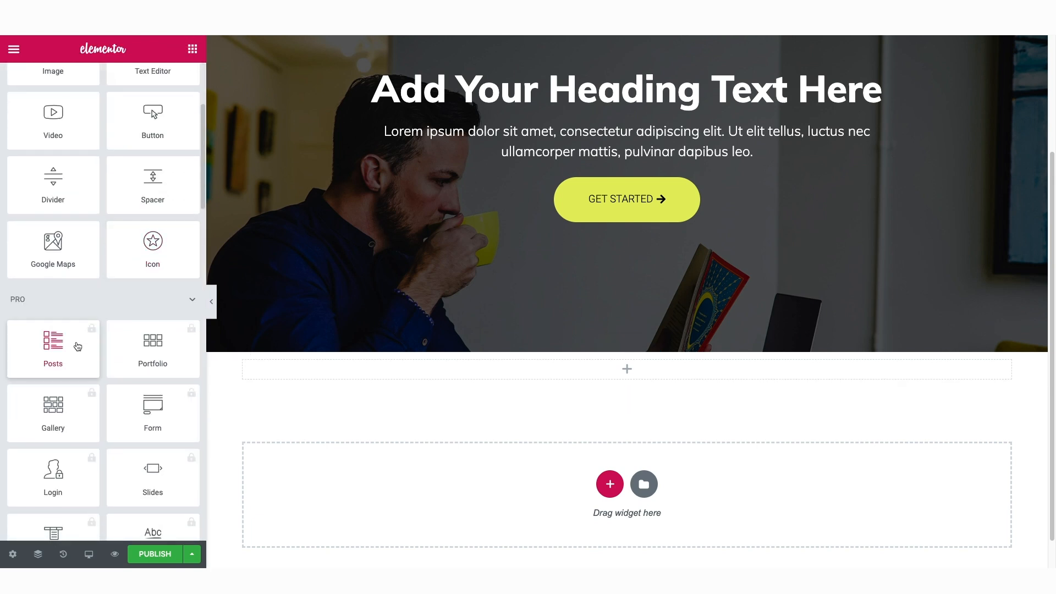
left_click(175, 299)
scroll(157, 326, "down", 1)
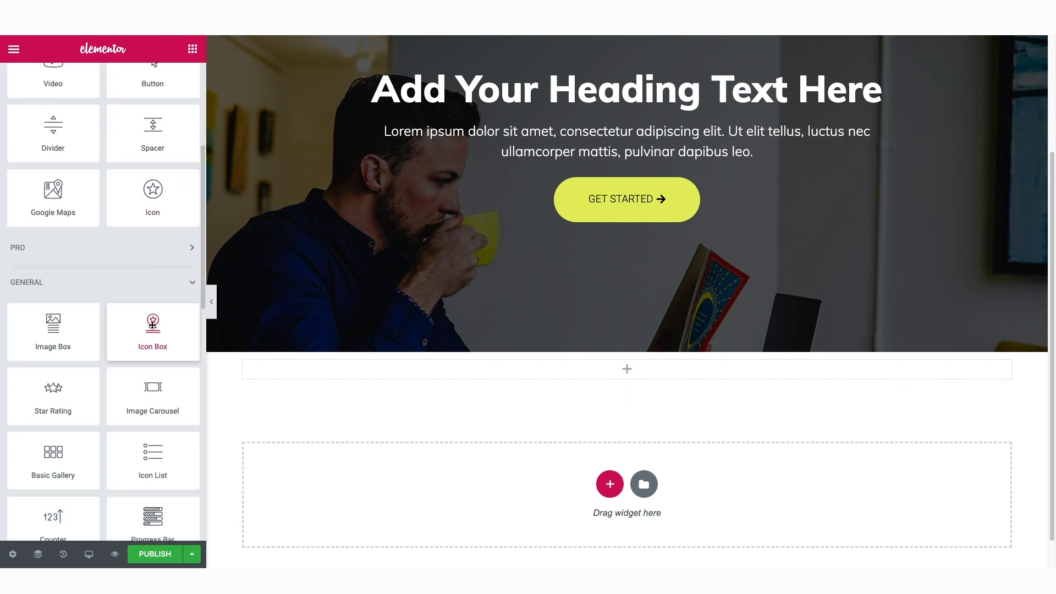
left_click_drag(151, 325, 384, 377)
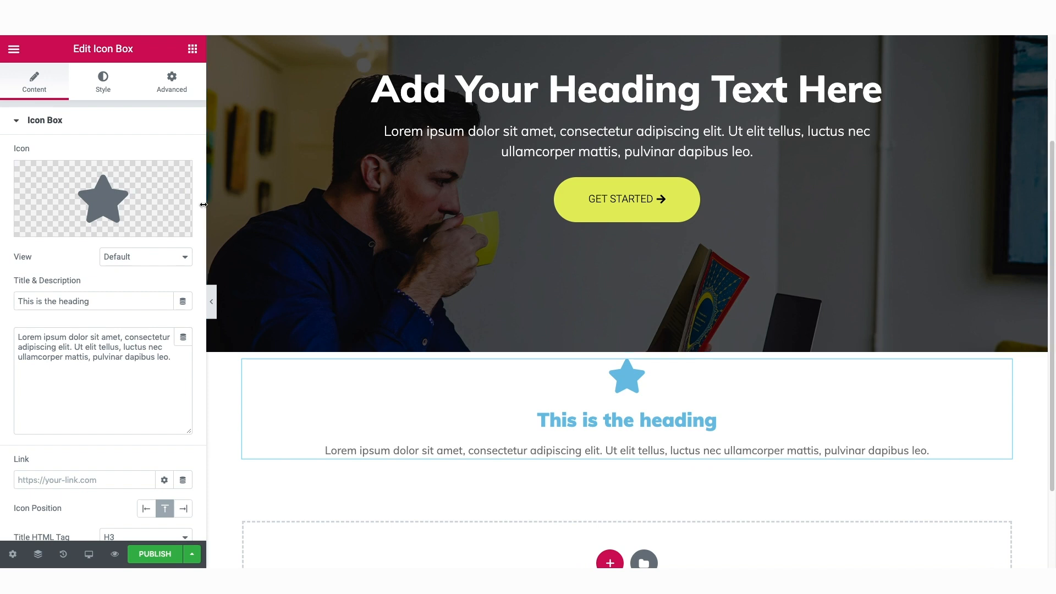
- Title the icon box "Service" and replace its star with the Subway icon from the icon library
triple_click(83, 300)
type("Service")
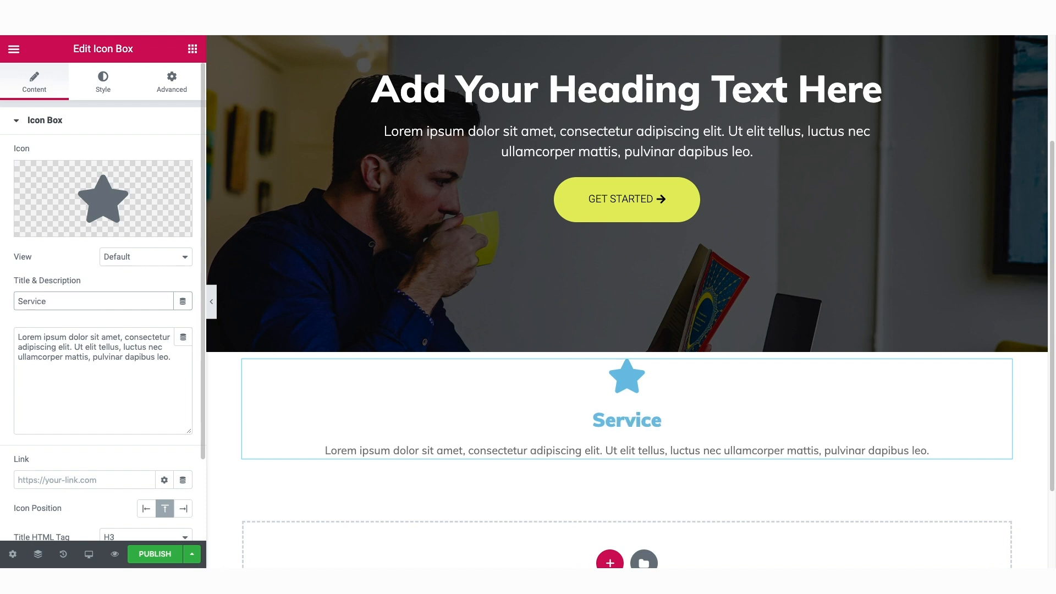
left_click(57, 228)
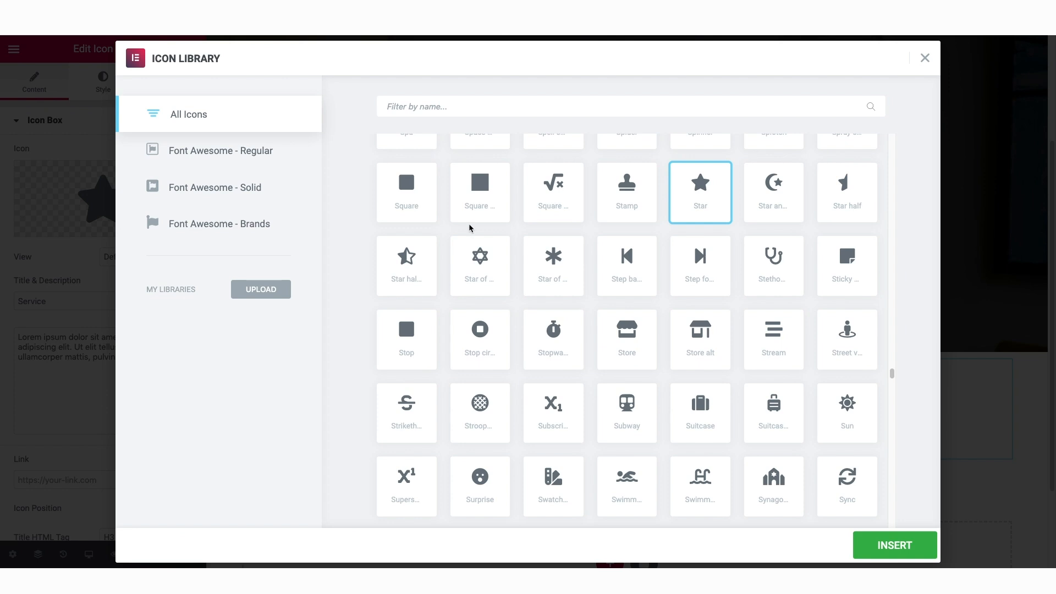
left_click(626, 406)
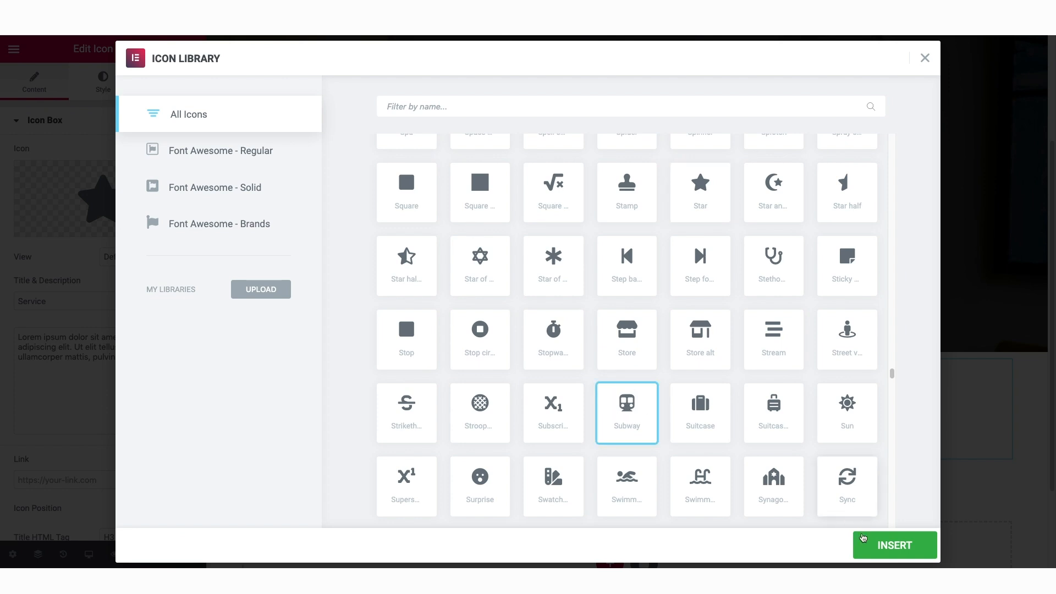
left_click(885, 549)
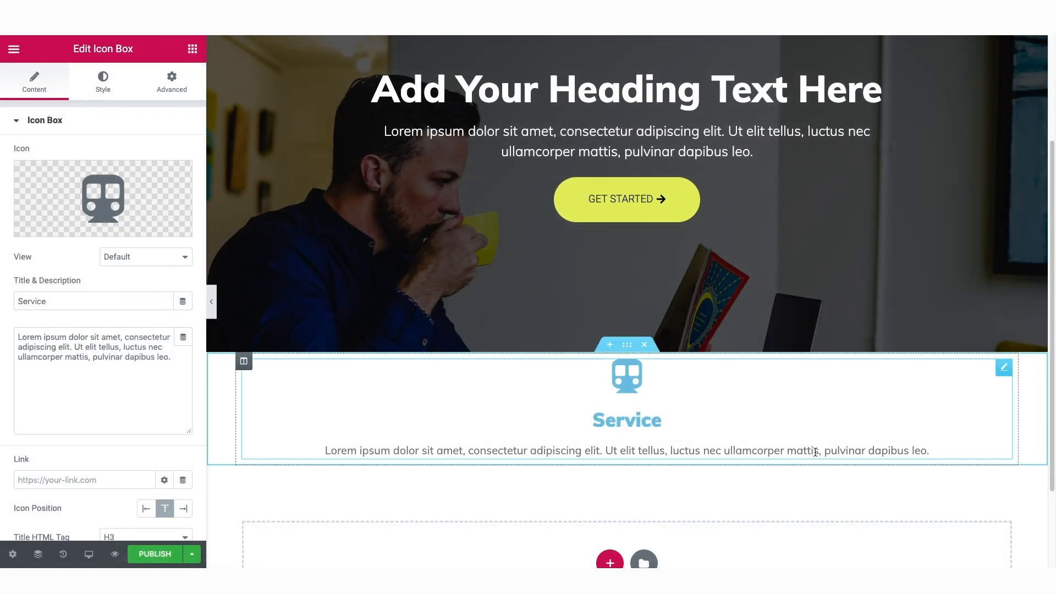
left_click_drag(21, 337, 167, 362)
left_click(156, 377)
scroll(155, 377, "down", 1)
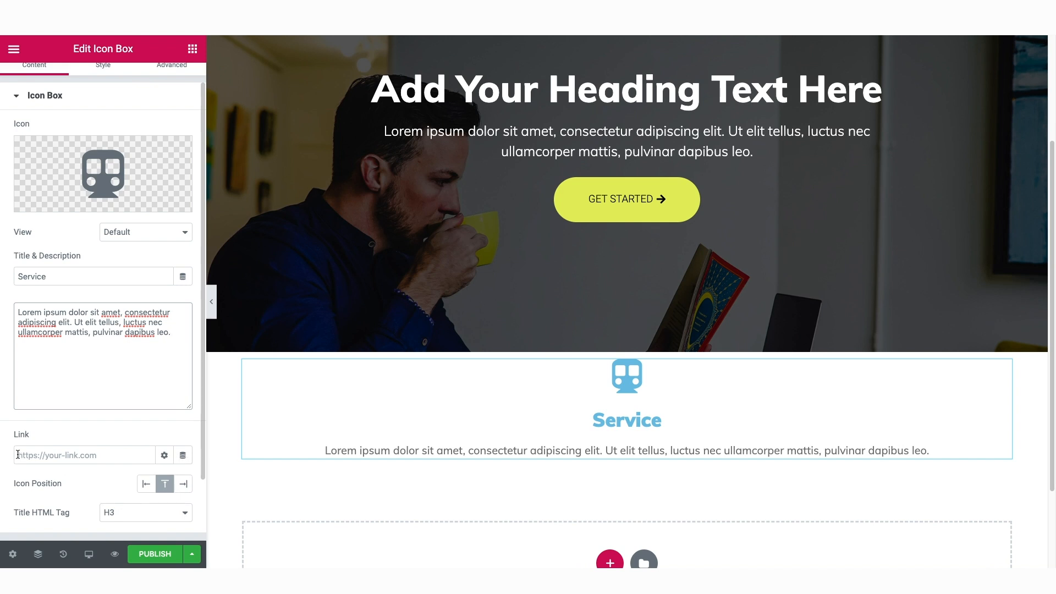
left_click(648, 397)
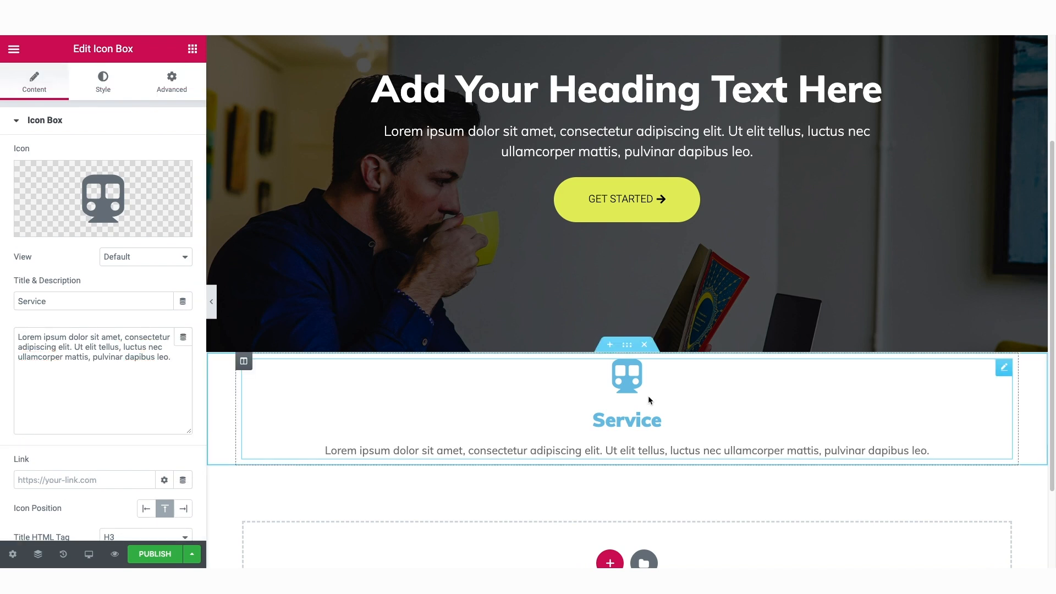
- Set the background color of the column holding the icon box to #2F48C2
left_click(244, 363)
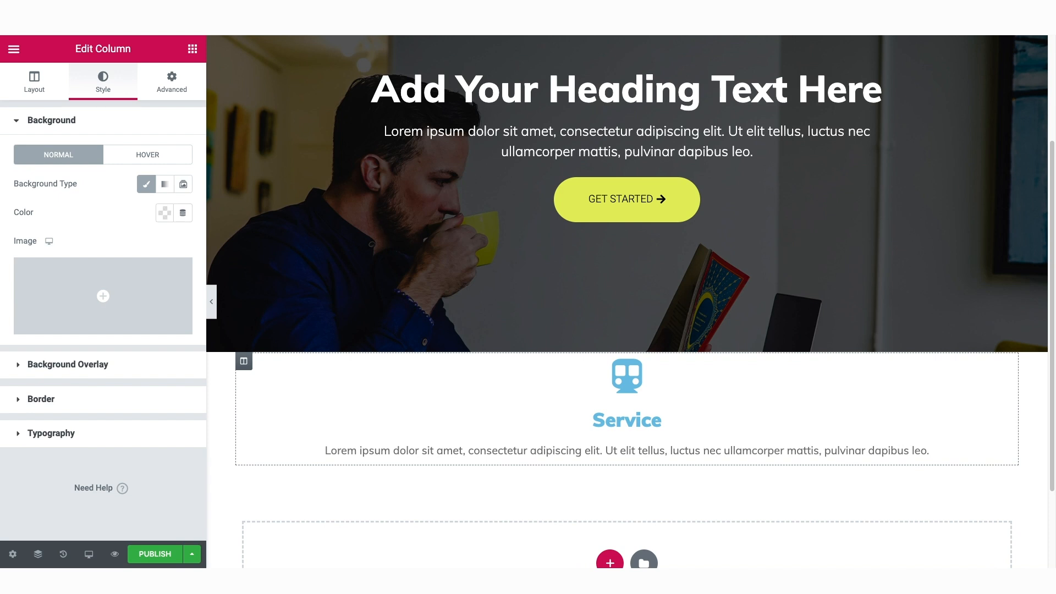
left_click(165, 213)
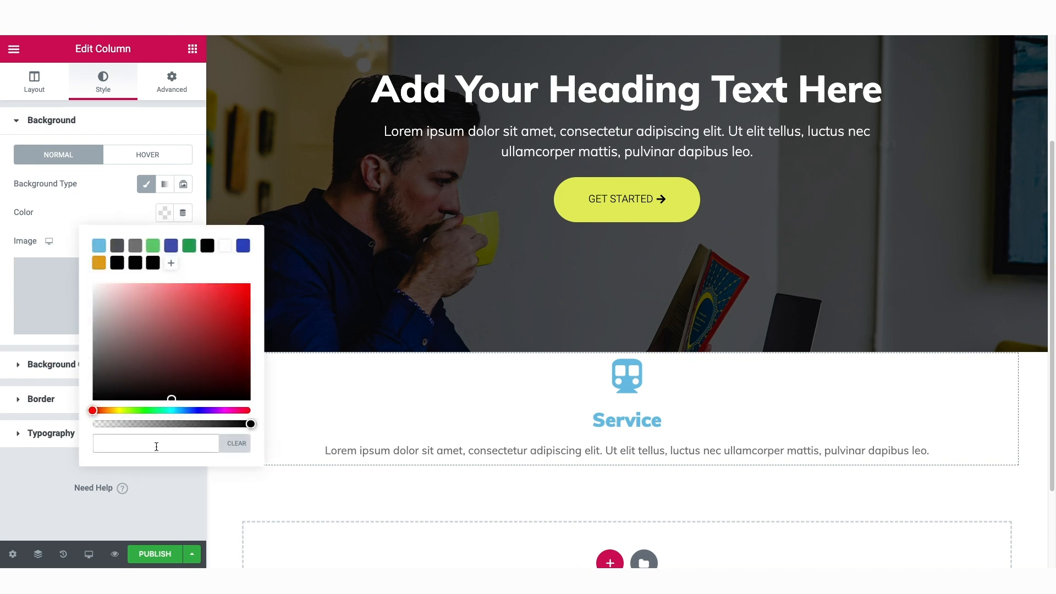
type("2F48C2")
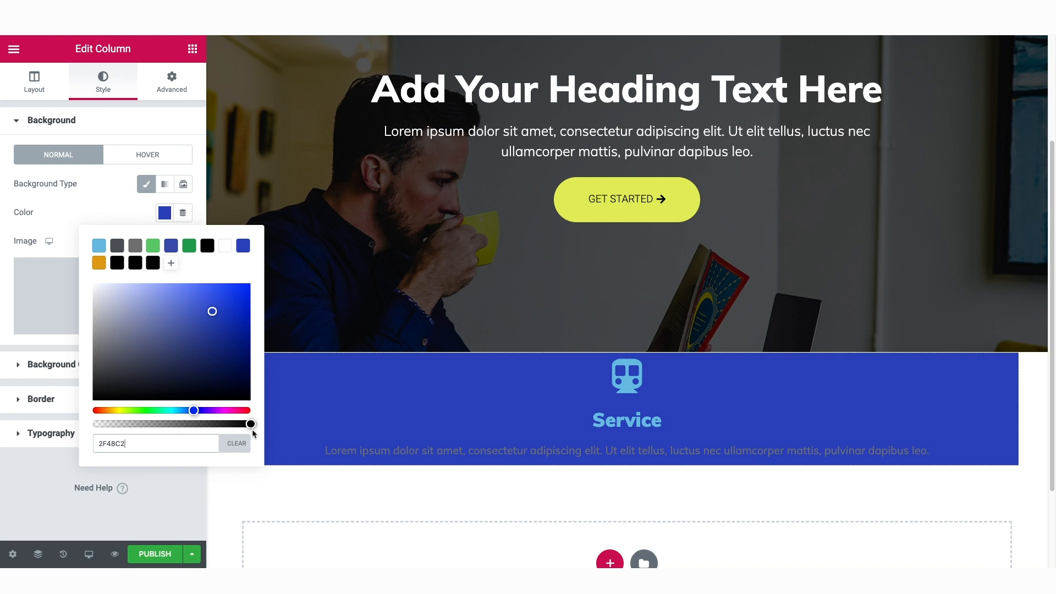
- Change the "Service" icon box's view to Framed, keeping the circle shape
left_click(164, 216)
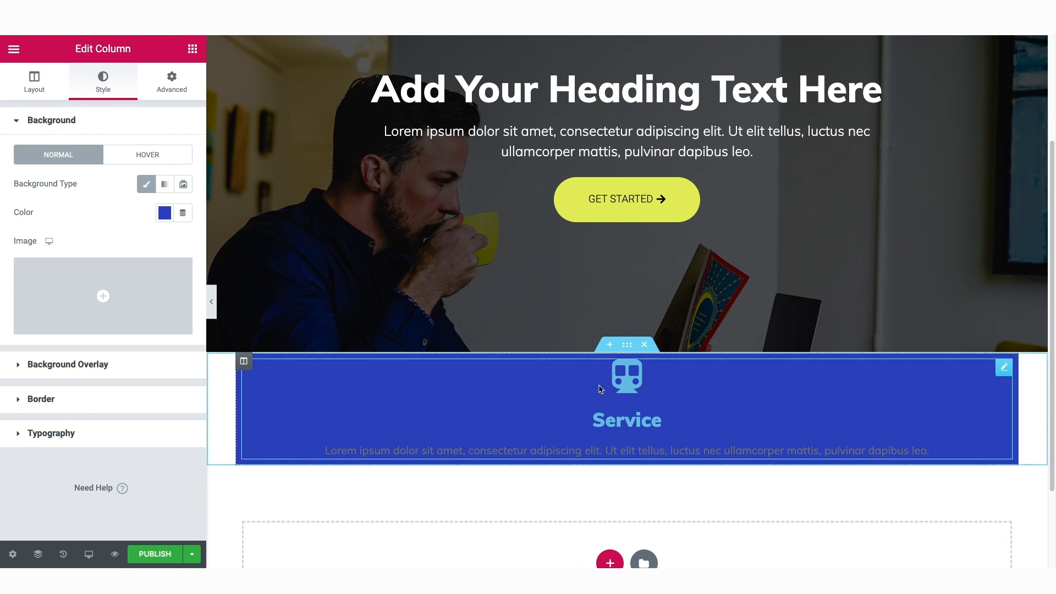
left_click(1004, 368)
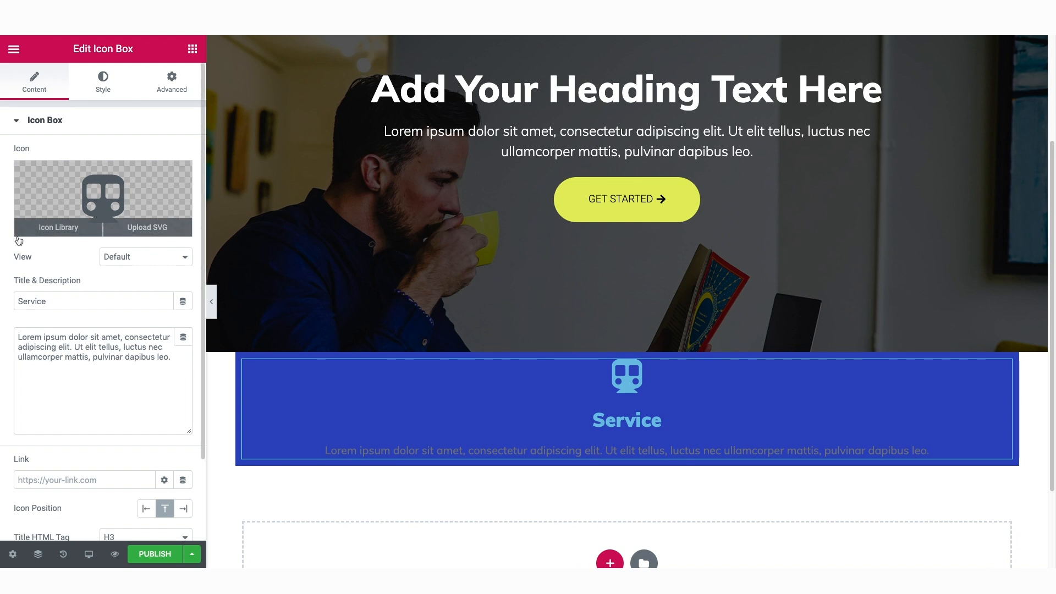
left_click(157, 261)
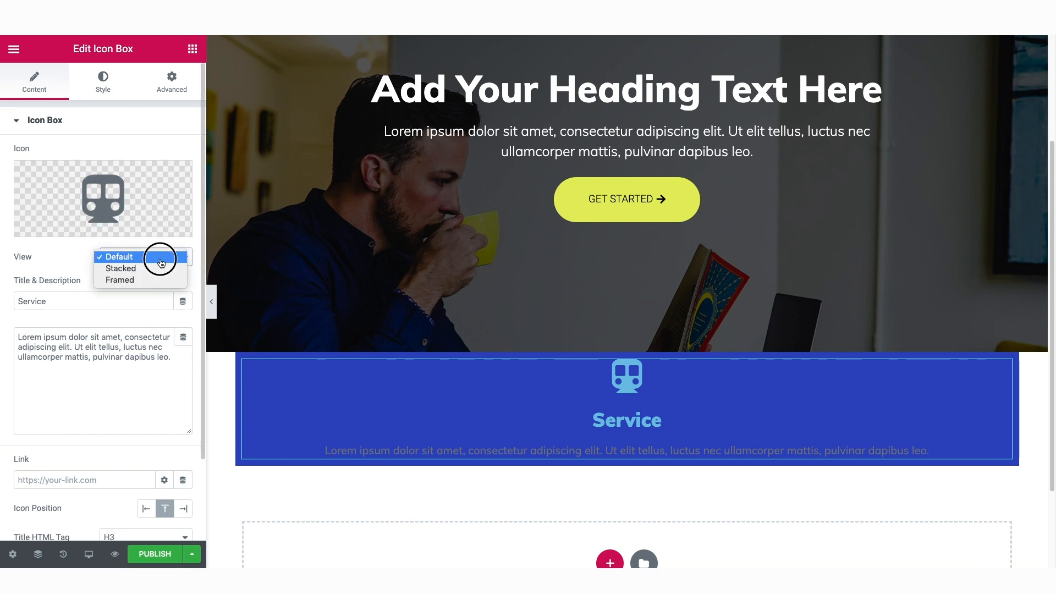
left_click(151, 266)
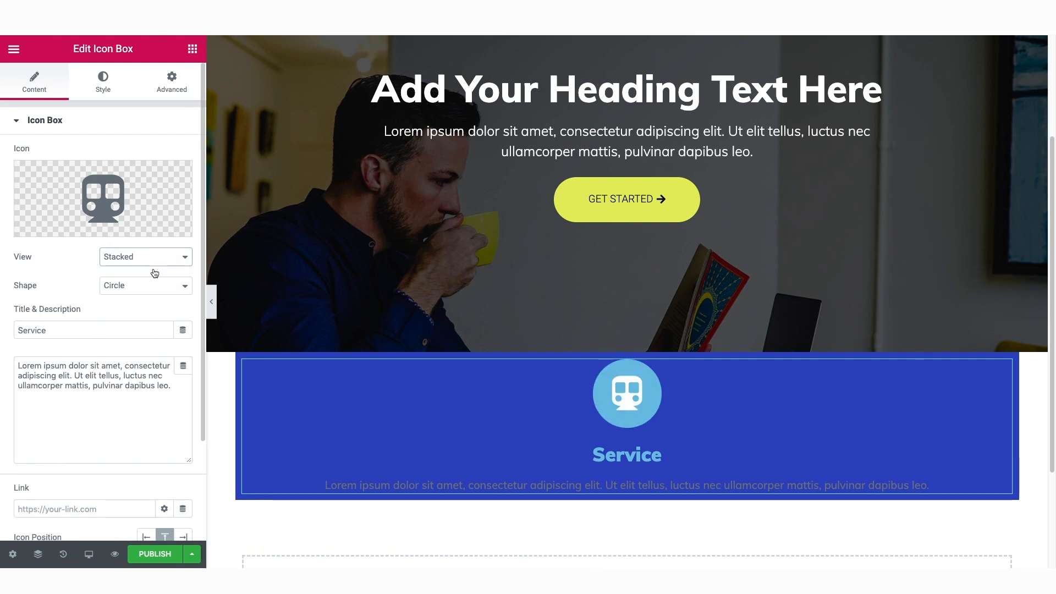
left_click(149, 258)
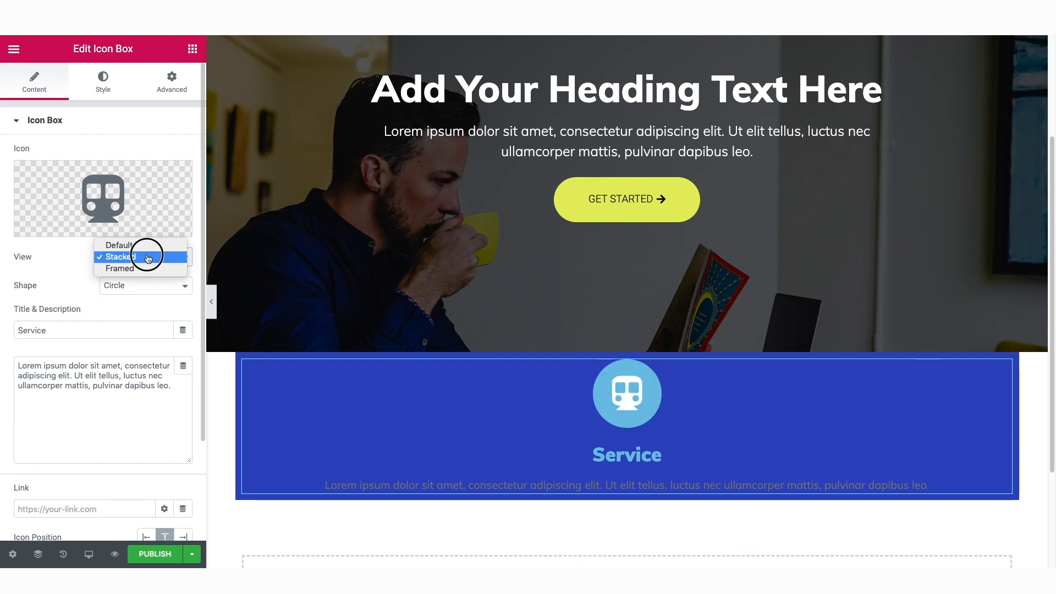
left_click(146, 266)
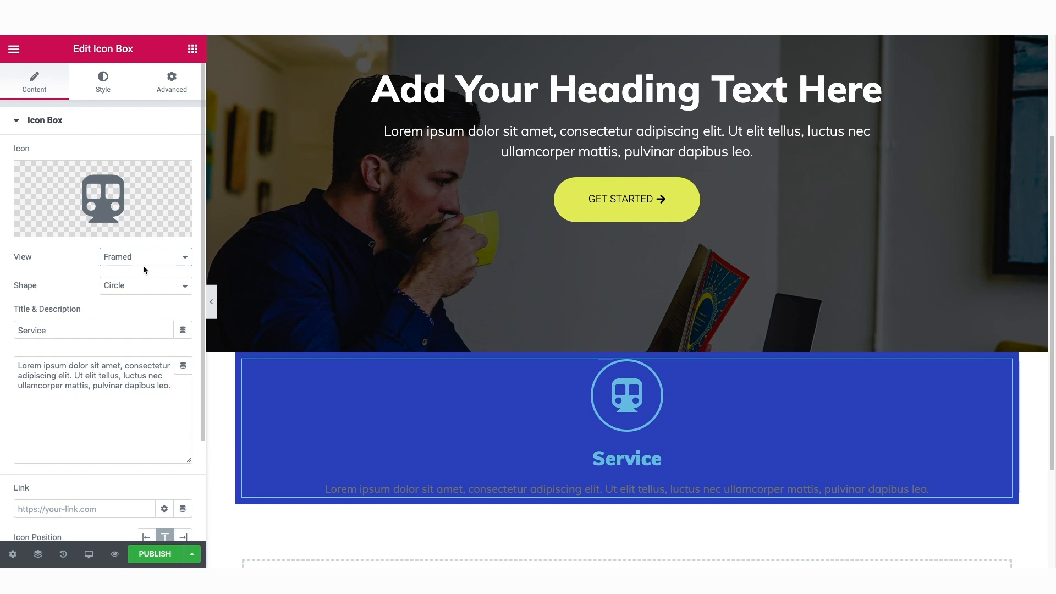
- Set the primary color of the icon box's Subway icon to white
left_click(104, 84)
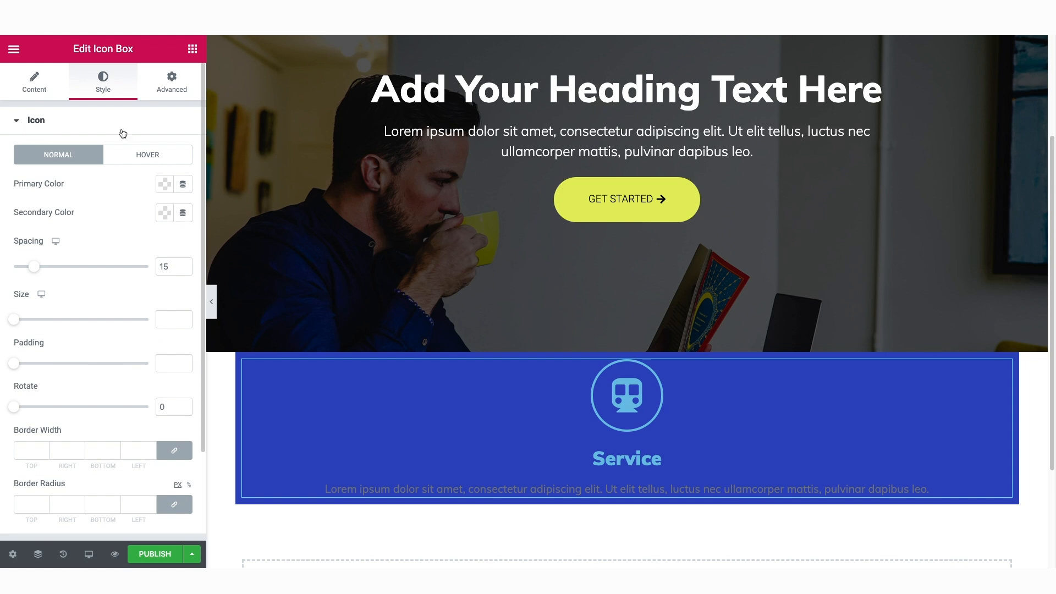
left_click(166, 185)
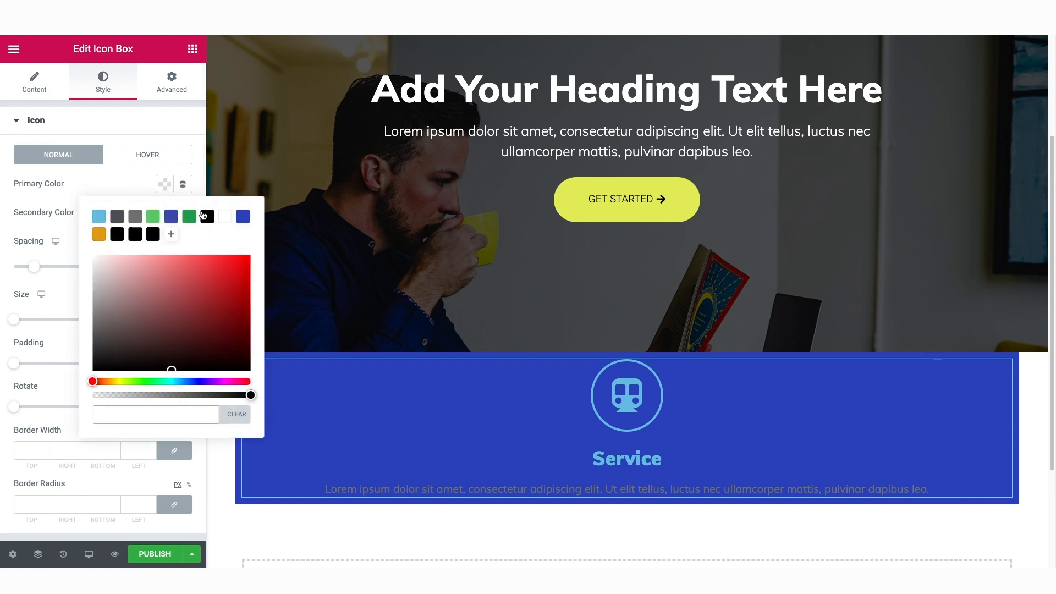
left_click(225, 218)
left_click(163, 187)
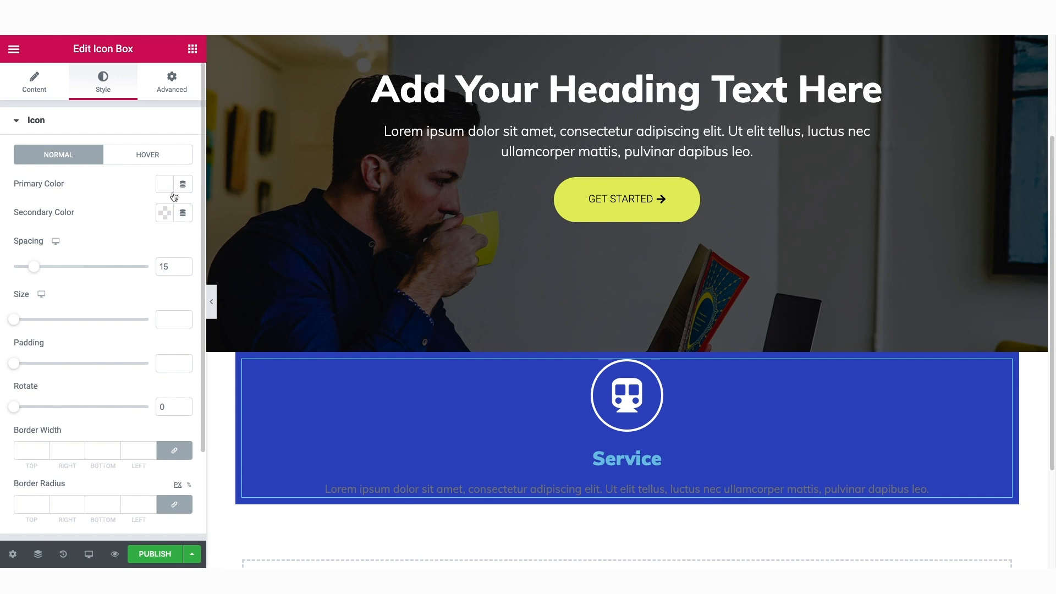
- Set the icon's spacing to 0 and its size to 30, keeping its rotation at 0
left_click(33, 268)
left_click_drag(33, 268, 4, 280)
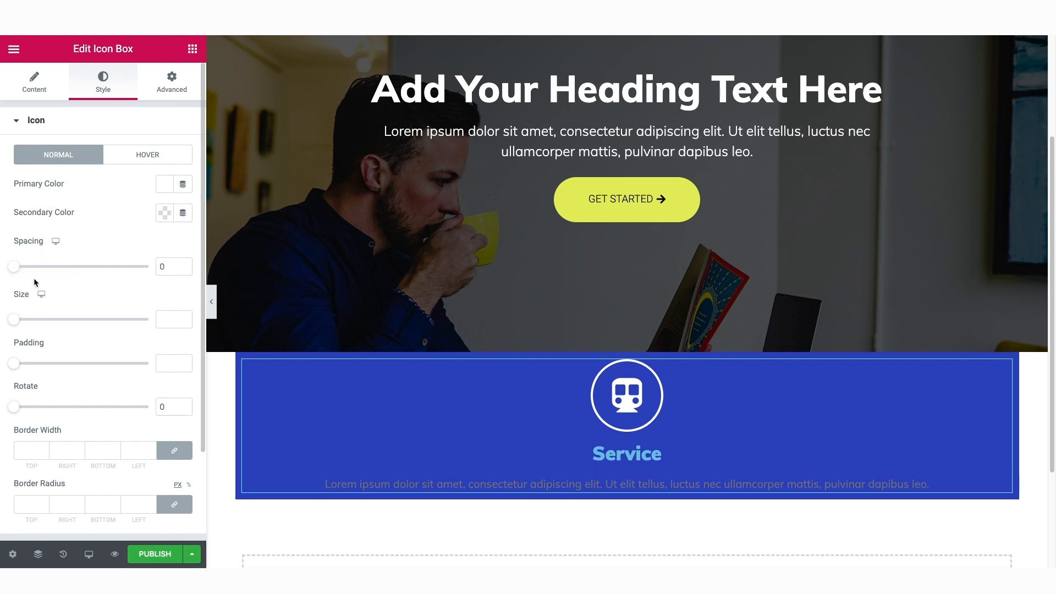
left_click_drag(17, 320, 30, 322)
mouse_move(16, 407)
left_mouse_down()
mouse_move(70, 406)
mouse_move(2, 415)
left_mouse_up()
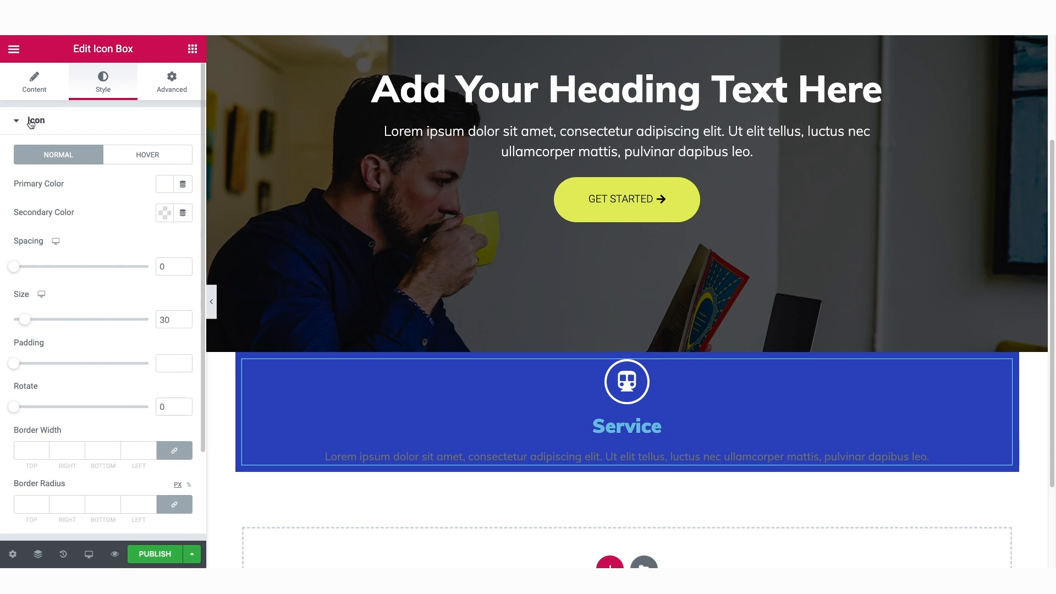
- Set the title color of the "Service" icon box to white
left_click(31, 121)
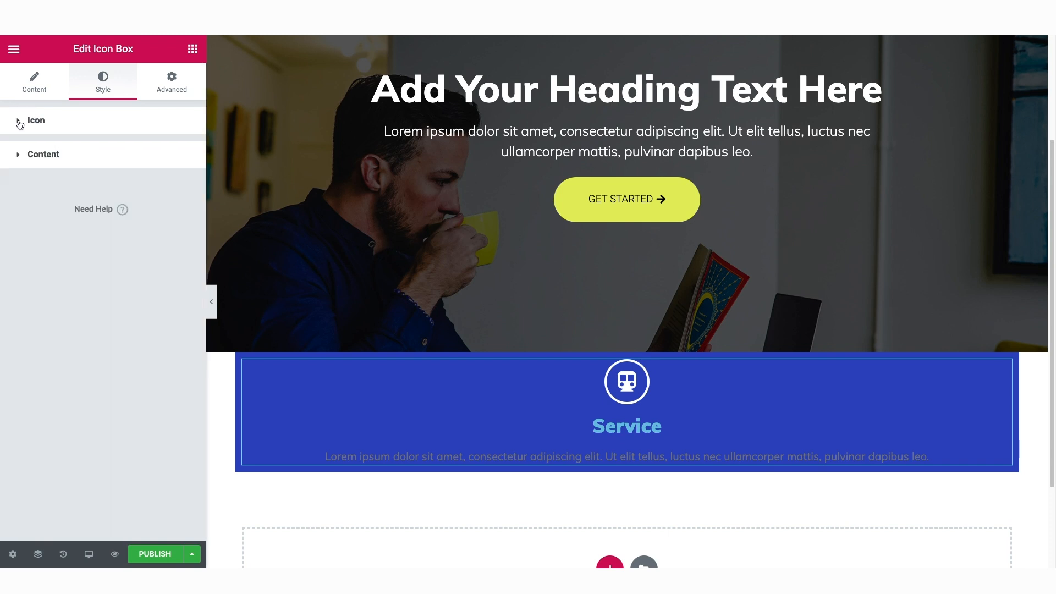
left_click(38, 155)
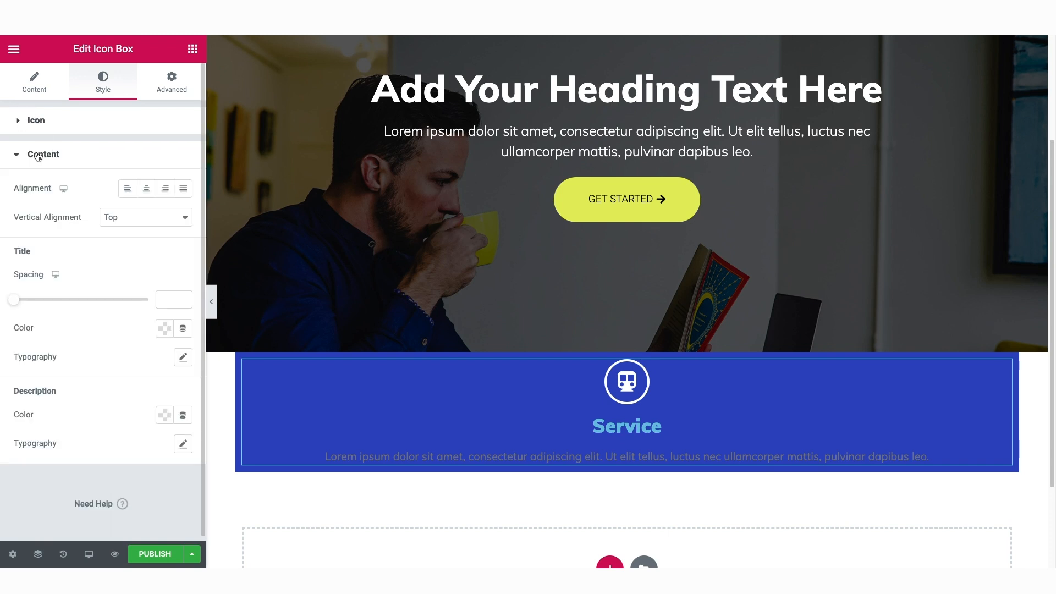
left_click(164, 329)
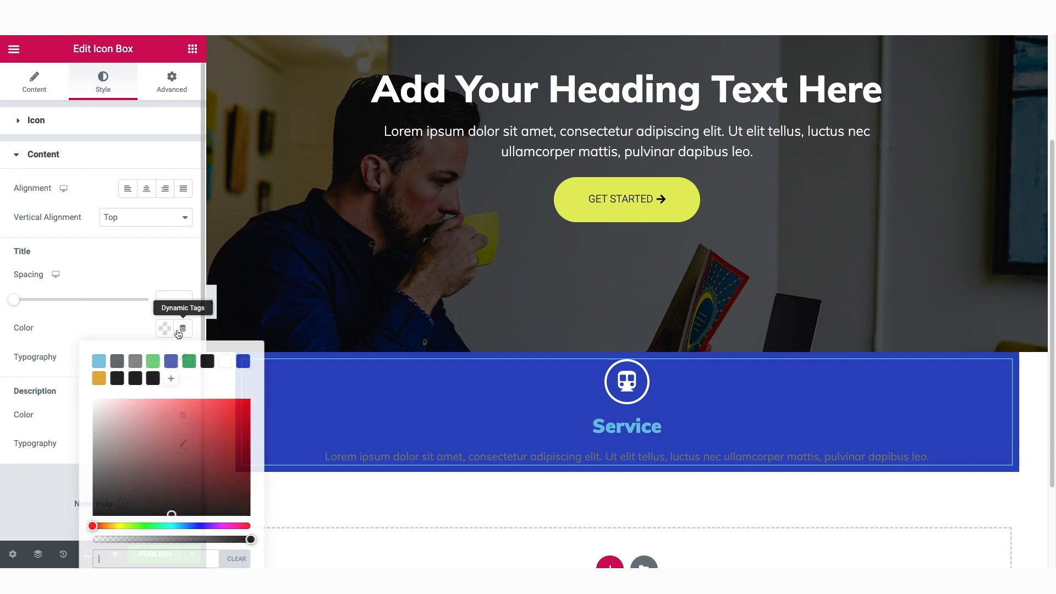
left_click(227, 364)
left_click(70, 347)
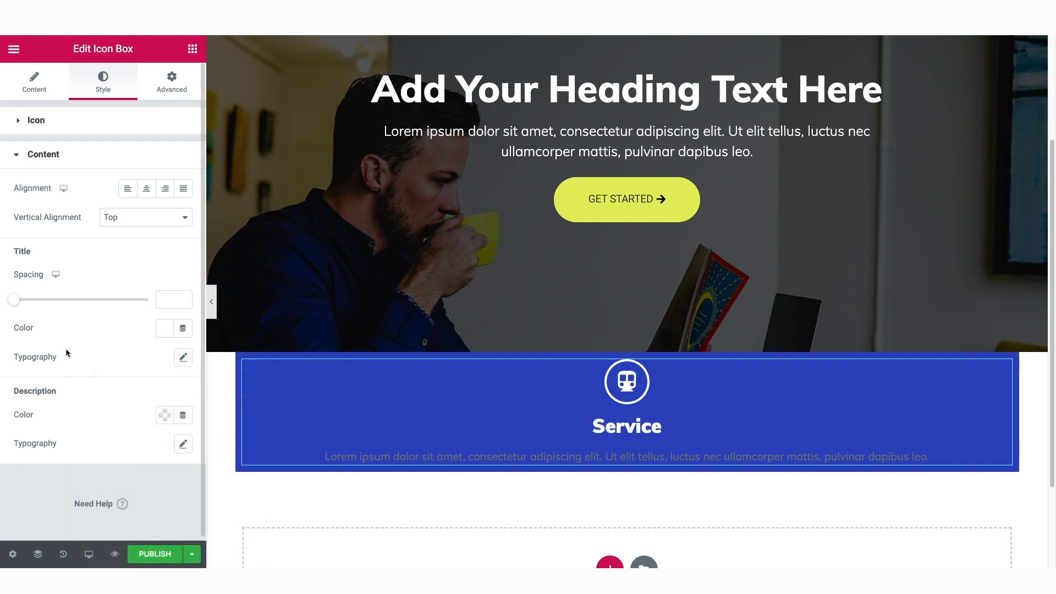
- Set the icon box title's typography to weight 400 and size 19 px
left_click(184, 359)
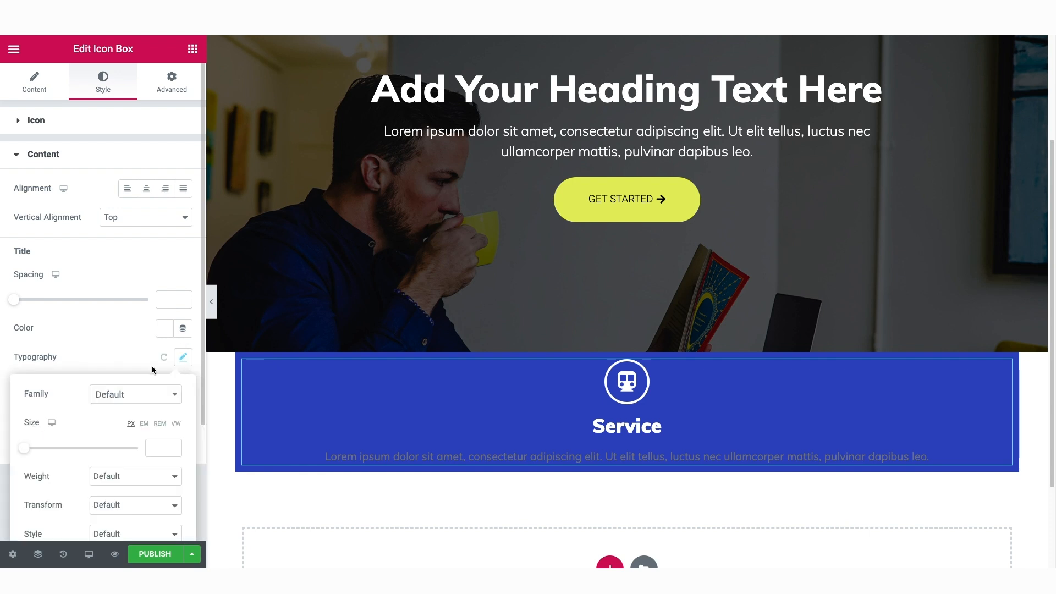
left_click(106, 476)
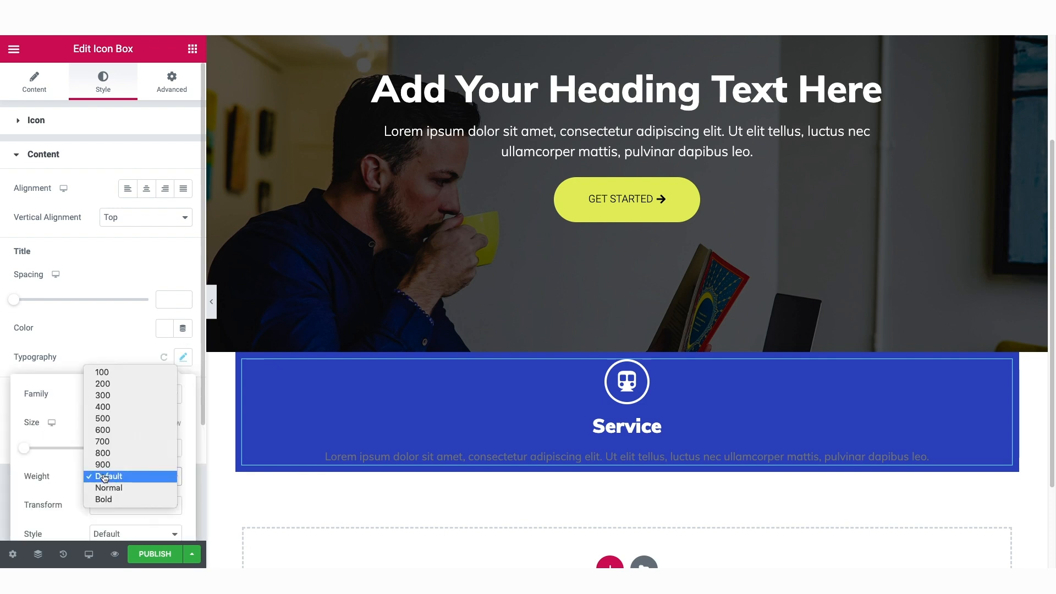
left_click(110, 407)
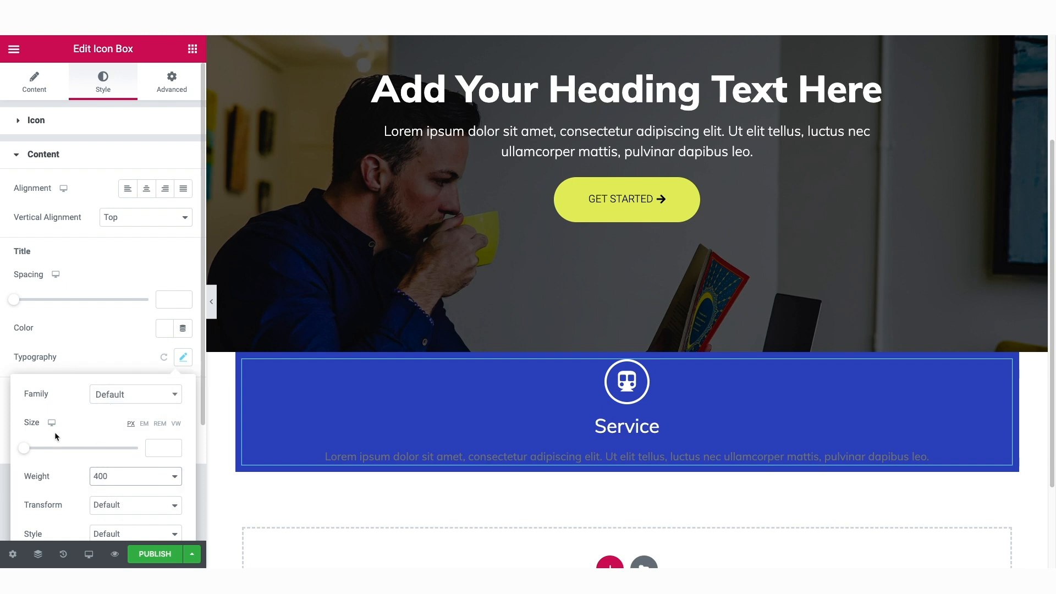
left_click_drag(24, 449, 34, 452)
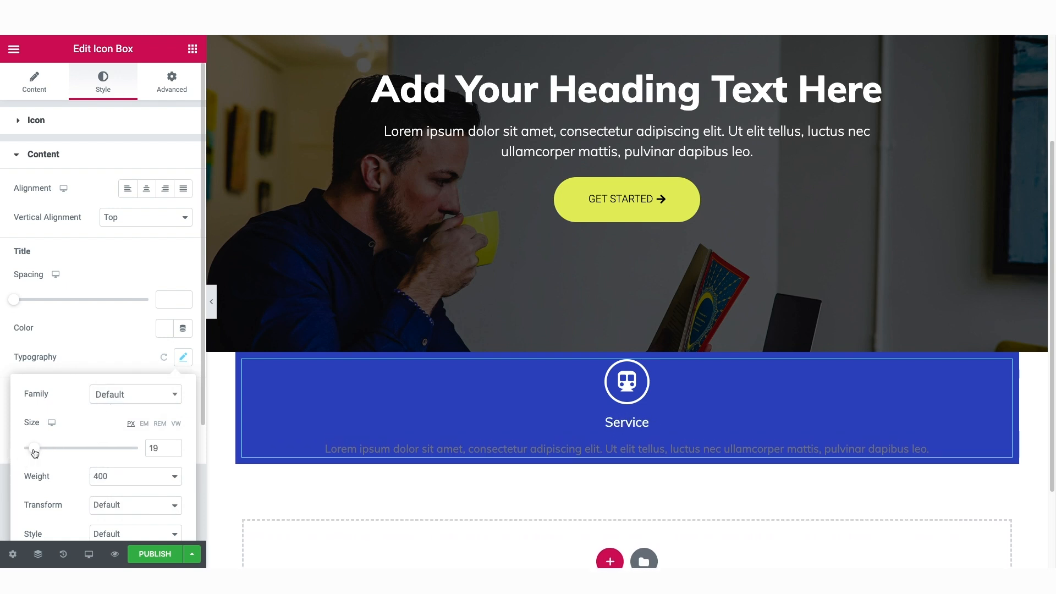
left_click(182, 361)
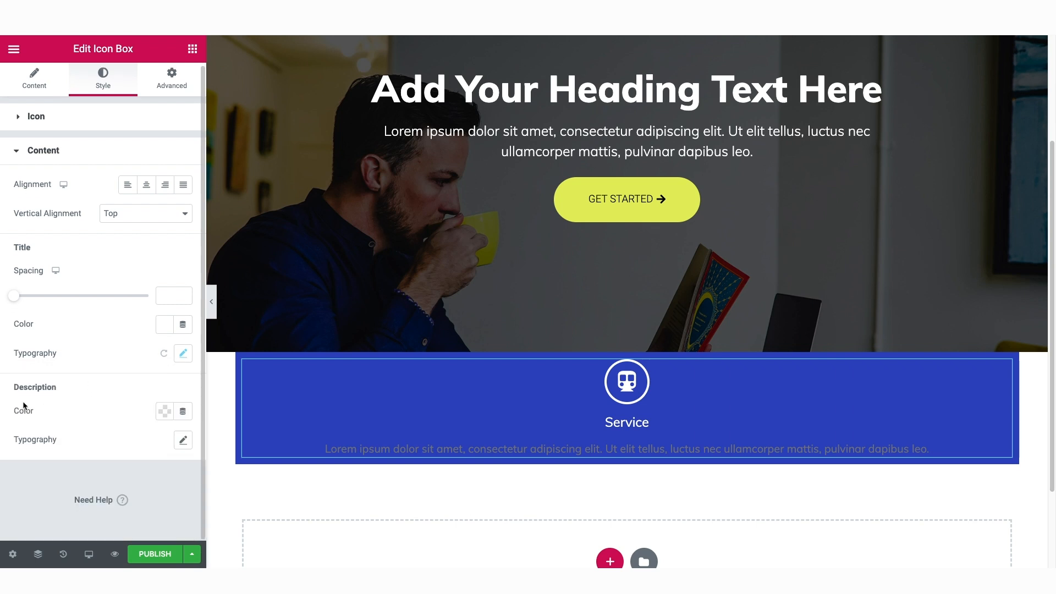
- Set the icon box description to white (#FFFFFF) text at 14 px with weight 300
left_click(159, 410)
left_click(223, 198)
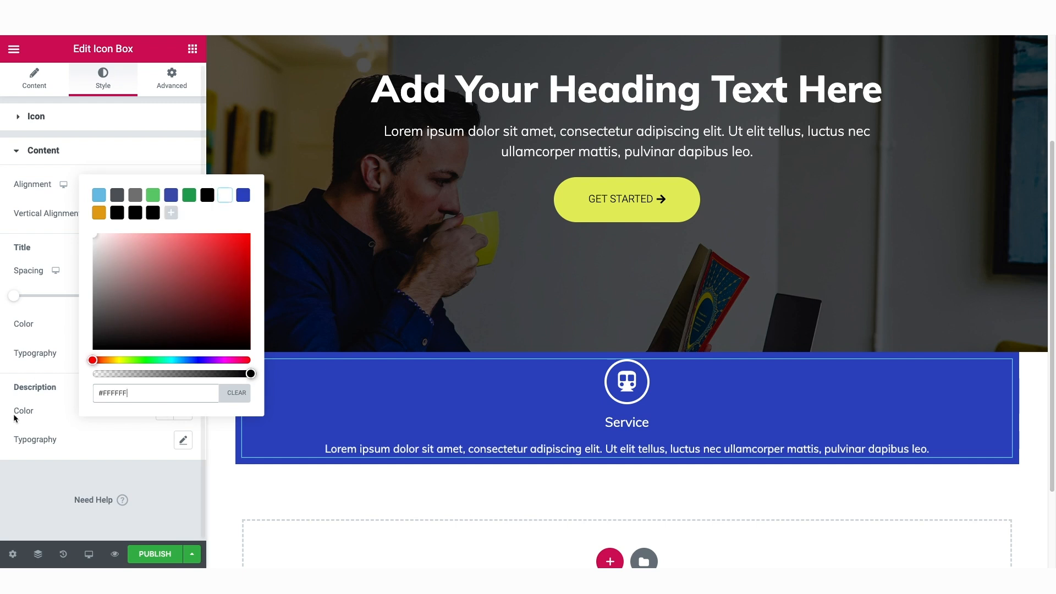
left_click(185, 443)
scroll(147, 480, "down", 2)
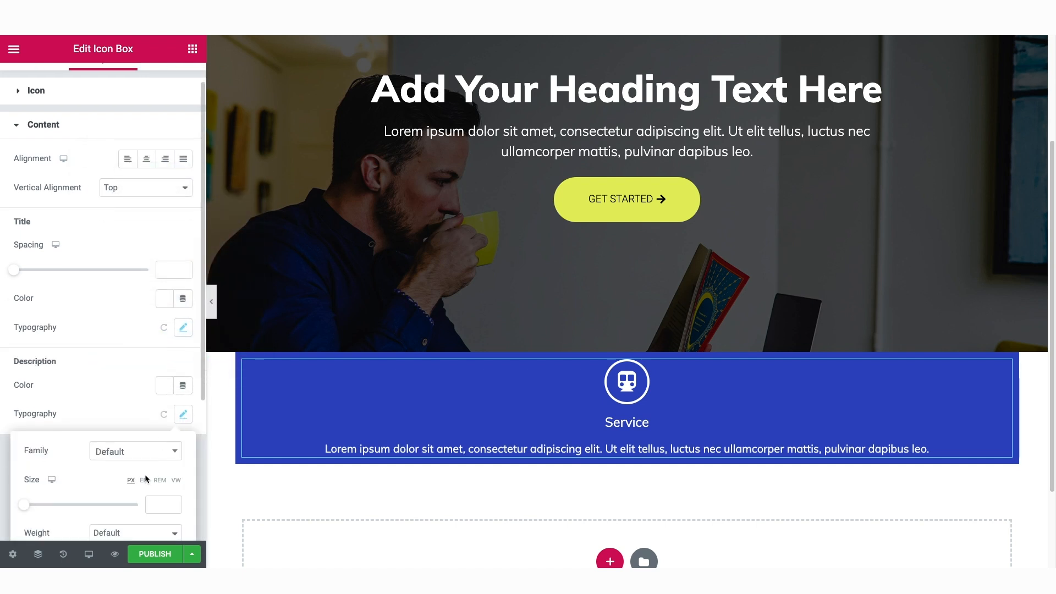
left_click_drag(24, 469, 32, 468)
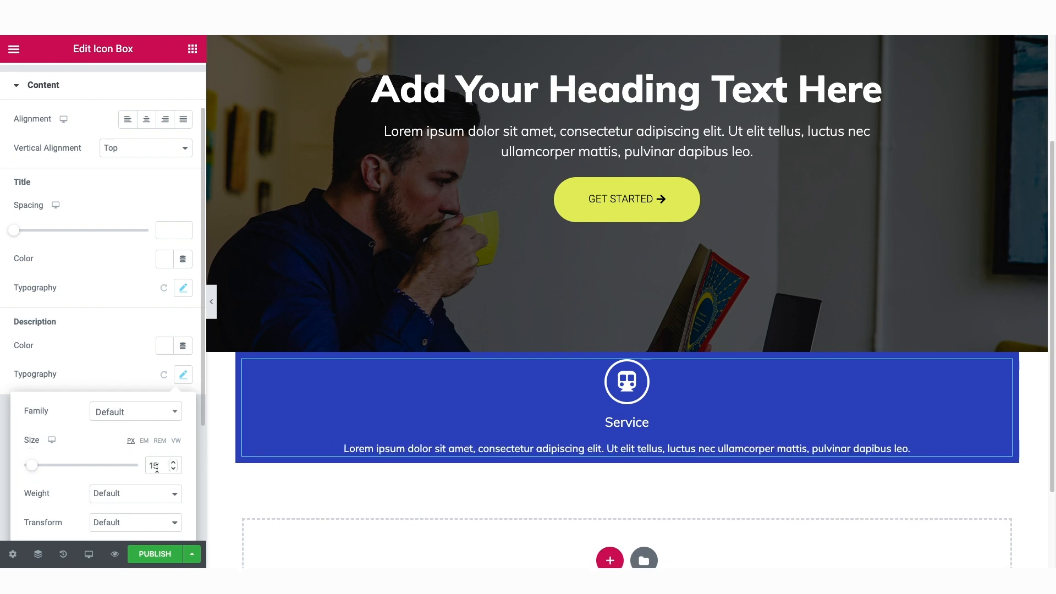
left_click(155, 468)
key("BackSpace")
type("4")
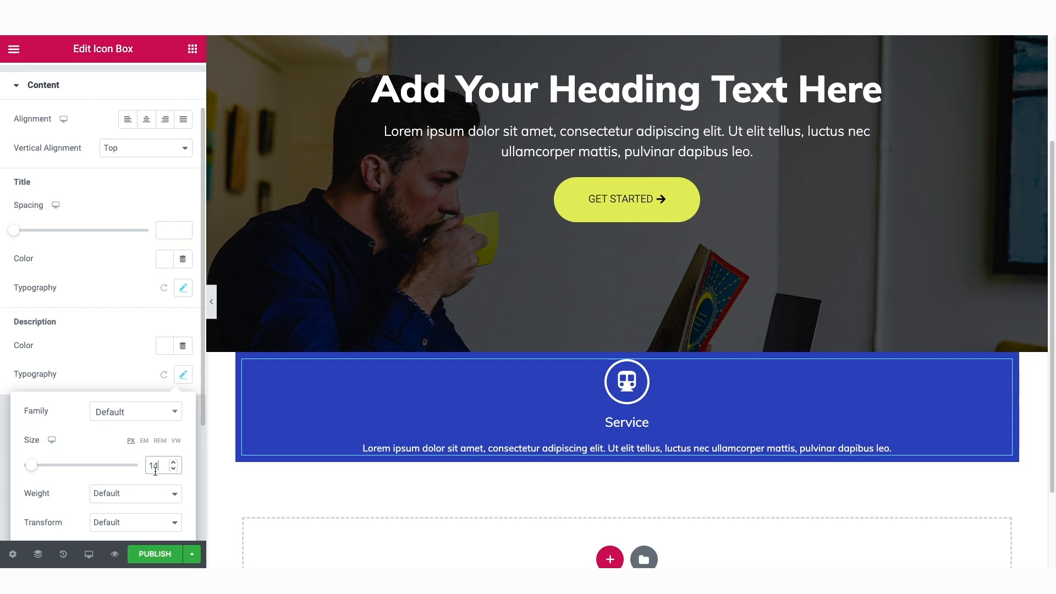
left_click(129, 498)
left_click(124, 418)
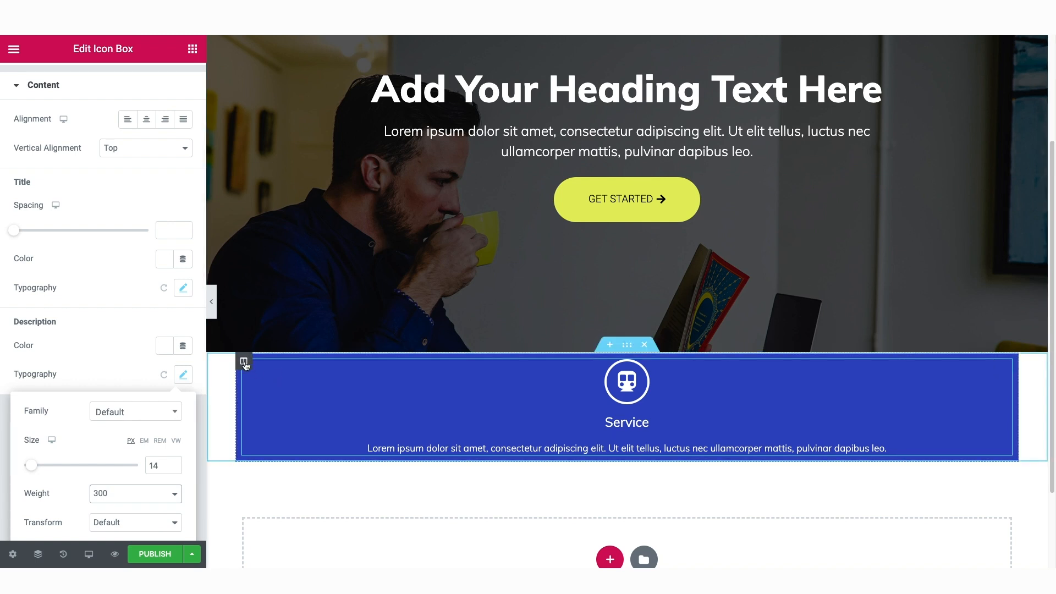
- Duplicate the blue icon box column twice so the section holds three service columns
right_click(245, 362)
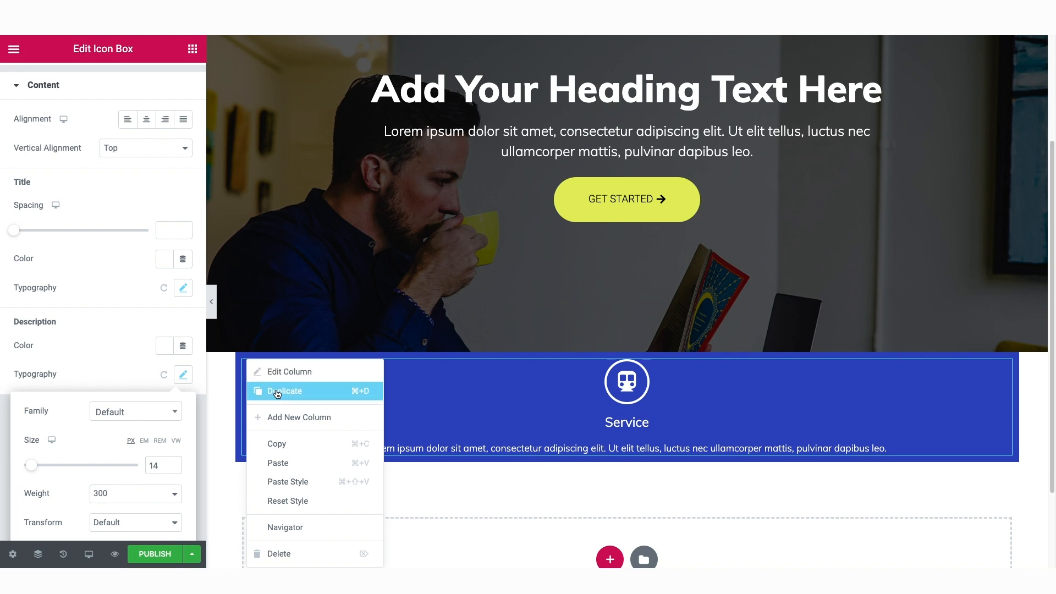
left_click(276, 392)
right_click(245, 362)
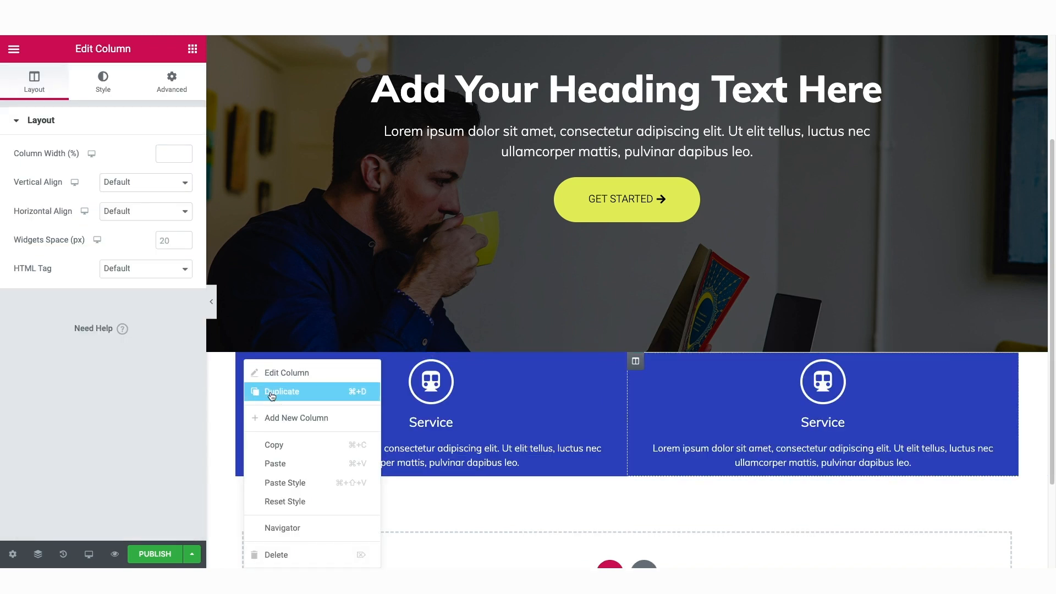
left_click(269, 391)
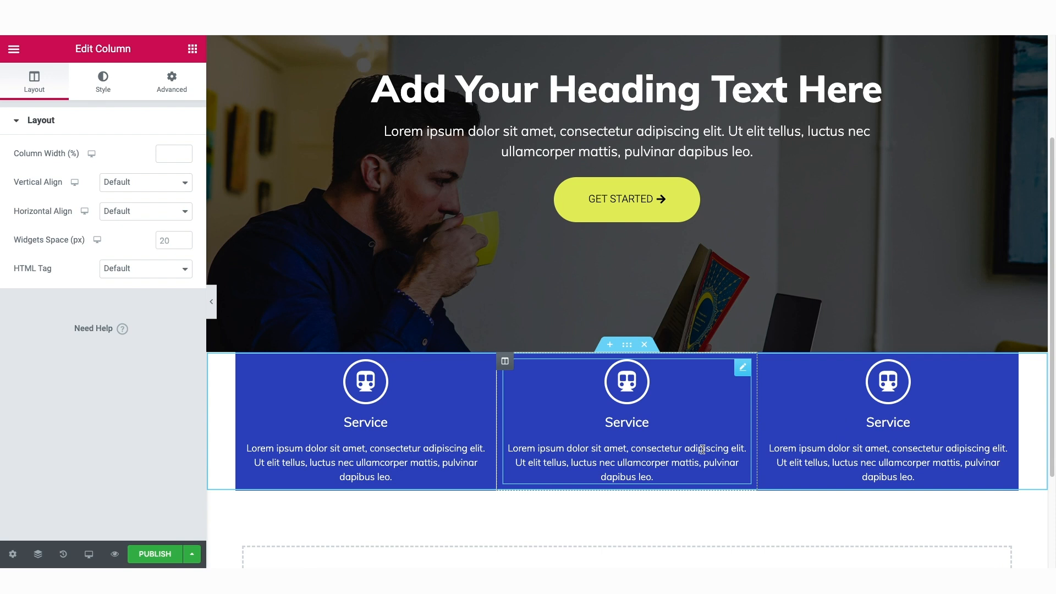
- Set the padding of the first service column to 45 px on all sides
left_click(614, 418)
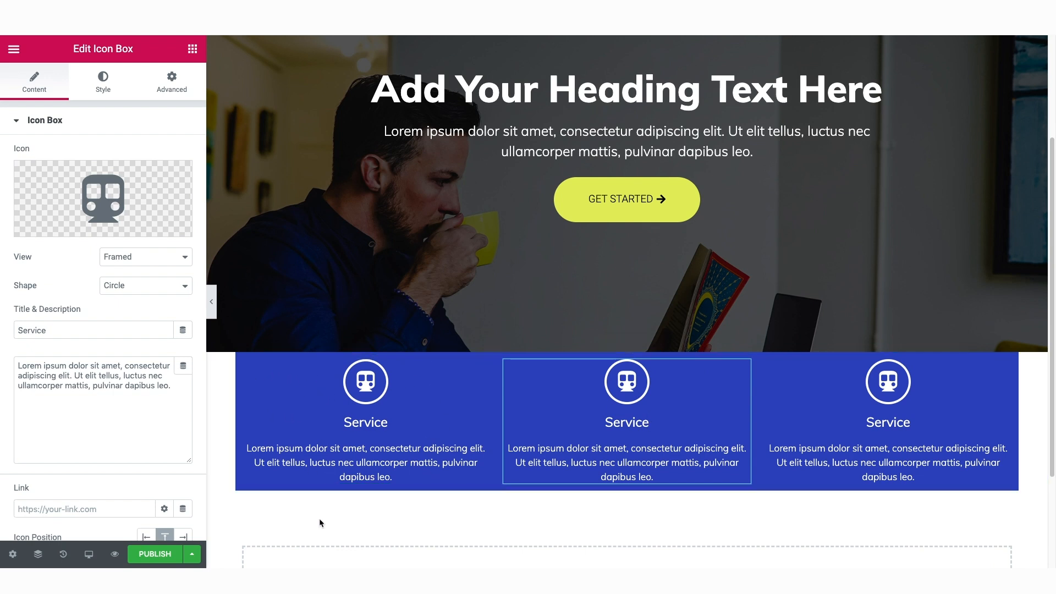
left_click(242, 360)
left_click(177, 86)
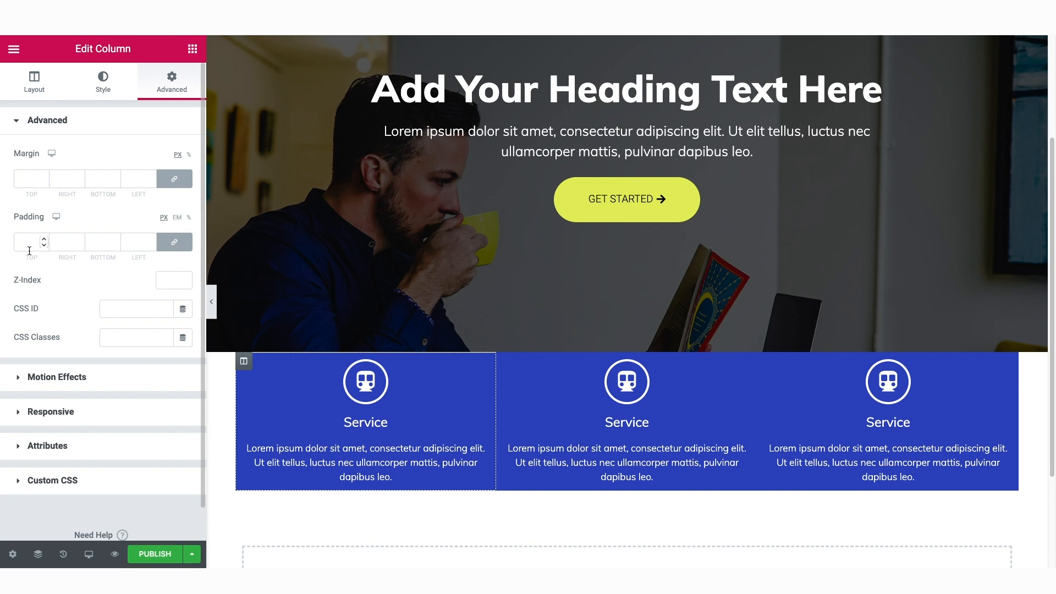
left_click_drag(45, 242, 45, 242)
- Try a separate top padding of 69 px on the first service column and restore the linked 45 px padding
left_click(174, 246)
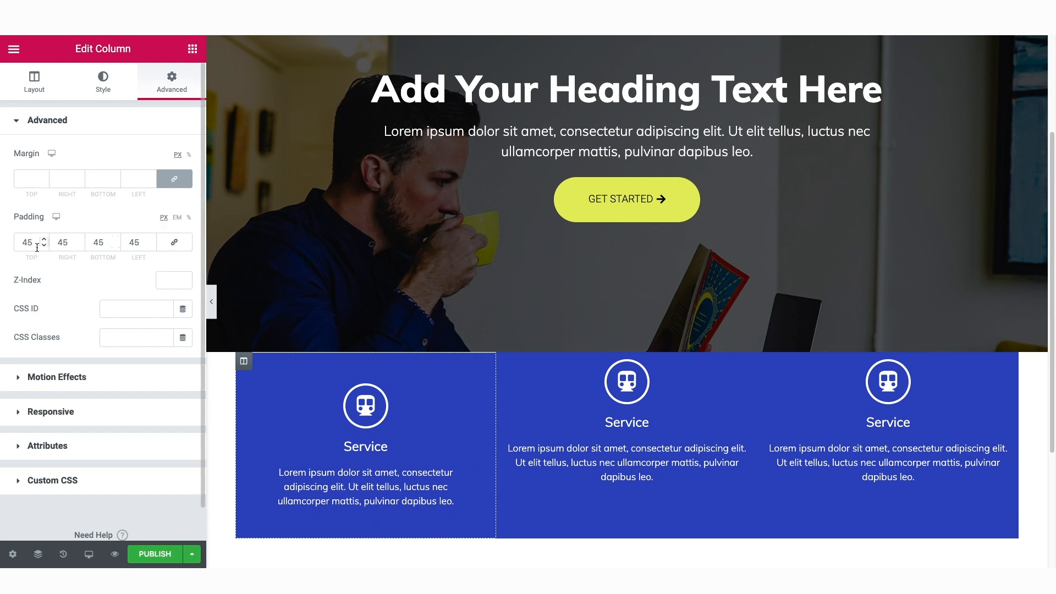
left_click_drag(45, 242, 41, 246)
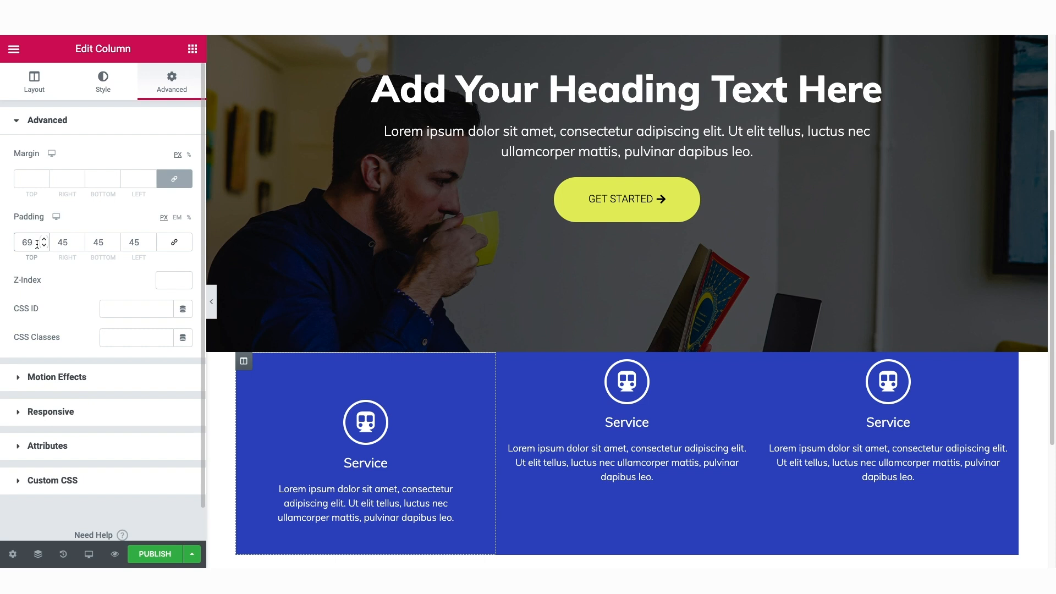
left_click_drag(37, 243, 9, 246)
type("45")
left_click(185, 249)
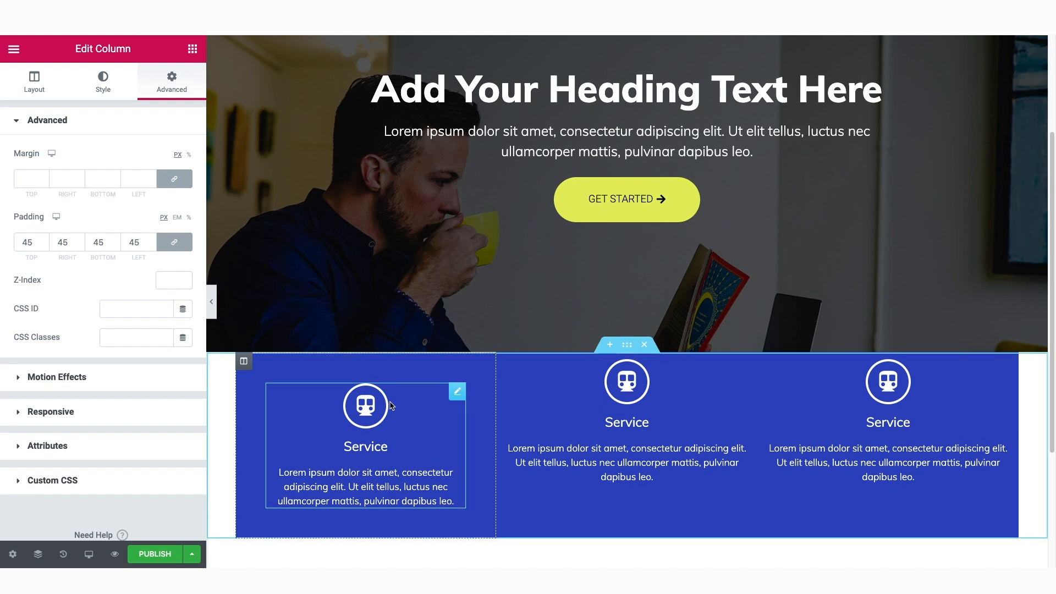
- Round the corners of the first service column with a linked border radius of 20 px
left_click(105, 84)
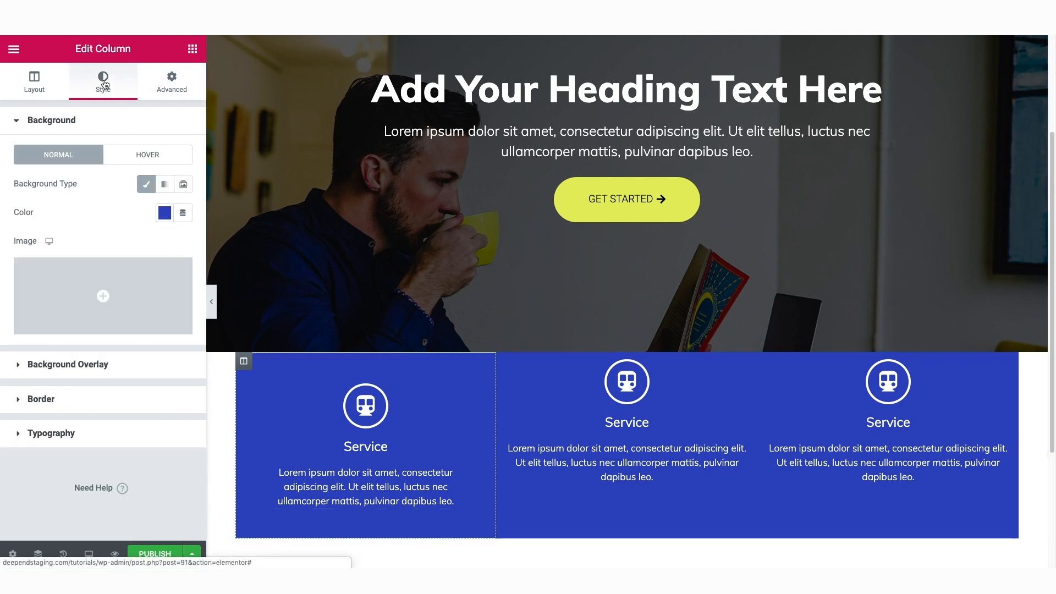
left_click(48, 403)
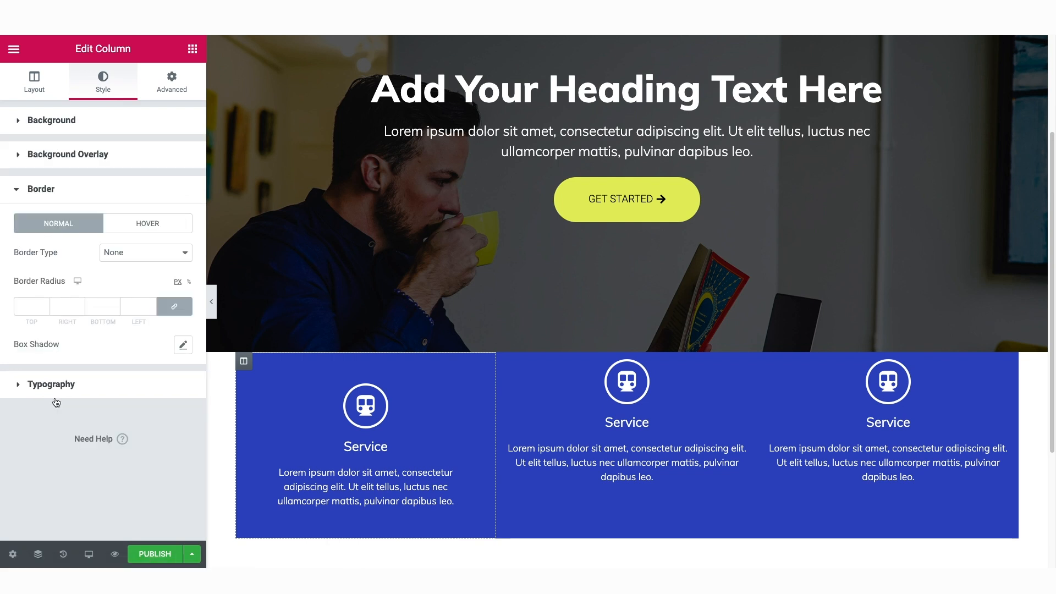
left_click(45, 304)
left_click_drag(45, 304, 46, 307)
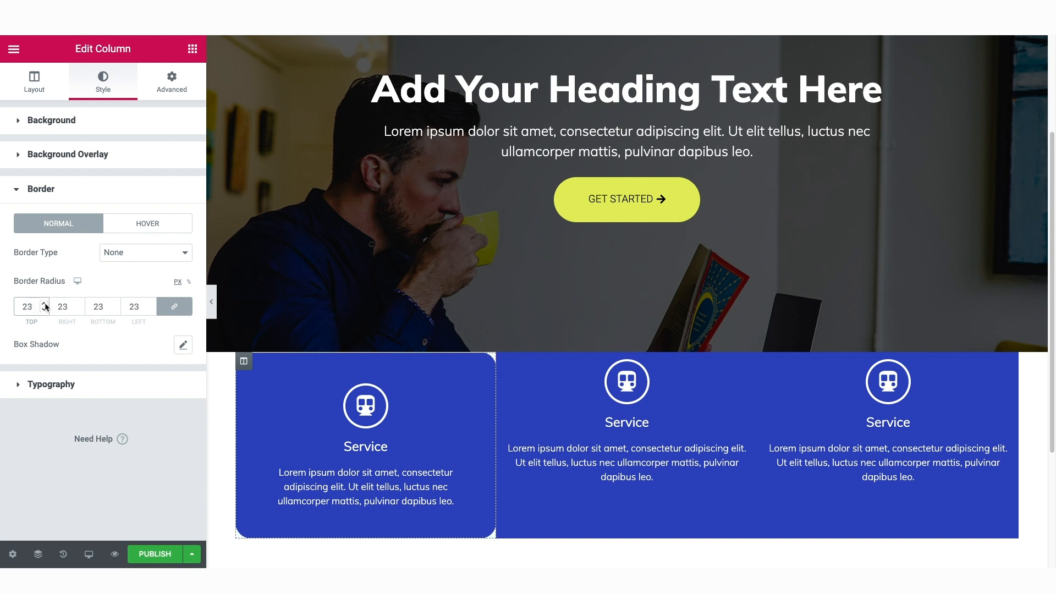
left_click(46, 311)
left_click(45, 310)
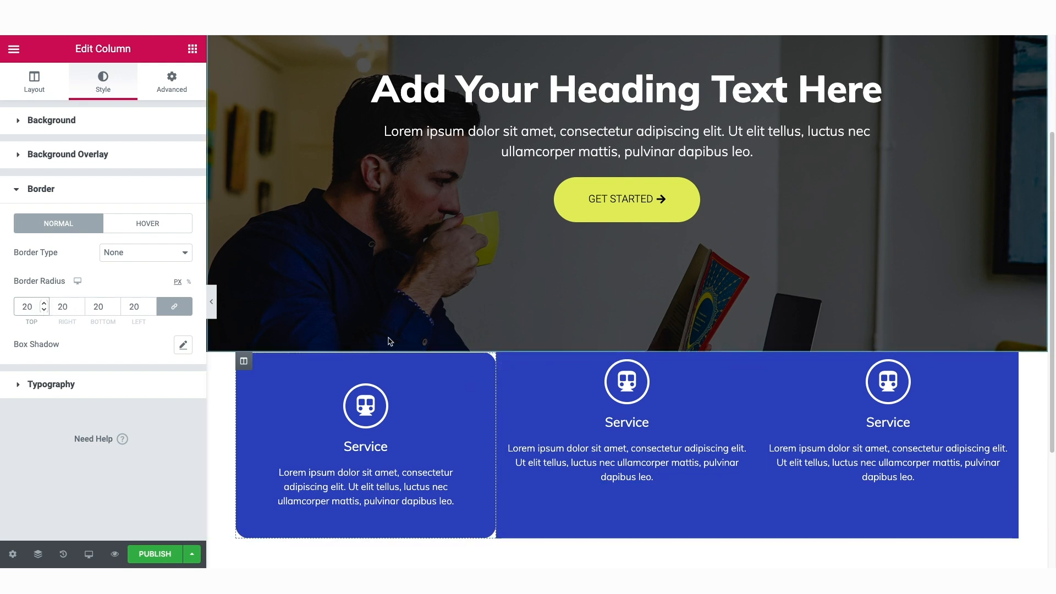
- Unlink the first service column's margins and set the right and left margins to 10 px
left_click(177, 81)
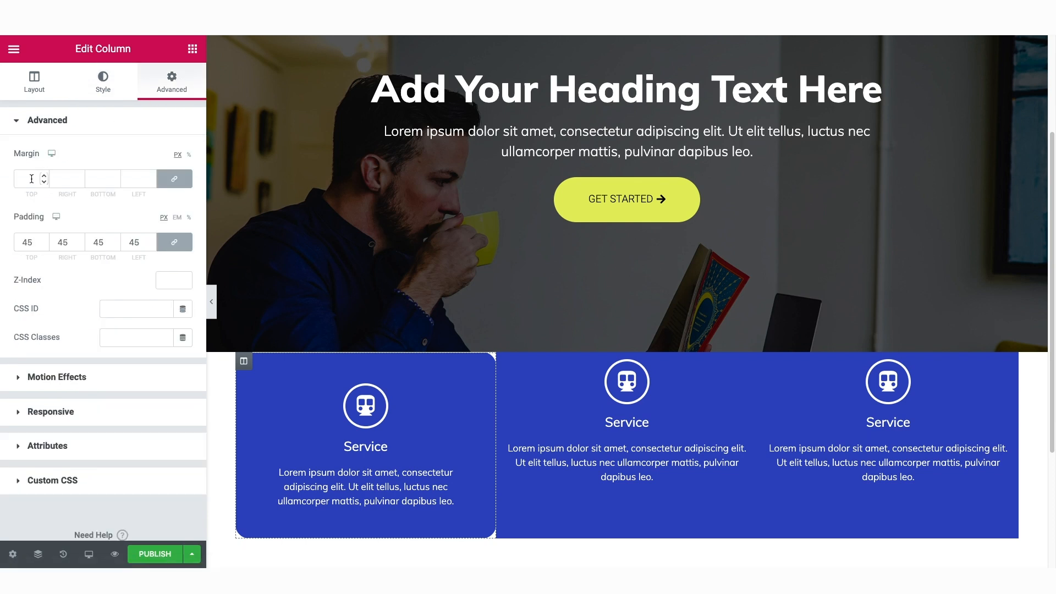
left_click(176, 182)
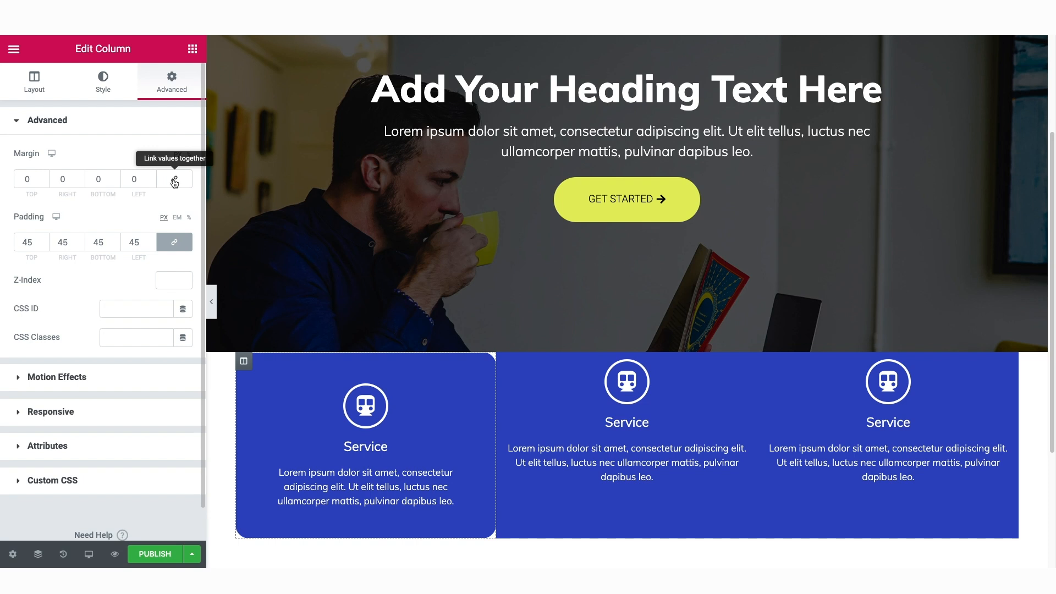
left_click(59, 180)
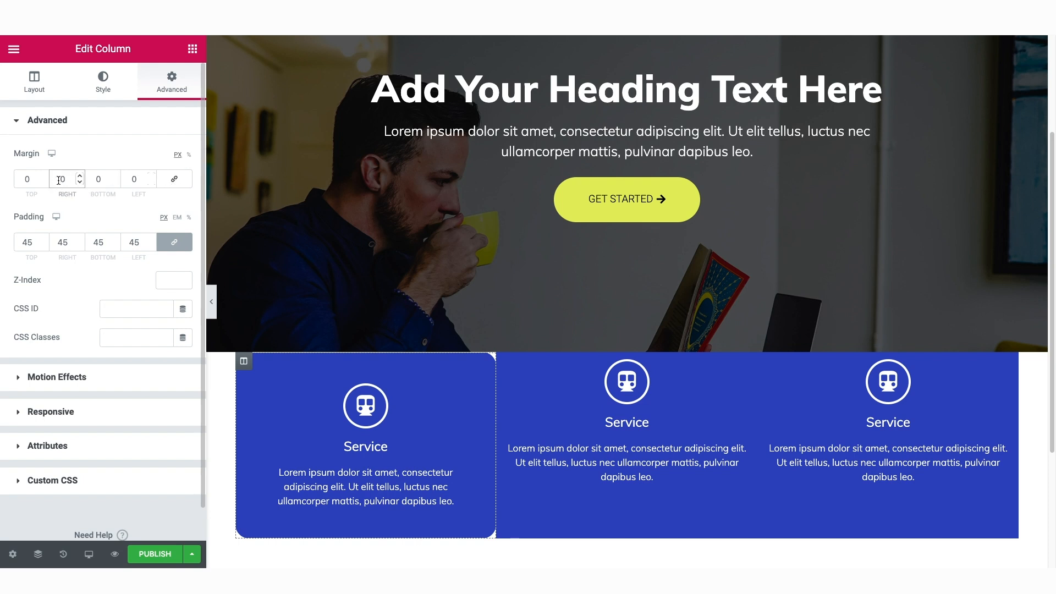
type("1")
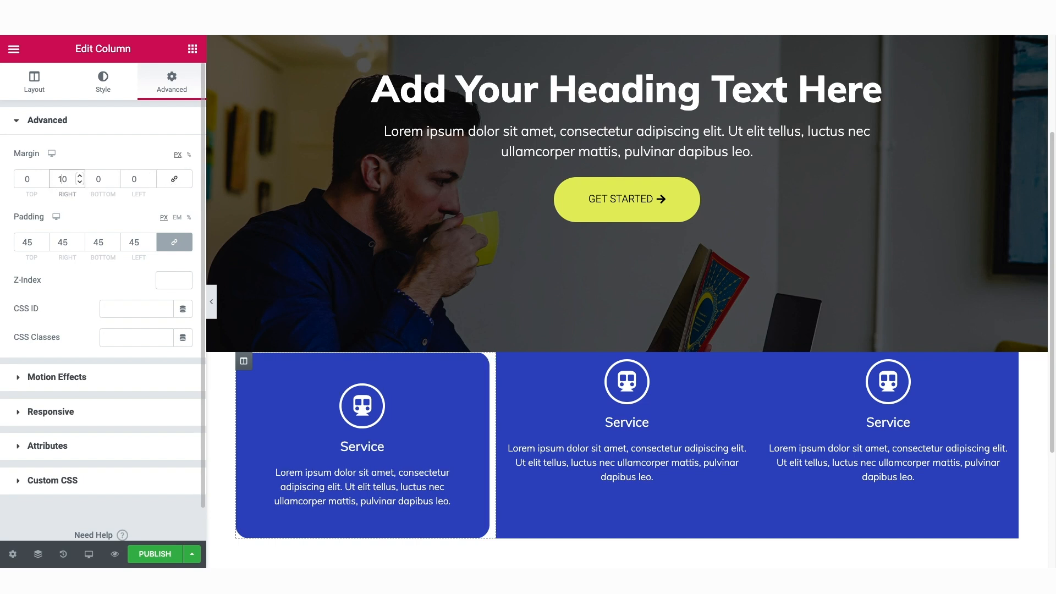
left_click(133, 179)
type("1")
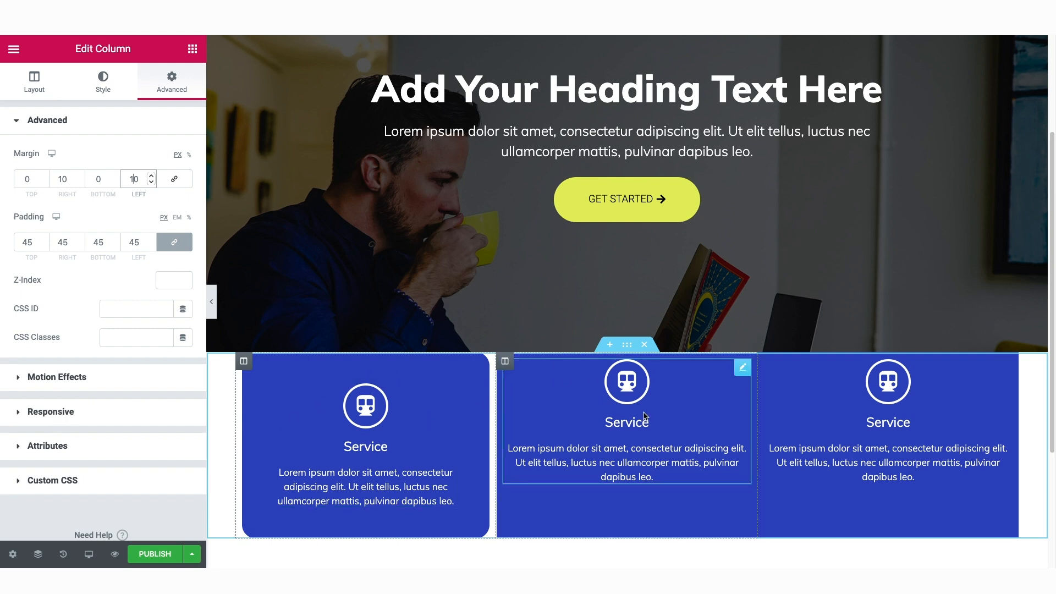
- Copy the first service column and paste its style onto the second and third service columns
right_click(249, 363)
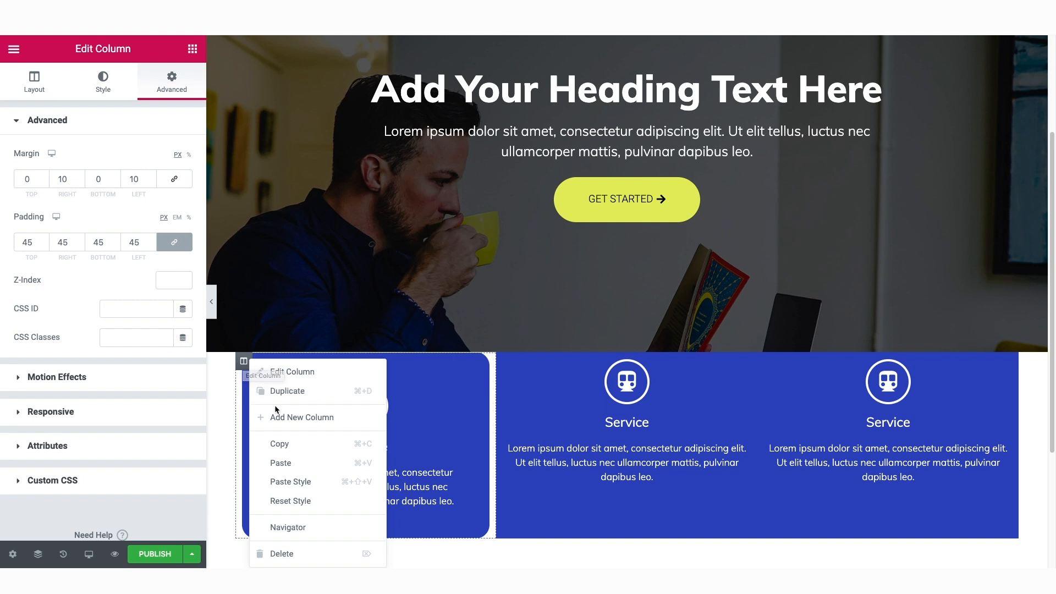
left_click(291, 449)
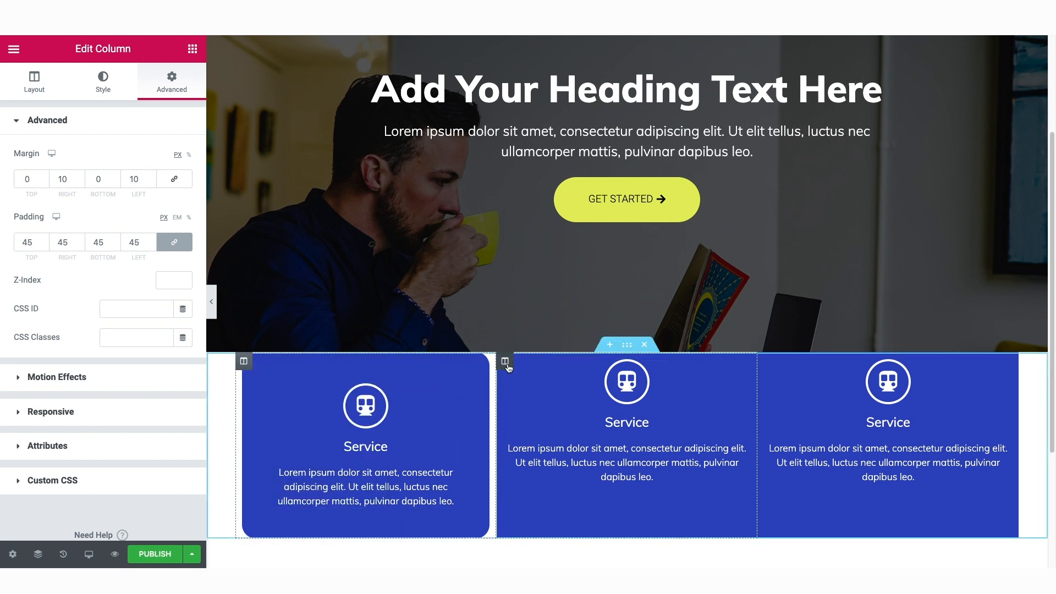
right_click(507, 360)
left_click(538, 464)
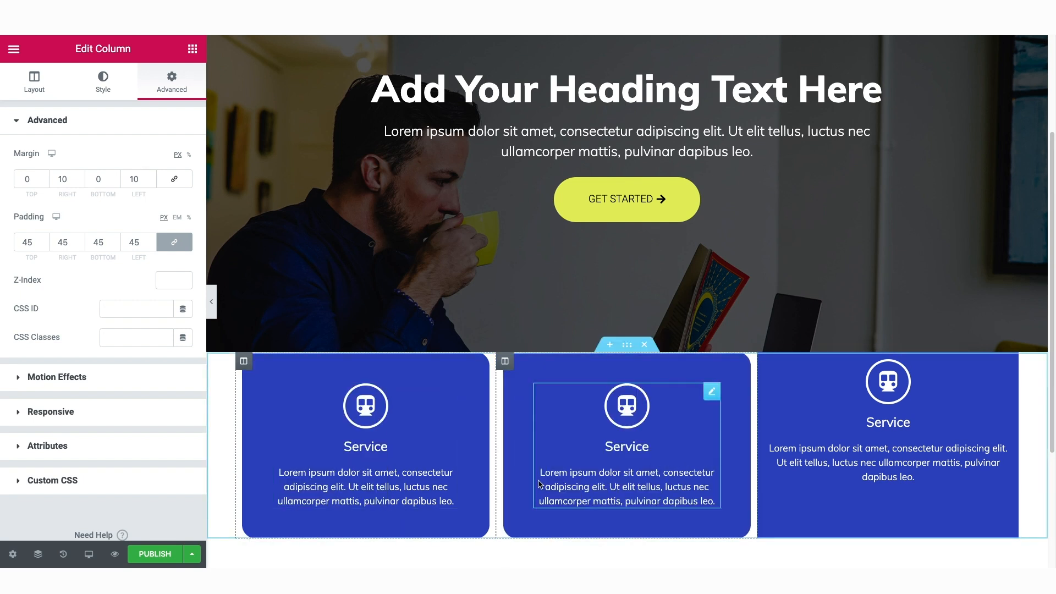
right_click(767, 364)
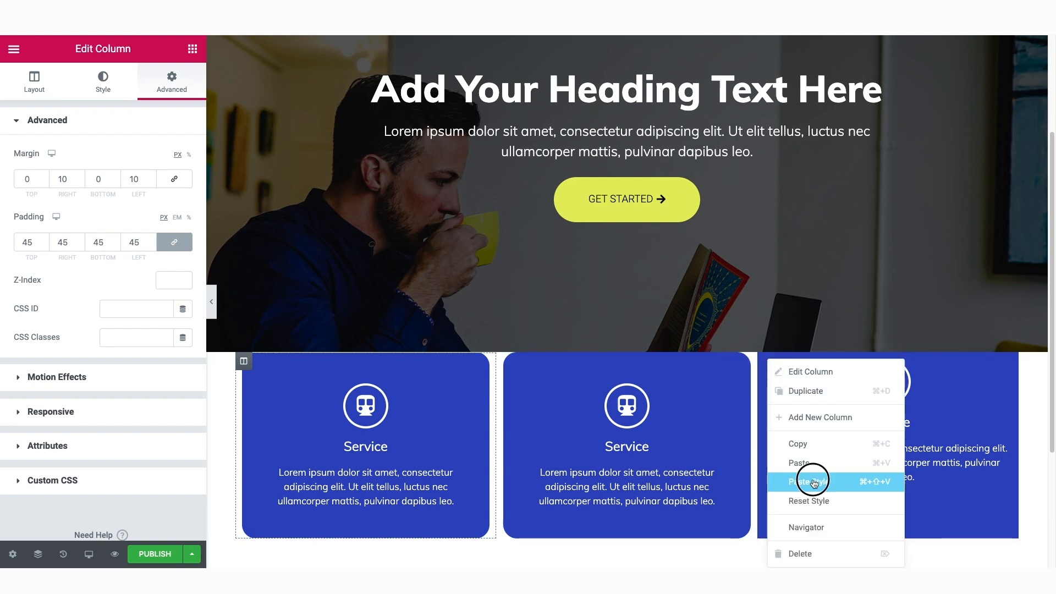
left_click(813, 480)
scroll(915, 427, "up", 3)
scroll(915, 423, "down", 2)
scroll(915, 422, "down", 1)
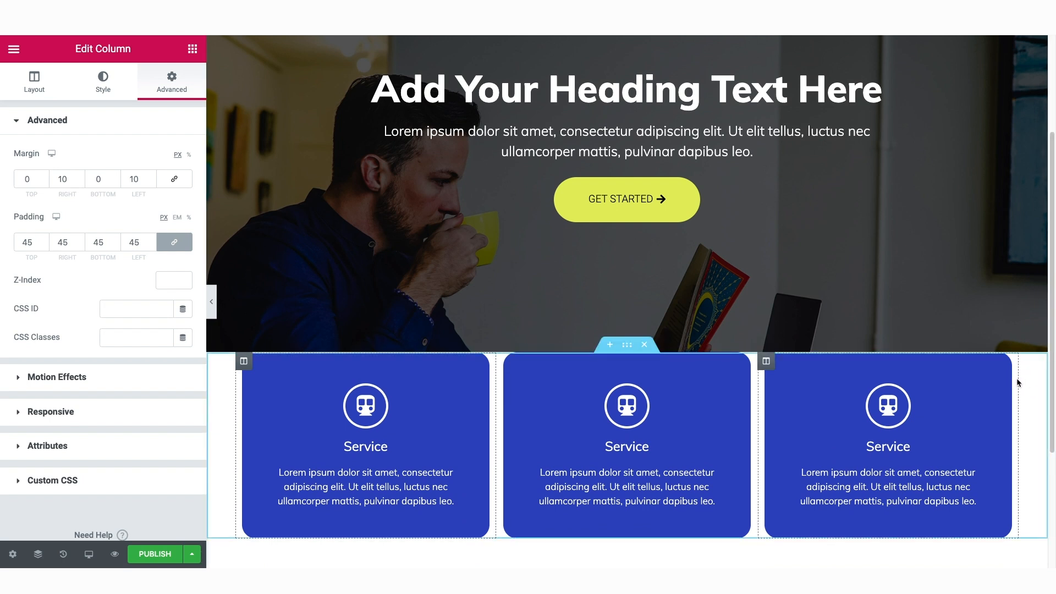
- Unlink the services section's margins, set the top margin to -51 px to overlap the photo section, and preview the page without the editing panel
scroll(1016, 378, "up", 1)
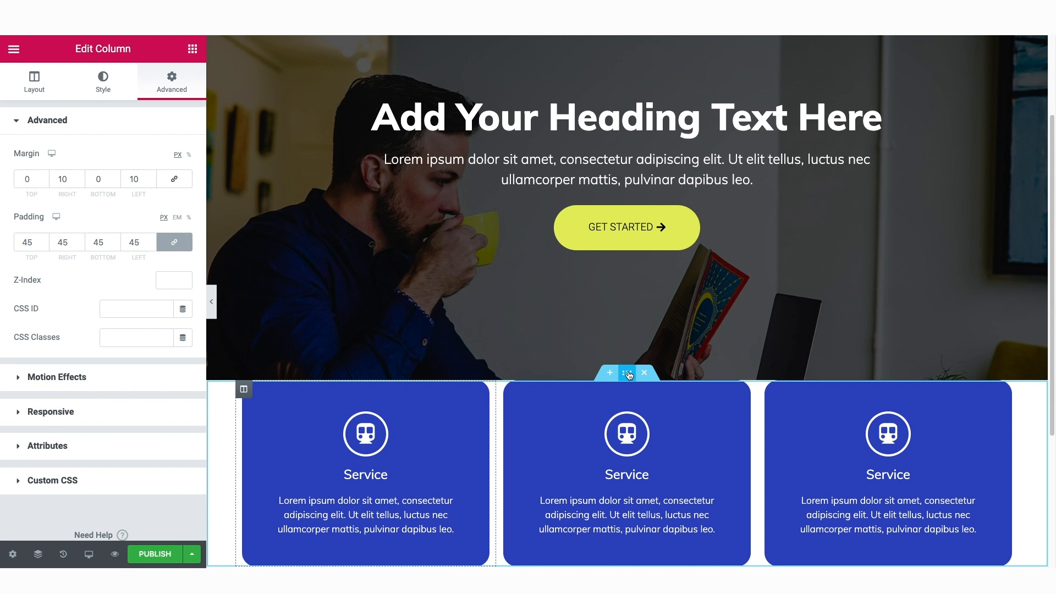
left_click(629, 373)
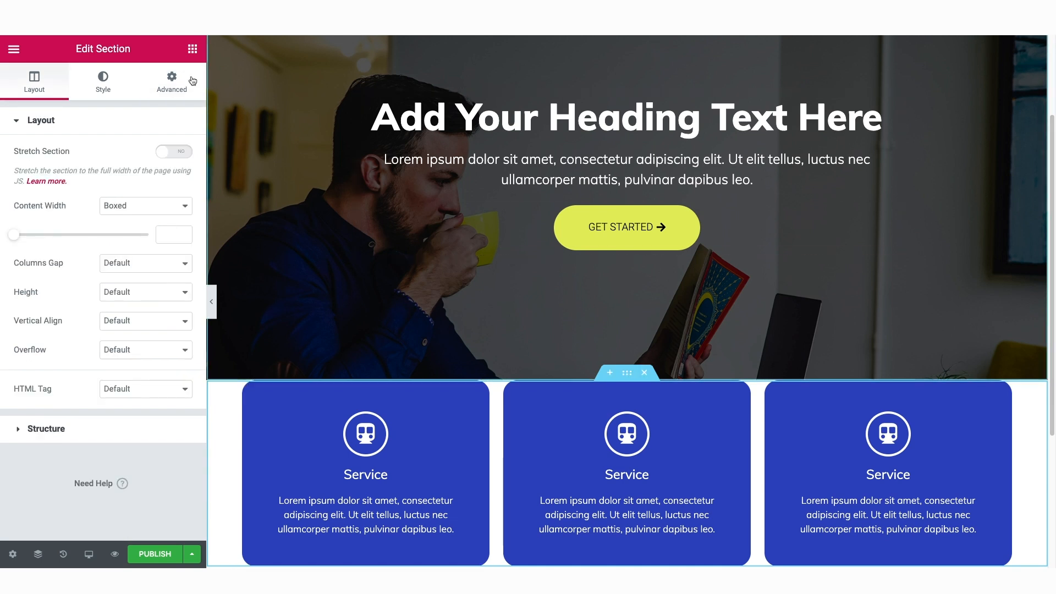
left_click(172, 81)
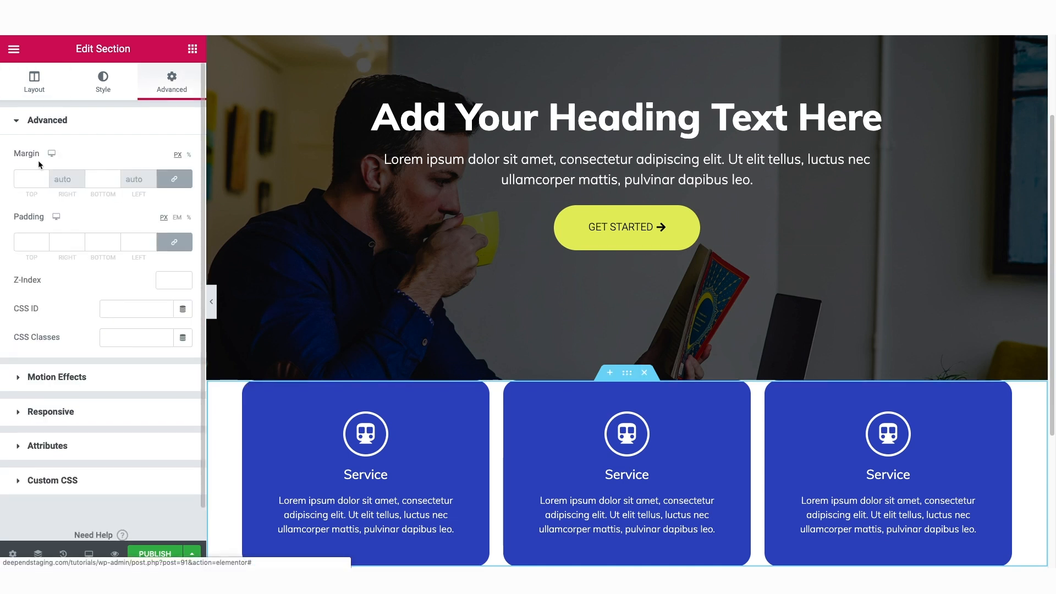
left_click(174, 179)
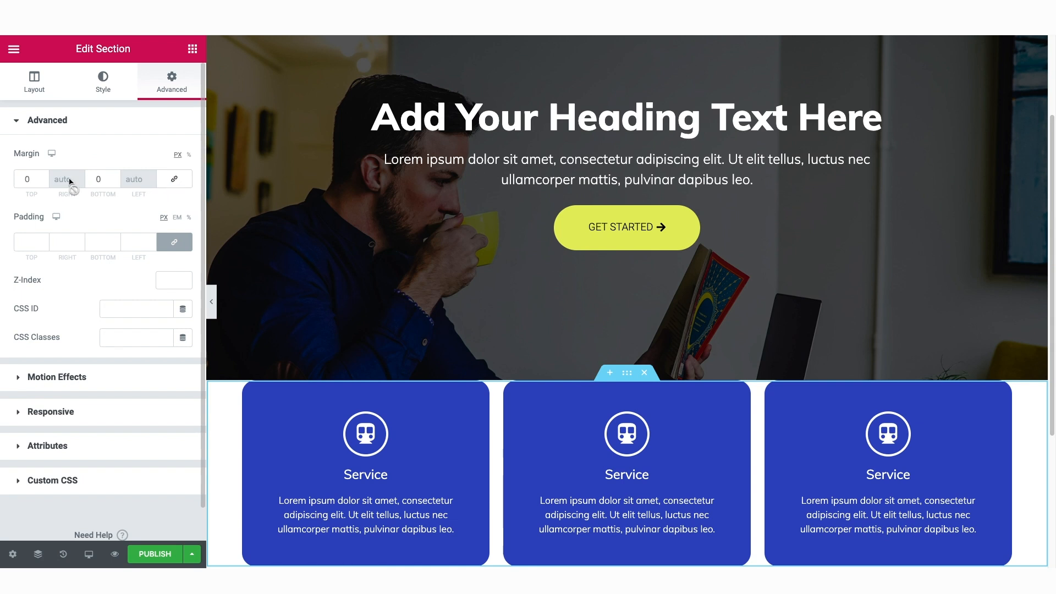
left_click_drag(43, 182, 44, 183)
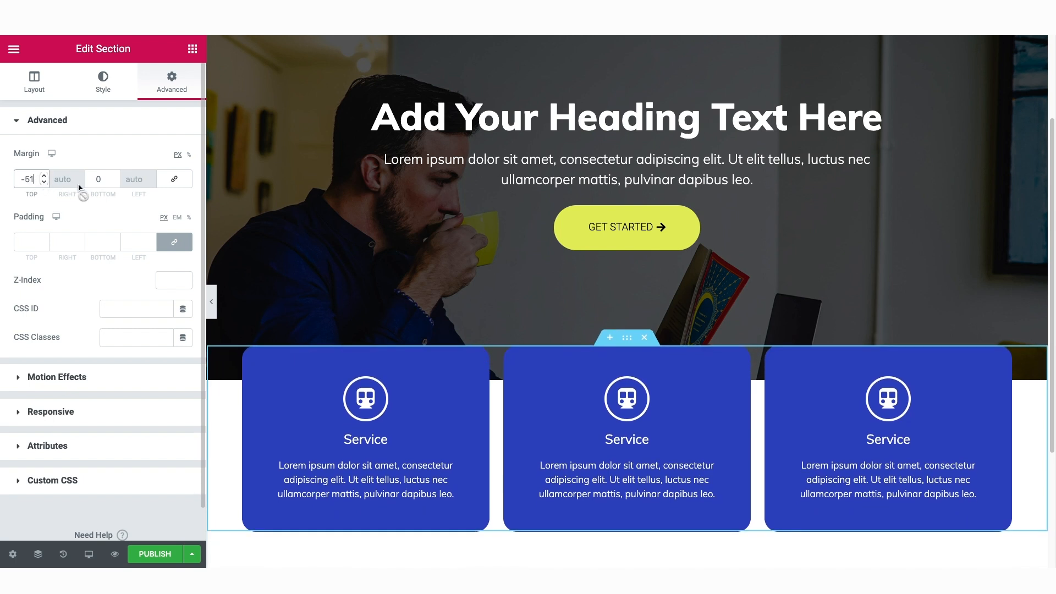
left_click(212, 301)
scroll(276, 284, "up", 2)
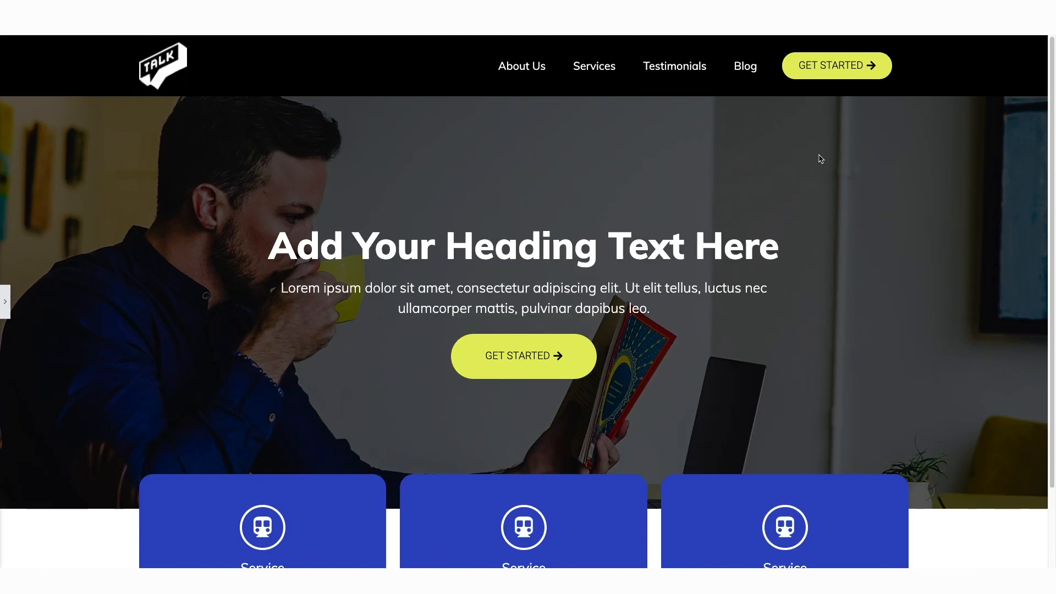
scroll(528, 302, "down", 2)
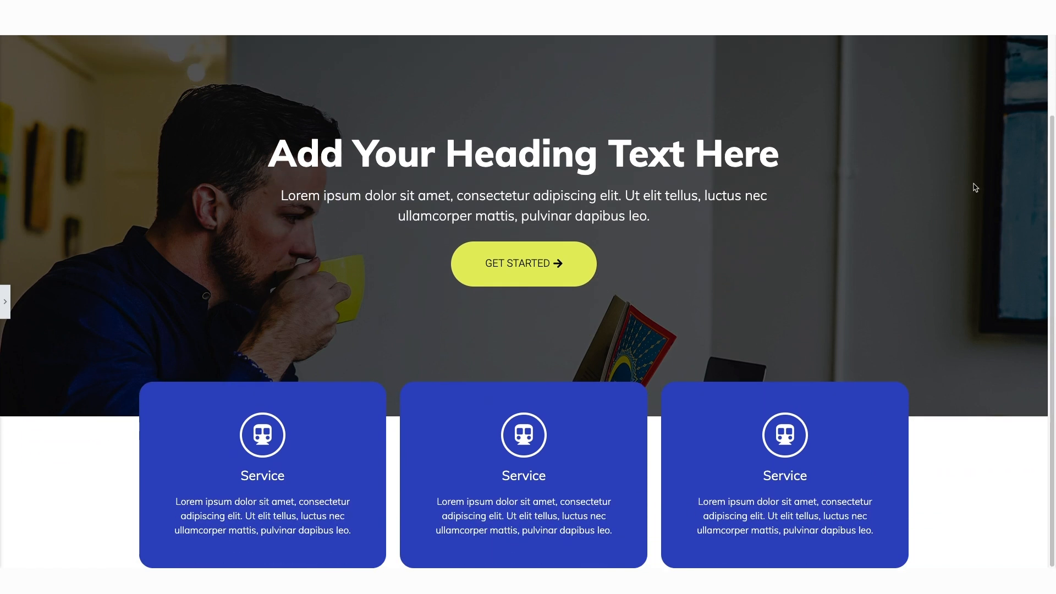
left_click(5, 301)
- Open the template library from the empty area below the services section and show its Blocks
scroll(460, 299, "down", 4)
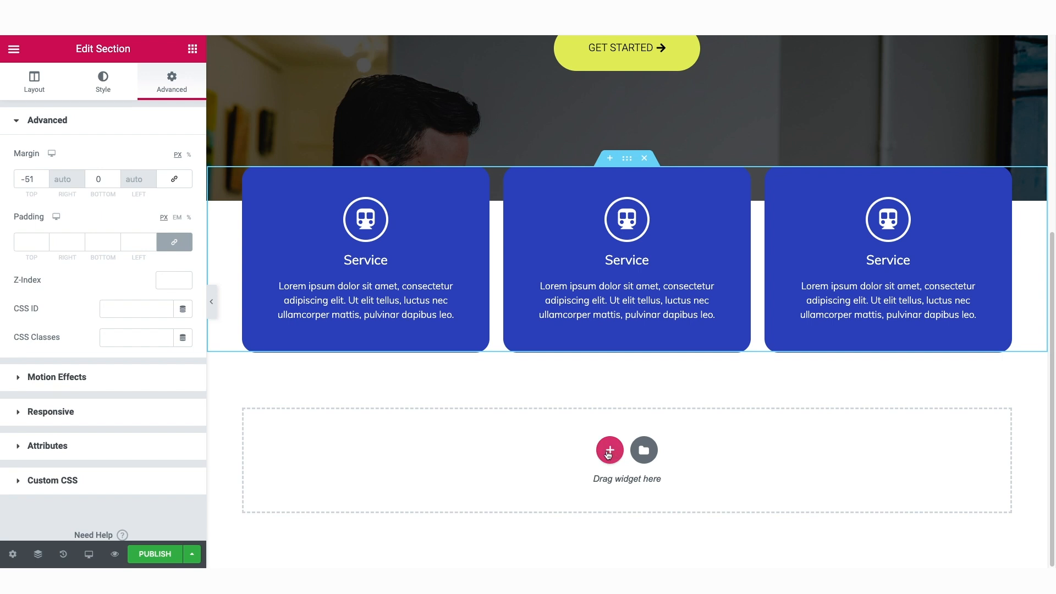
left_click(644, 451)
left_click(432, 79)
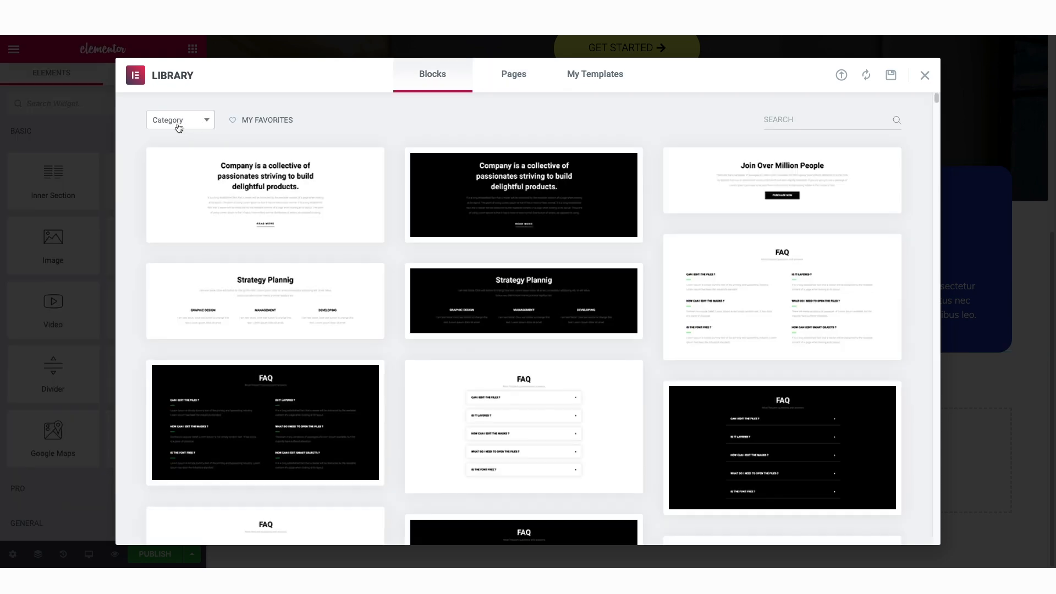
- Filter the library blocks by the Features category and insert the light "Power best Service" block
left_click(177, 126)
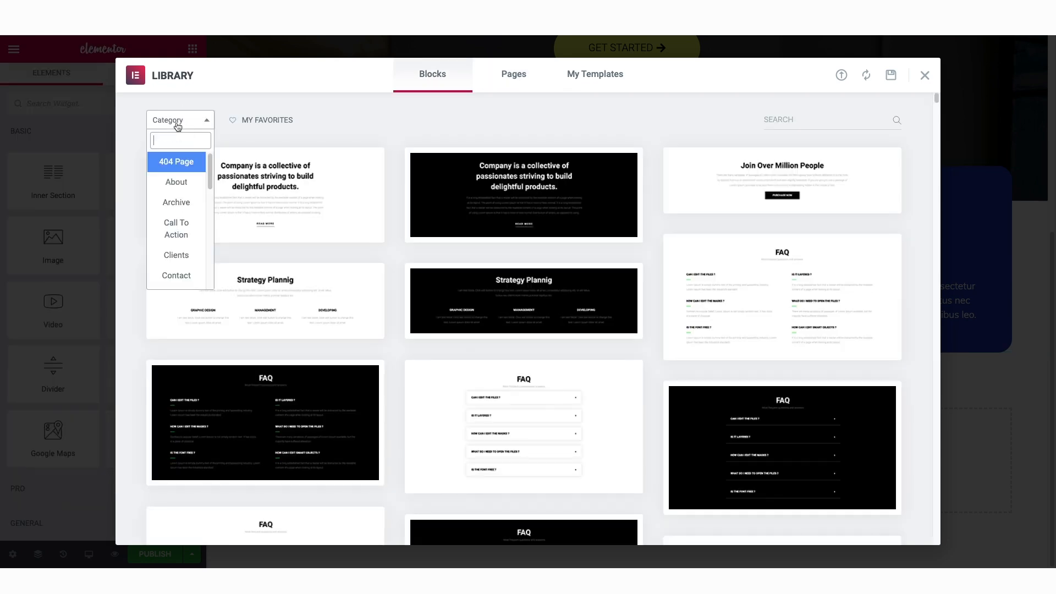
type("features")
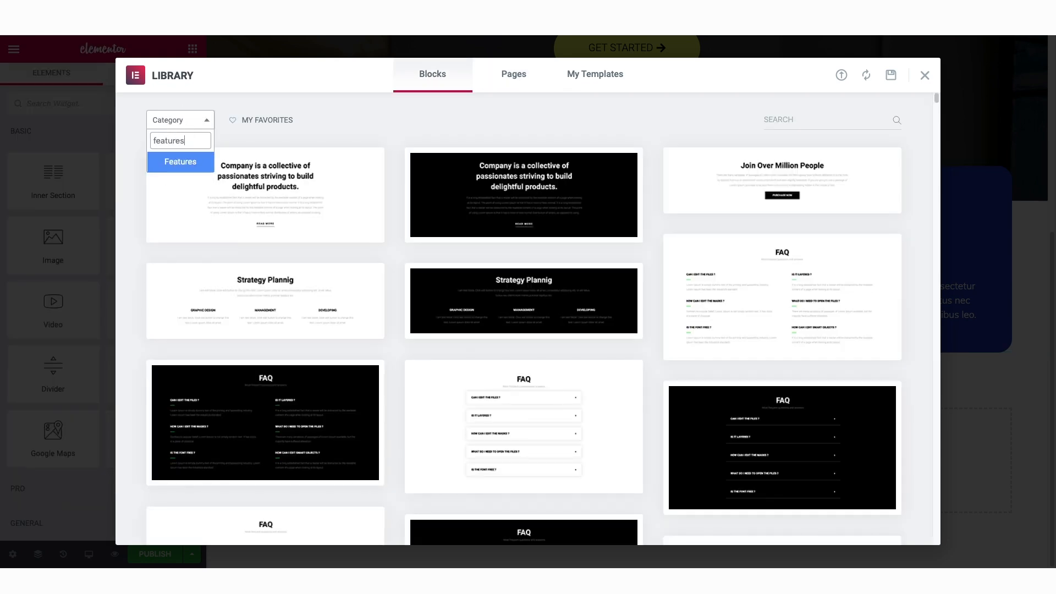
left_click(178, 165)
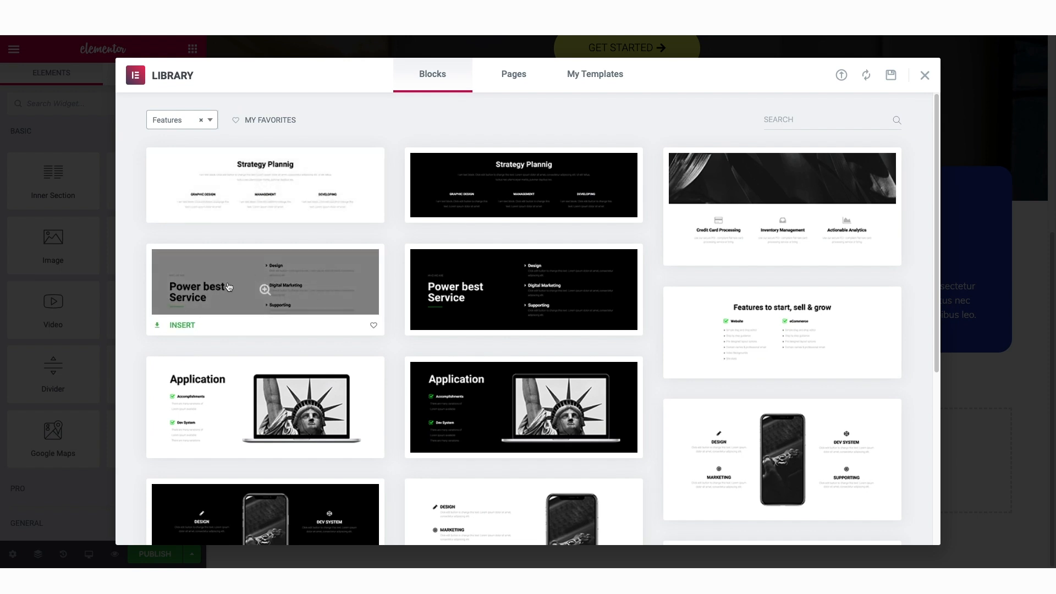
left_click(180, 327)
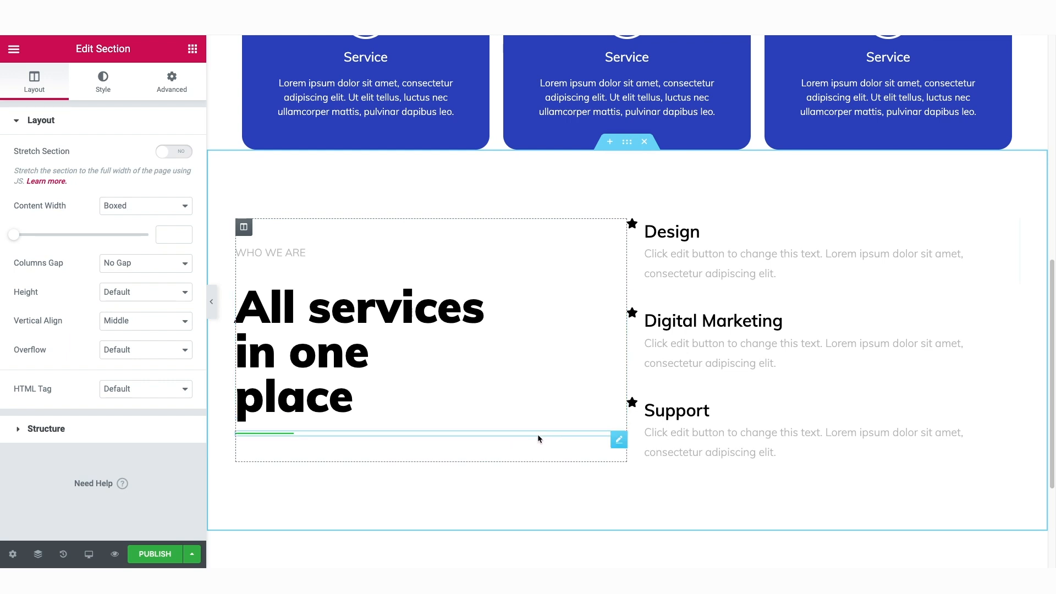
- Delete the green divider under the heading and the column listing Design, Digital Marketing and Support
right_click(253, 434)
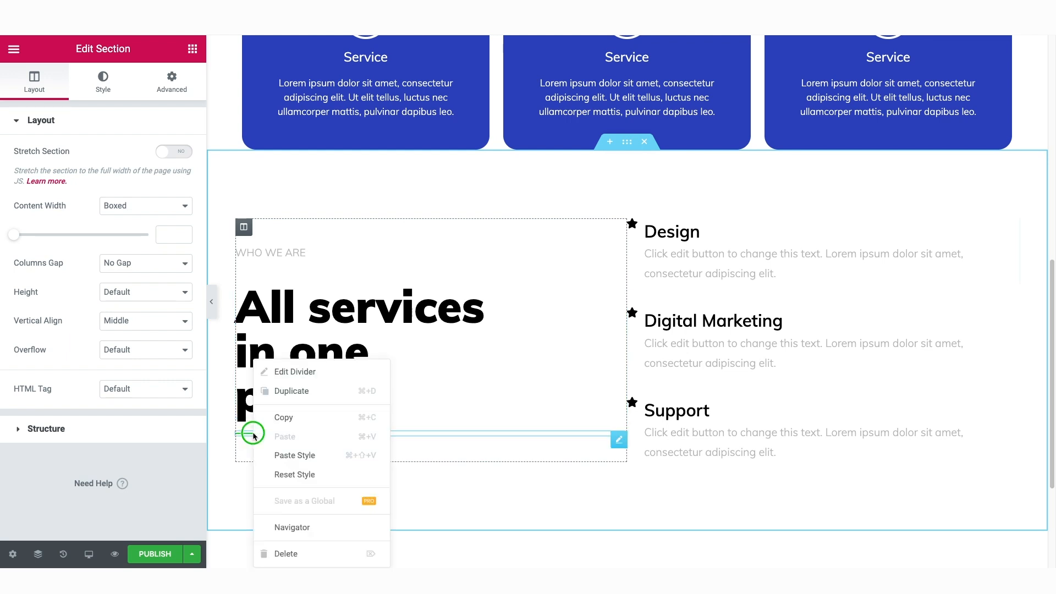
left_click(289, 555)
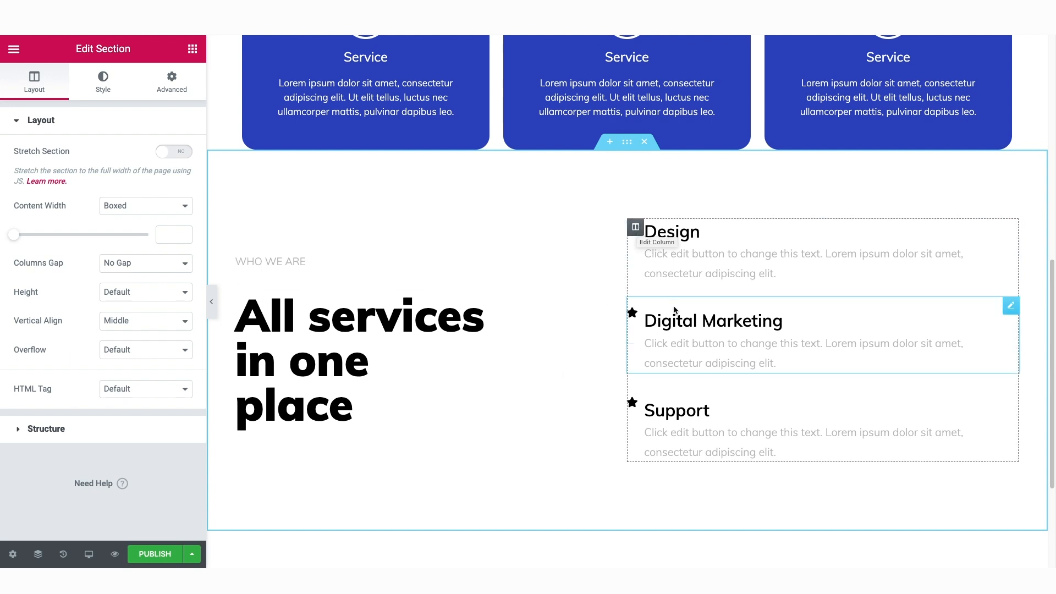
right_click(638, 228)
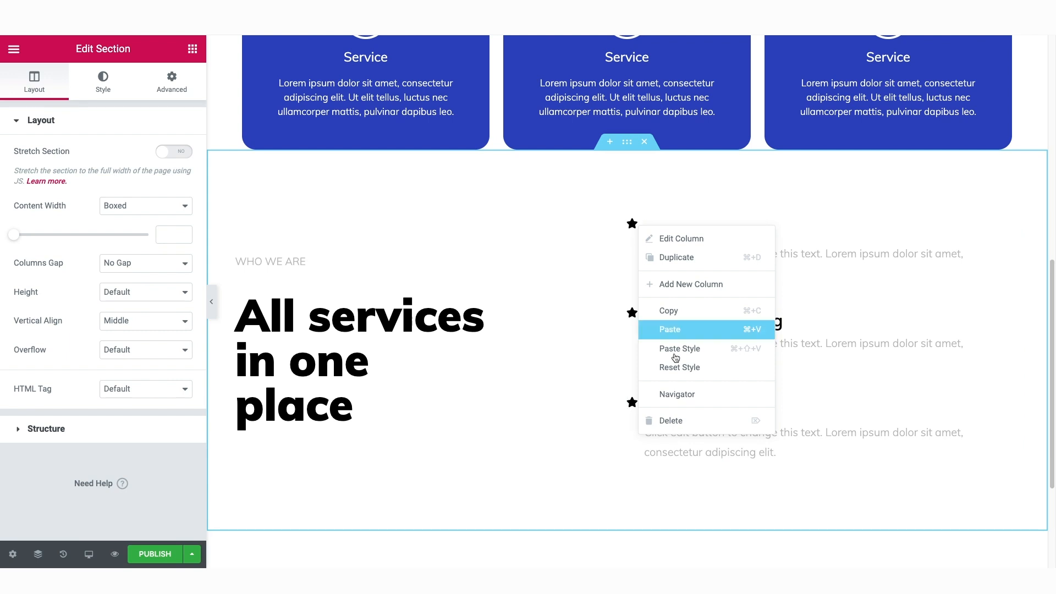
left_click(676, 421)
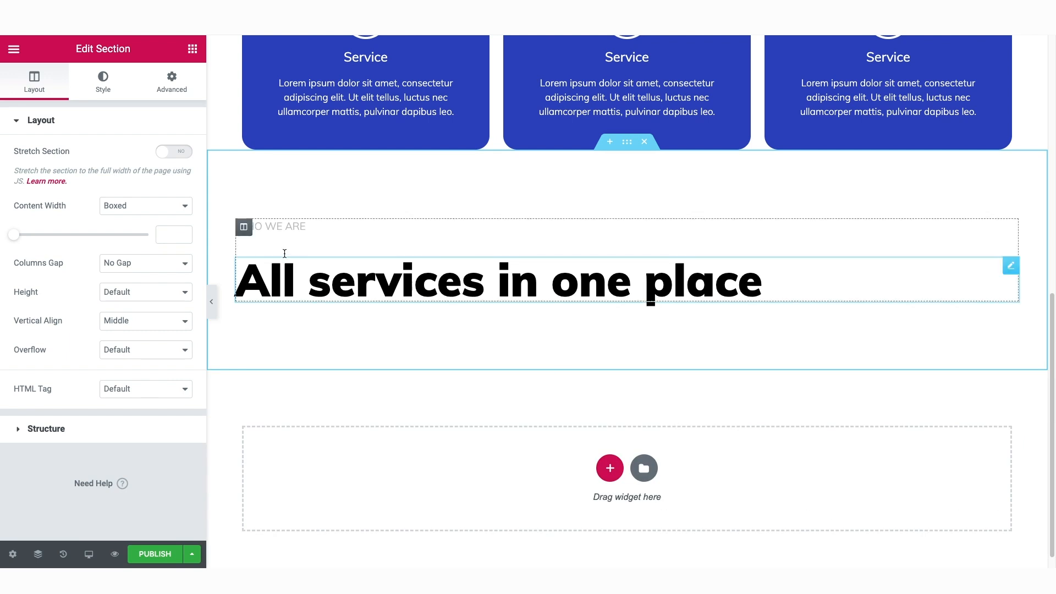
- Add a new column beside the "All services in one place" heading and place a Text Editor widget in it
right_click(244, 229)
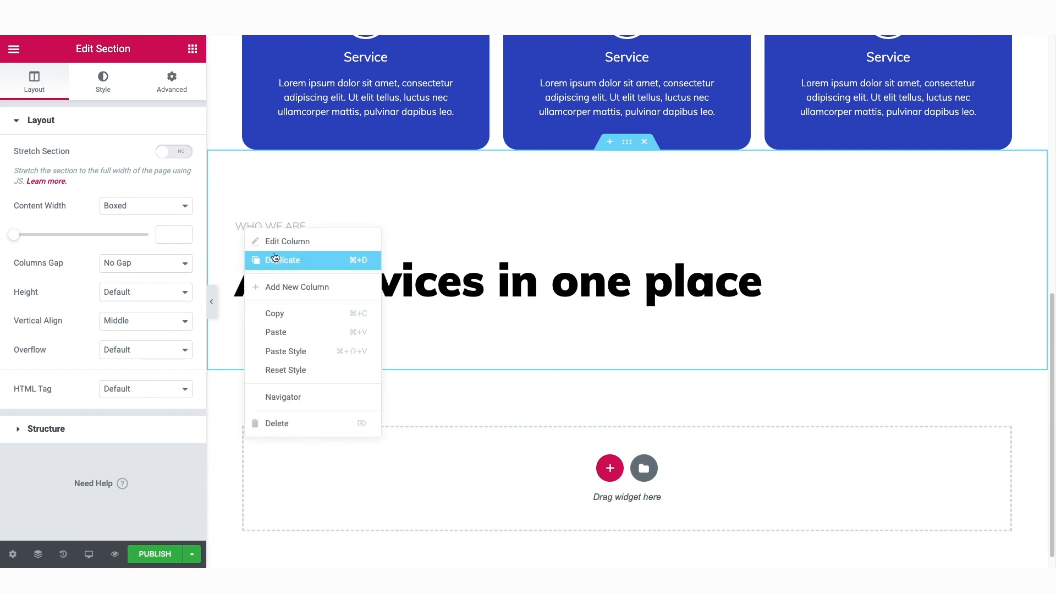
left_click(280, 287)
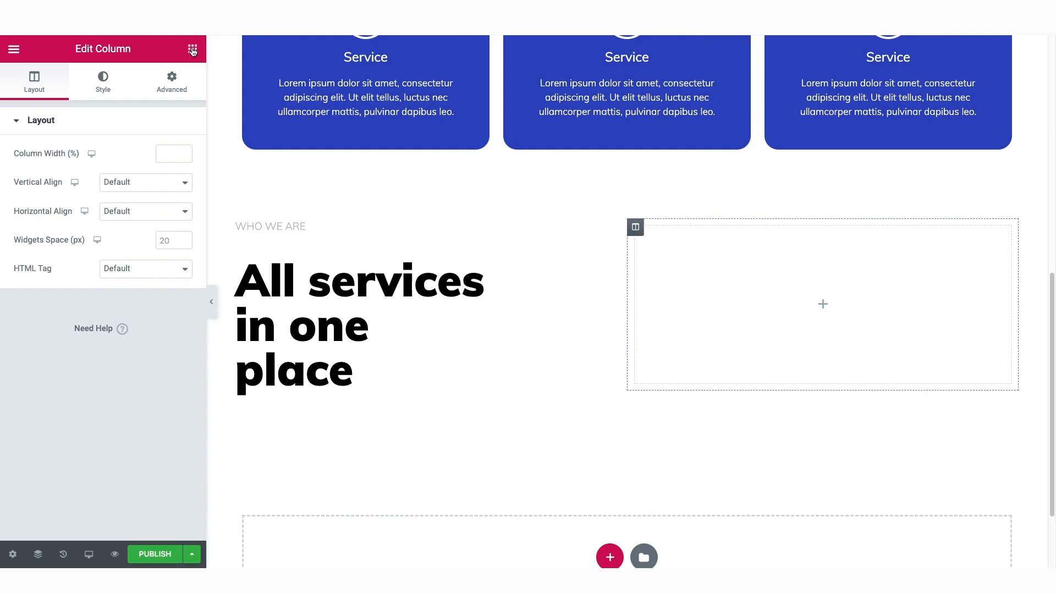
left_click(193, 51)
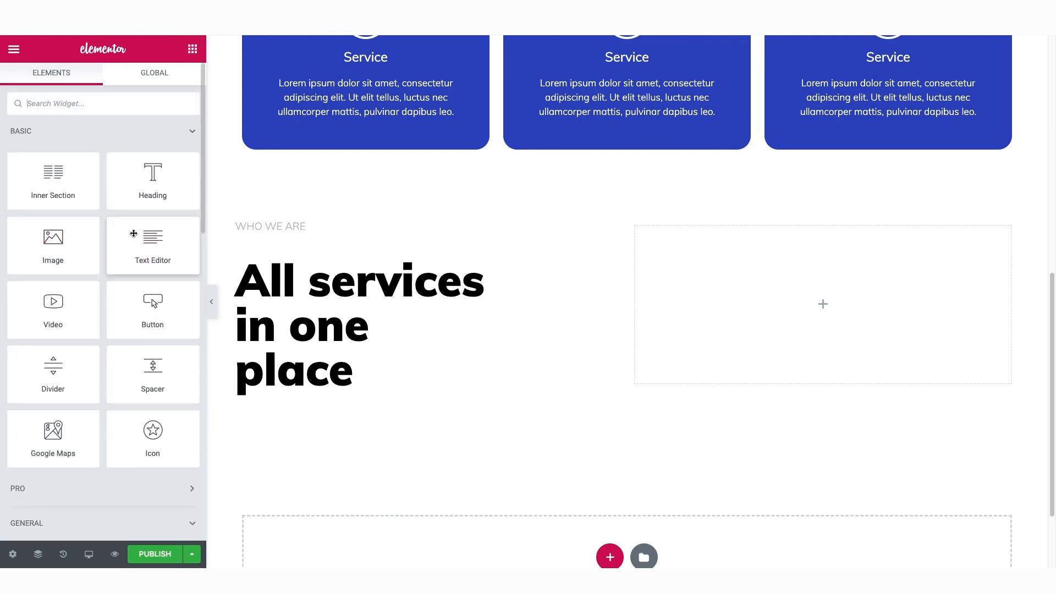
left_click_drag(150, 235, 808, 285)
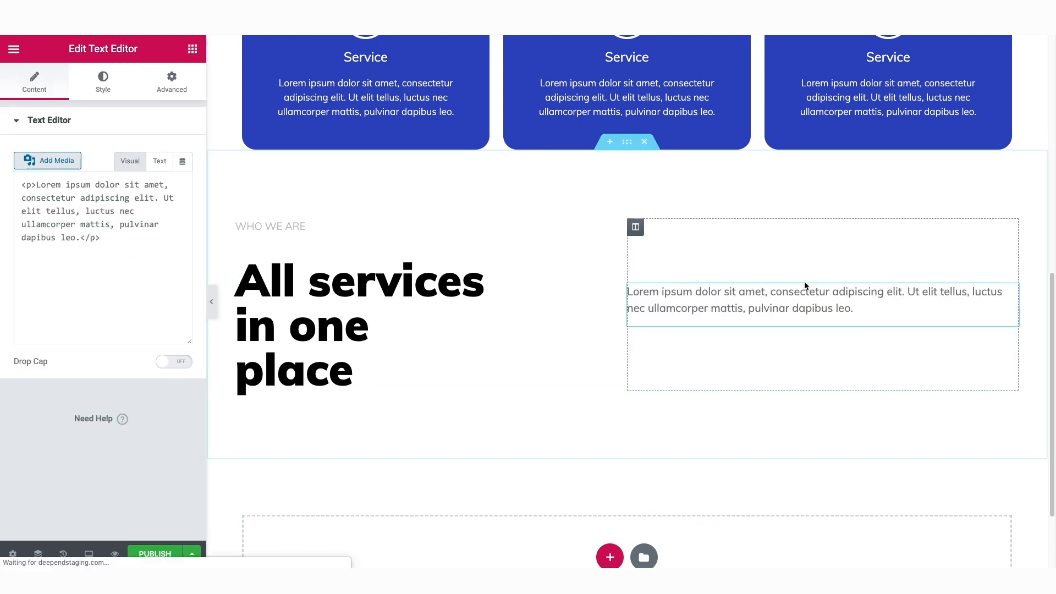
- Replace the widget's placeholder with two paragraphs running from "We help company set up business strategy" to "valley teems with vapour around me"
left_click(677, 297)
left_click_drag(21, 234, 164, 301)
type("We help company set up business strategy including design brand identiy or product design service. So company can focus on their core business. A wonderful serenity has taken possession of my entire soul, like these sweet mornings of spring which I enjoy with my whole heart. I am alone, and feel the charm. I should be incapable of drawing a single stroke at the present moment; and yet I feel that I never was a greater artist than now. When, while the lovely valley teems with vapour around me")
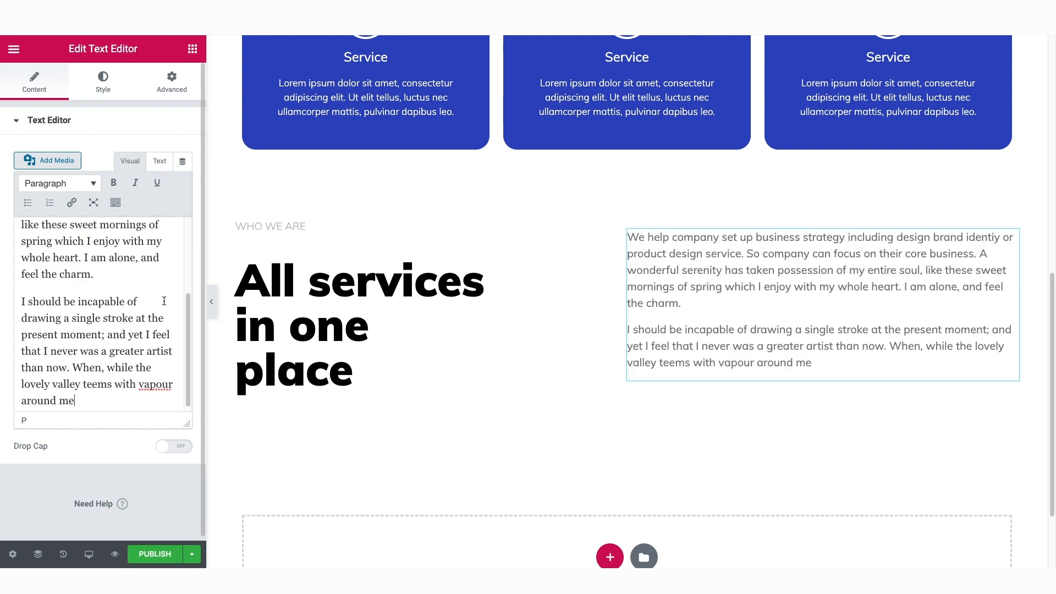
- Set the right padding of the "All services in one place" heading to 30 px
left_click(609, 290)
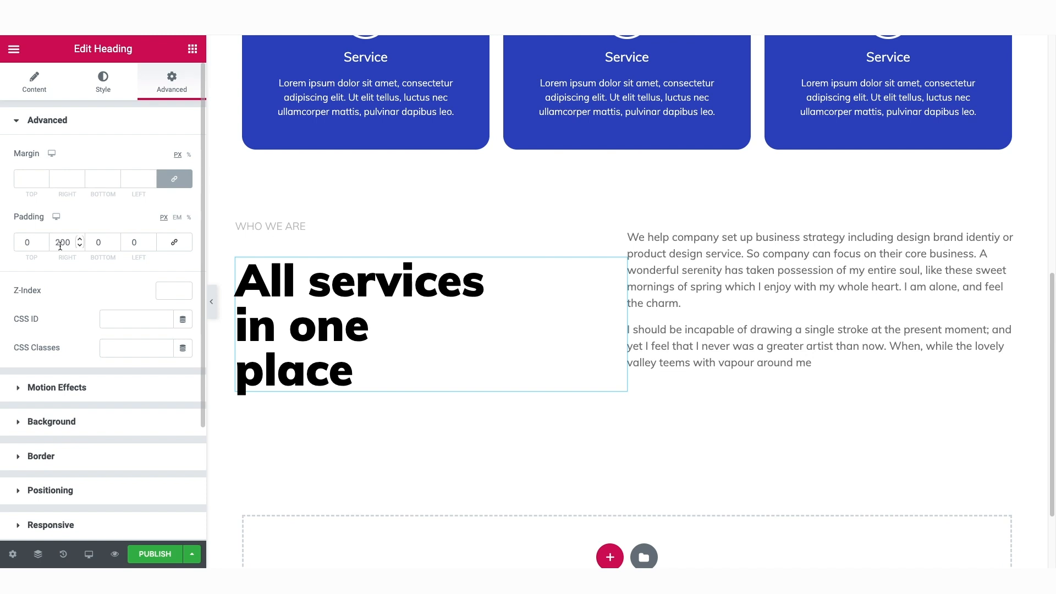
double_click(61, 243)
type("0")
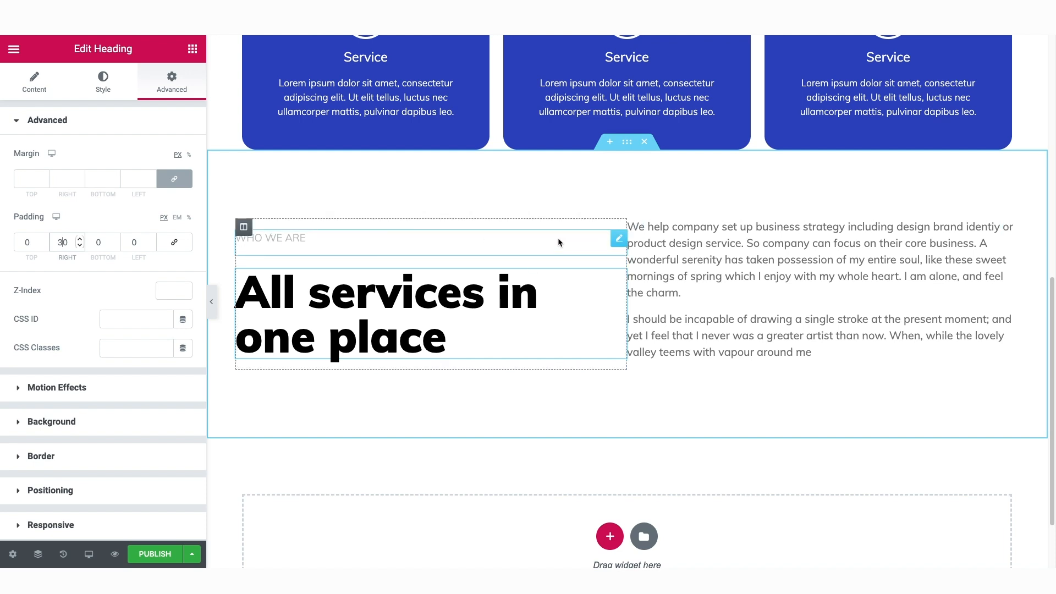
- Change the text color of the "WHO WE ARE" label to black (#000000)
left_click(619, 240)
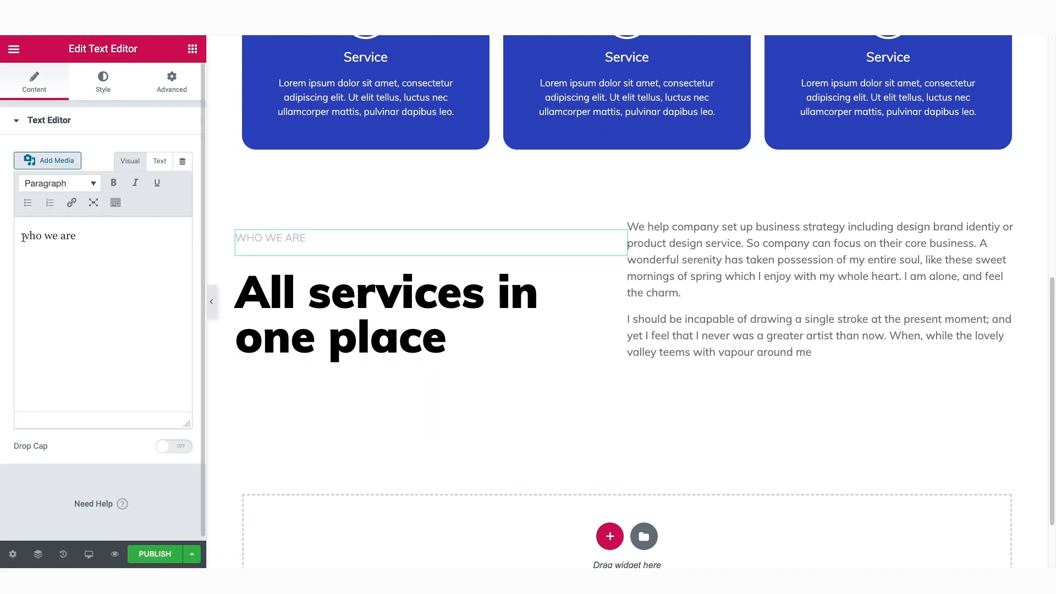
left_click(104, 84)
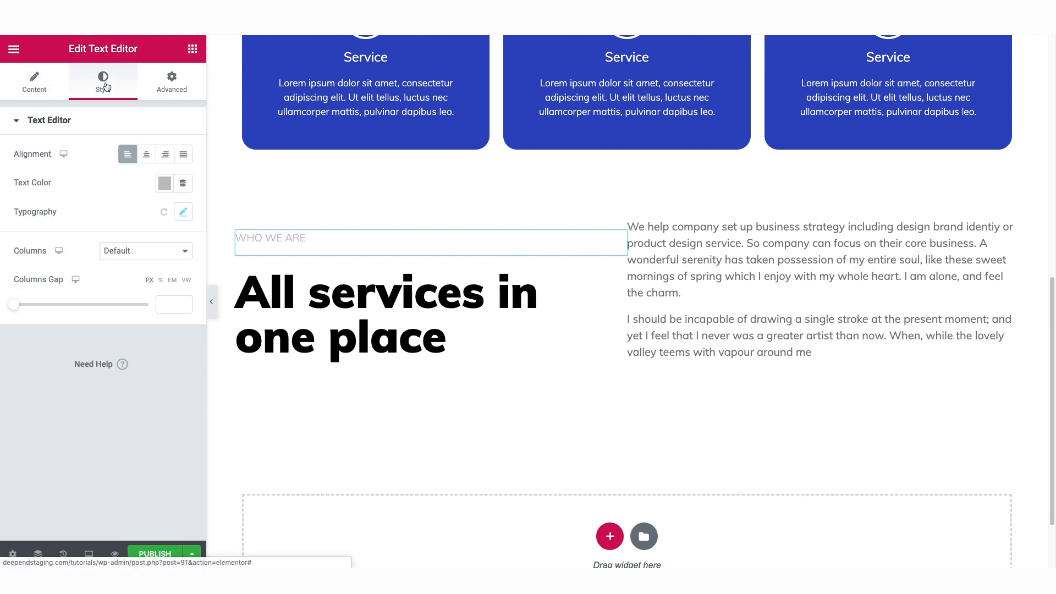
left_click(165, 184)
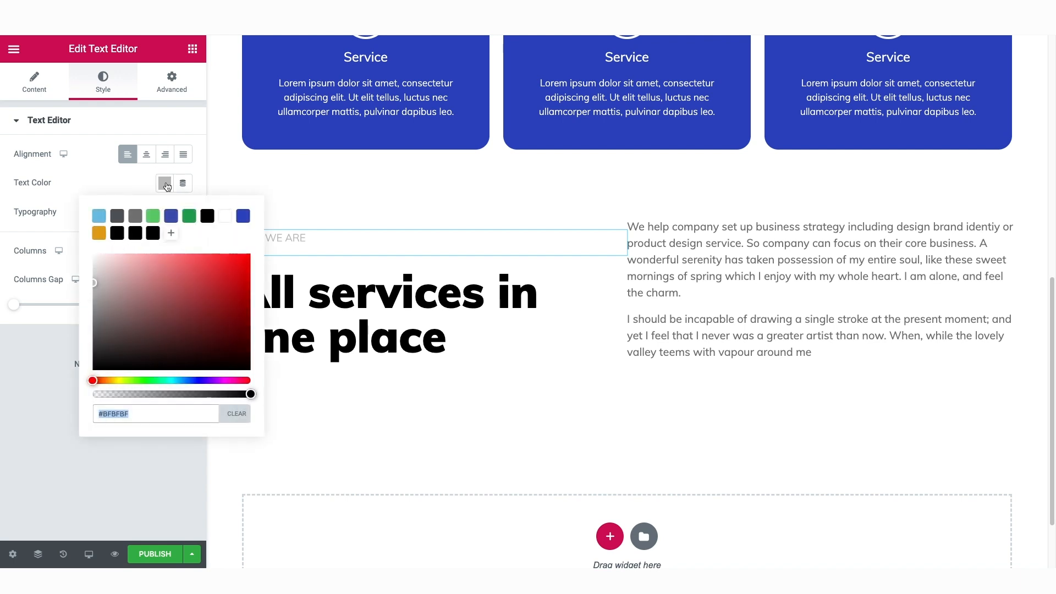
left_click(152, 234)
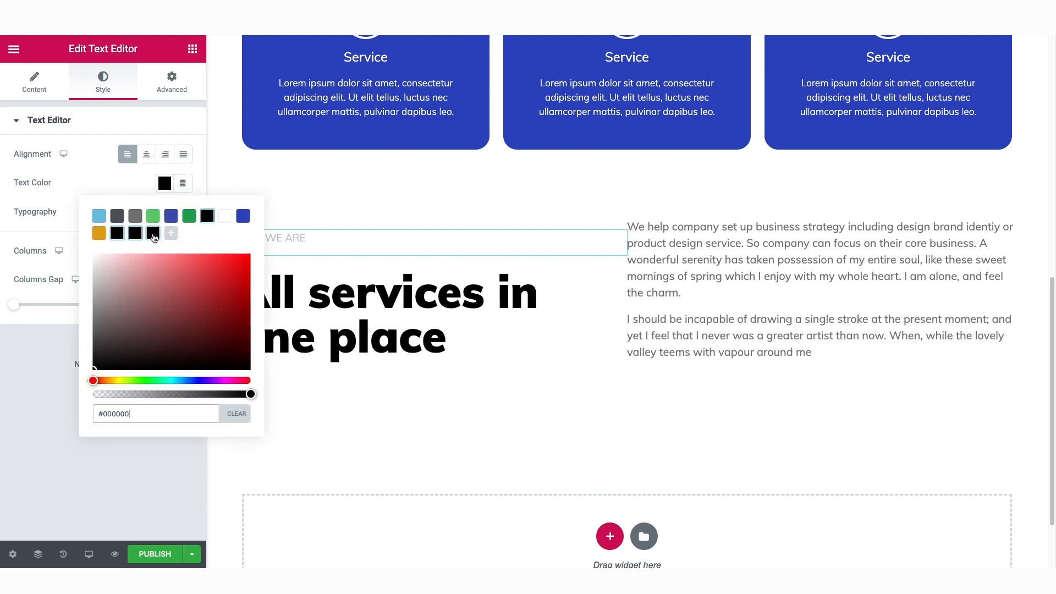
left_click(153, 216)
left_click(153, 234)
left_click(137, 185)
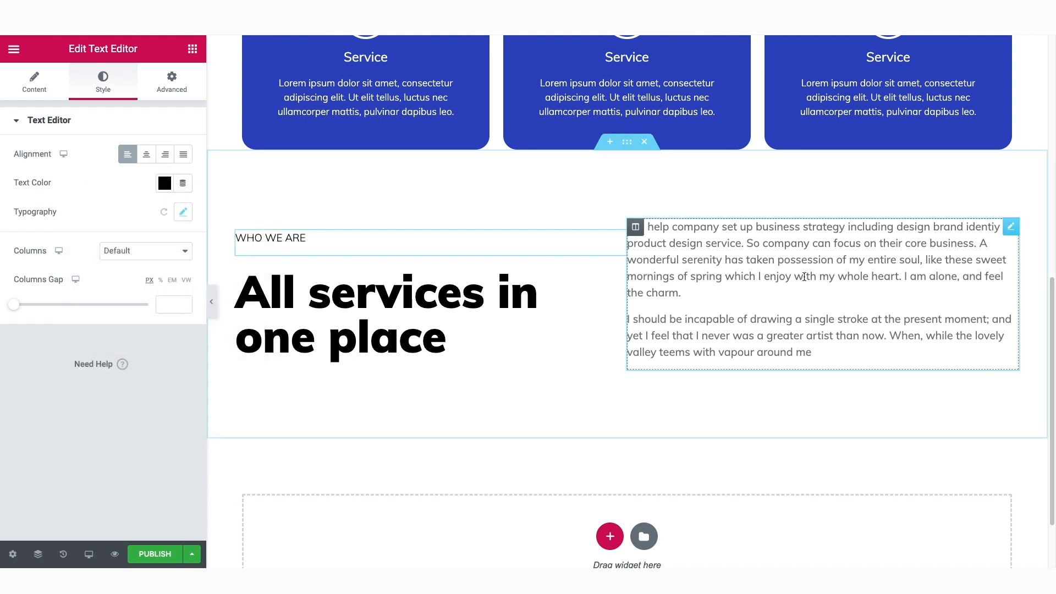
- Change the text color of the two-paragraph company description to black
left_click(796, 259)
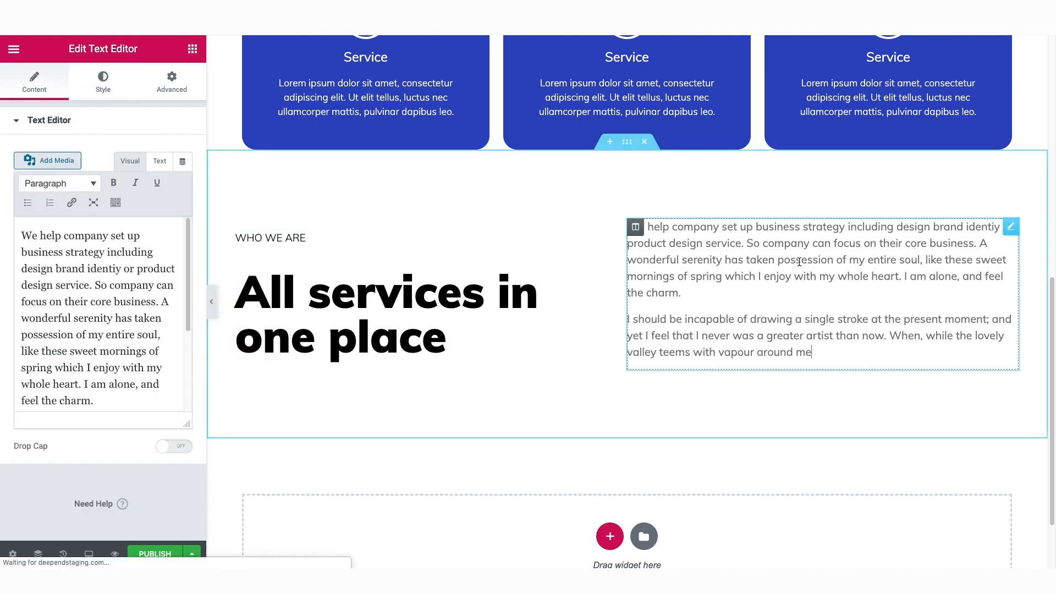
left_click(102, 82)
left_click(165, 185)
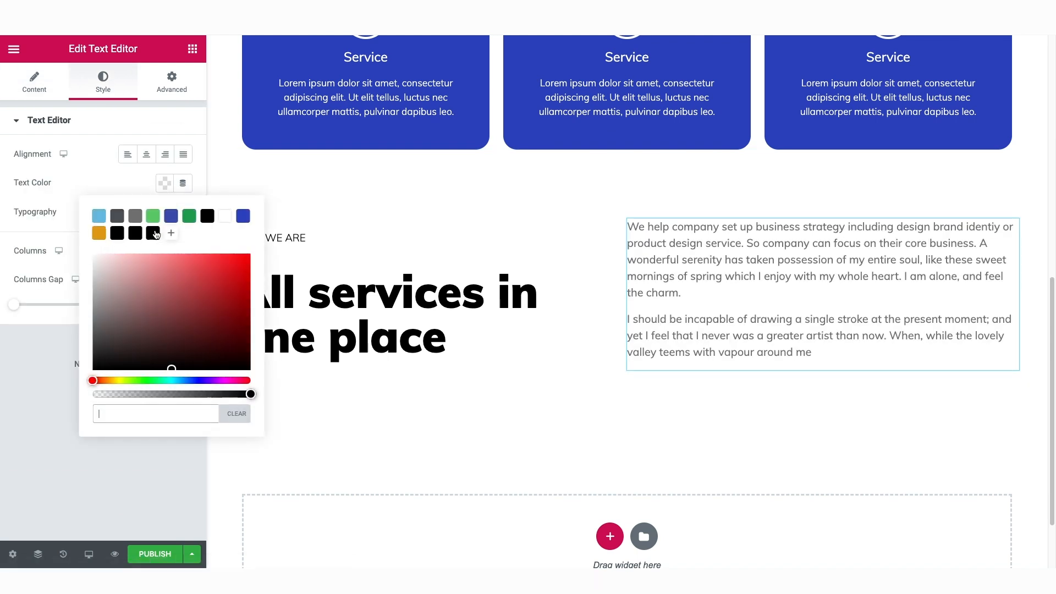
left_click(153, 233)
left_click(165, 183)
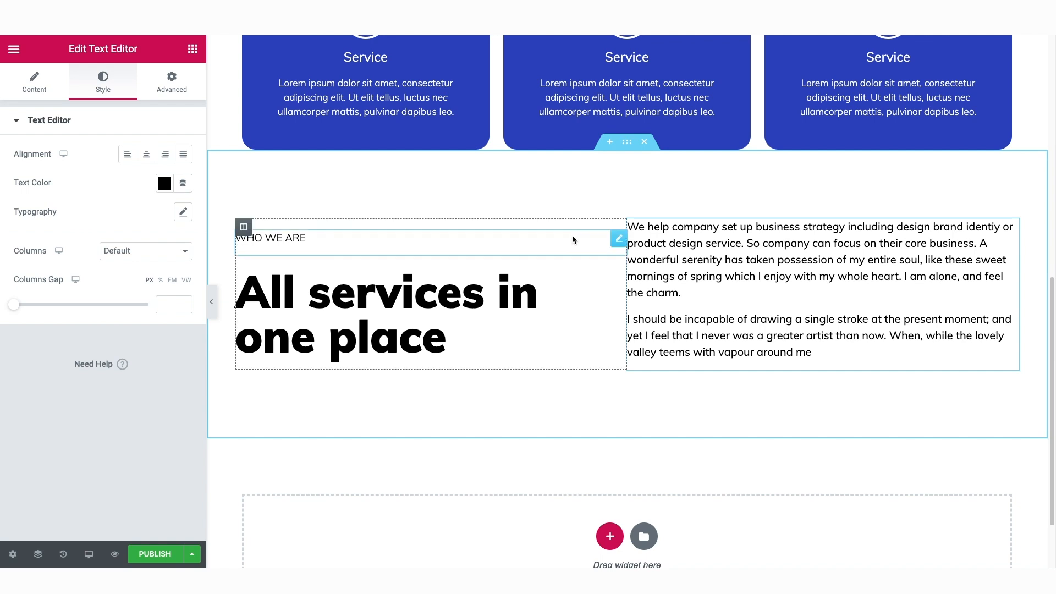
- Give the "All services in one place" section a classic background in light grey #F6F6F6 and preview it at full page width
scroll(574, 242, "up", 2)
scroll(577, 252, "down", 1)
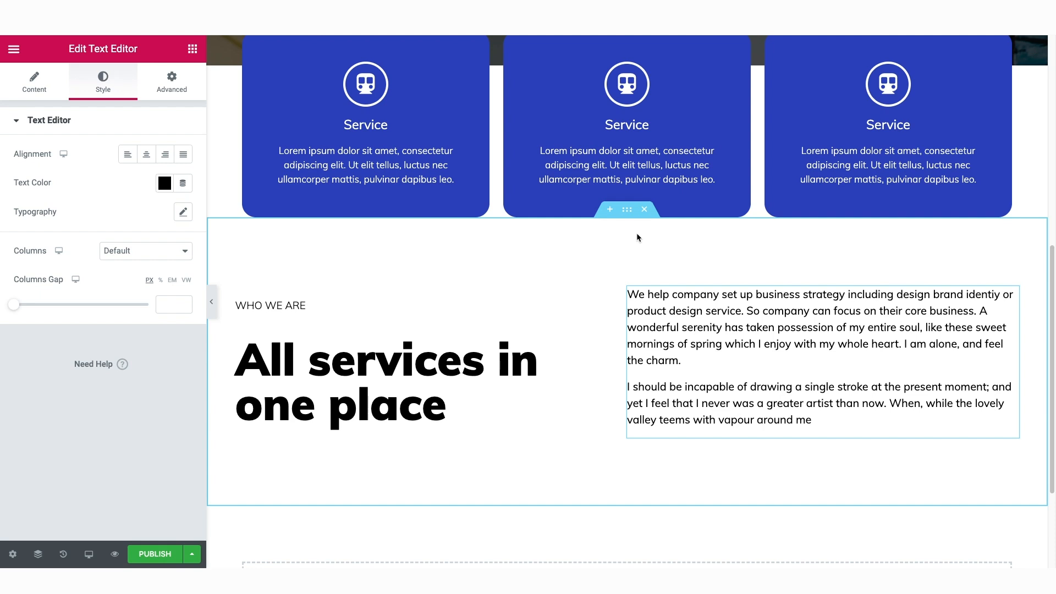
left_click(627, 210)
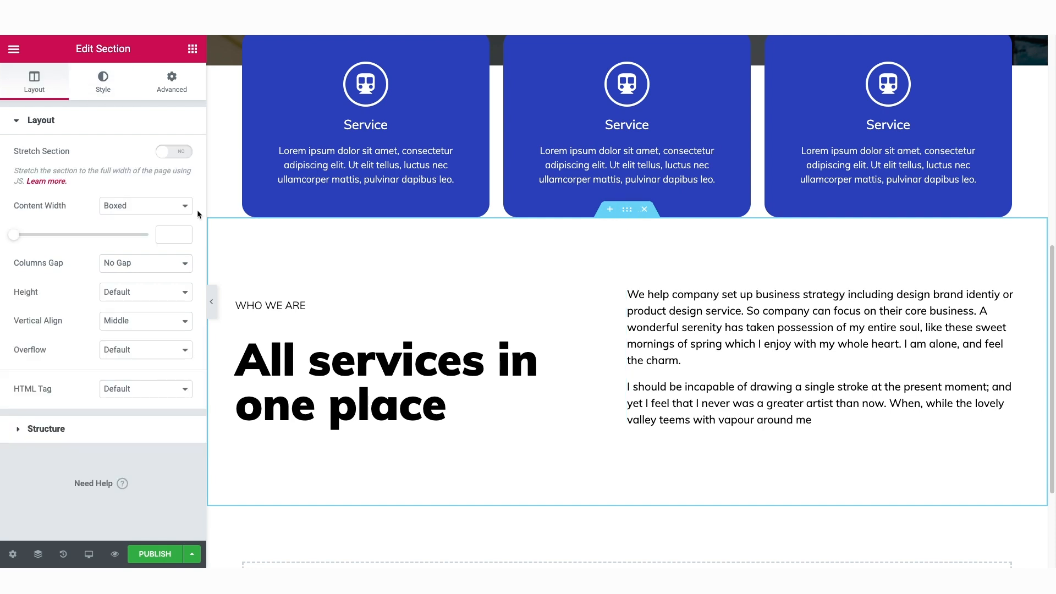
left_click(107, 88)
left_click(126, 187)
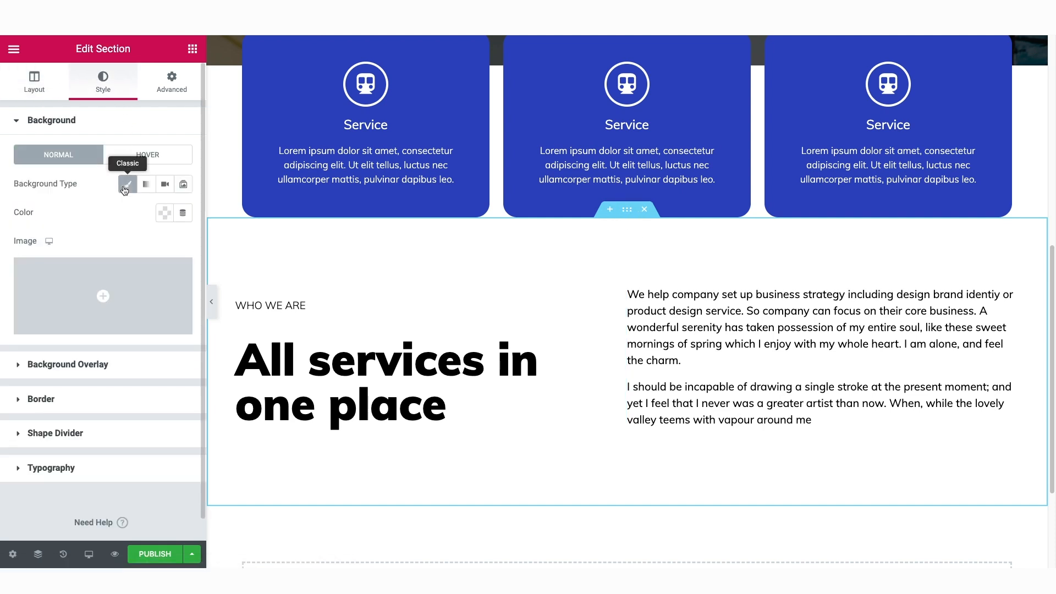
left_click(164, 213)
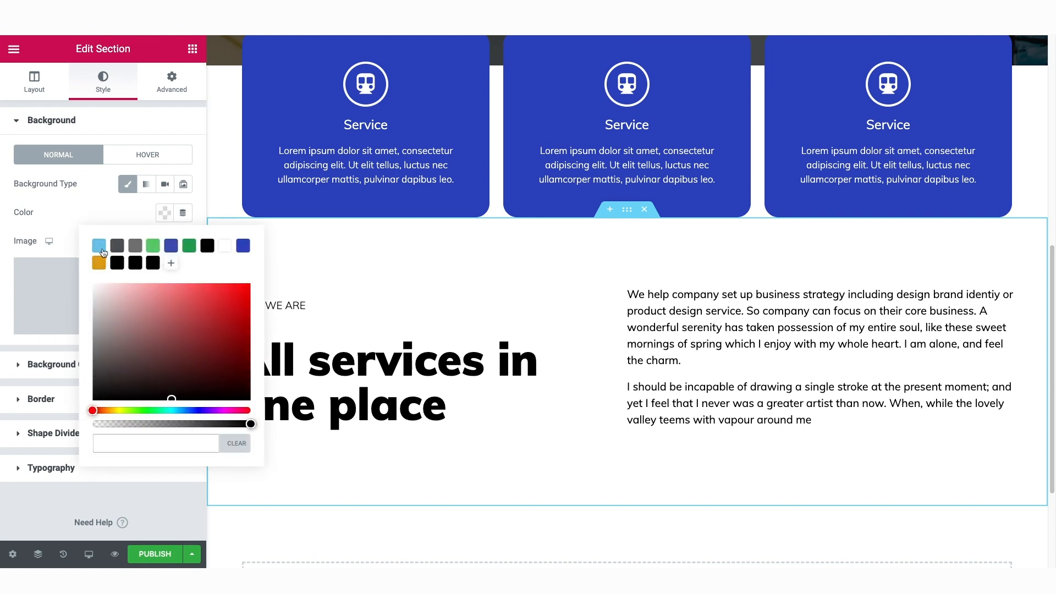
left_click_drag(102, 366, 87, 289)
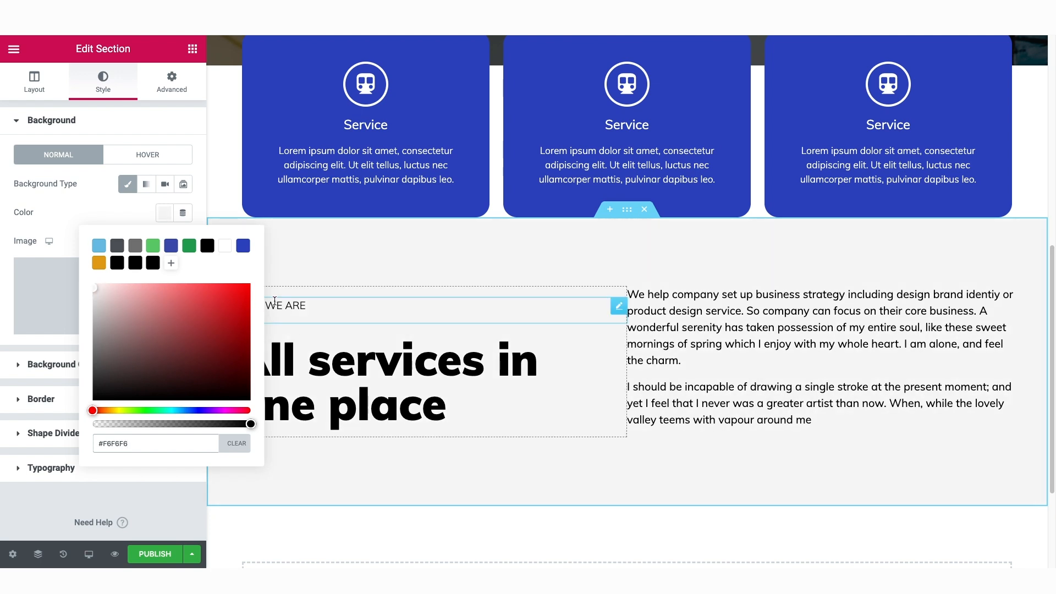
left_click(320, 271)
left_click(163, 213)
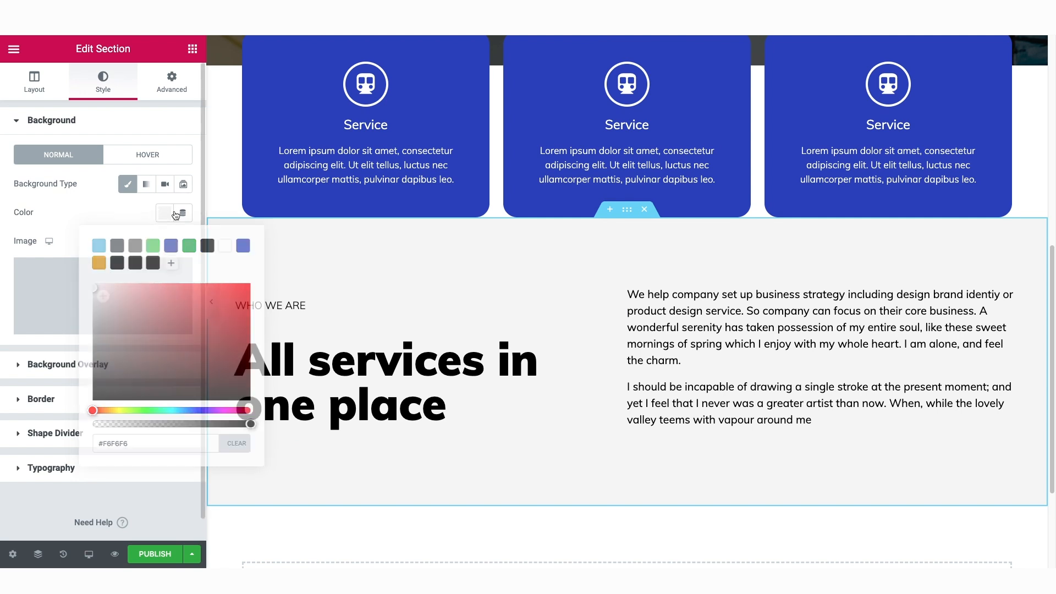
left_click(214, 300)
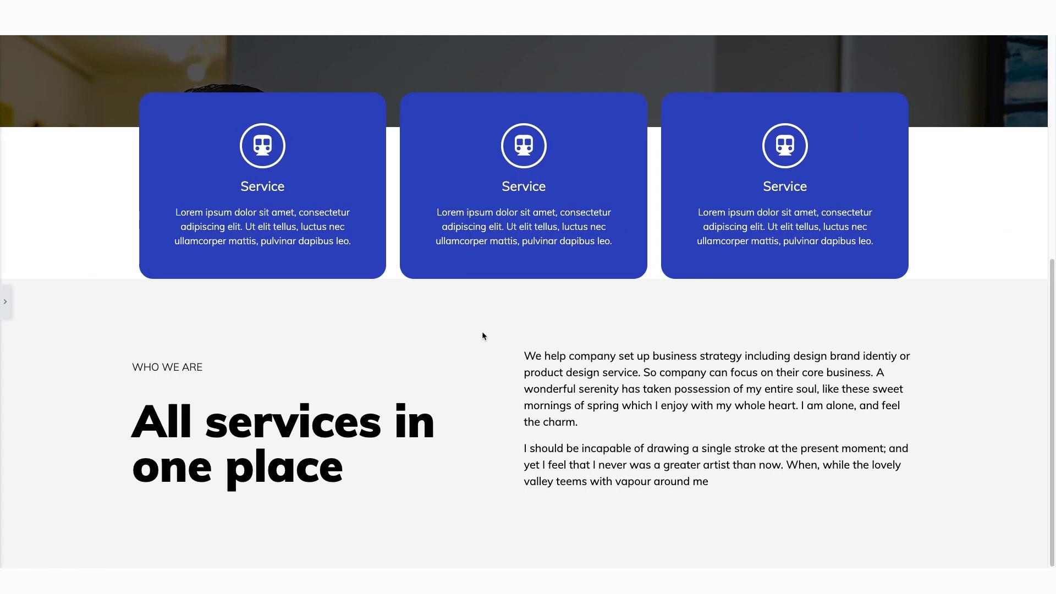
left_click(5, 304)
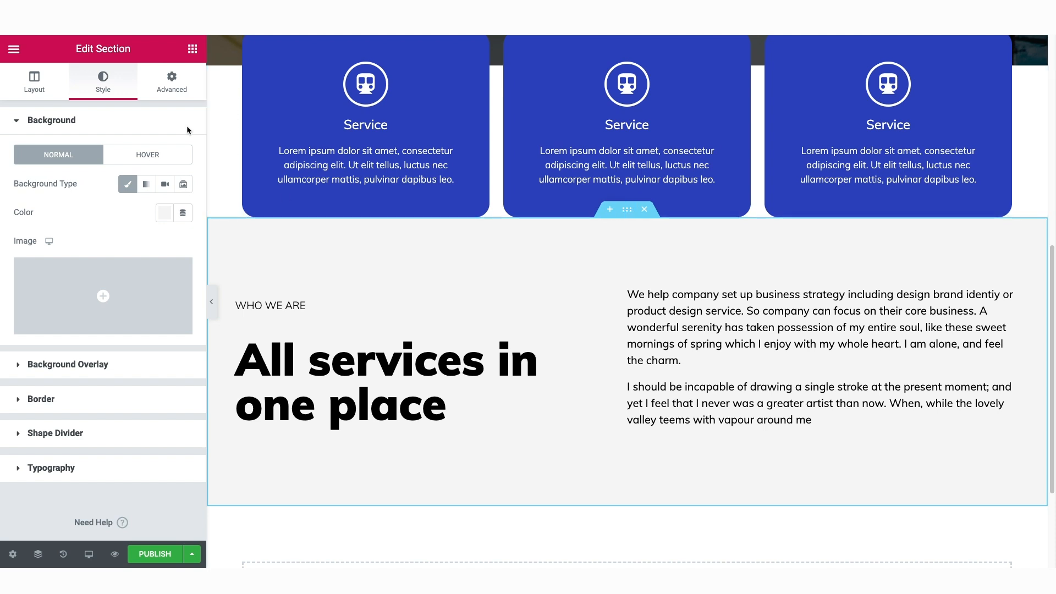
- Give the "All services in one place" section 50 px top and bottom margins and a boxed content width of 910
left_click(172, 84)
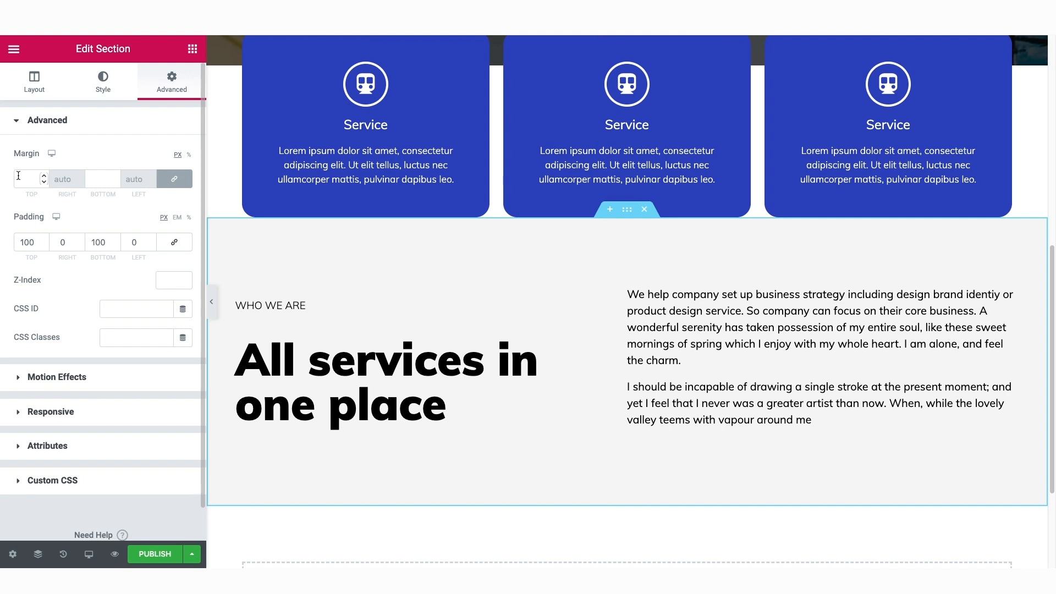
scroll(260, 172, "up", 1)
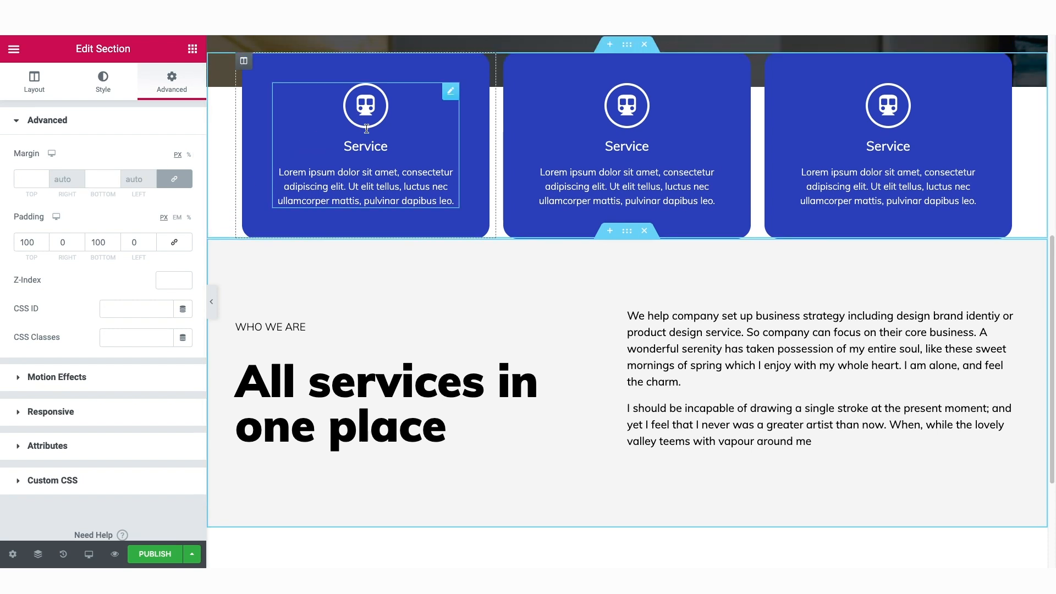
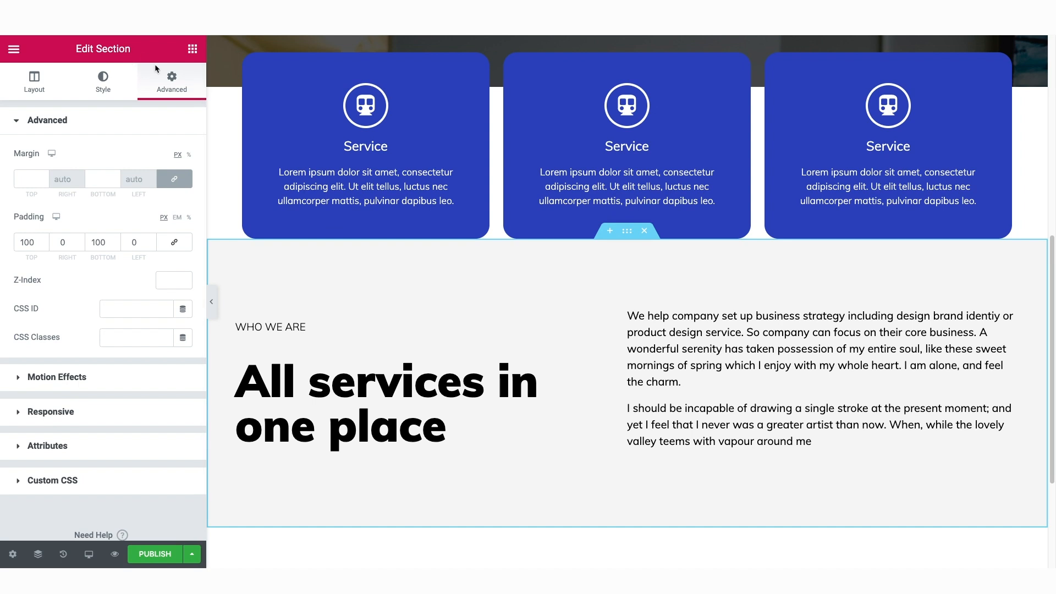
left_click(31, 177)
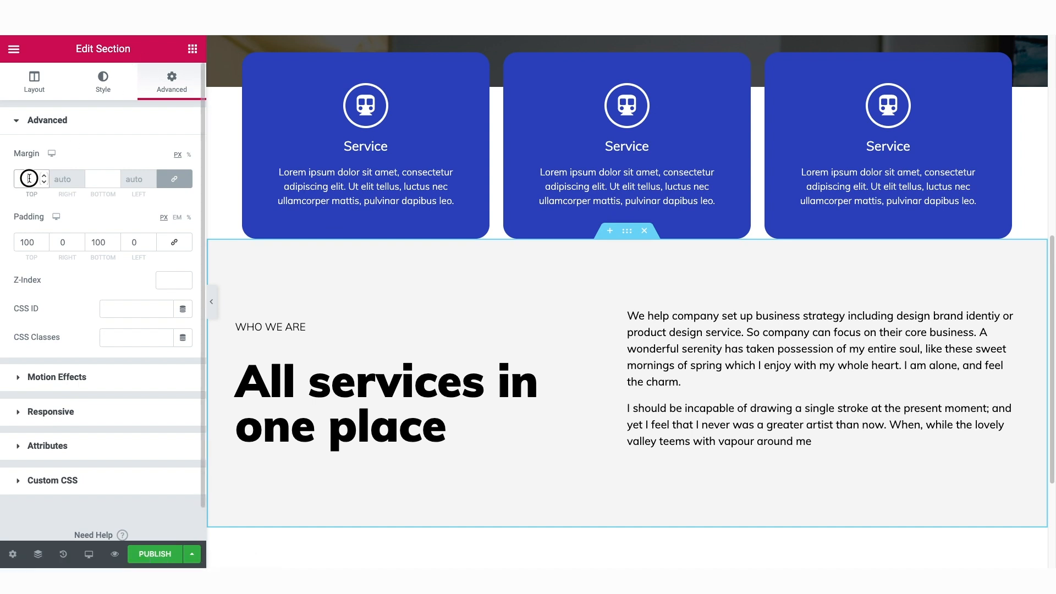
type("50")
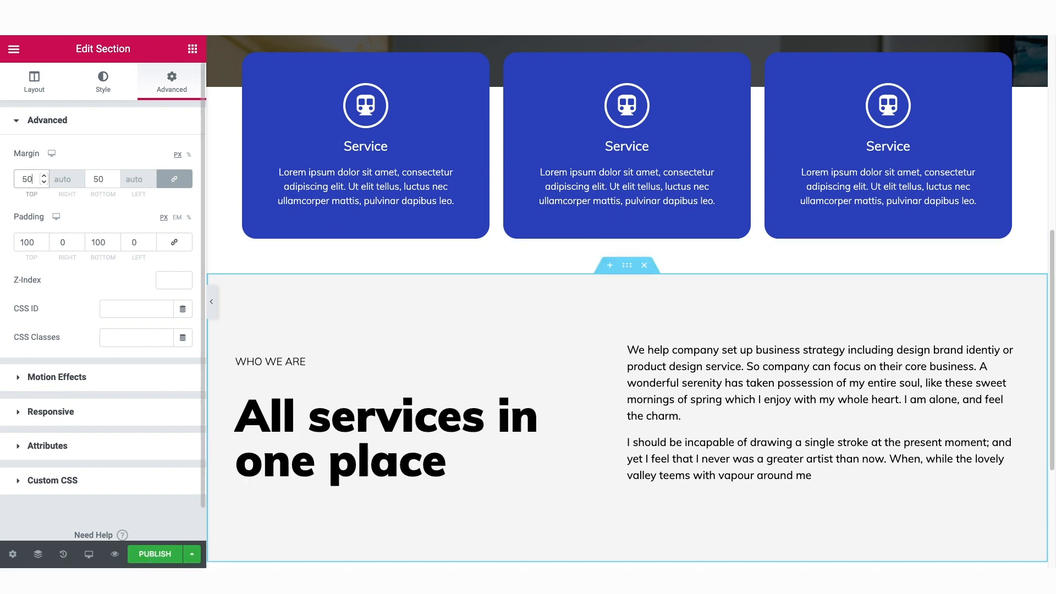
scroll(880, 329, "down", 3)
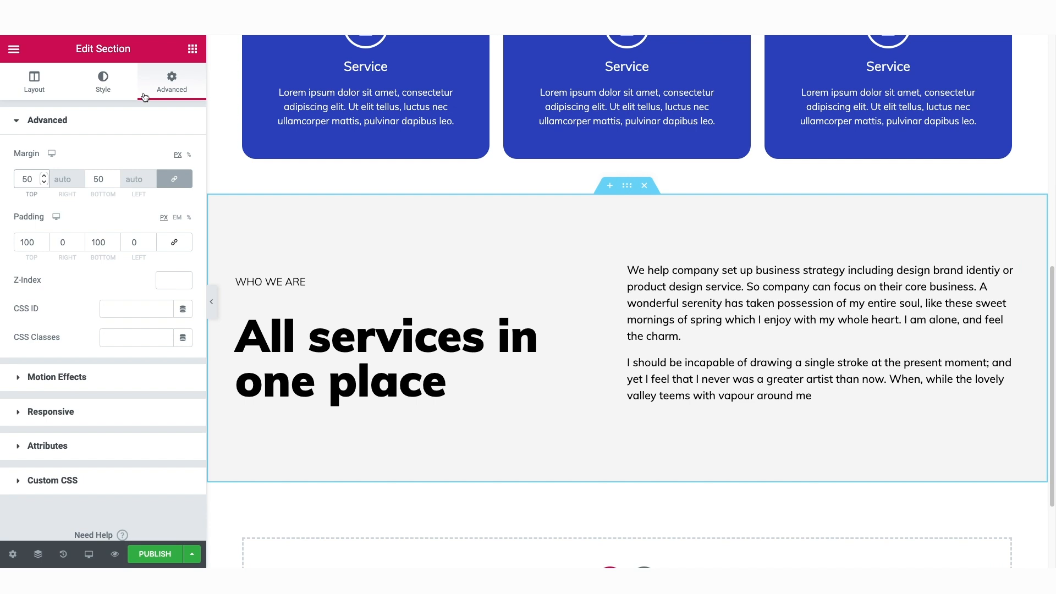
left_click(34, 82)
left_click_drag(15, 236, 67, 243)
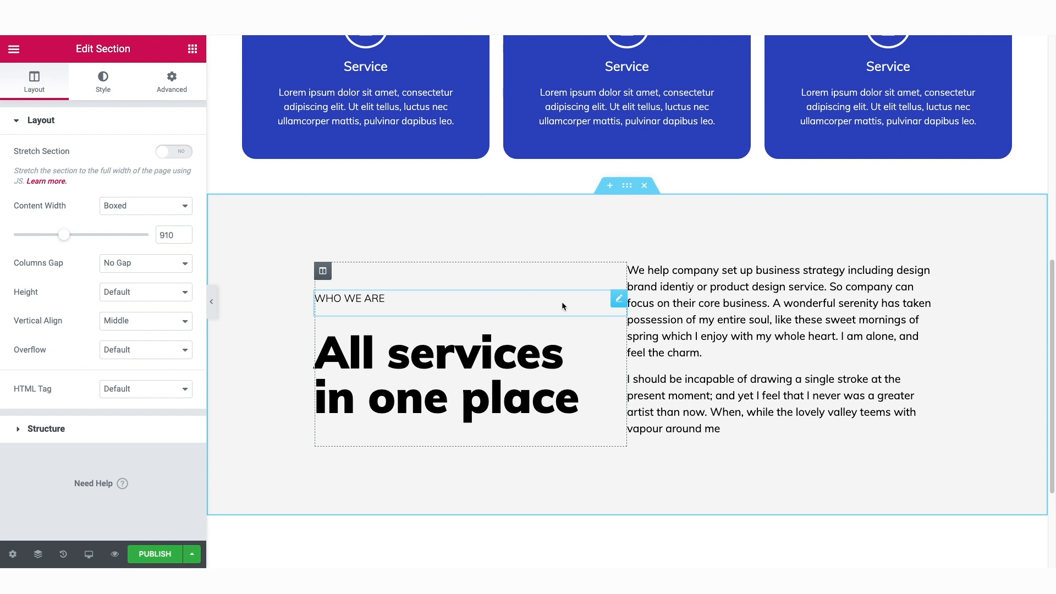
- Add a two-equal-column section below the "All services in one place" section and set its content width to 1000
scroll(752, 323, "down", 3)
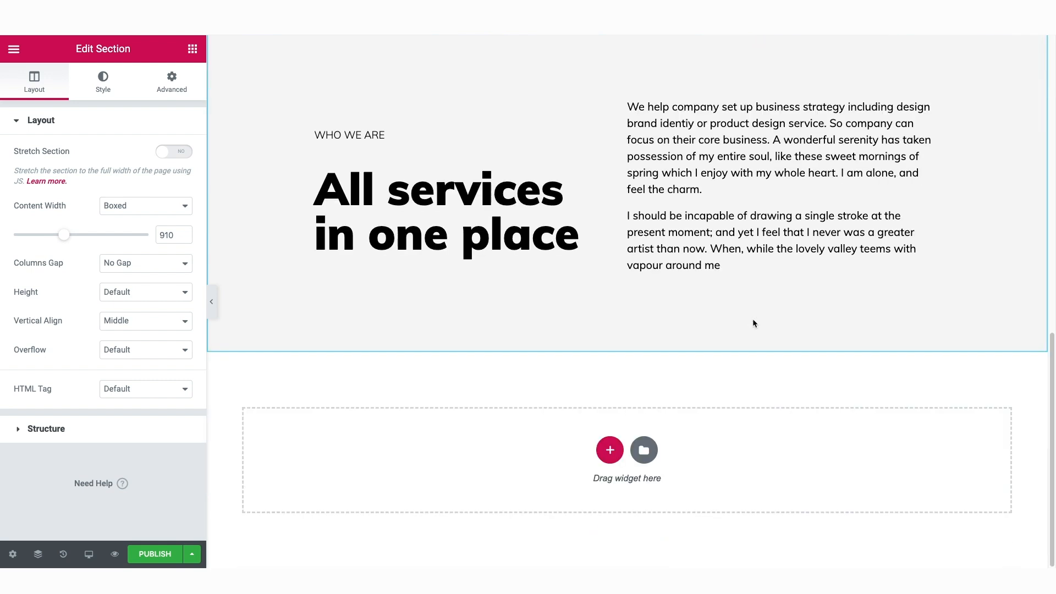
left_click(609, 452)
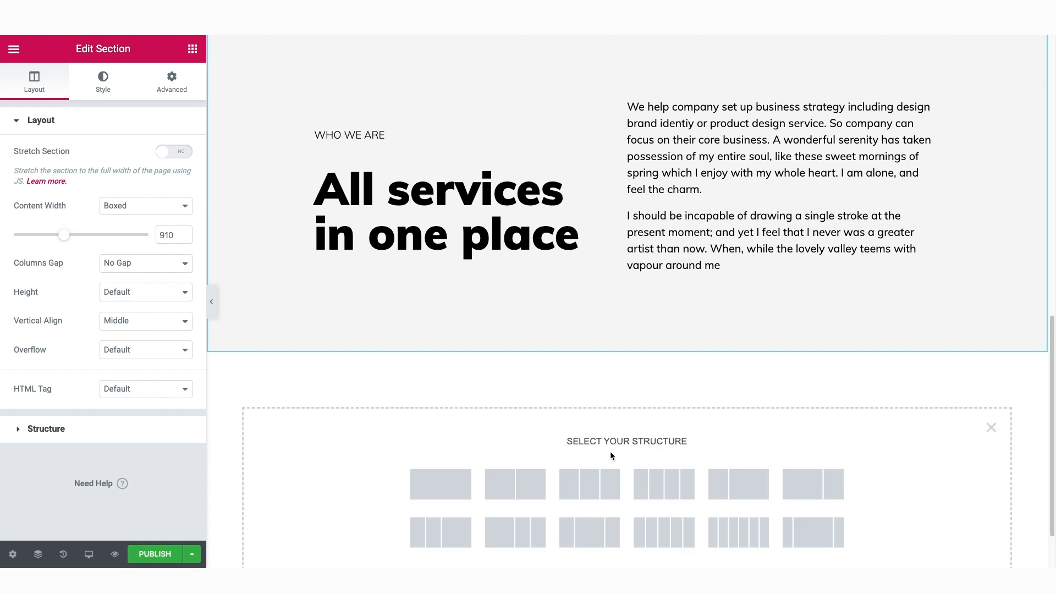
left_click(533, 488)
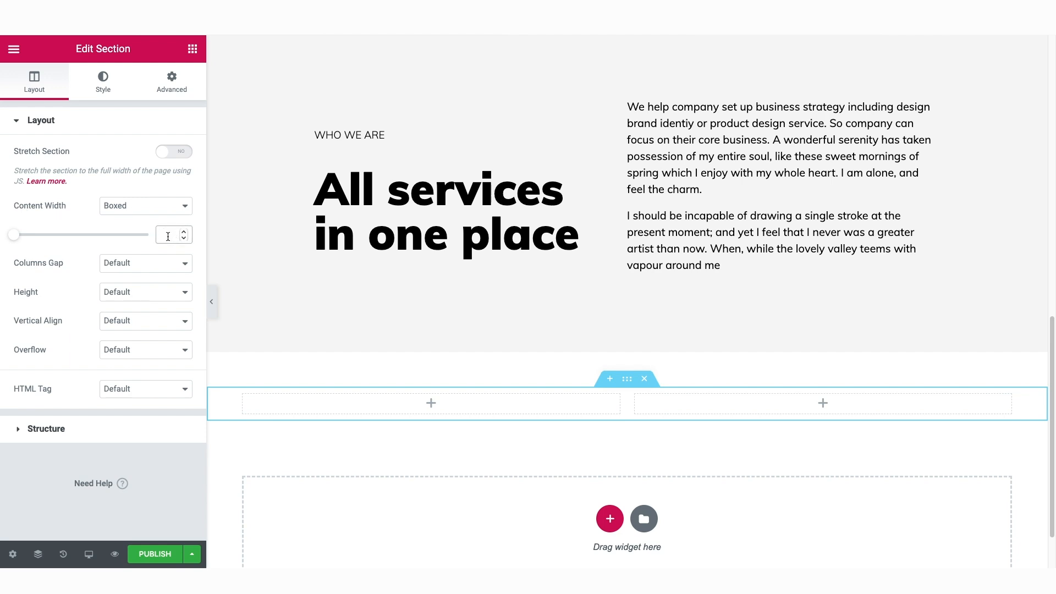
type("1000")
- Place an Image widget in the new section's right column and an Icon Box widget in its left column
left_click(193, 50)
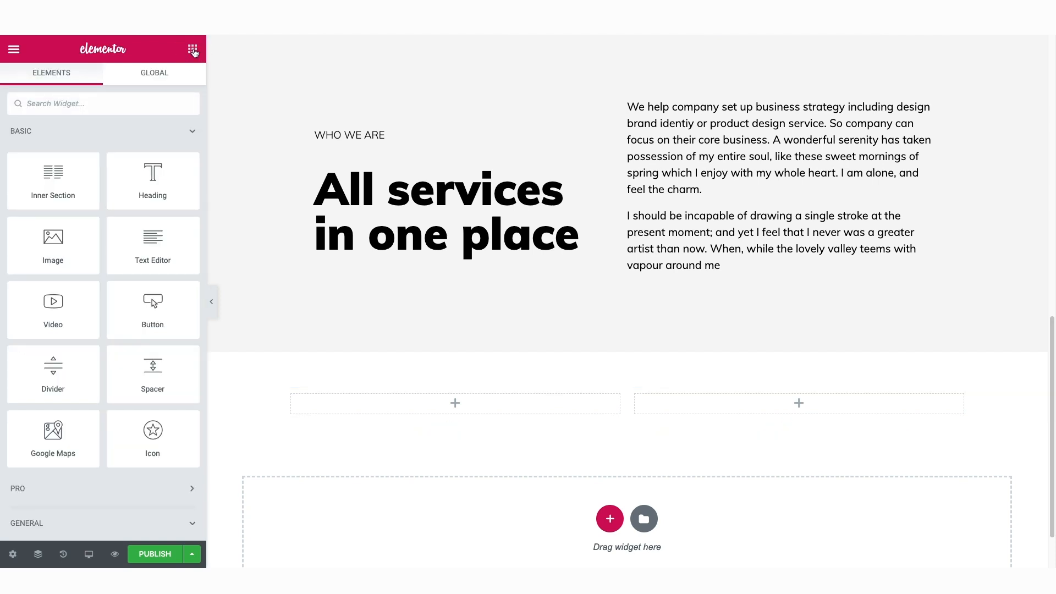
left_click_drag(51, 238, 814, 412)
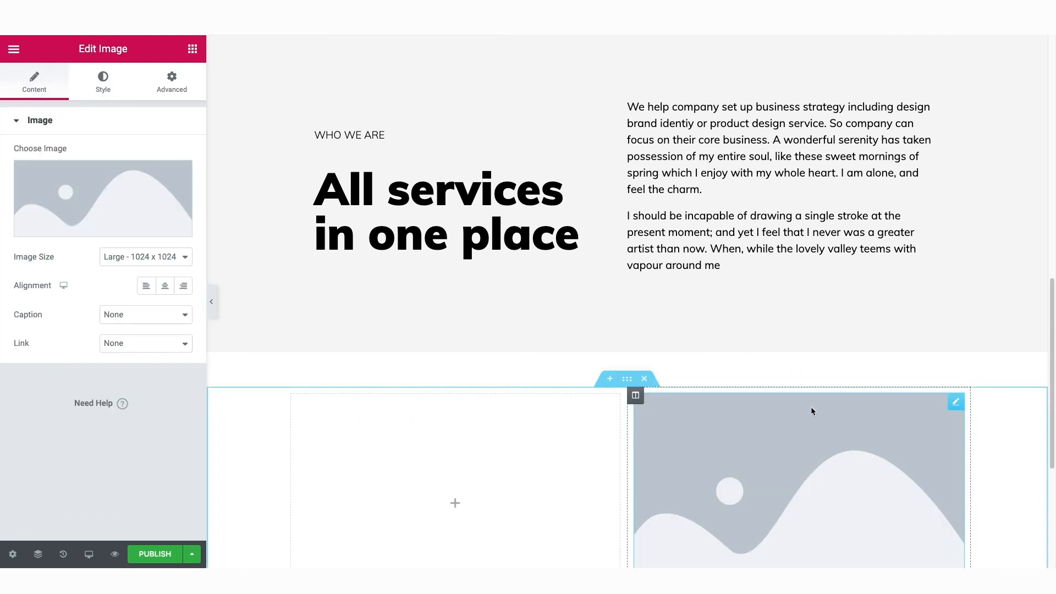
left_click(192, 51)
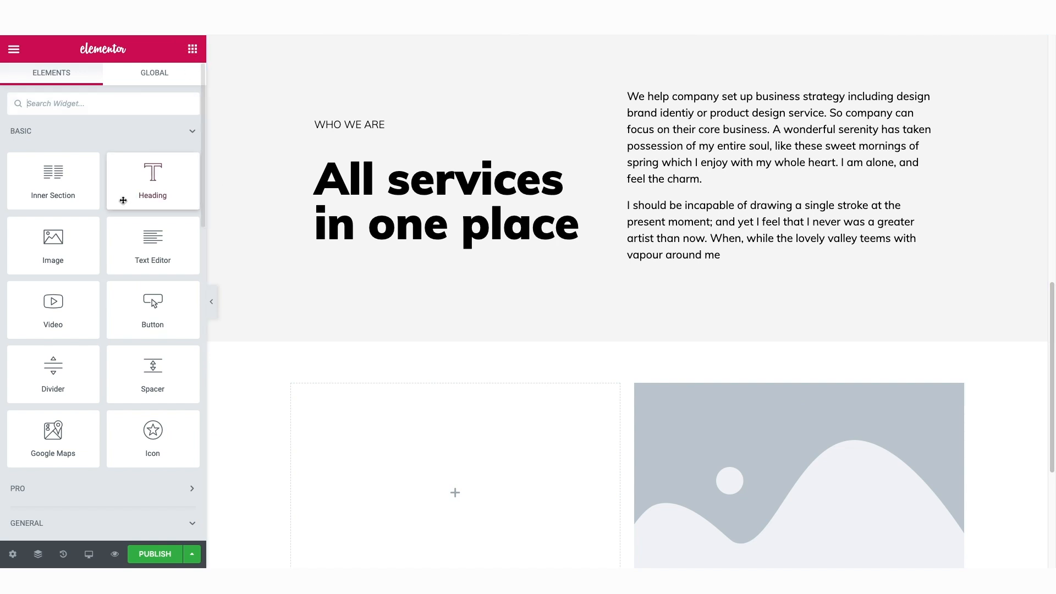
scroll(69, 324, "down", 3)
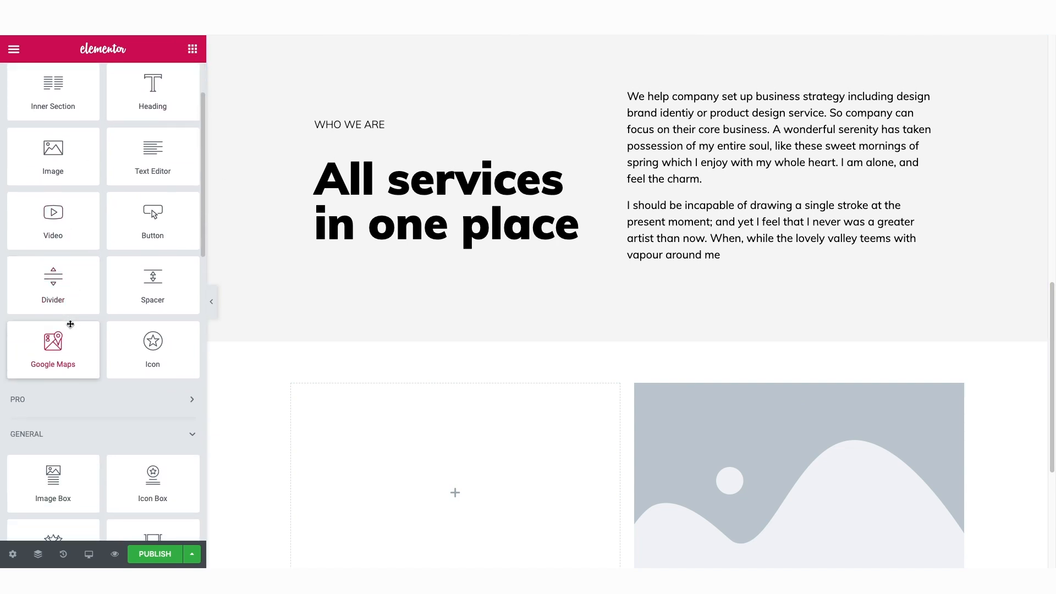
left_click_drag(148, 411, 454, 461)
scroll(454, 461, "down", 1)
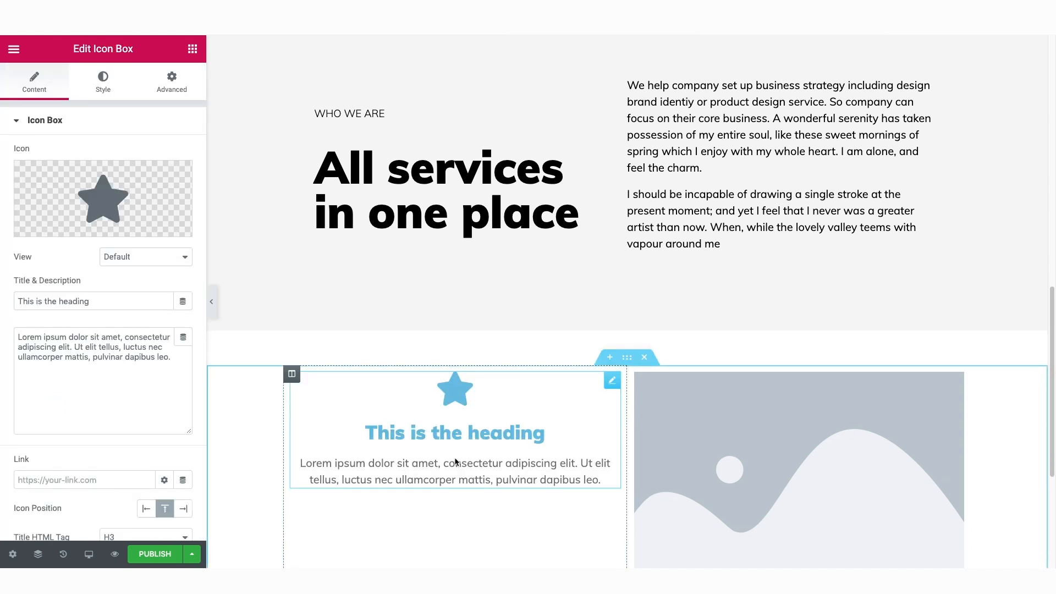
- Try the right icon position in the new icon box, then place the icon to the left of the text
scroll(91, 437, "down", 2)
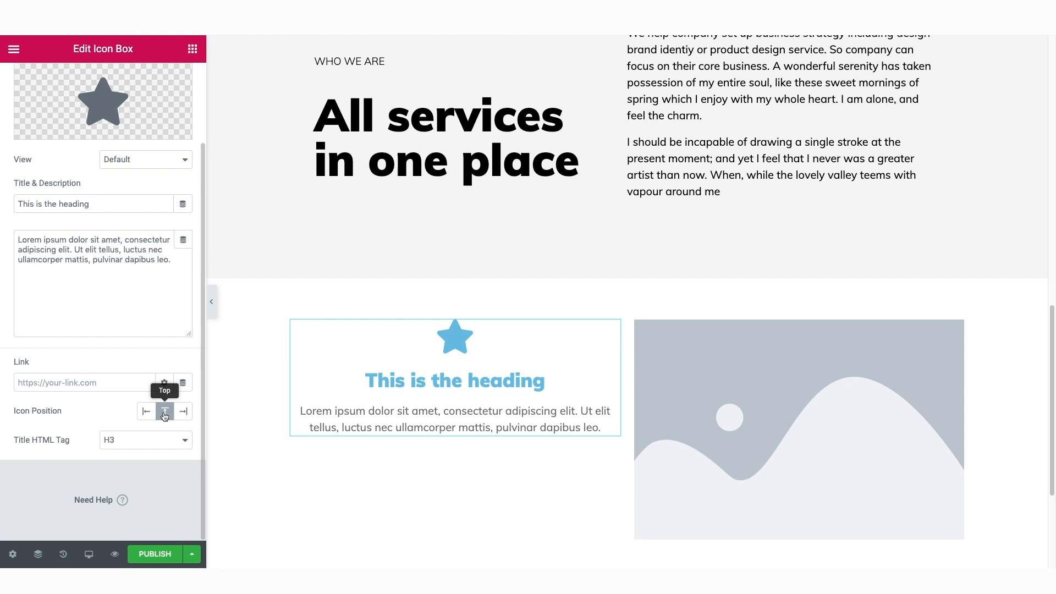
left_click(183, 412)
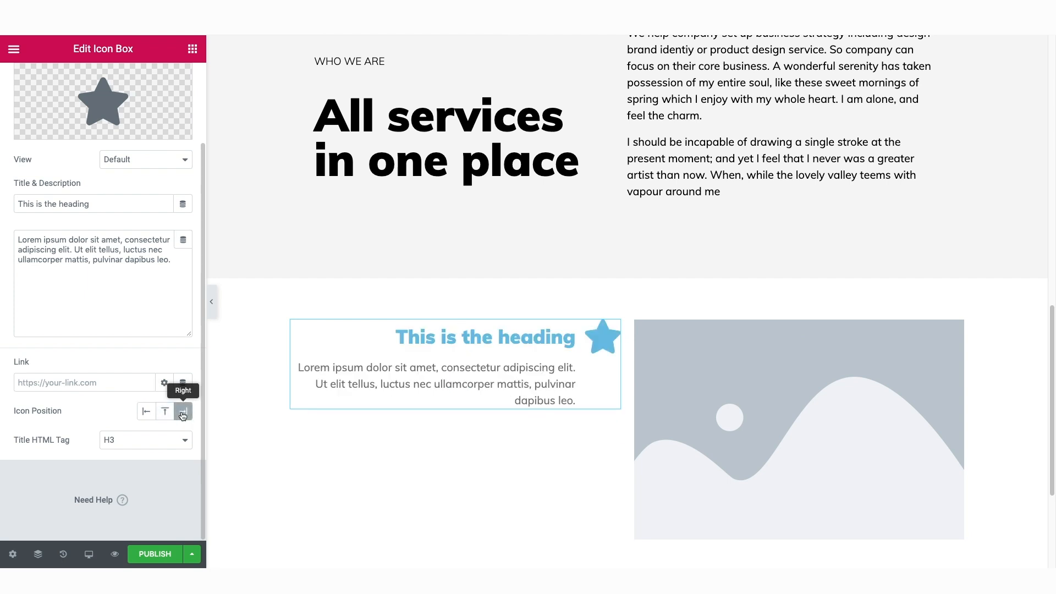
left_click(146, 412)
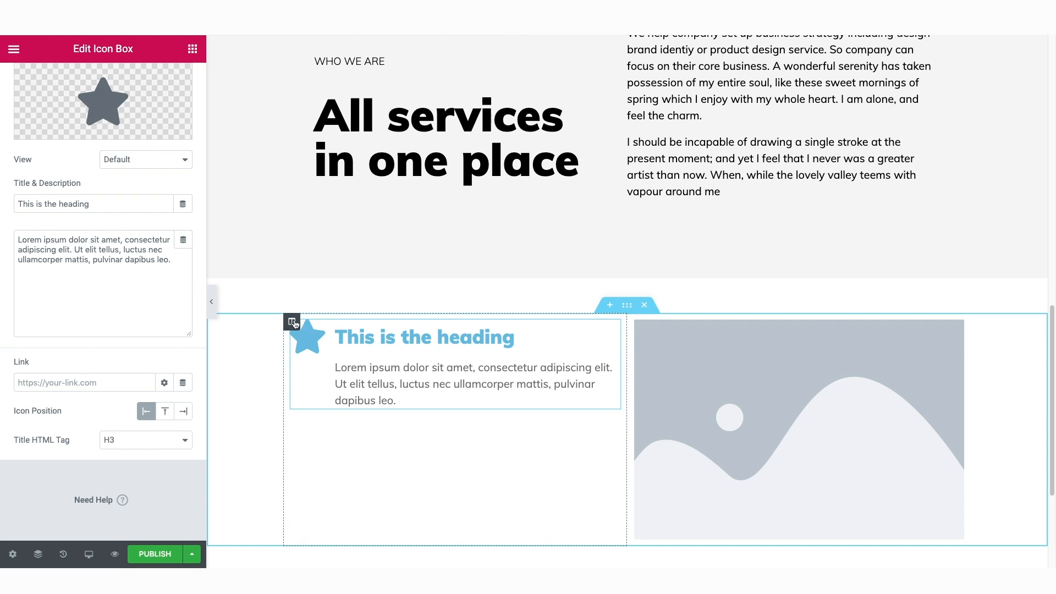
- Give the column holding the icon box a classic background in near-black #19191A
left_click(292, 322)
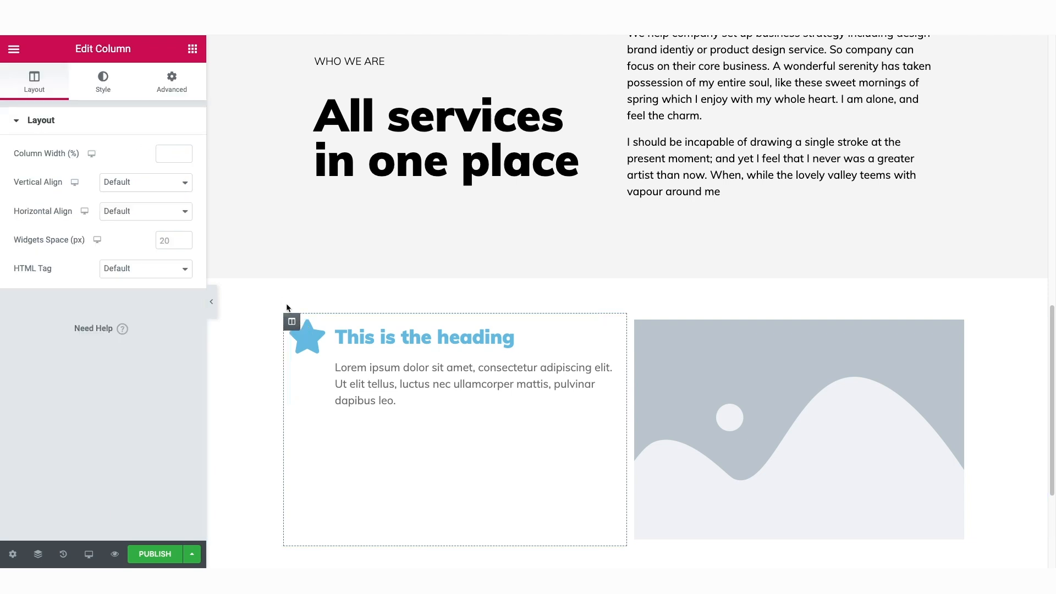
left_click(103, 79)
left_click(146, 187)
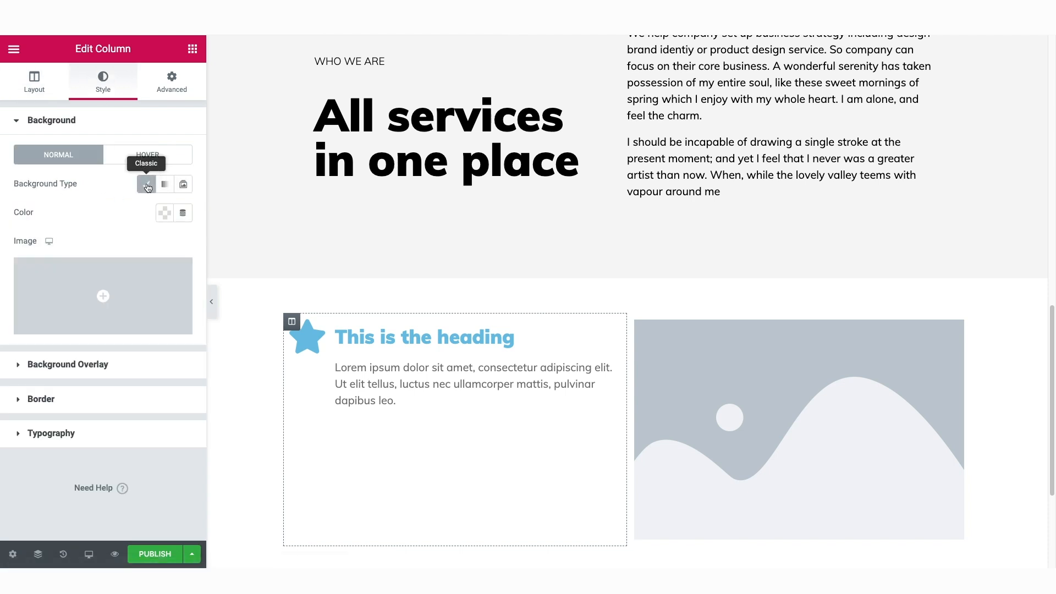
left_click(165, 213)
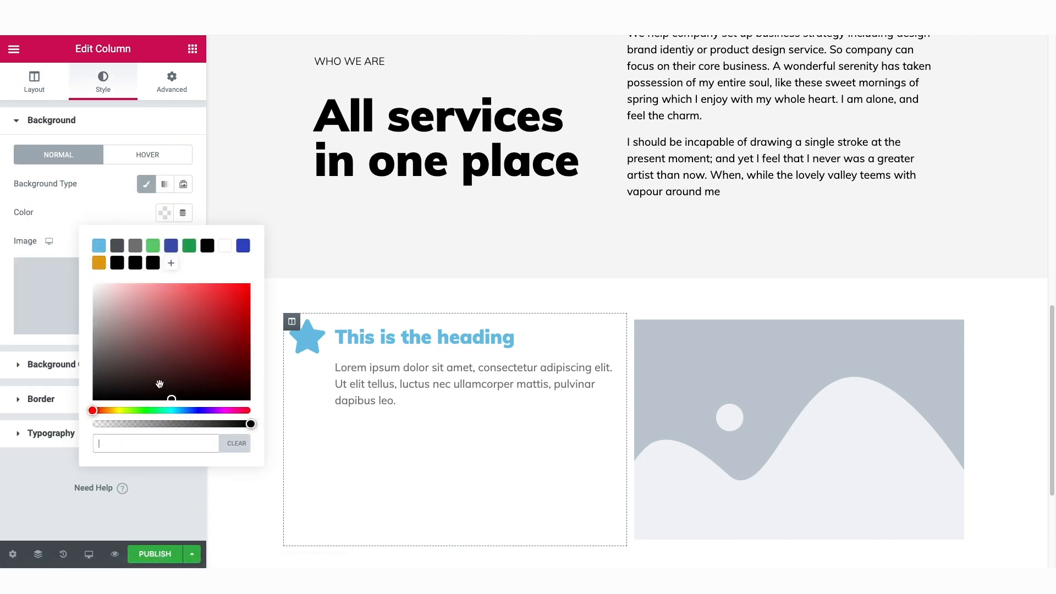
left_click(160, 448)
type("#19191A")
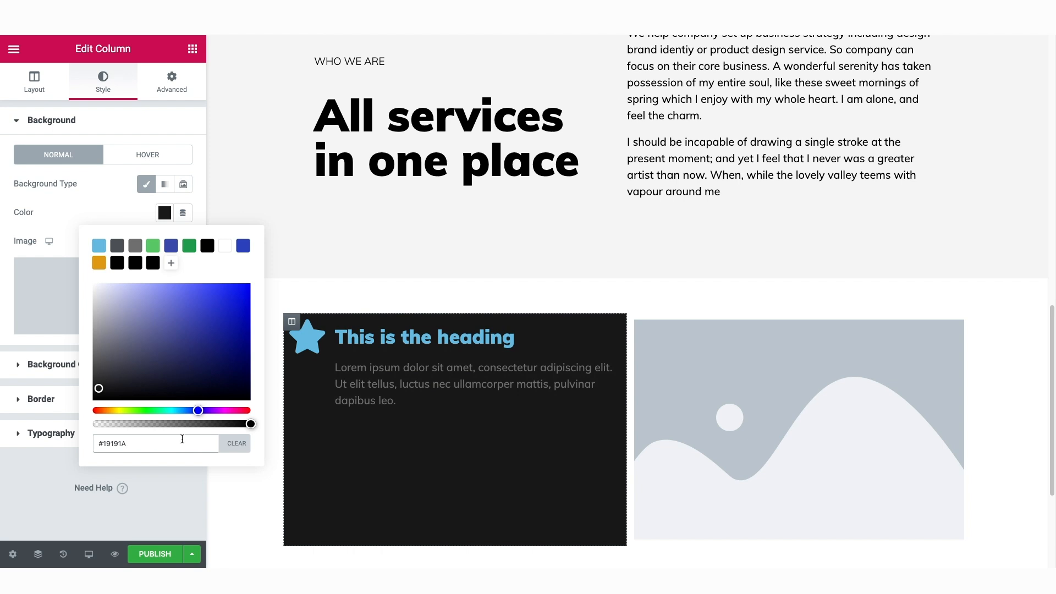
left_click(166, 215)
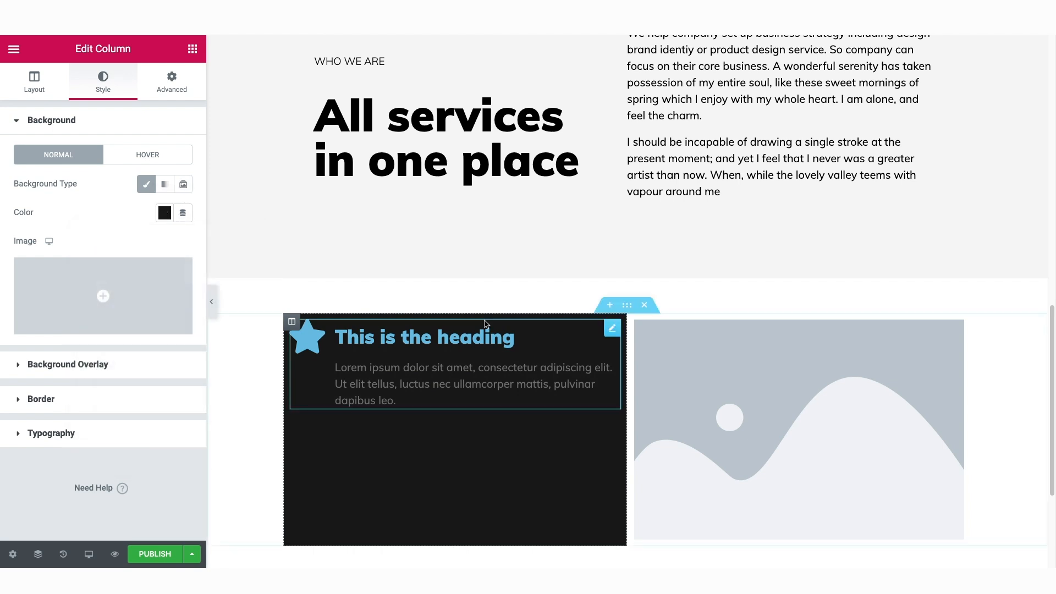
- Replace the icon box's star with the Suitcase icon from the icon library
left_click(399, 339)
mouse_move(58, 229)
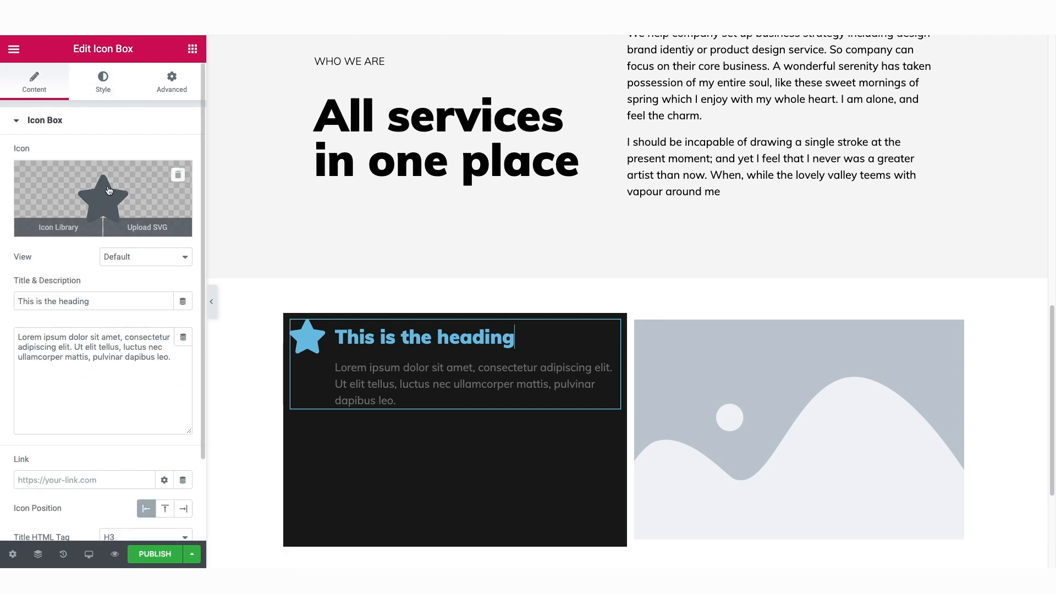
left_click(58, 228)
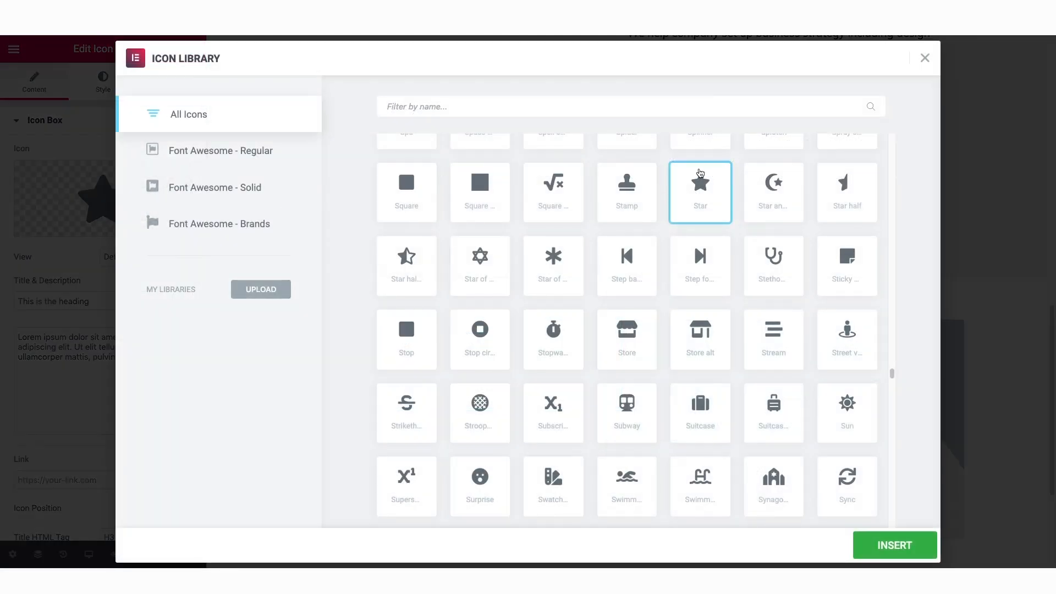
left_click(706, 409)
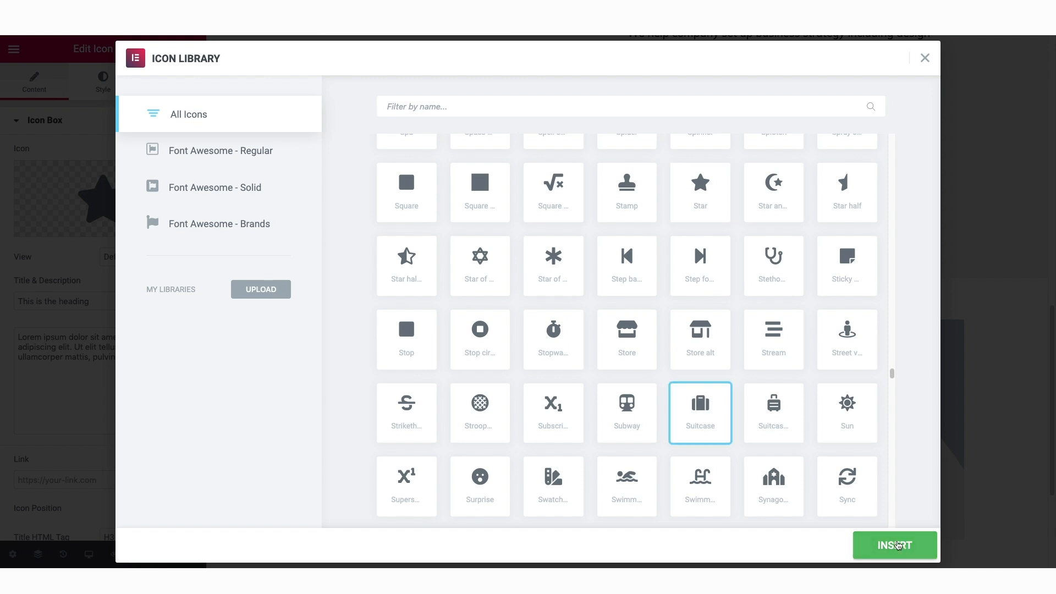
left_click(894, 545)
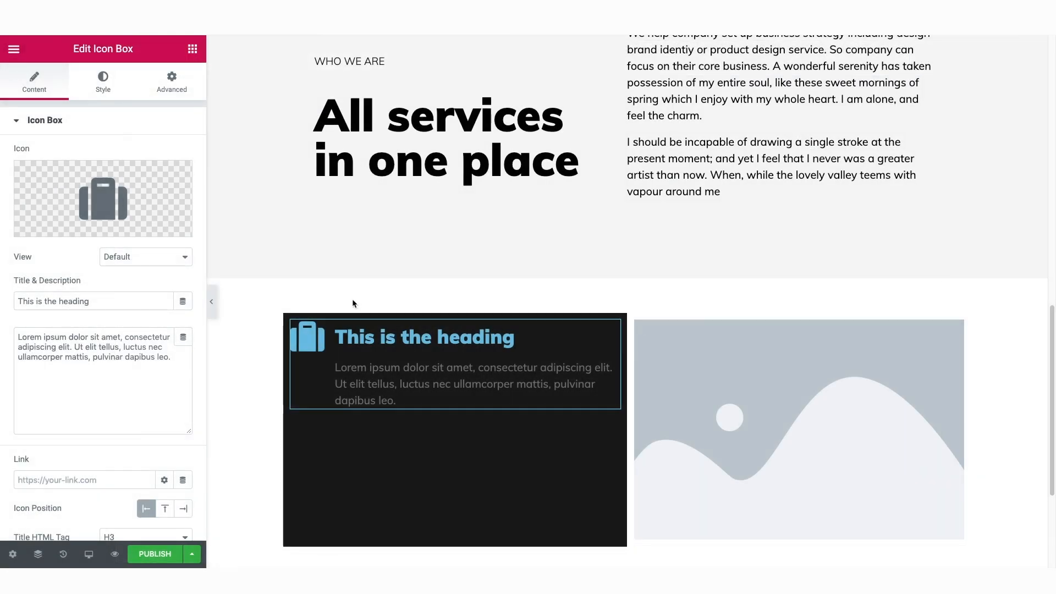
- Set the suitcase icon's primary color to the dark blue used on the service cards and its size to 38
left_click(103, 91)
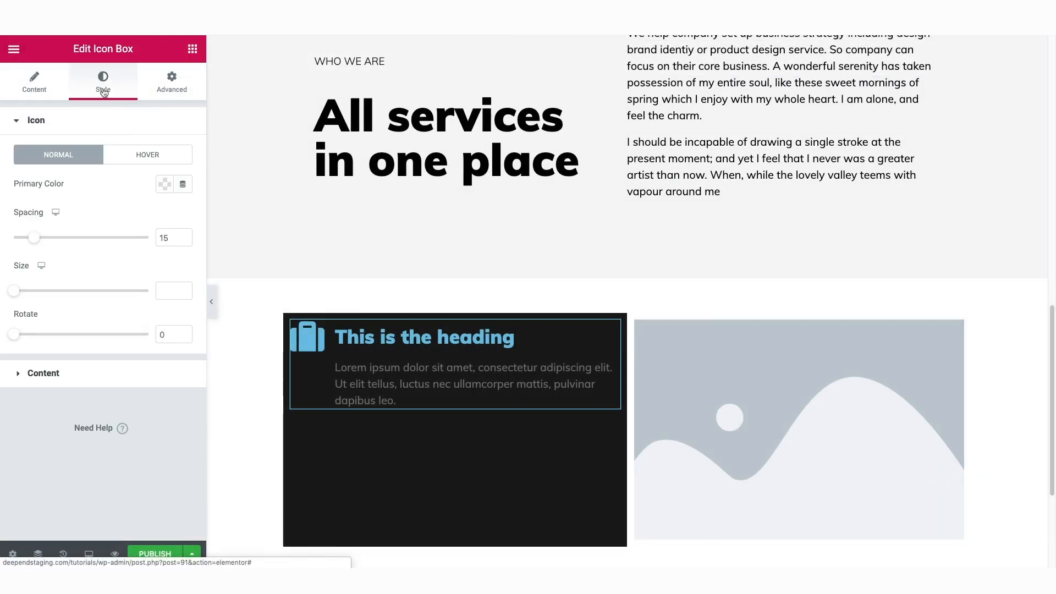
left_click(164, 184)
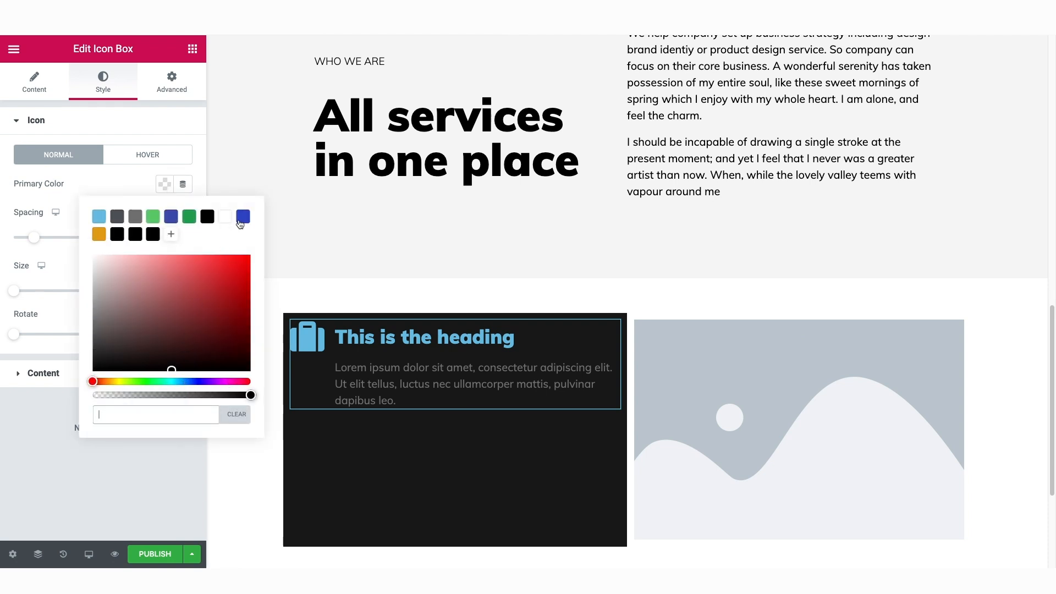
type("#19191A")
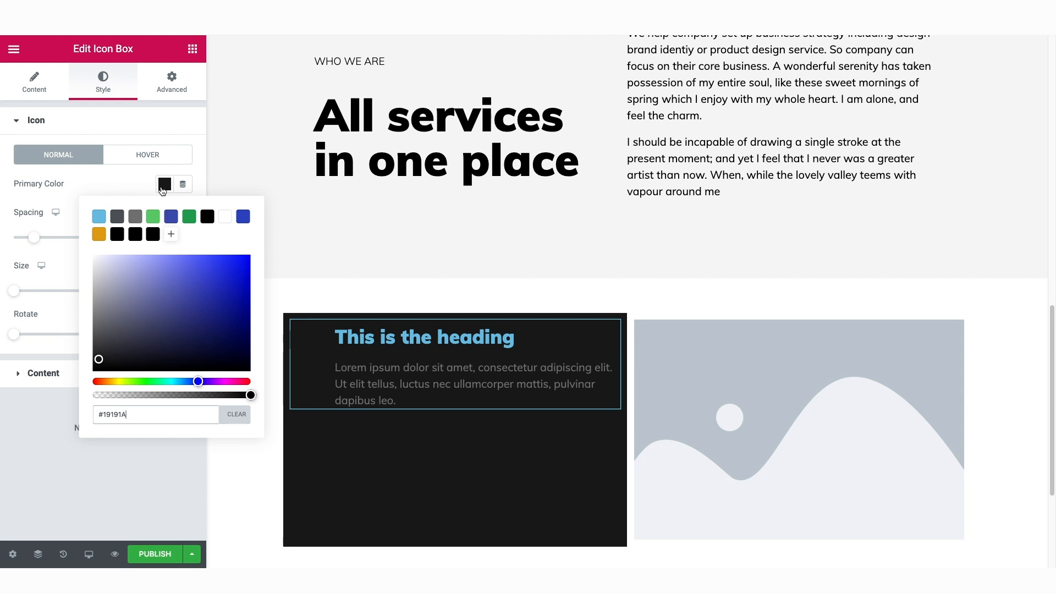
left_click(243, 217)
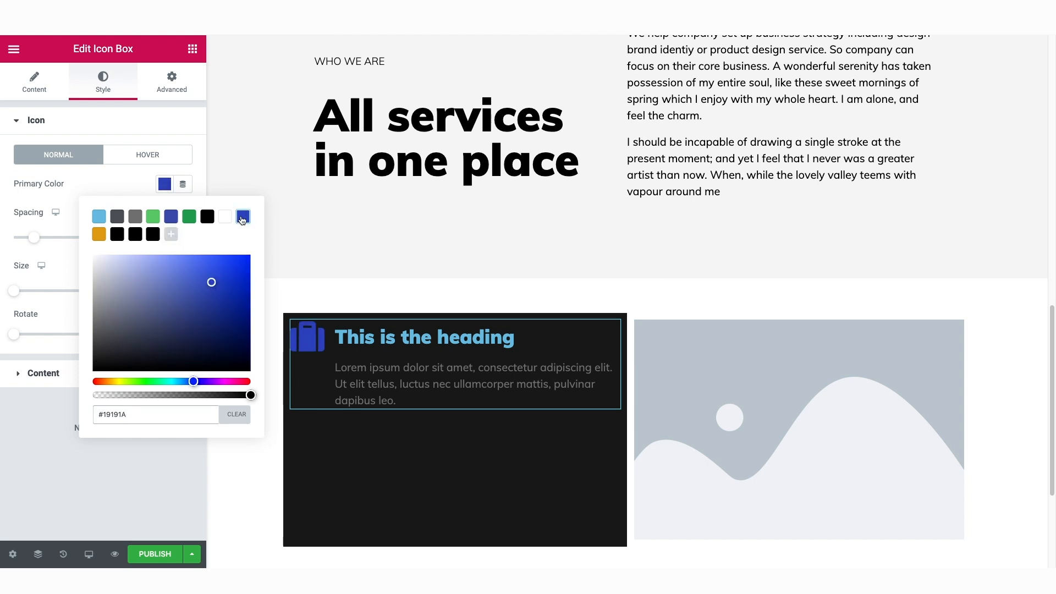
left_click(165, 185)
left_click_drag(14, 292, 28, 296)
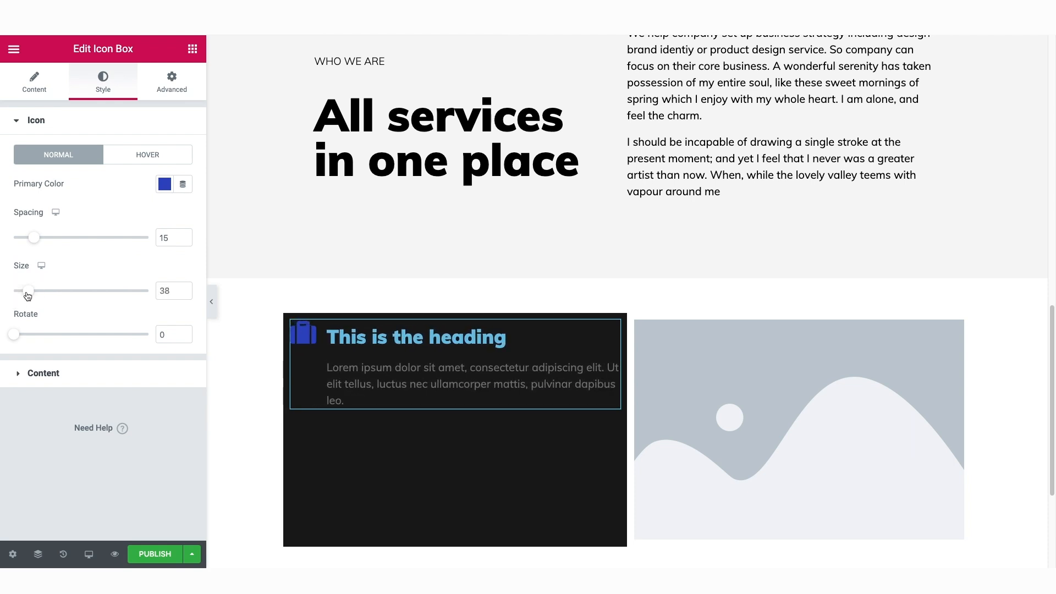
- Set the icon box title's color to white #FFFFFF and its font weight to 300
left_click(59, 377)
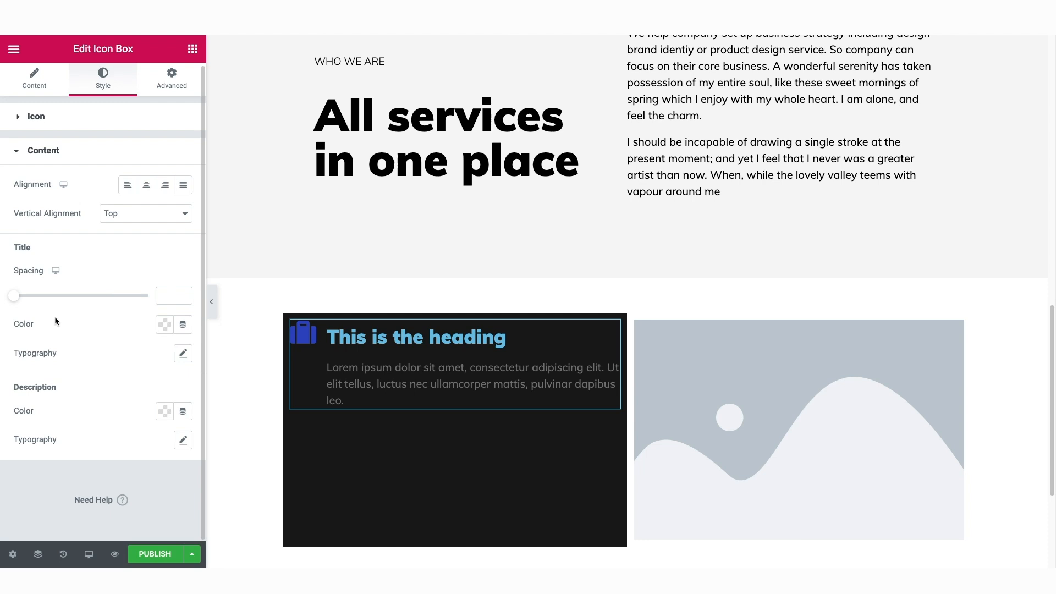
left_click(159, 328)
left_click(225, 358)
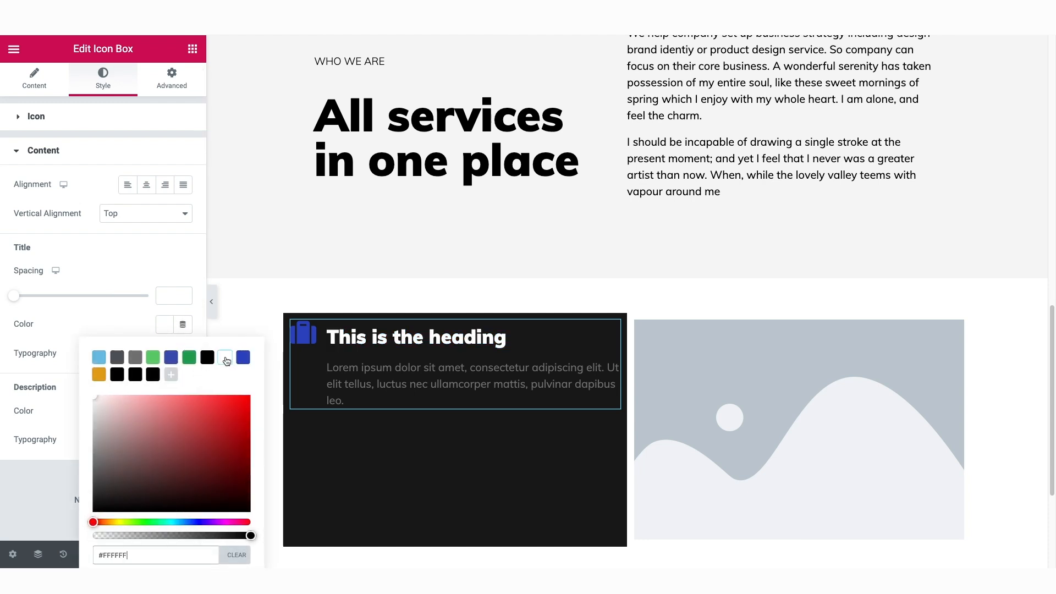
left_click(175, 337)
left_click(183, 353)
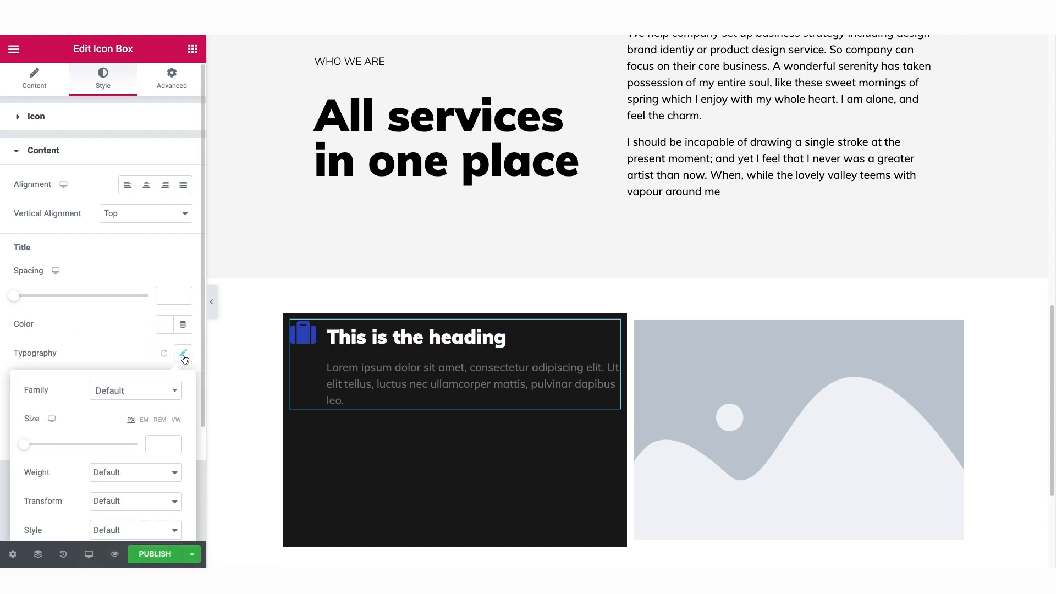
left_click(126, 478)
left_click(129, 396)
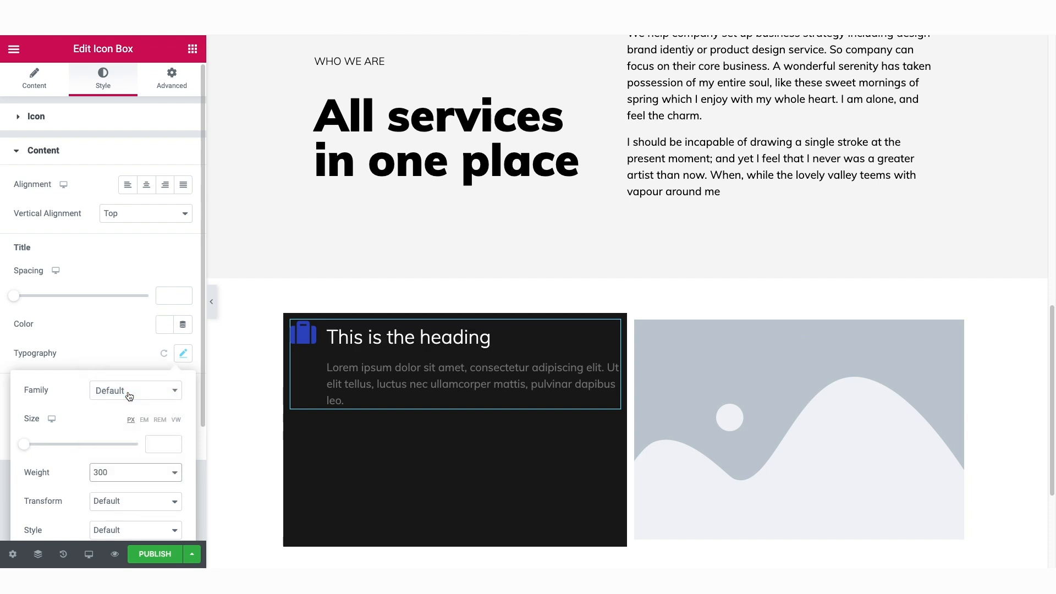
left_click(130, 363)
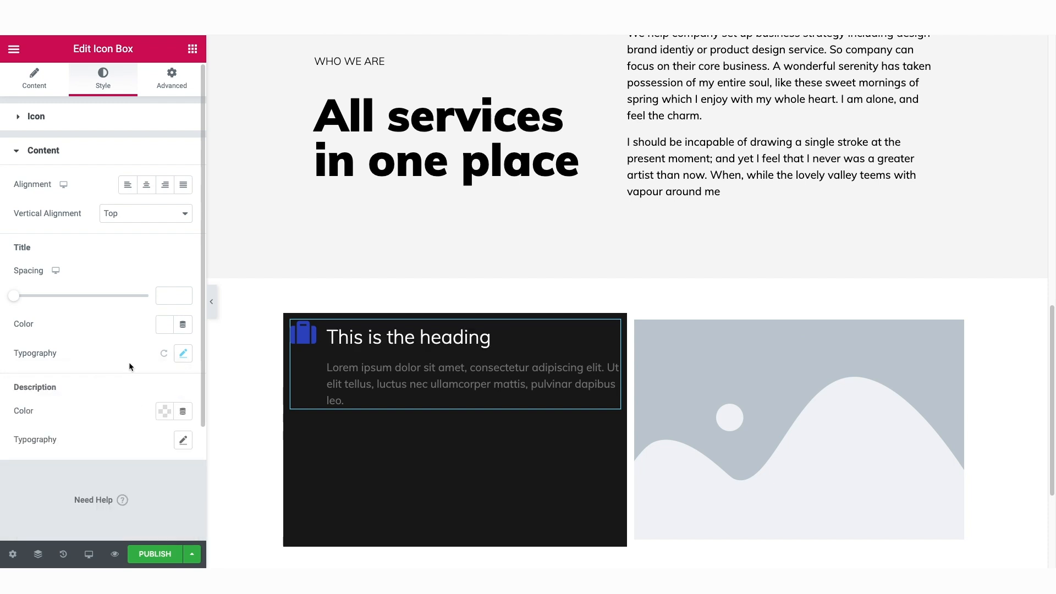
- Set the icon box description's color to white #FFFFFF and its font size to 14 px
left_click(162, 416)
left_click(224, 195)
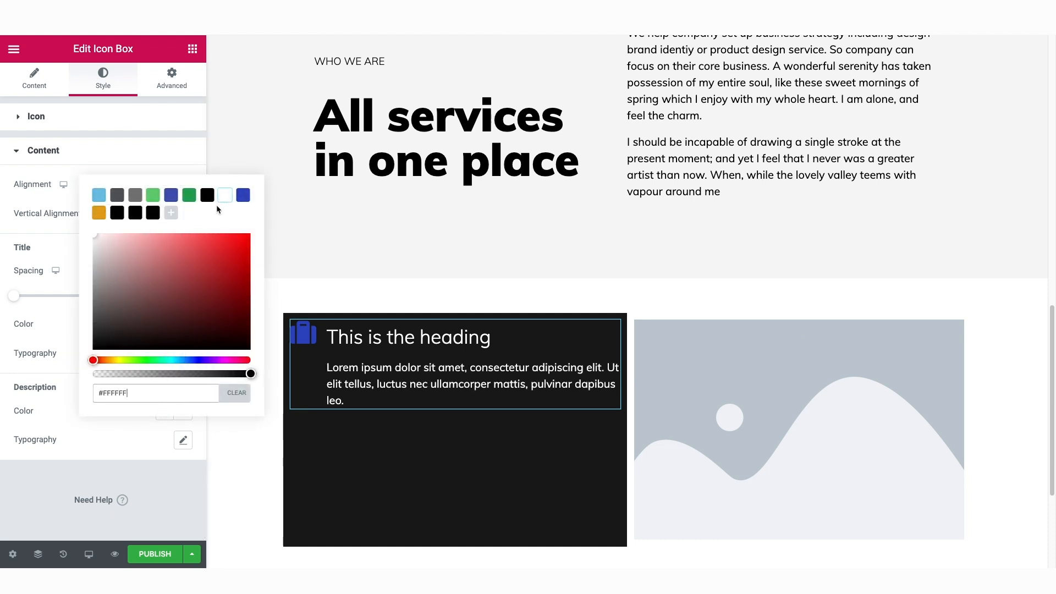
left_click(183, 440)
scroll(143, 484, "down", 1)
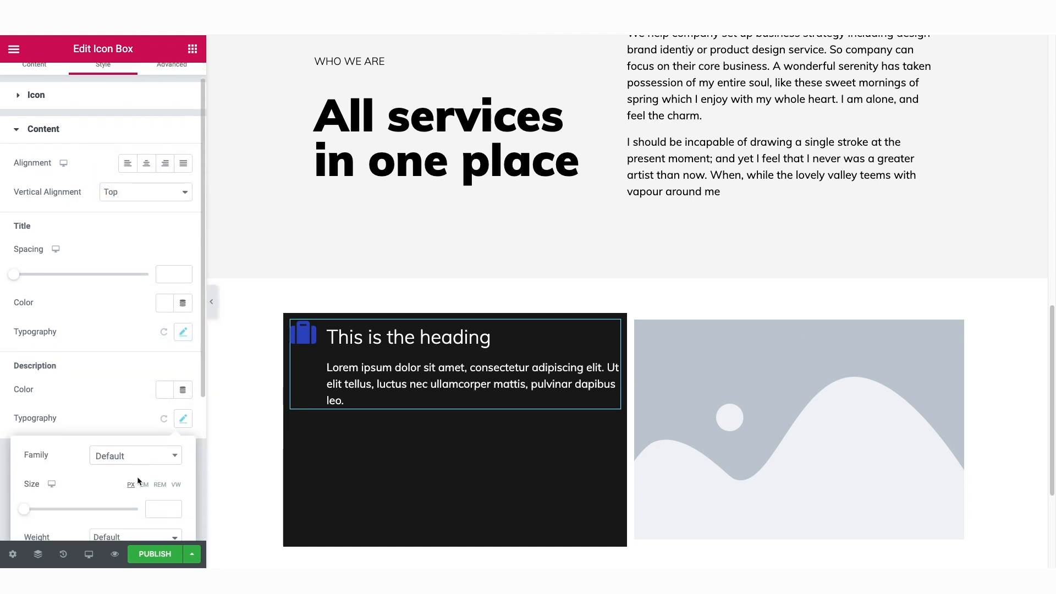
left_click(157, 509)
type("14")
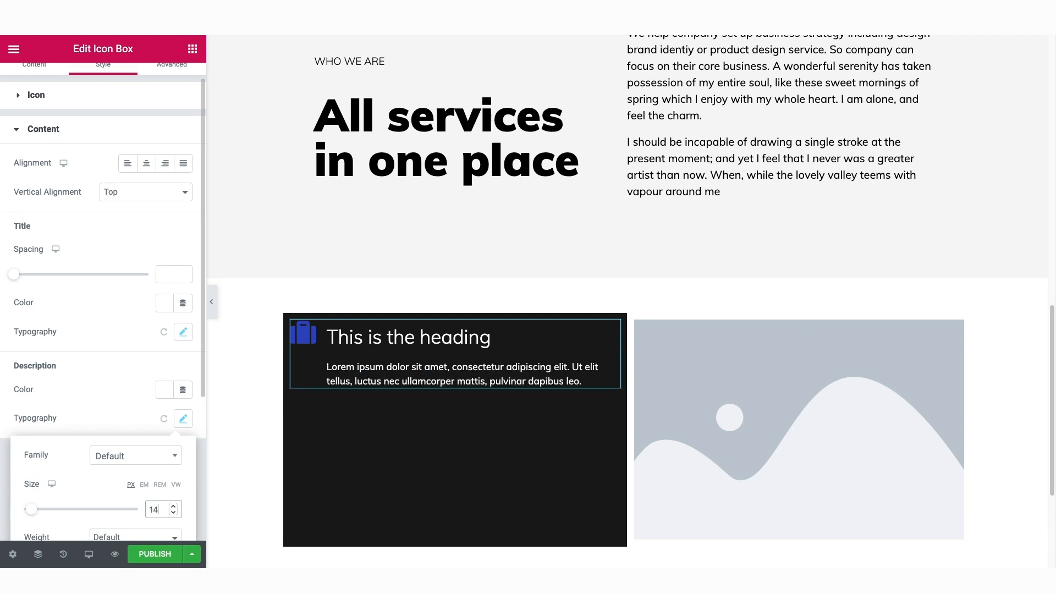
- Duplicate the styled icon box twice so the dark column holds three of them
left_click(613, 330)
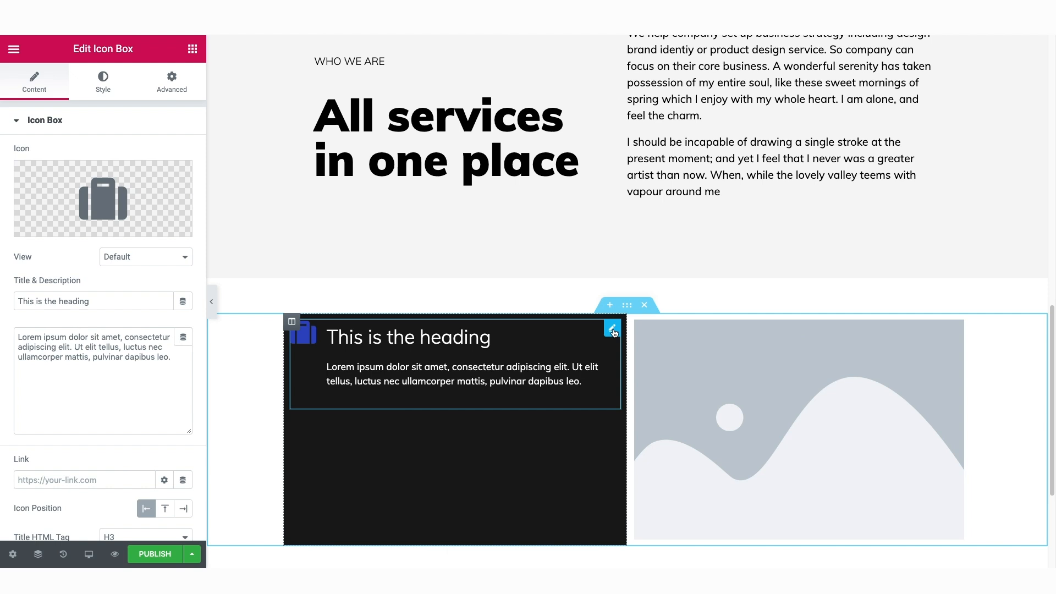
right_click(613, 328)
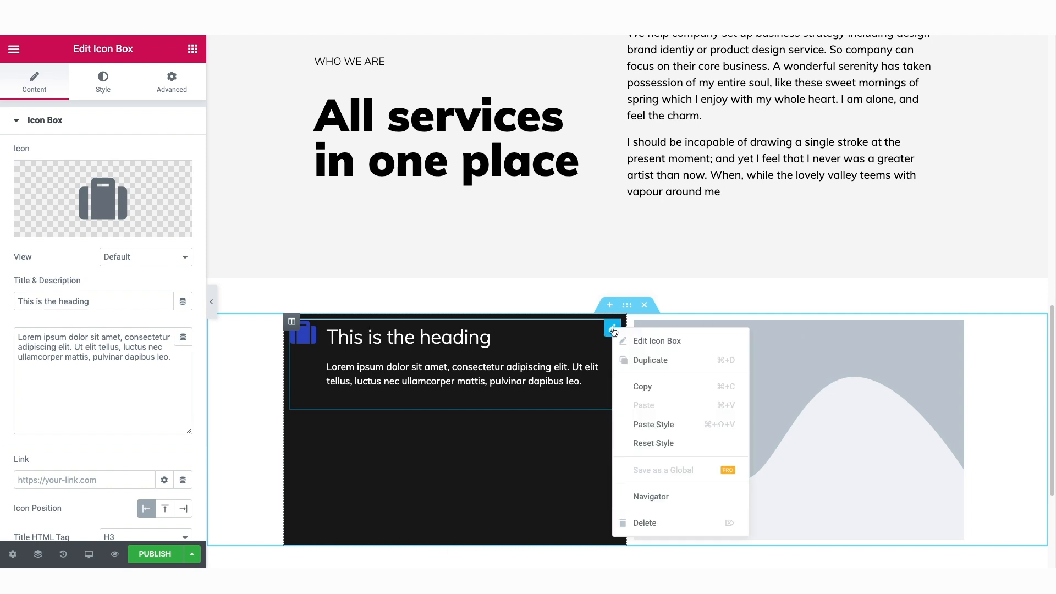
left_click(647, 361)
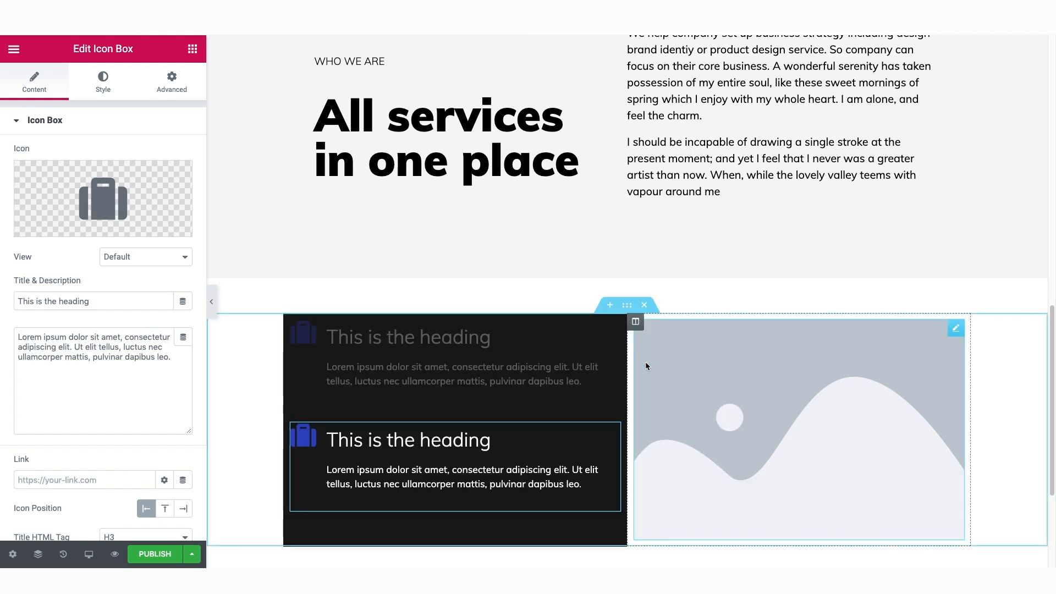
right_click(609, 440)
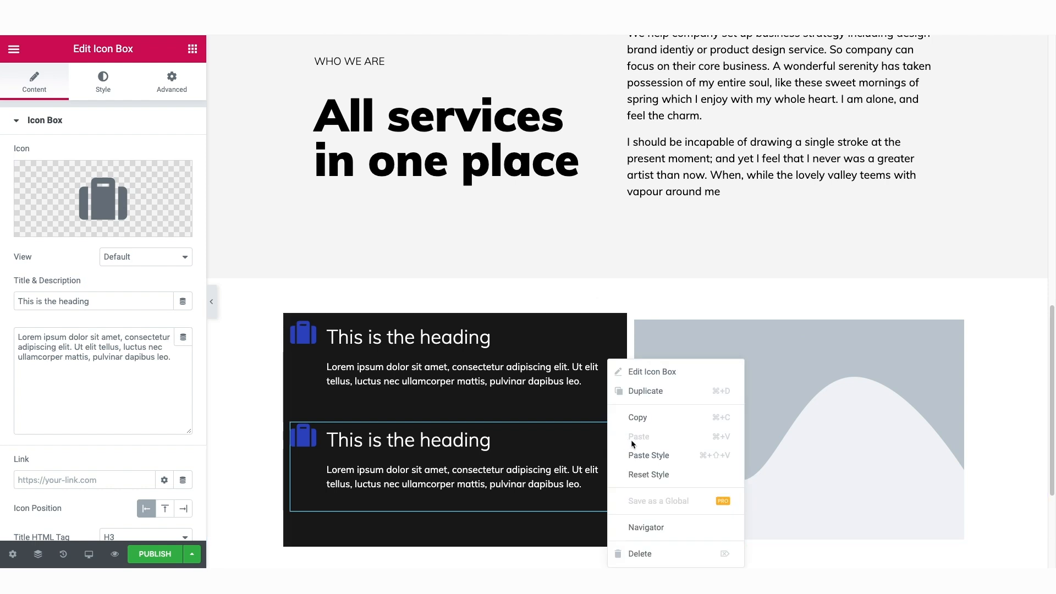
left_click(649, 392)
- Unlink the dark column's padding and set it to 50 top, 100 right, 50 bottom and 50 left, in px
scroll(638, 392, "down", 4)
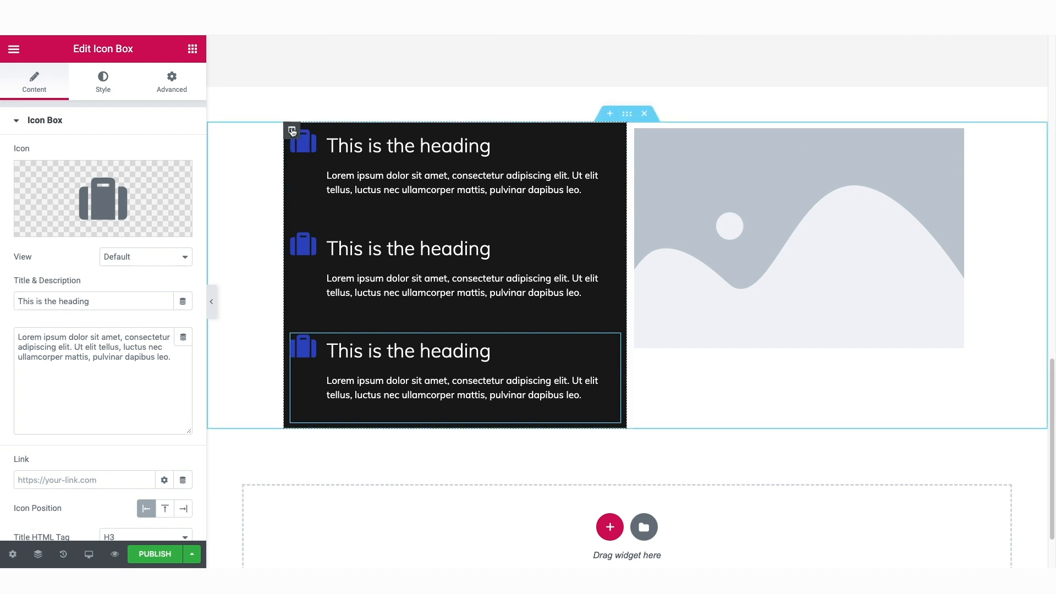
left_click(292, 131)
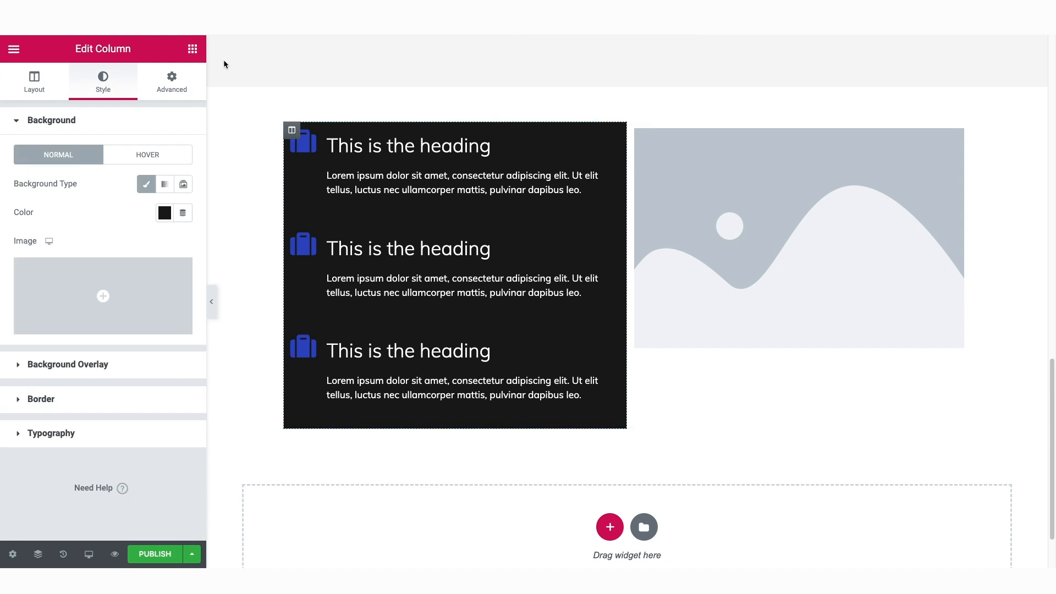
left_click(172, 81)
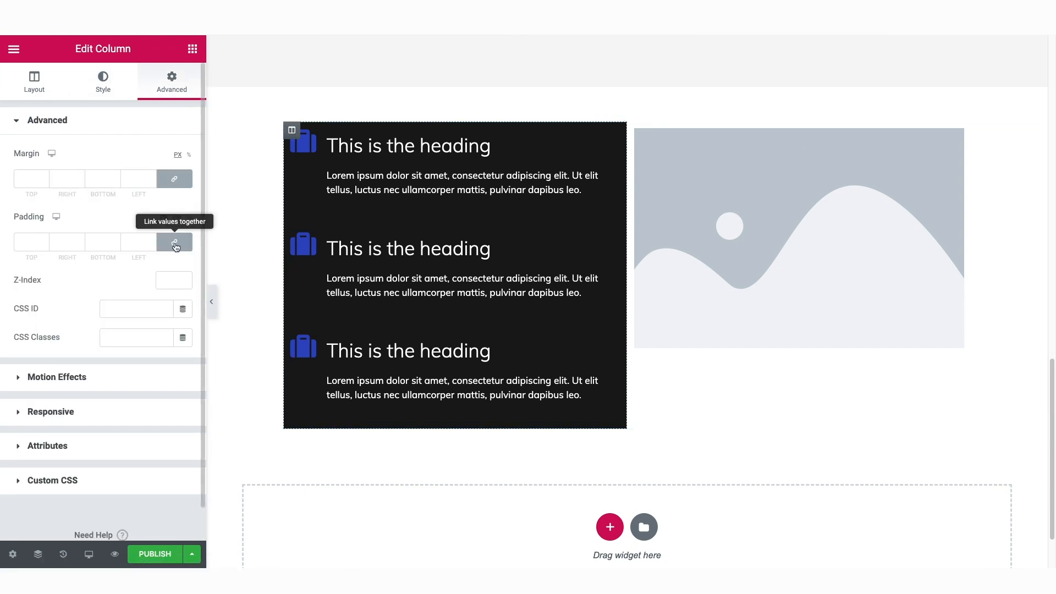
left_click(175, 242)
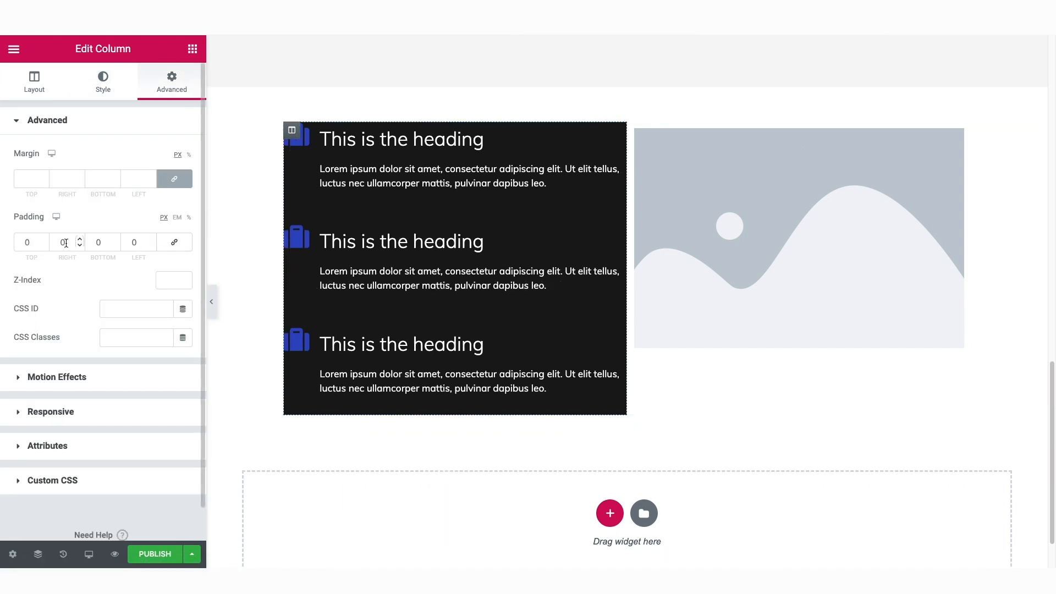
left_click(21, 243)
type("5")
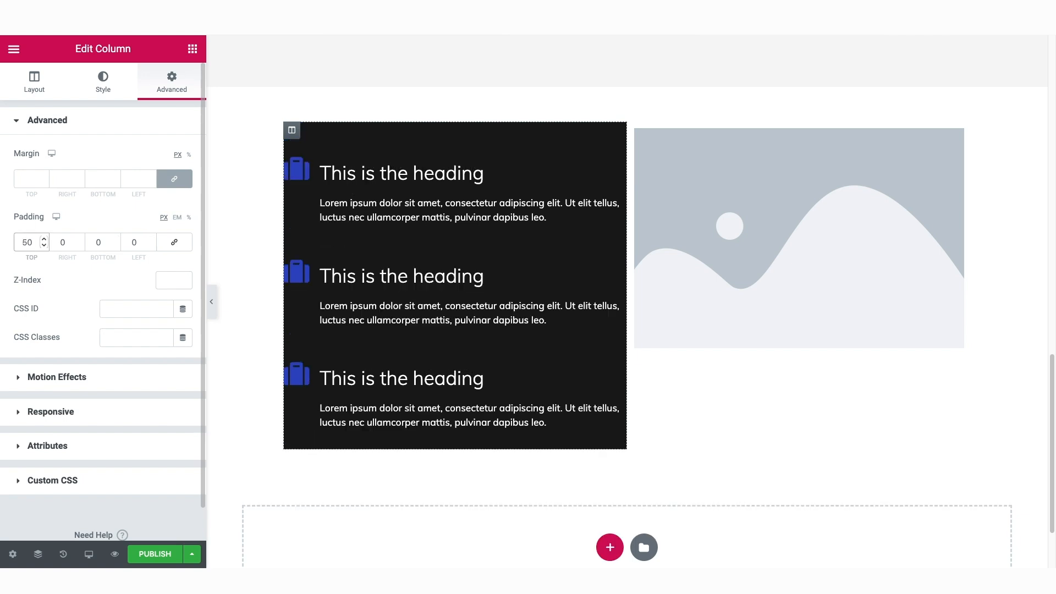
left_click(59, 242)
type("100")
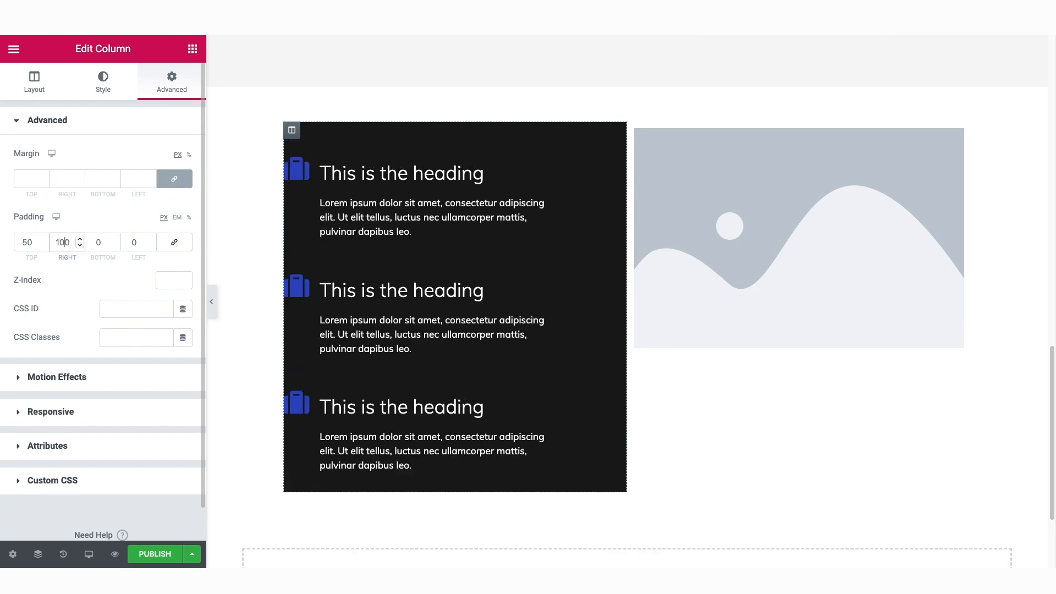
left_click(93, 242)
type("5")
left_click(129, 242)
type("5")
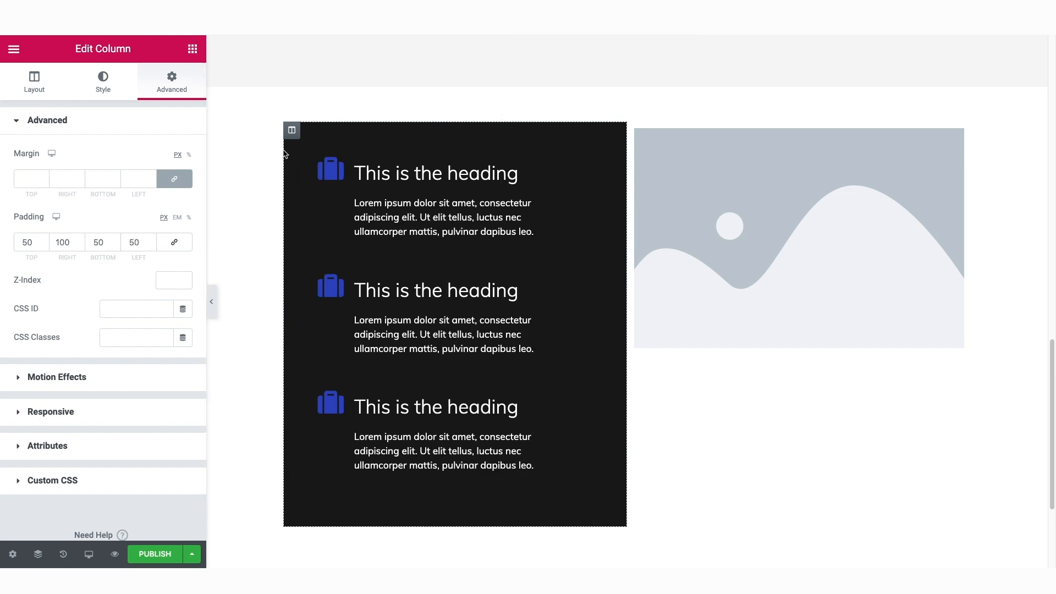
- Round the dark column's corners with a border radius of 20 px on all sides
left_click(102, 84)
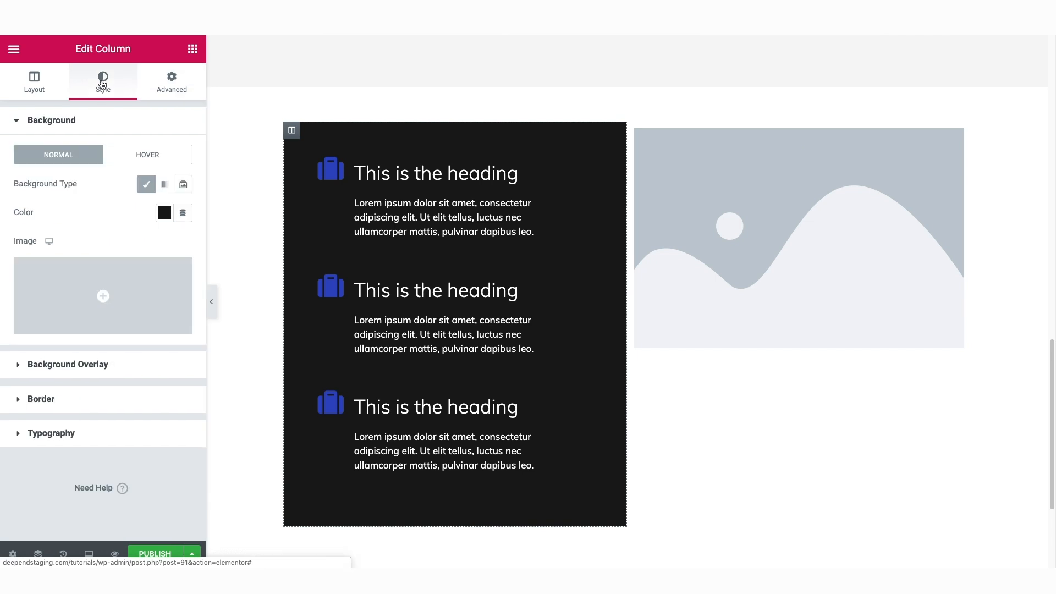
left_click(46, 399)
left_click(30, 306)
type("20")
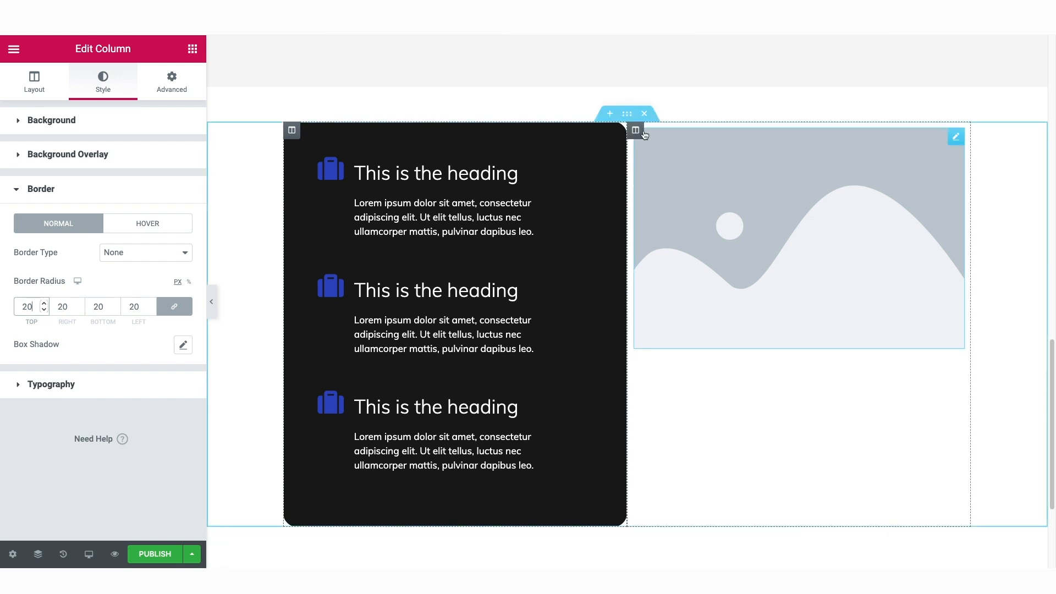
- Replace the placeholder image with the media library photo of hands, a watch and a coffee cup on a black table
left_click(762, 206)
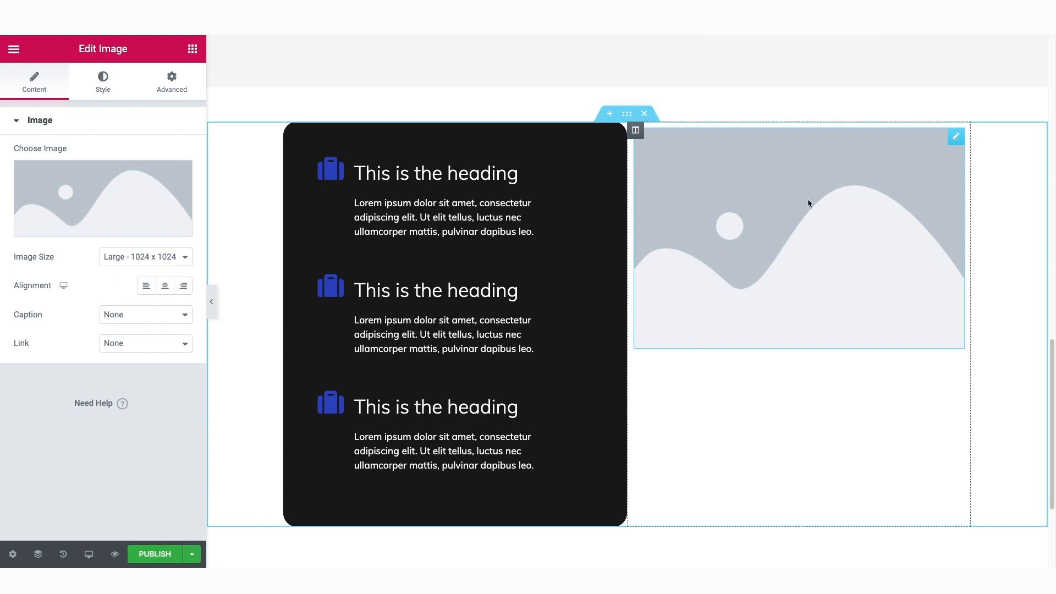
left_click(90, 227)
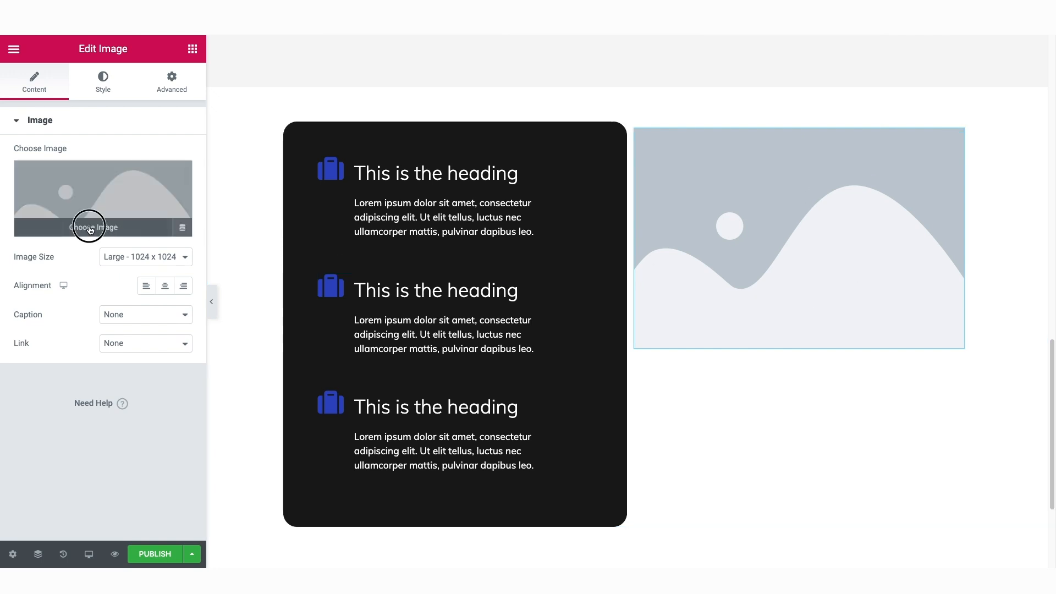
left_click(358, 208)
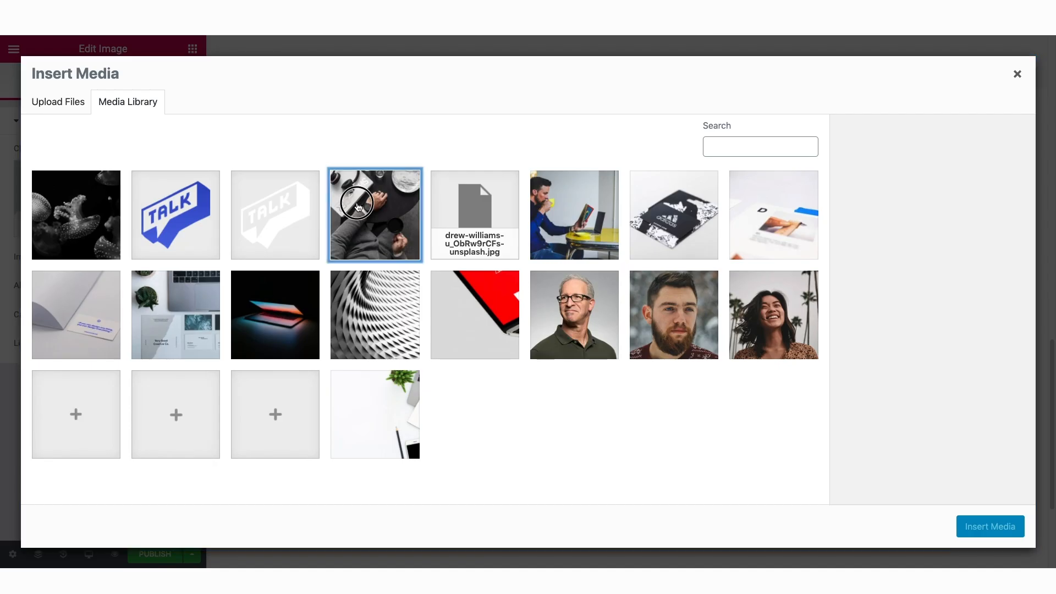
left_click(989, 527)
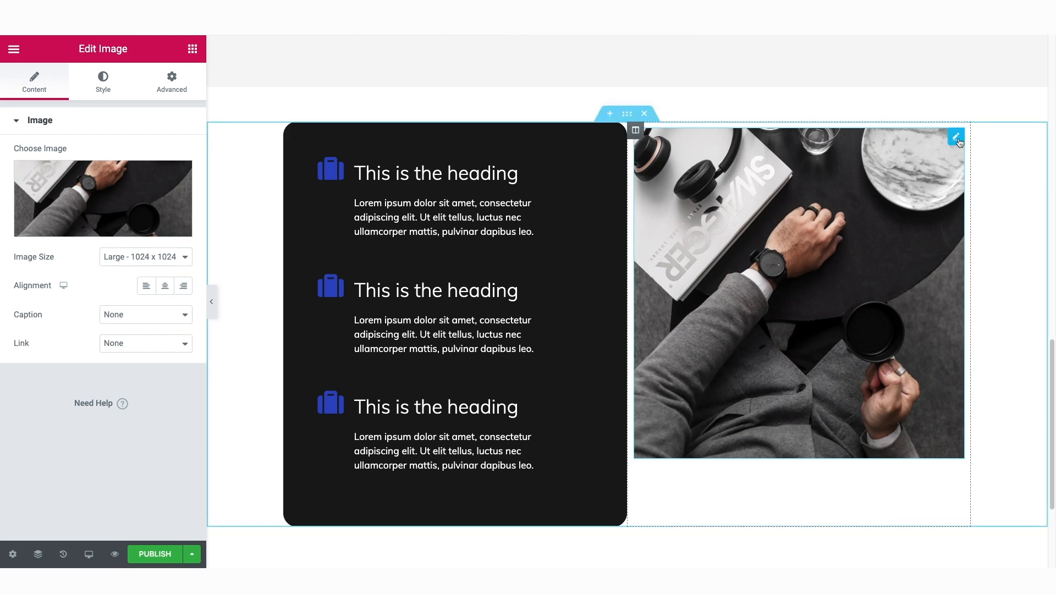
- Unlink the photo's margins and set its left margin to -90 px so it overlaps the dark column
left_click(177, 85)
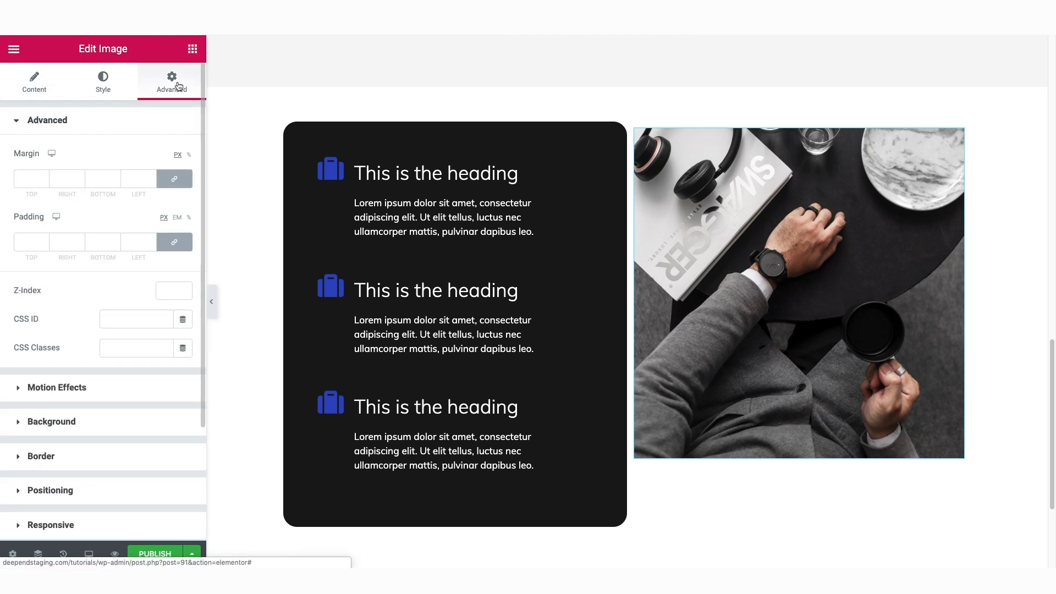
left_click(175, 182)
left_click(131, 179)
type("-90")
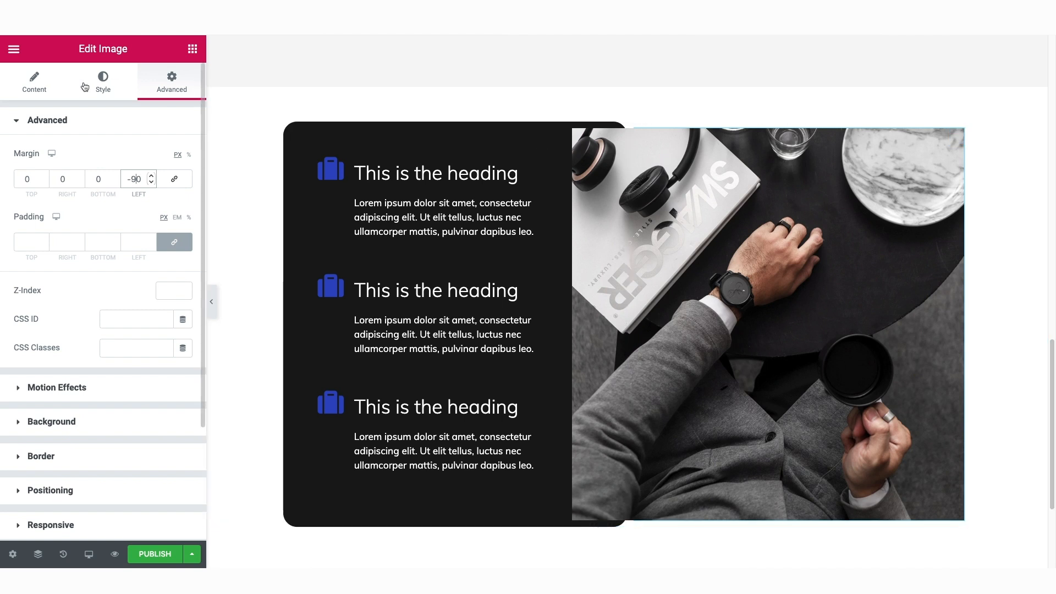
- Round the photo's corners with a border radius of 20 px on all sides
left_click(103, 84)
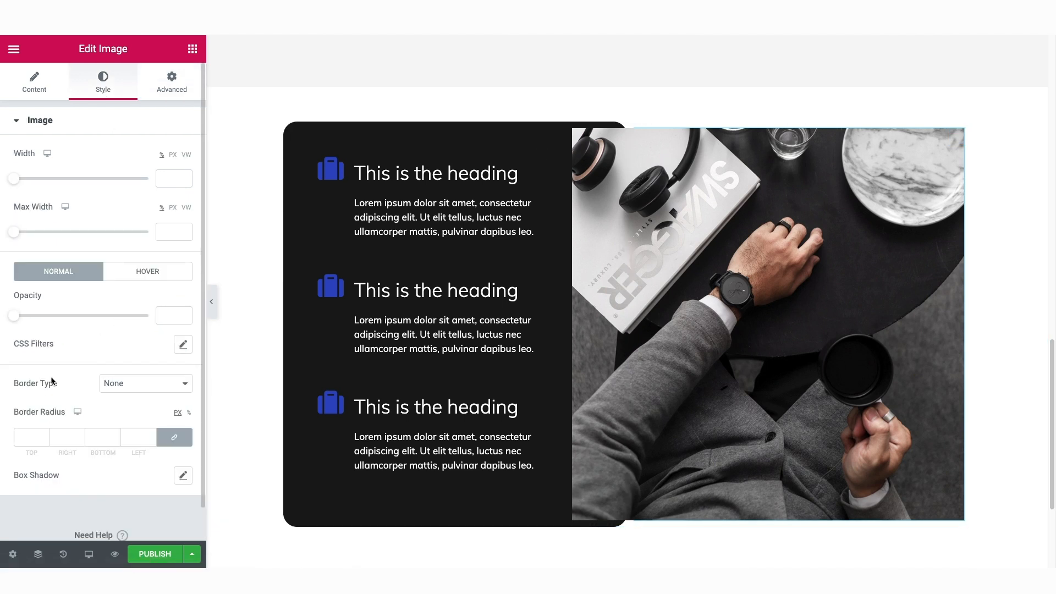
left_click(34, 439)
type("20")
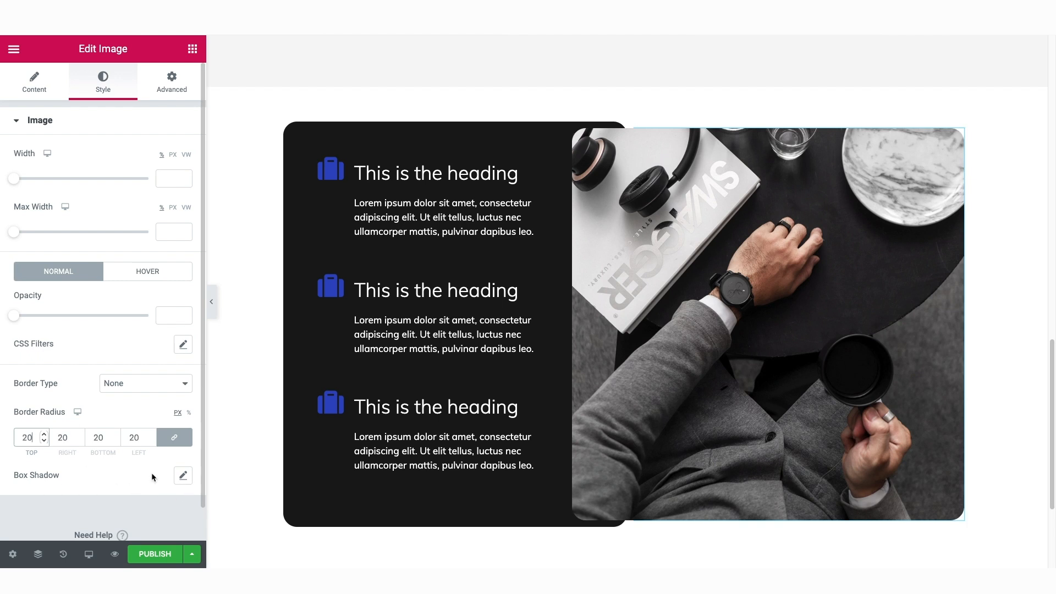
- Add a box shadow to the photo with horizontal 16, vertical 12, blur 12 and a black color at about 0.21 opacity
left_click(182, 477)
scroll(176, 478, "down", 3)
left_click_drag(80, 417, 88, 456)
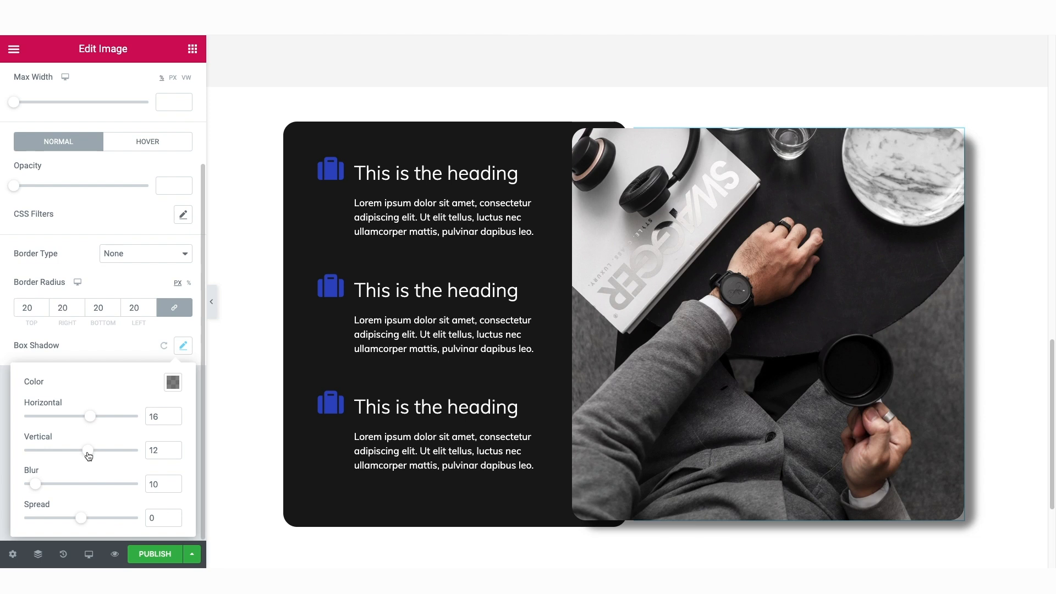
left_click(173, 383)
left_click_drag(176, 345, 134, 345)
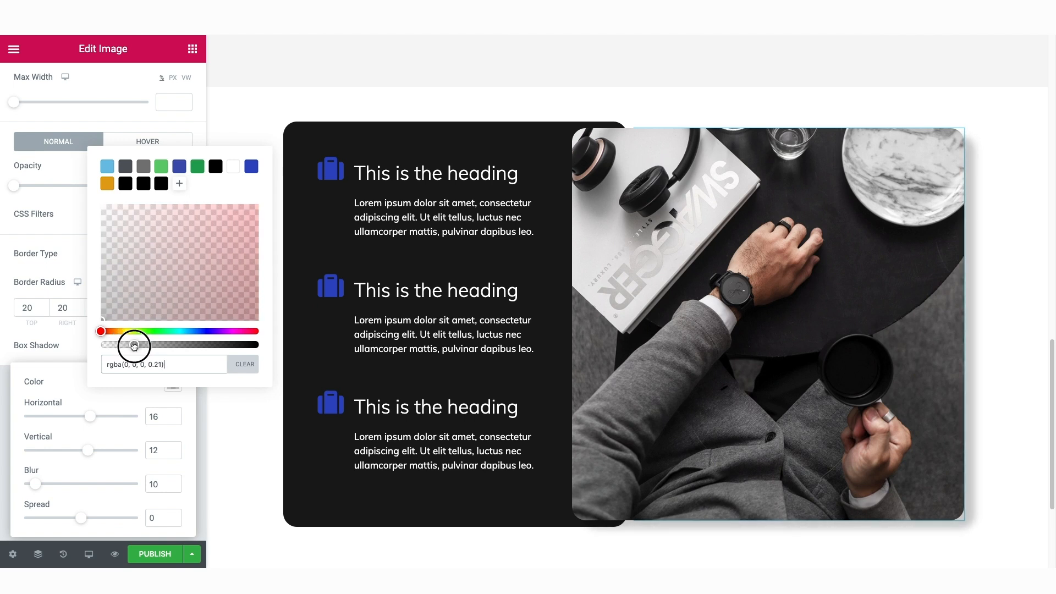
left_click(38, 485)
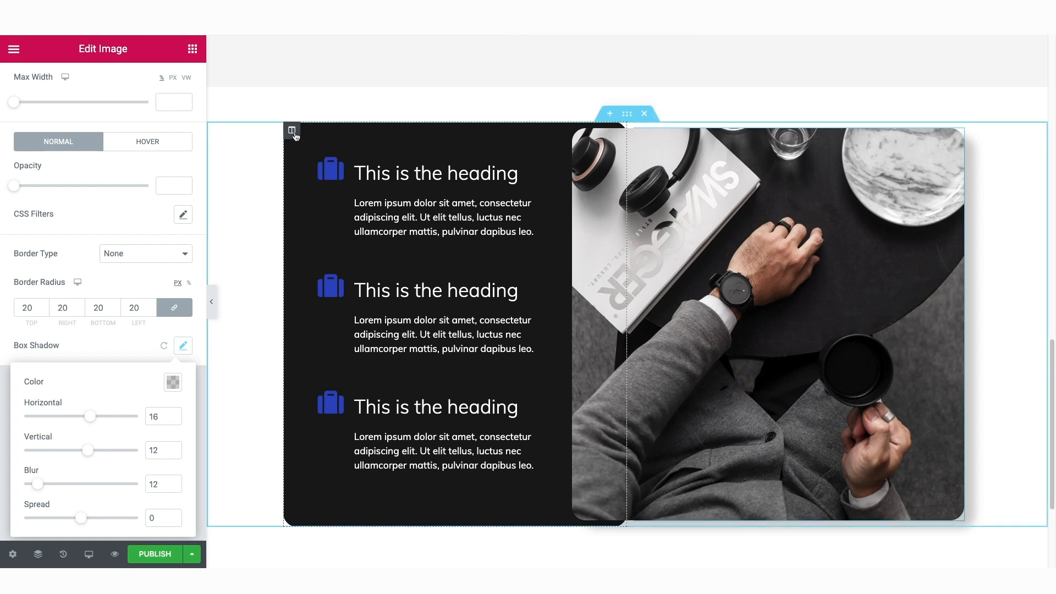
- Unlink the dark icon box column's margins, setting the top margin to 50 px and the bottom margin to -30 px
left_click(292, 132)
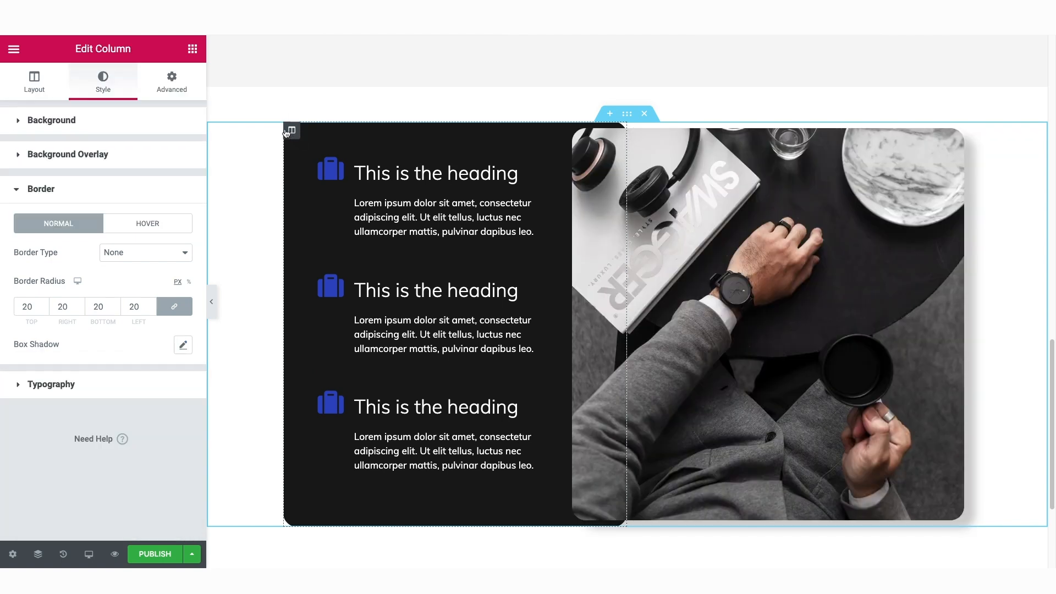
left_click(172, 80)
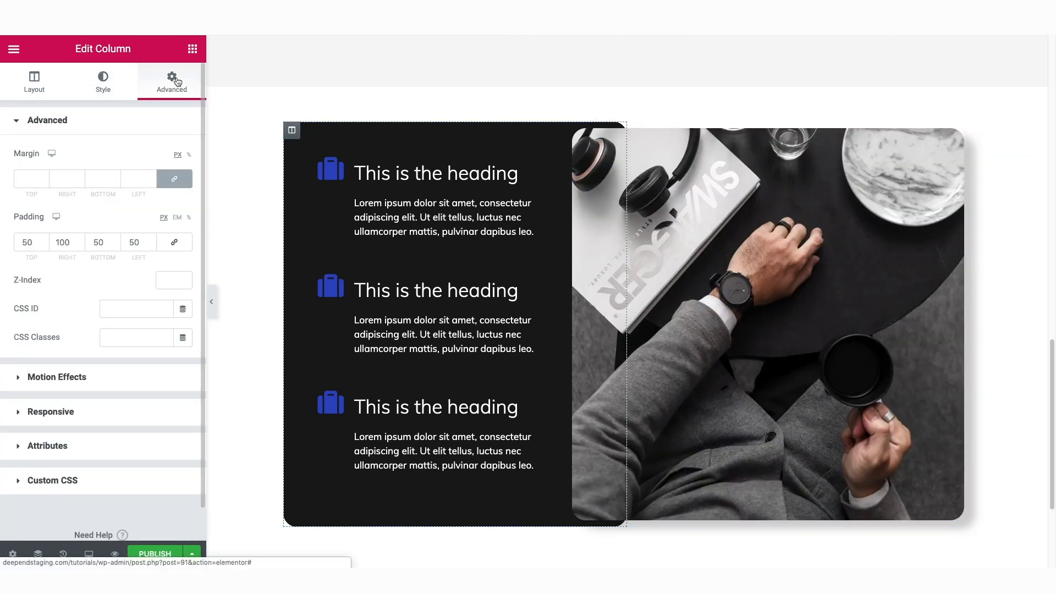
left_click(175, 181)
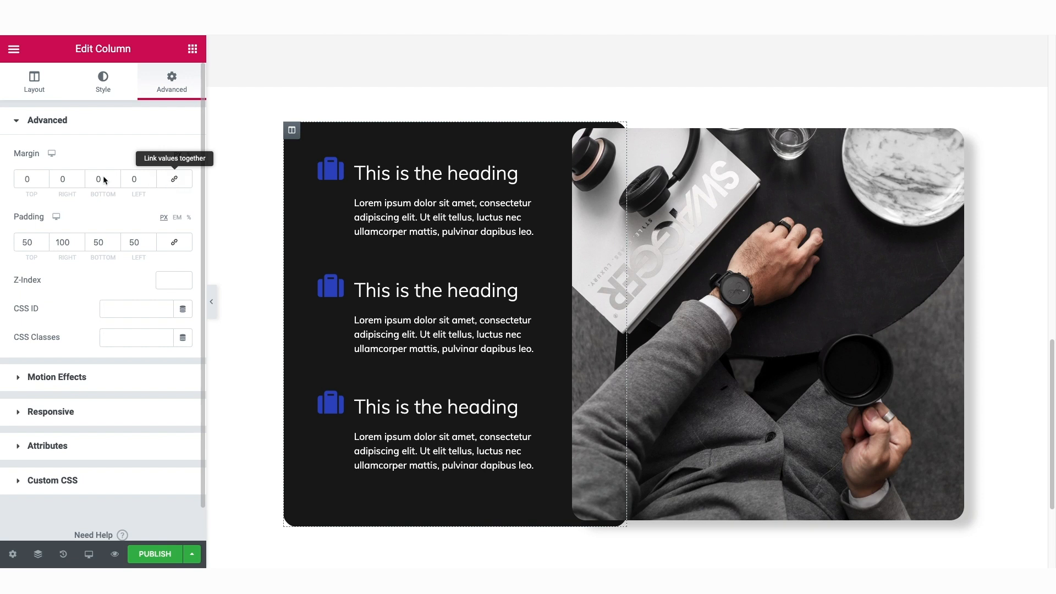
left_click(18, 180)
type("5")
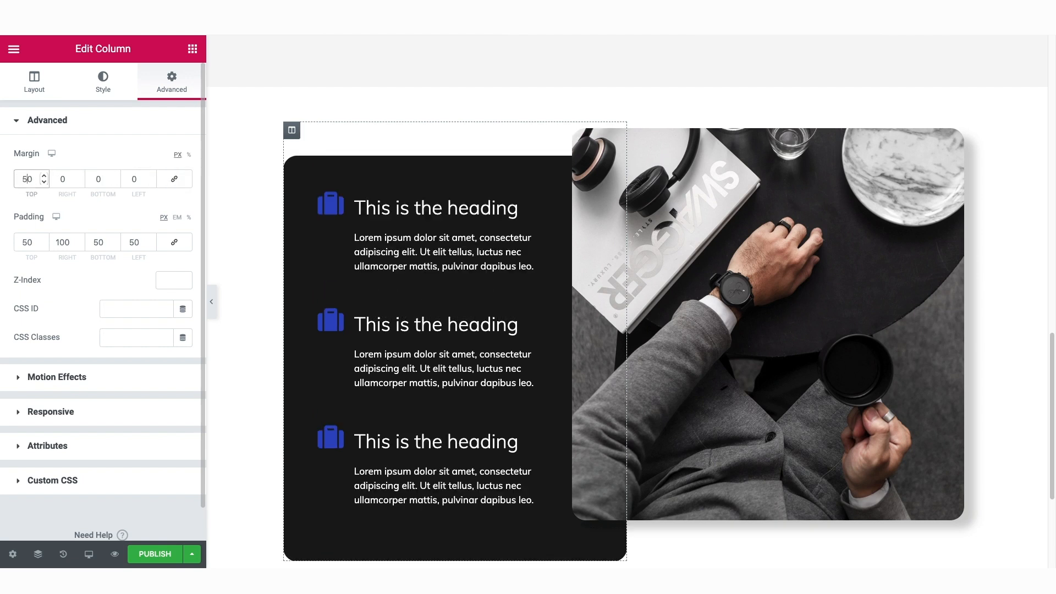
left_click(93, 181)
type("-5")
left_click_drag(100, 180, 98, 180)
type("3")
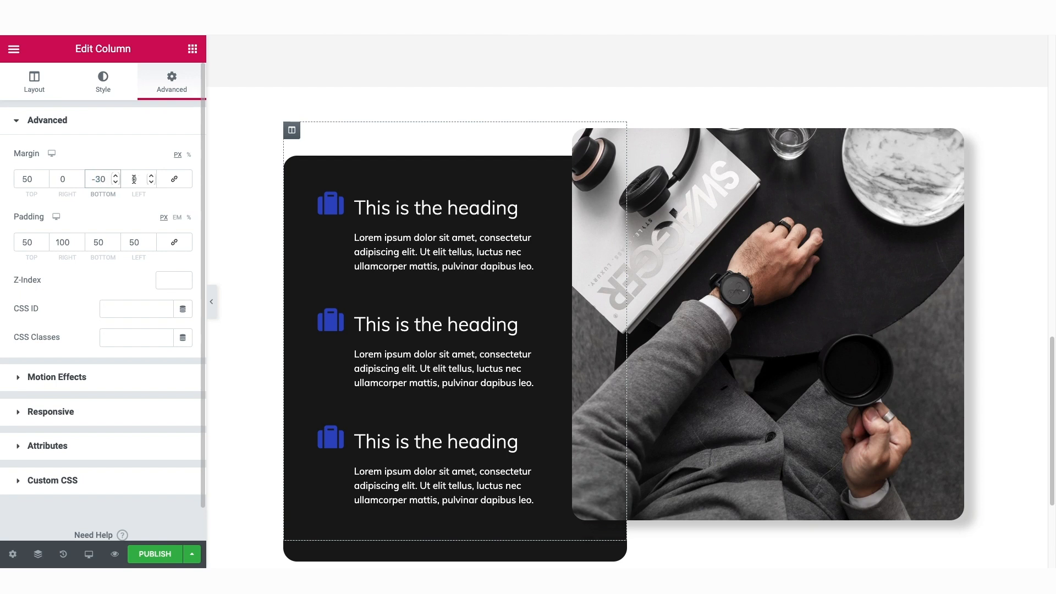
left_click(213, 301)
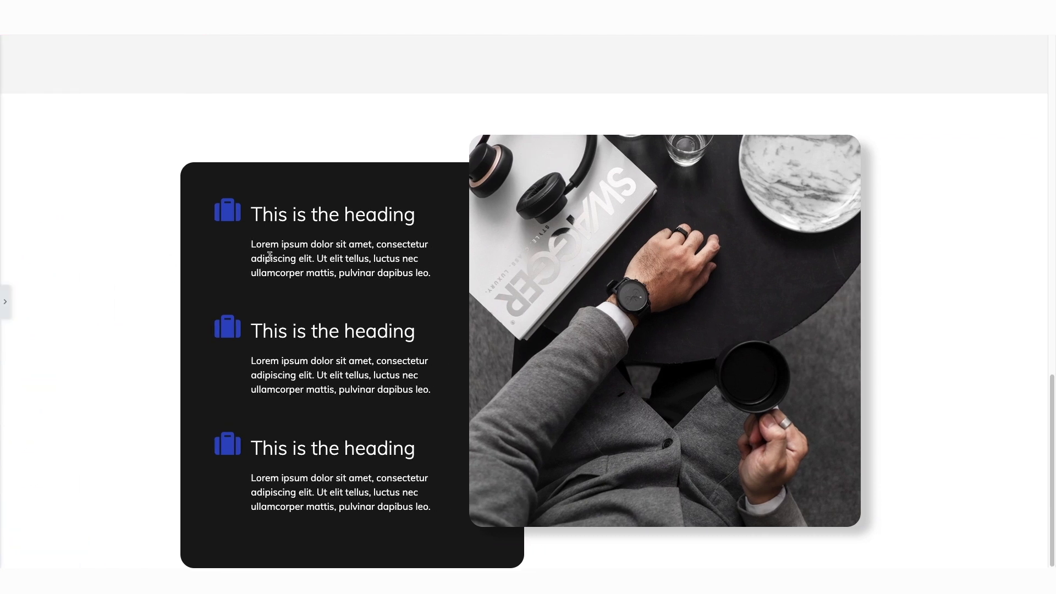
left_click(5, 301)
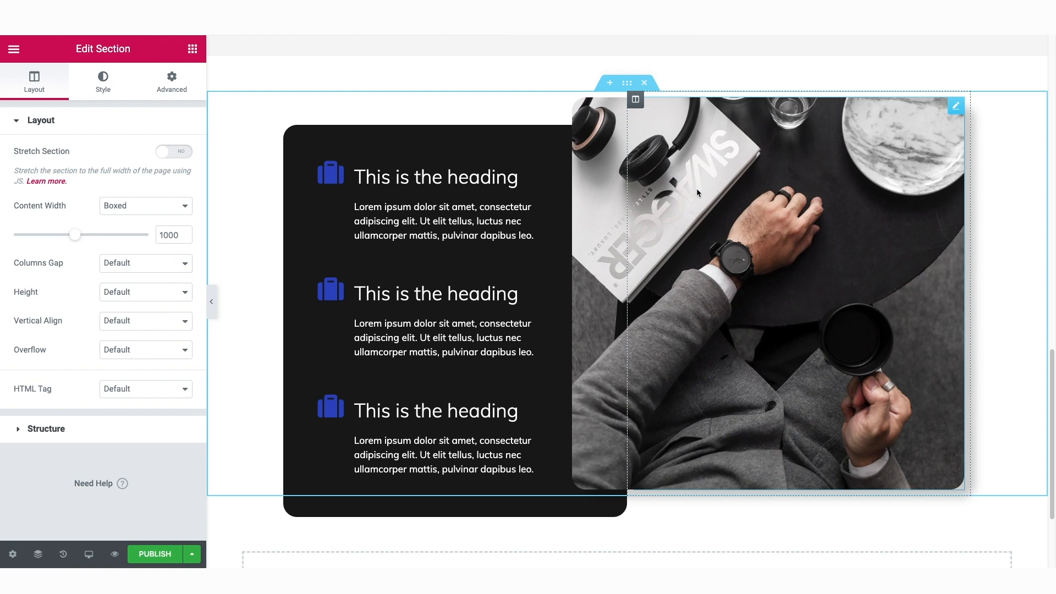
- Add a new single-column section below the icon box and photo section
scroll(696, 193, "down", 2)
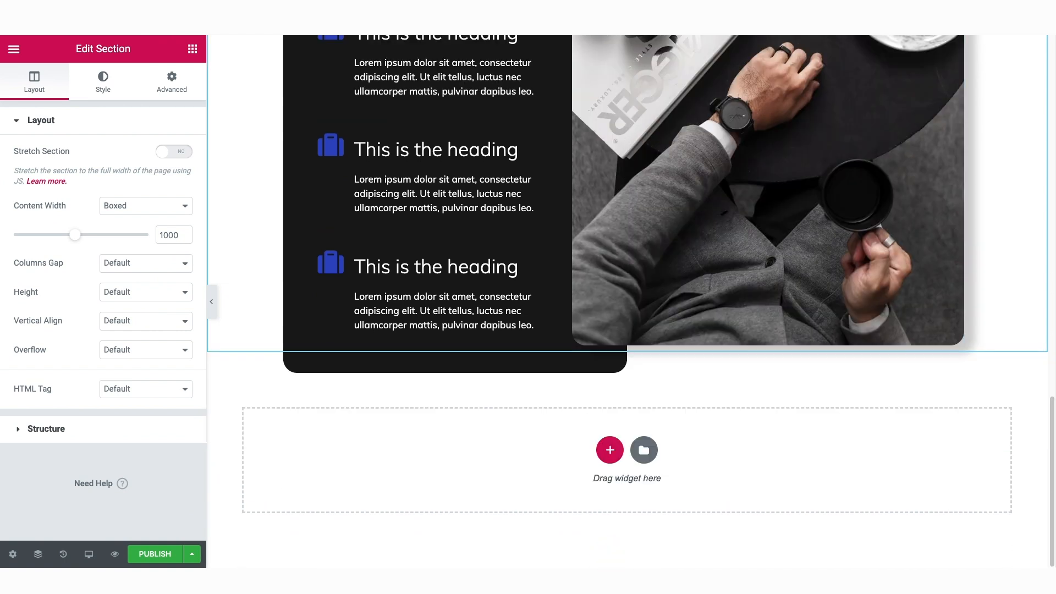
left_click(609, 450)
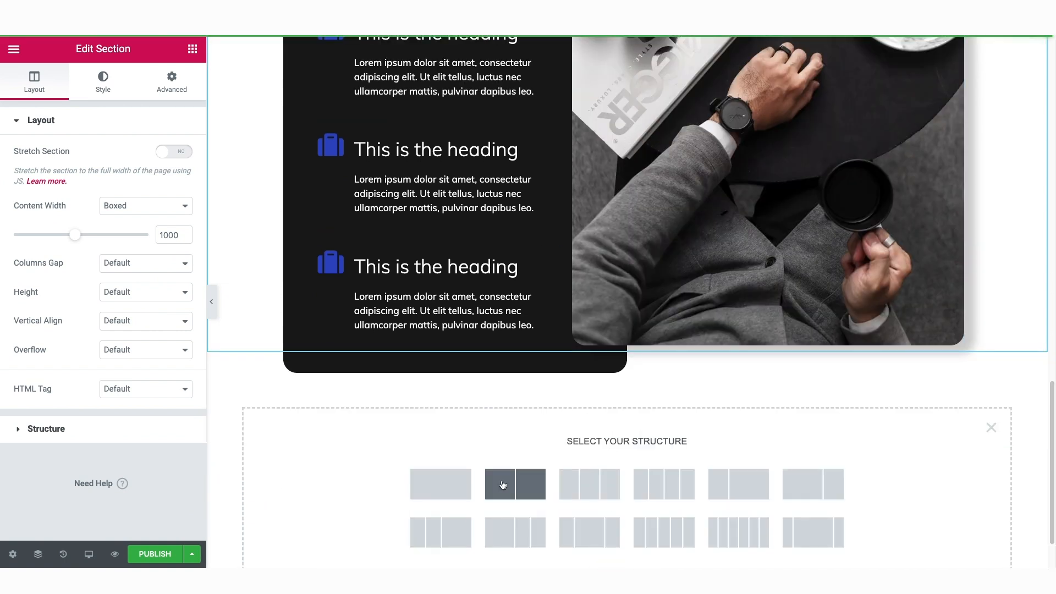
left_click(452, 492)
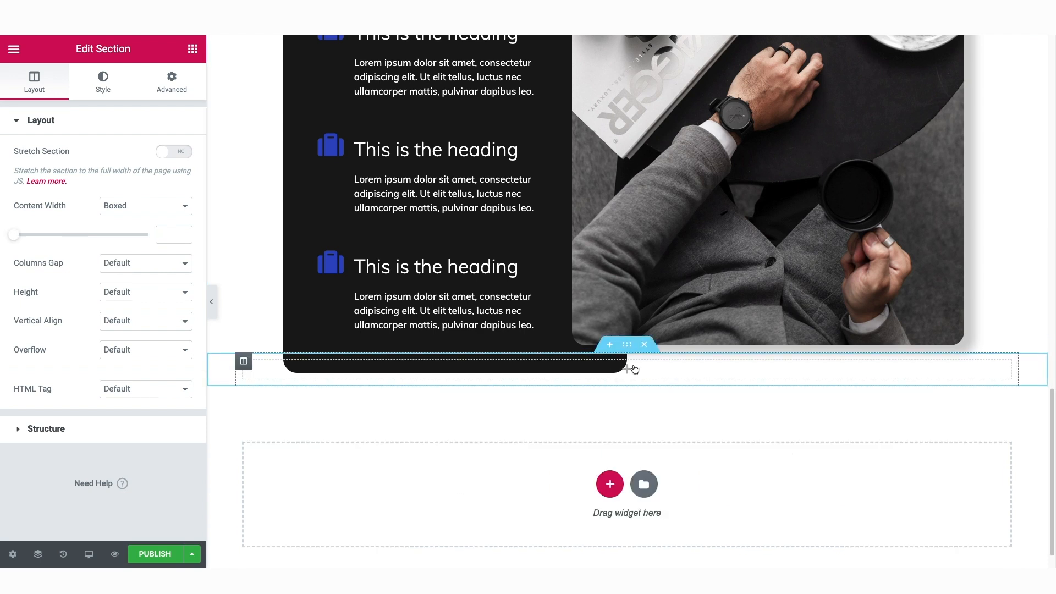
- Unlink the new section's margins and set its top margin to 50 px
left_click(174, 85)
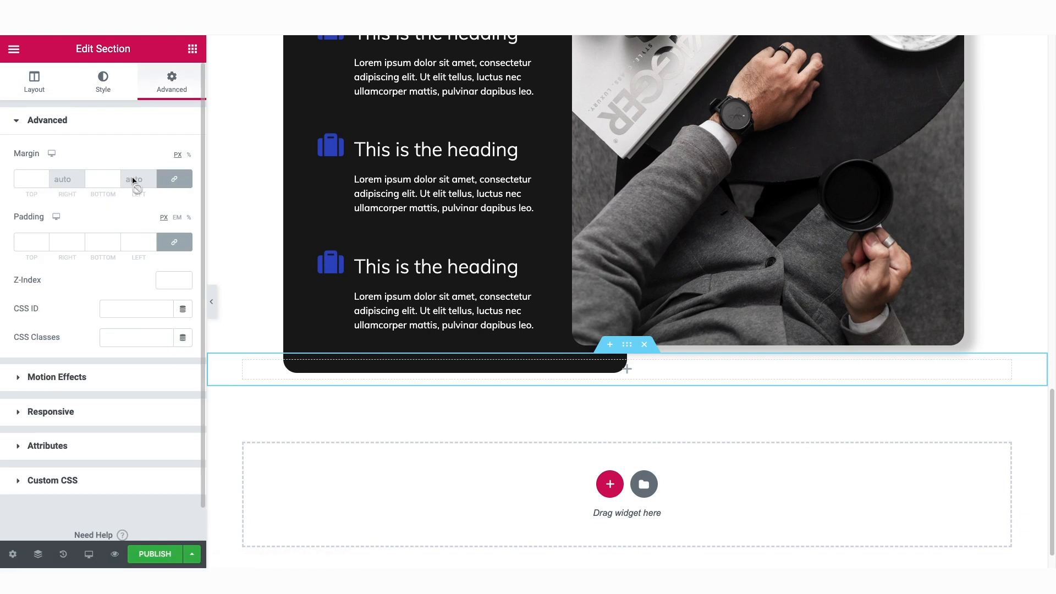
left_click(173, 178)
left_click(21, 178)
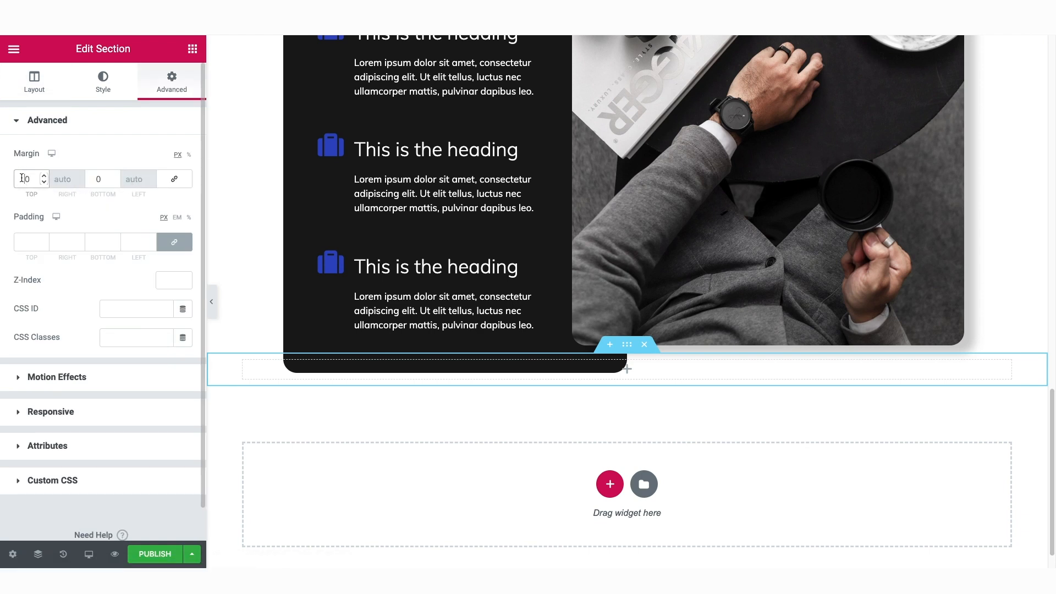
type("1000")
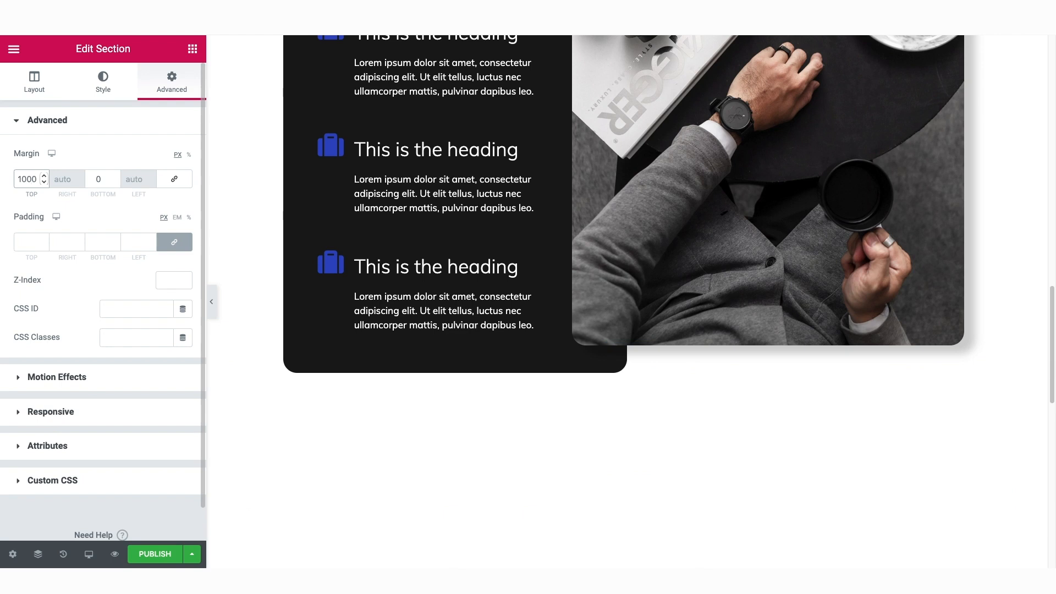
key("BackSpace")
key("BackSpace")
key("BackSpace")
type("50")
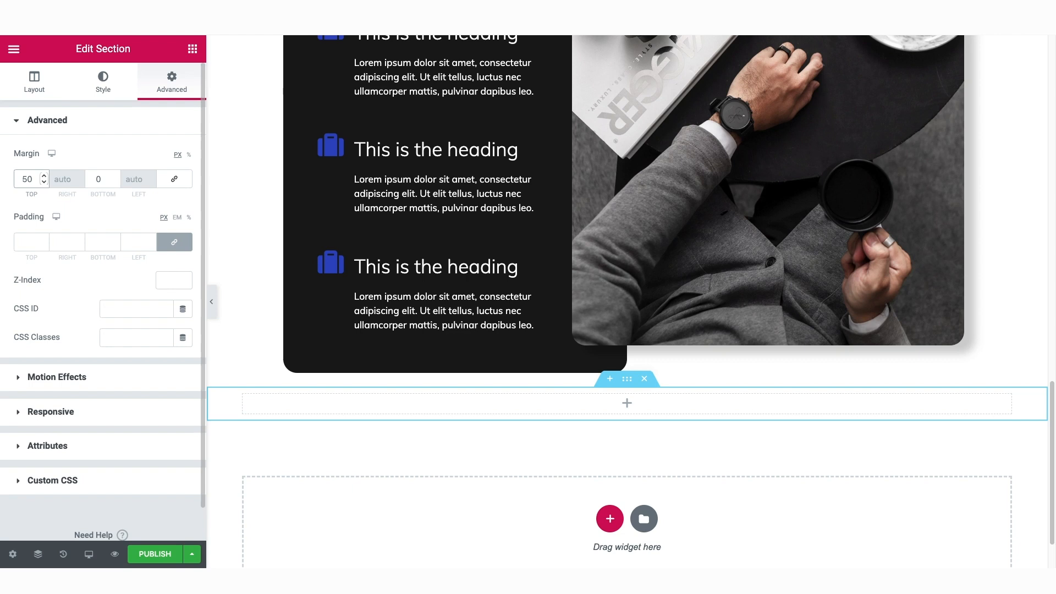
- Place a Heading widget in the new section and a Text Editor widget directly beneath it
left_click(192, 49)
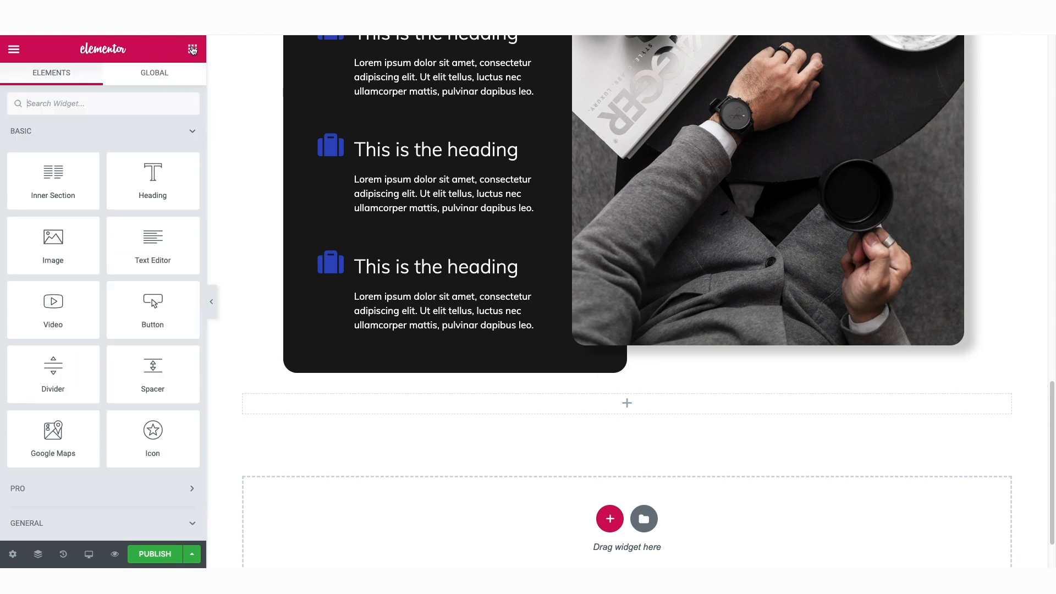
left_click_drag(152, 173, 639, 406)
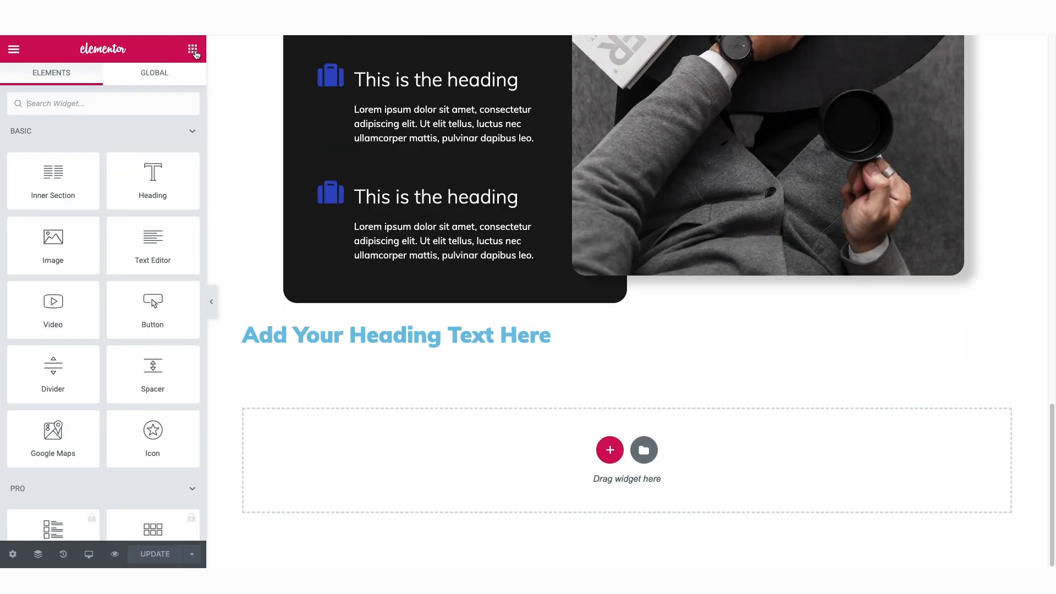
left_click_drag(150, 241, 384, 344)
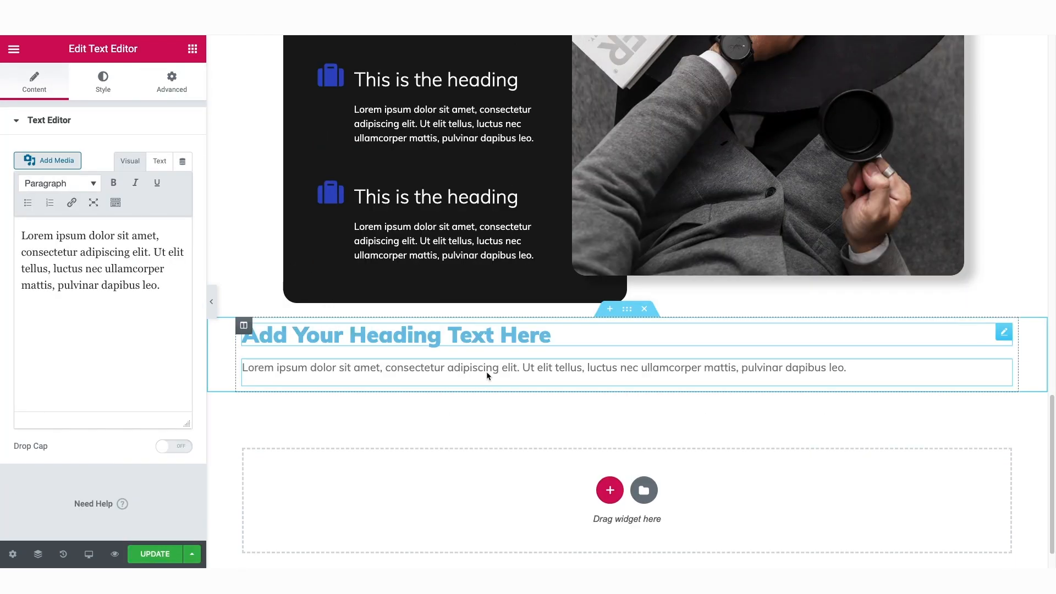
- Give the new section a classic background with the color #19191A
left_click(628, 309)
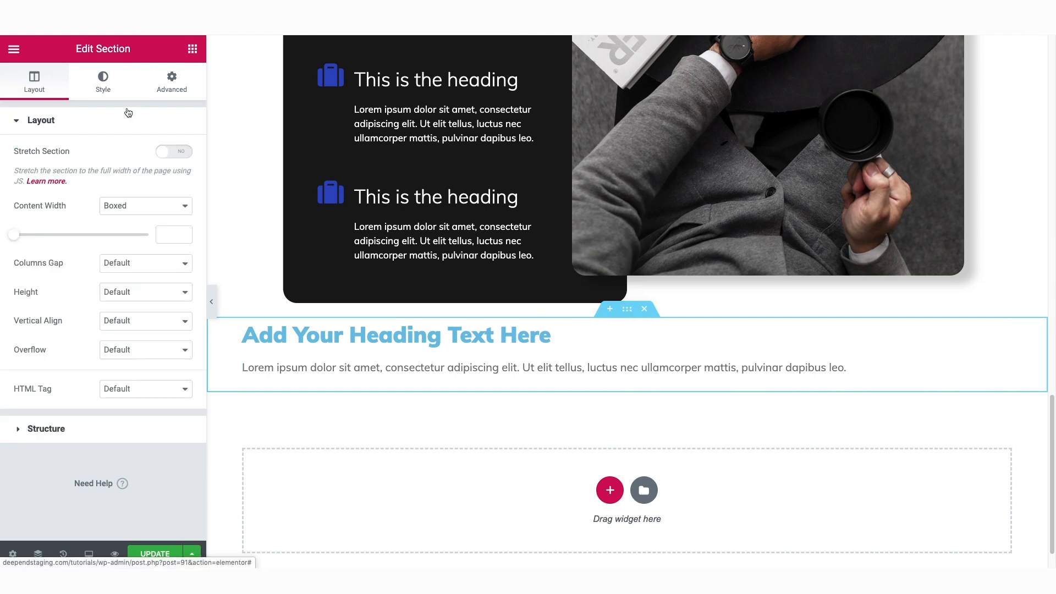
left_click(104, 83)
left_click(128, 186)
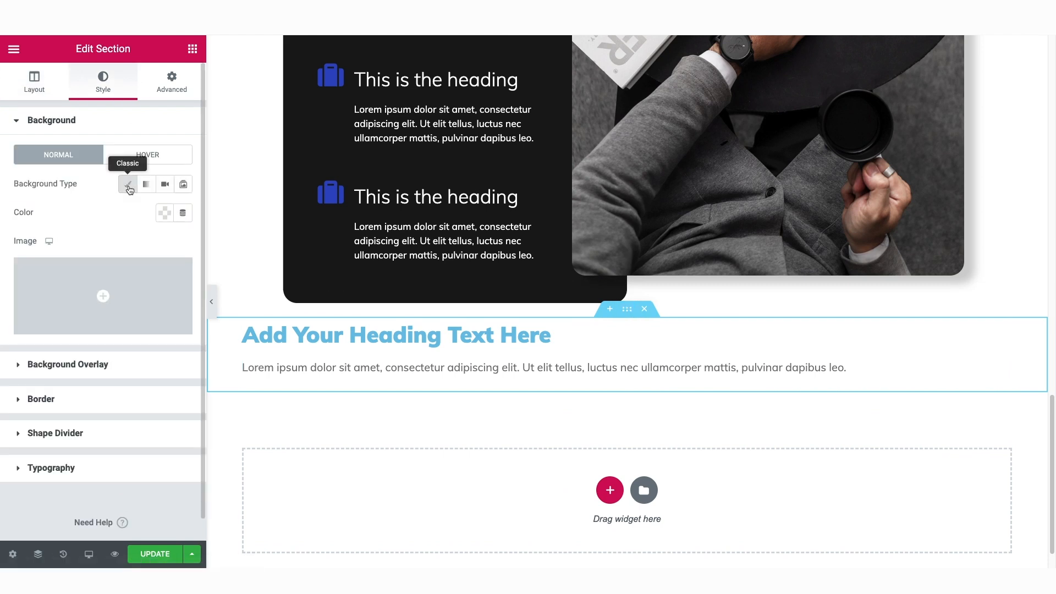
left_click(165, 214)
left_click(144, 443)
type("#19191A")
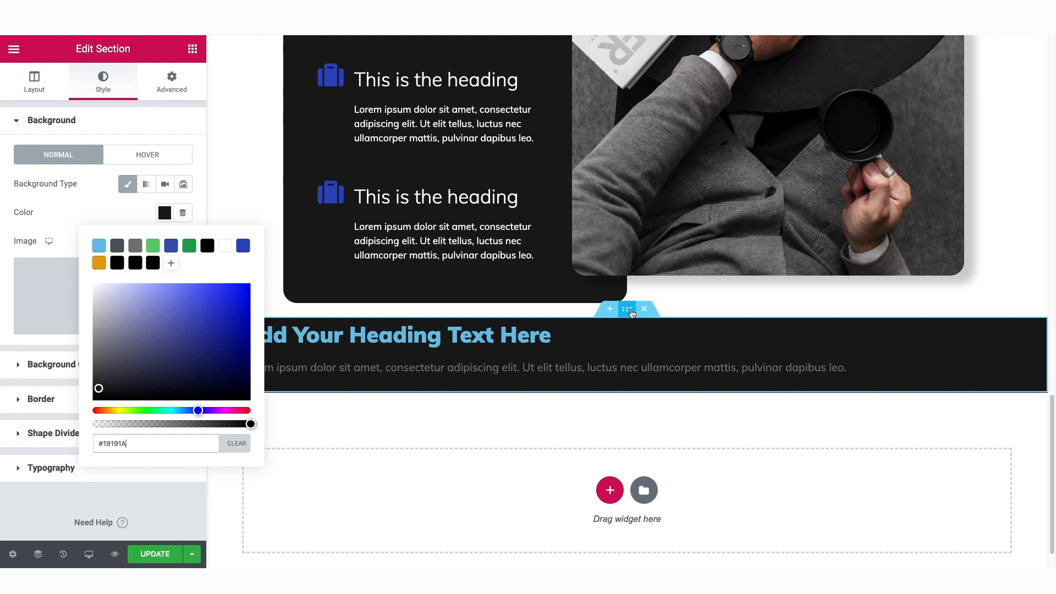
- Center the new section's heading and set its text color to white
left_click(545, 335)
left_click(147, 349)
left_click(103, 81)
left_click(165, 155)
left_click(225, 188)
- Set the heading's typography to weight 700 and size 53 px
left_click(183, 183)
left_click(136, 302)
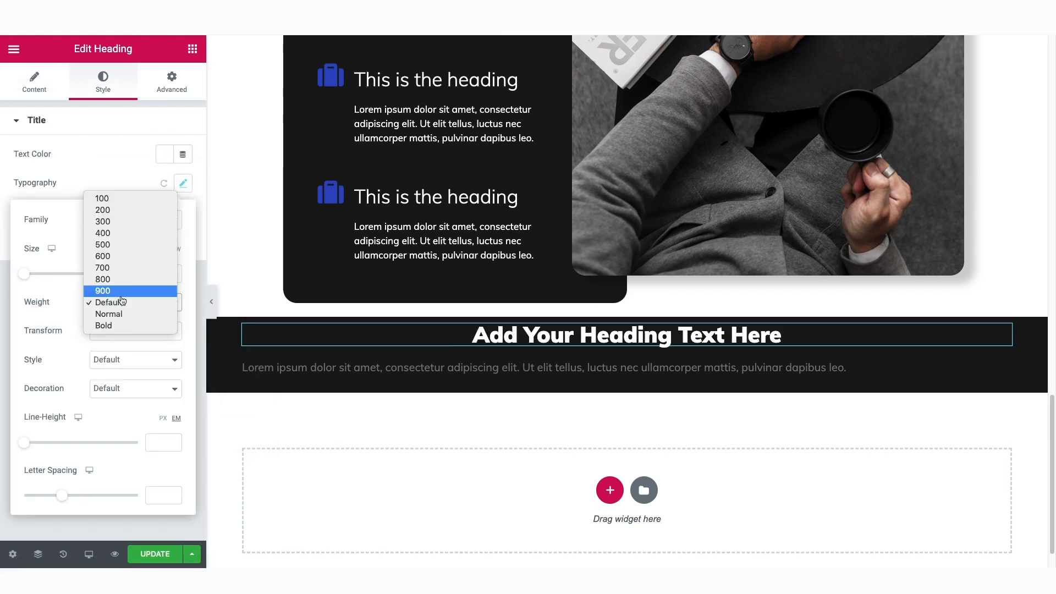
left_click(104, 245)
left_click(119, 302)
left_click(117, 313)
left_click(116, 303)
left_click(114, 314)
left_click_drag(24, 274, 54, 277)
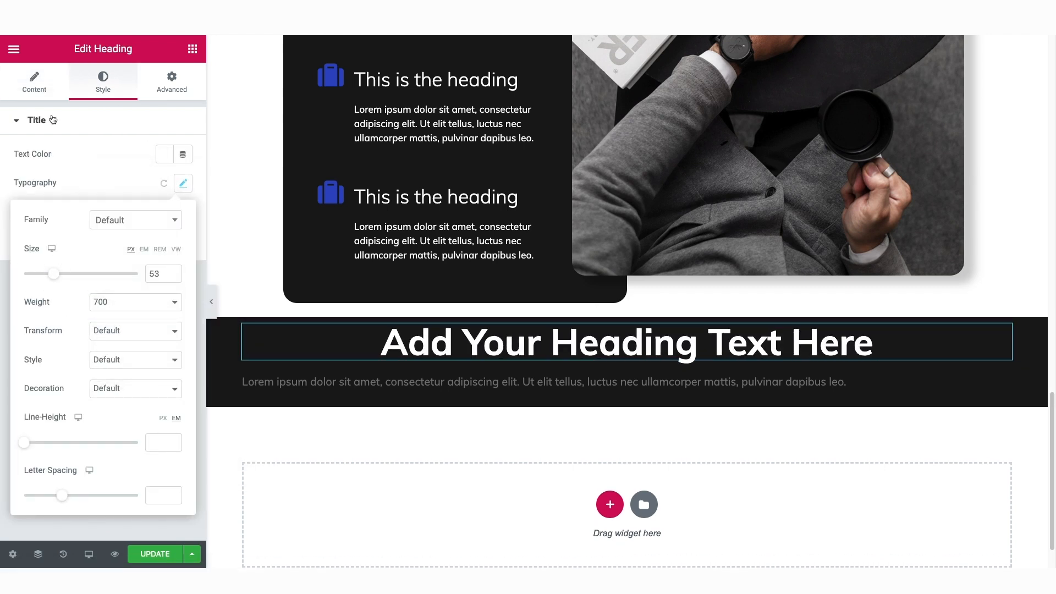
- Replace the heading's placeholder title with "Let's Work Together!"
left_click(34, 81)
triple_click(76, 170)
type("Let's Work Together!")
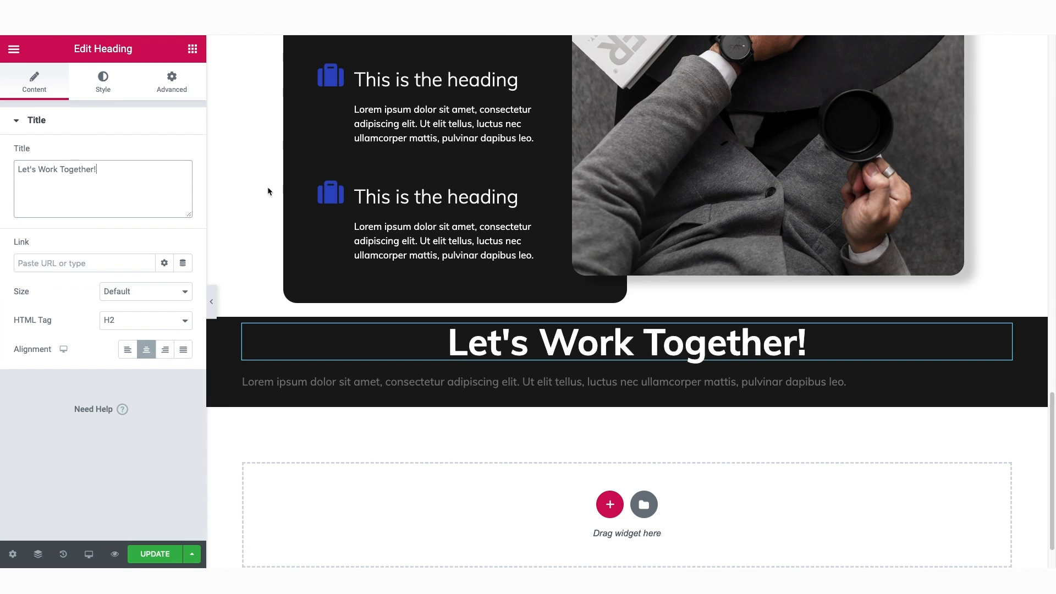
- Replace the placeholder paragraph under the heading with "See what customers say"
left_click(858, 385)
key("ctrl+a")
type("See what customers say")
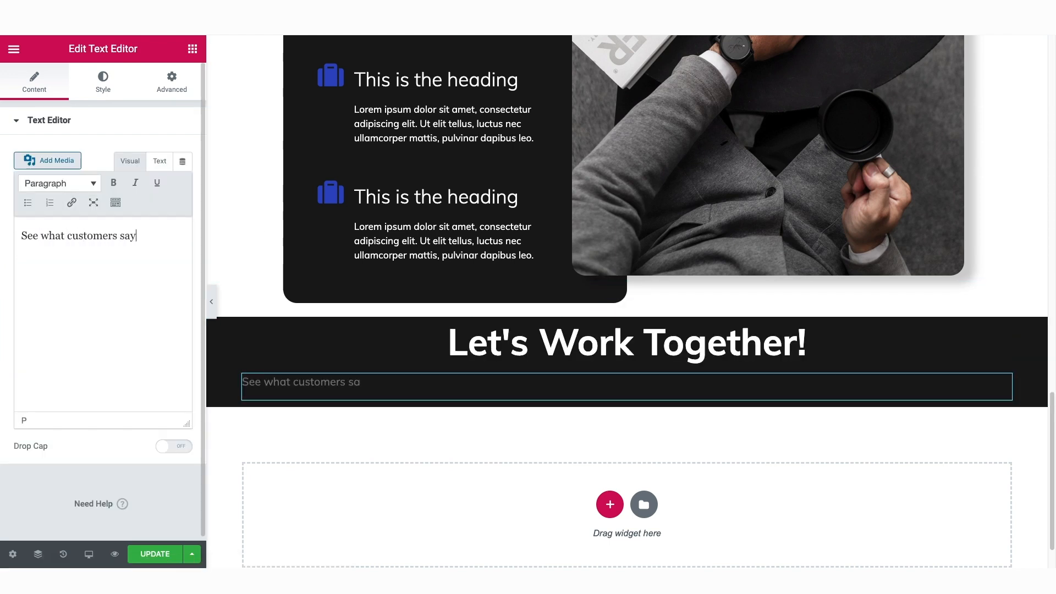
- Center the paragraph under the heading, color it white and transform it to uppercase
left_click(103, 86)
left_click(147, 154)
left_click(183, 212)
left_click(136, 360)
left_click(132, 372)
left_click(29, 303)
left_click_drag(28, 303, 31, 304)
- Unlink the padding of the "Let's Work Together!" section and set its top padding to 50 px
left_click(627, 309)
left_click(165, 88)
left_click(174, 242)
left_click(19, 246)
type("50")
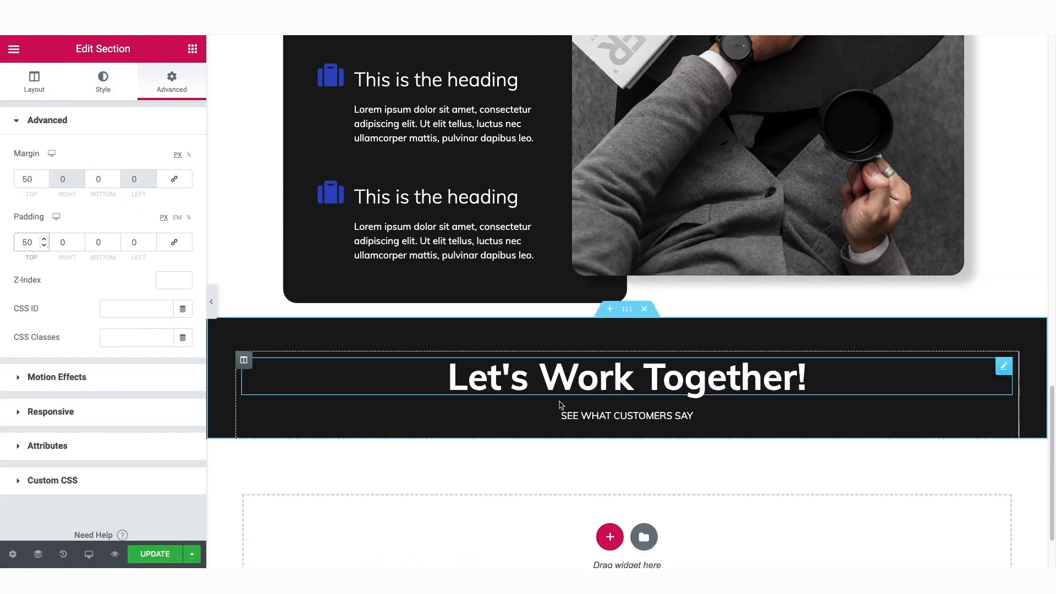
- Search the widgets for "testi" and place a Testimonial widget below the customer line
left_click(193, 51)
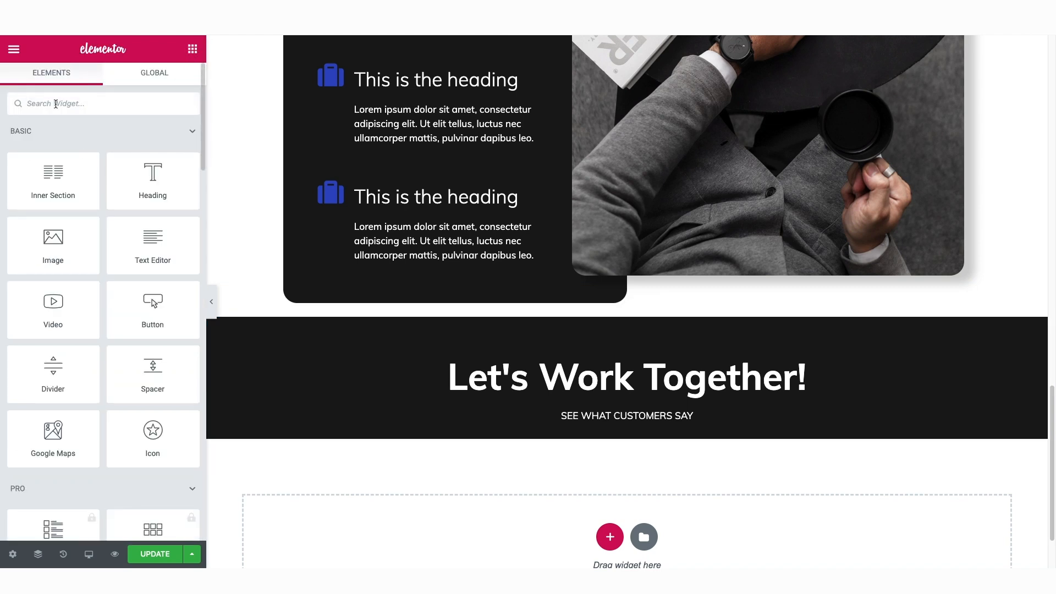
type("testi")
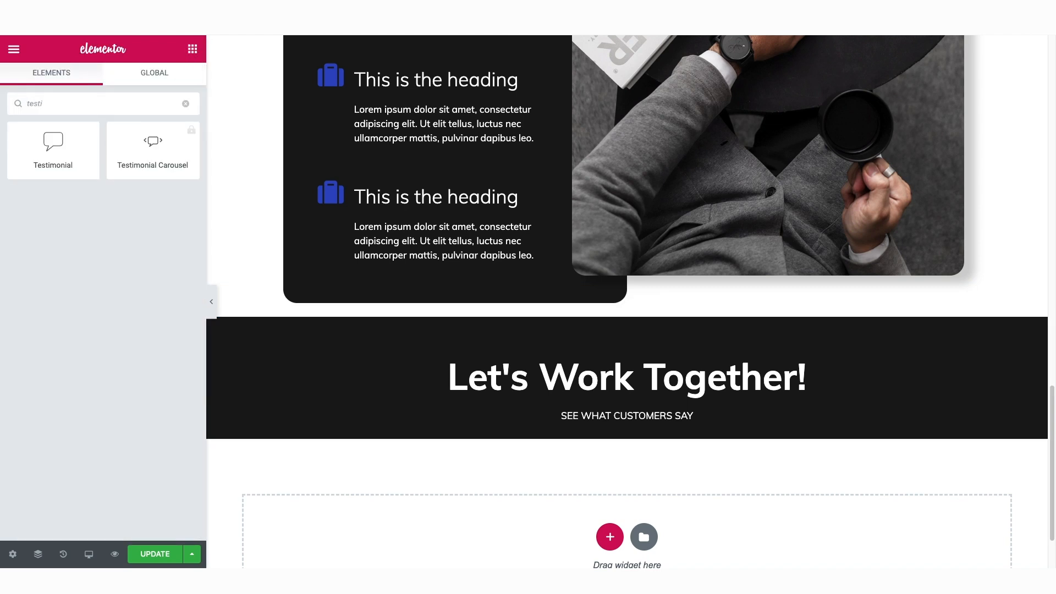
left_click_drag(50, 147, 644, 438)
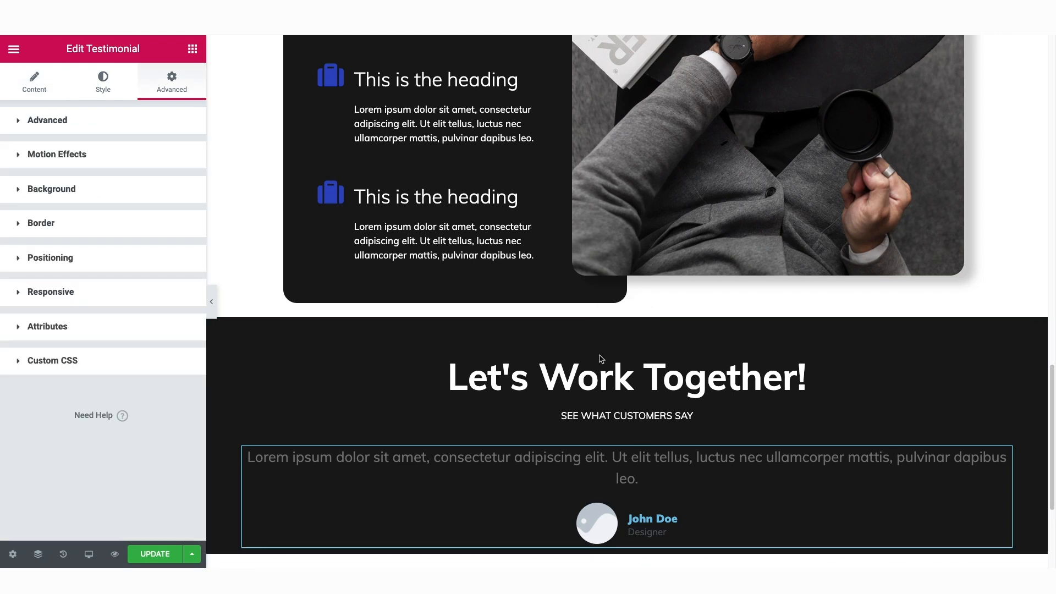
- Give the testimonial widget a classic background with the color 2F48C2
scroll(598, 358, "down", 4)
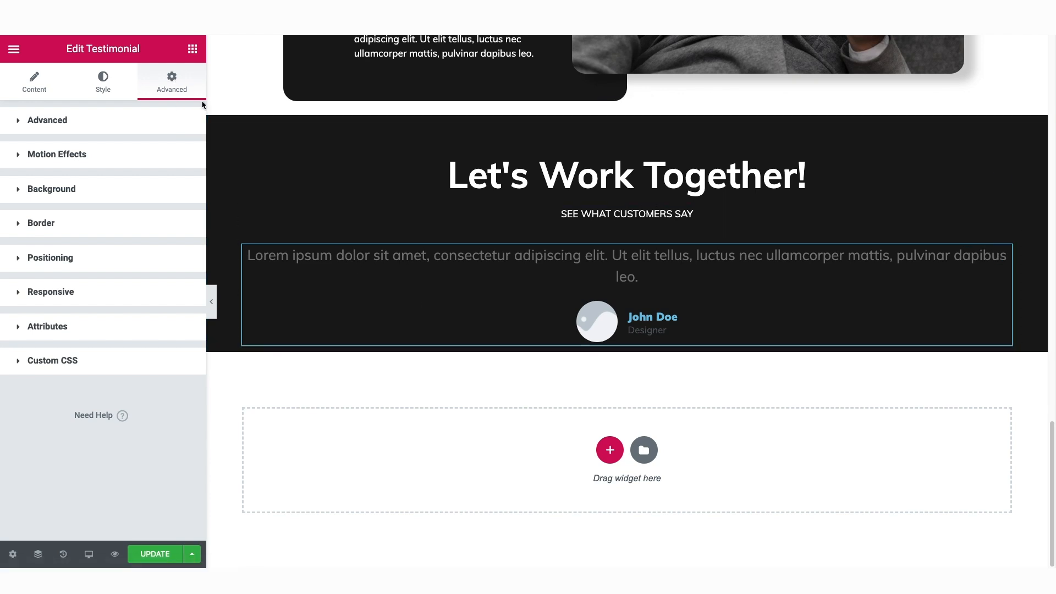
left_click(36, 194)
left_click(165, 254)
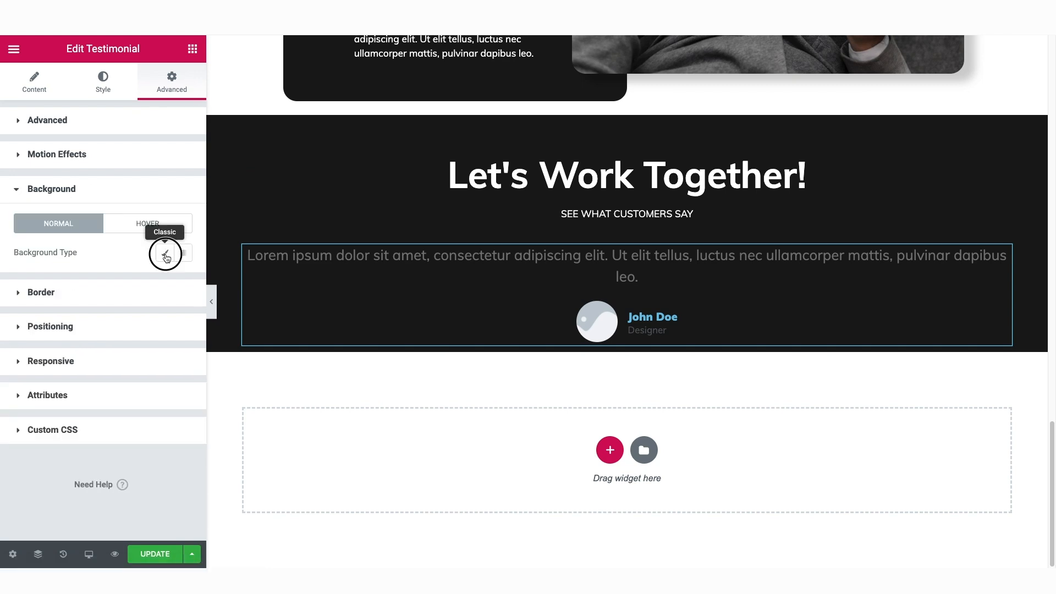
left_click(165, 281)
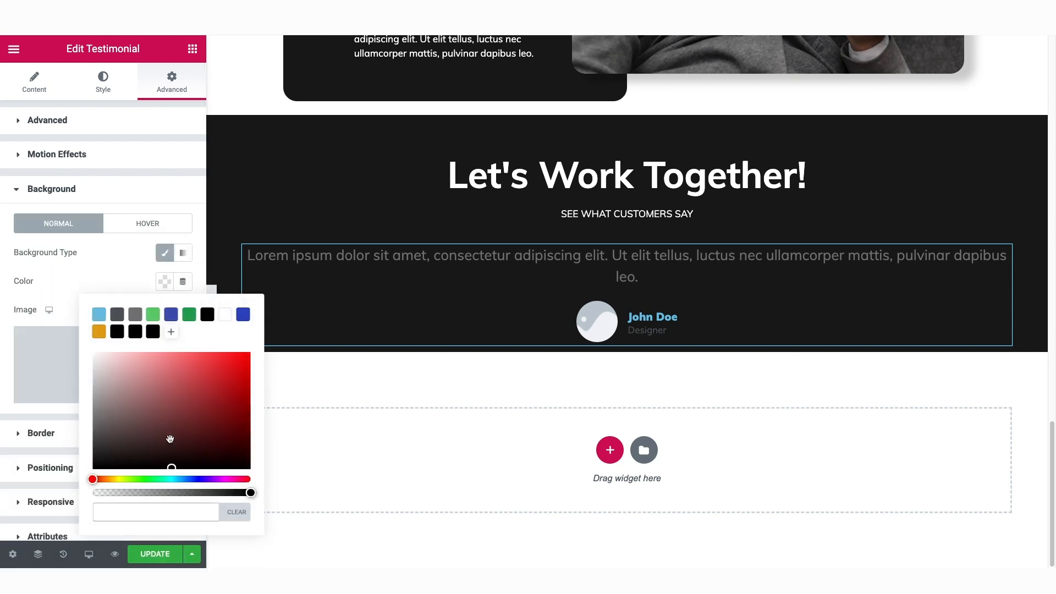
left_click(159, 509)
type("2F48C2")
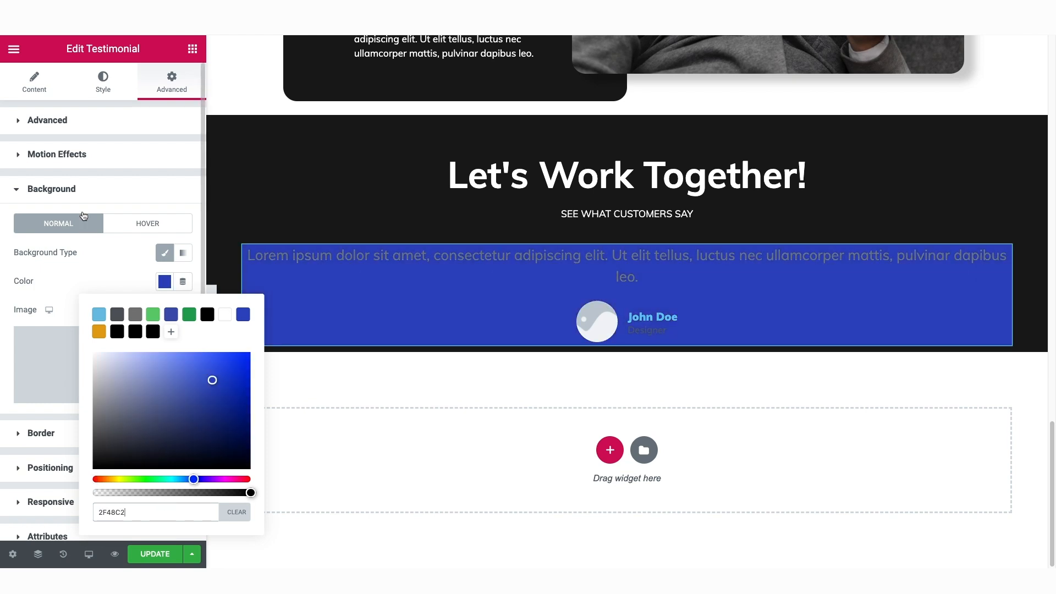
- Set the testimonial widget's padding to 46 px on all sides
left_click(52, 126)
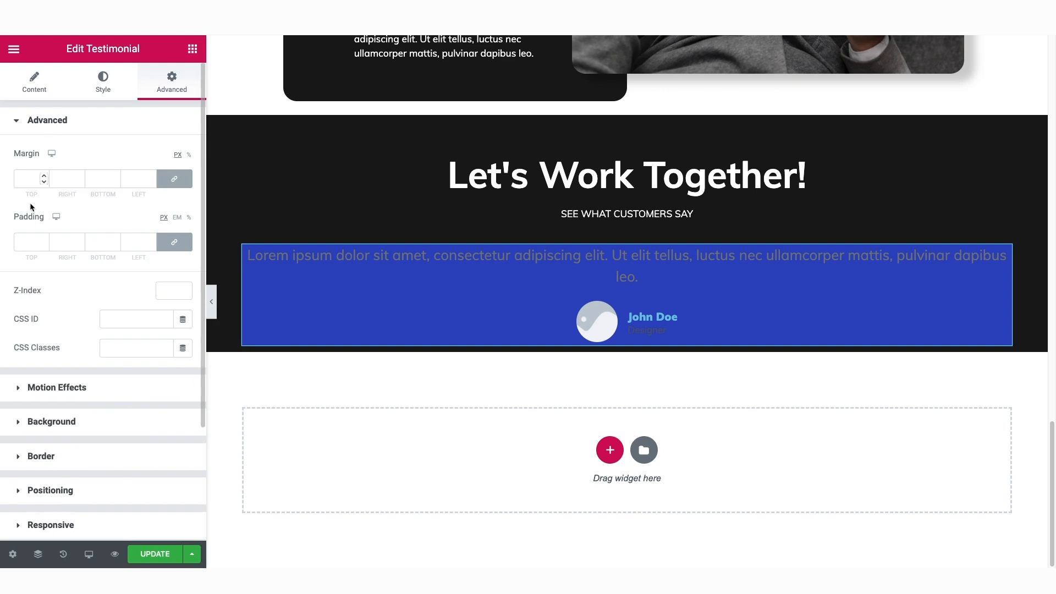
left_click(25, 241)
left_click(43, 239)
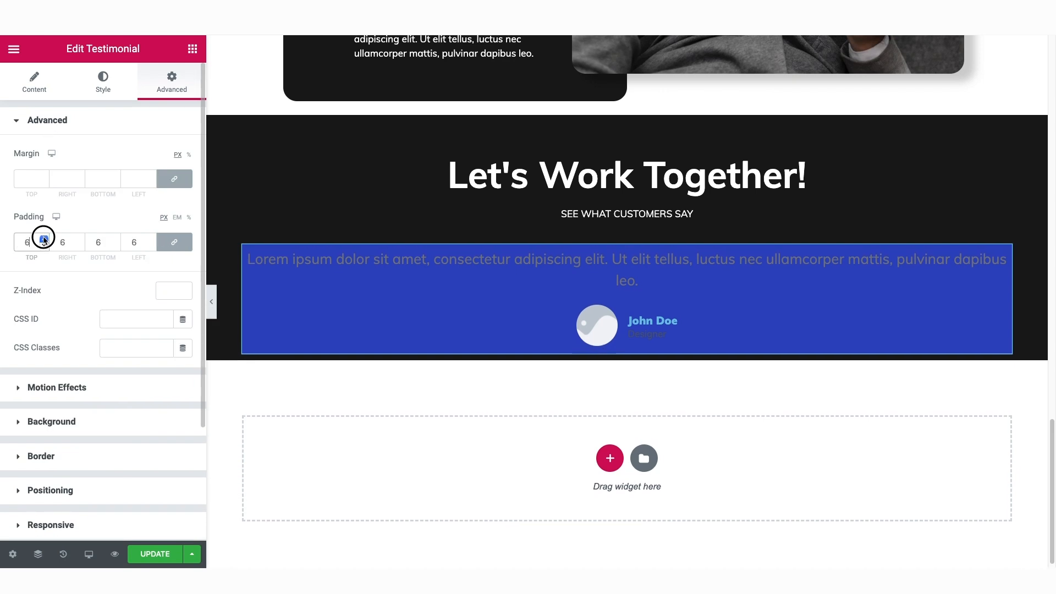
left_click_drag(44, 240, 45, 240)
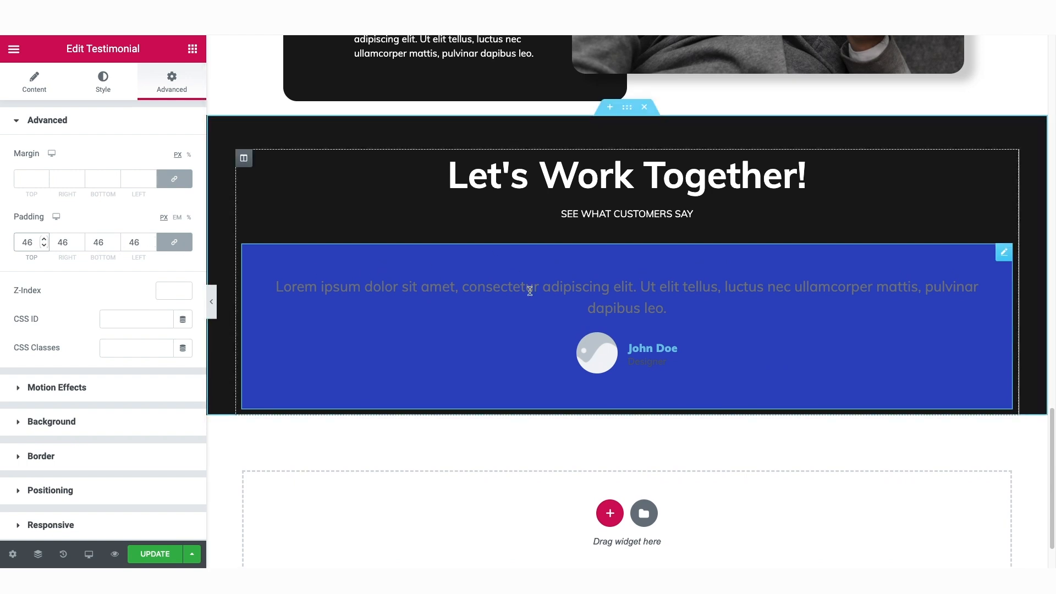
- Set the testimonial's image to testi.jpg, the portrait of the man with glasses, from the media library
left_click(108, 81)
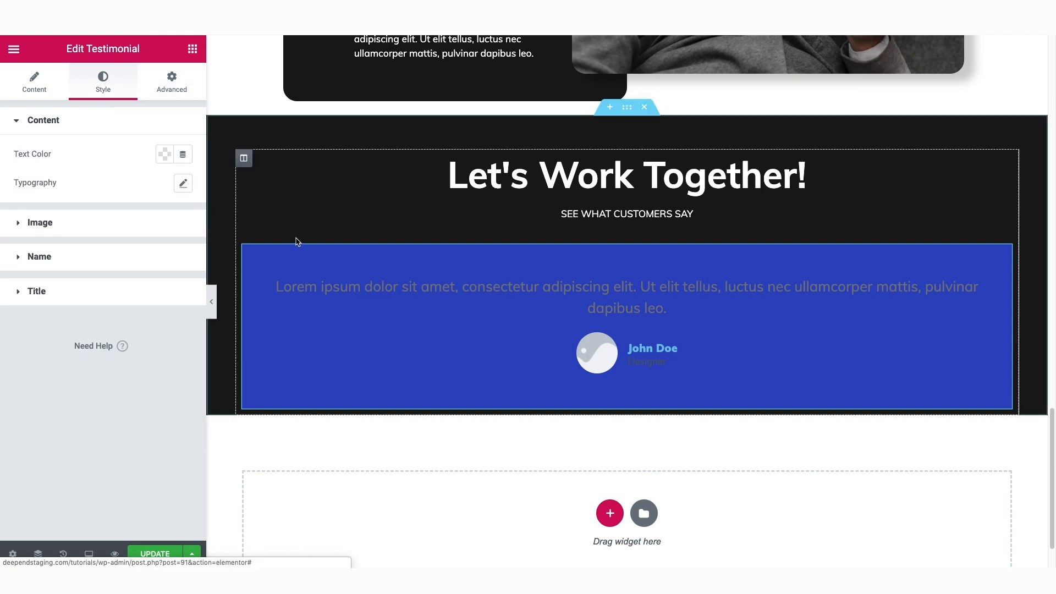
left_click(42, 96)
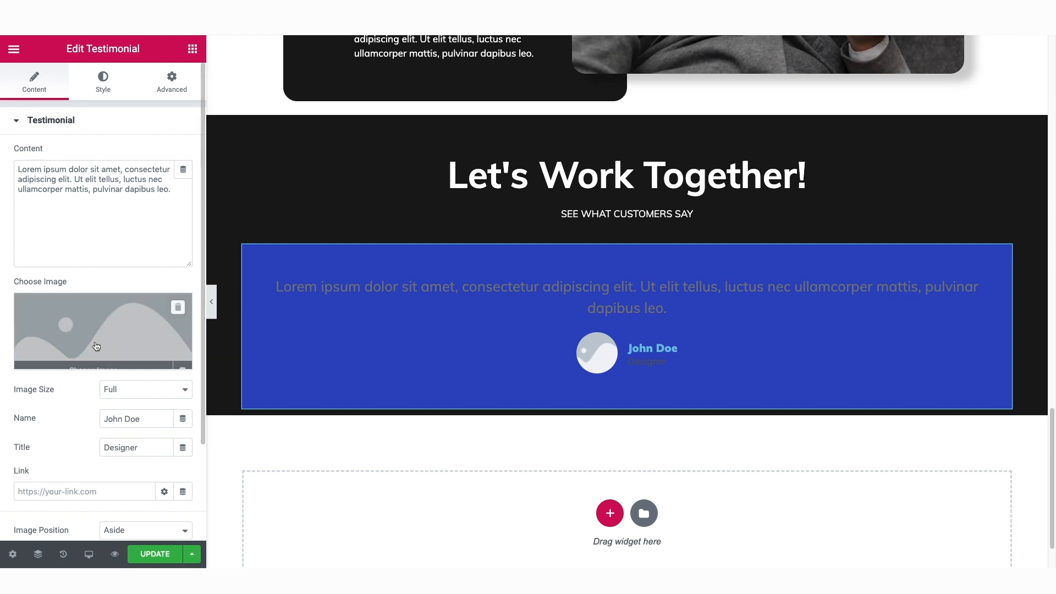
left_click(88, 358)
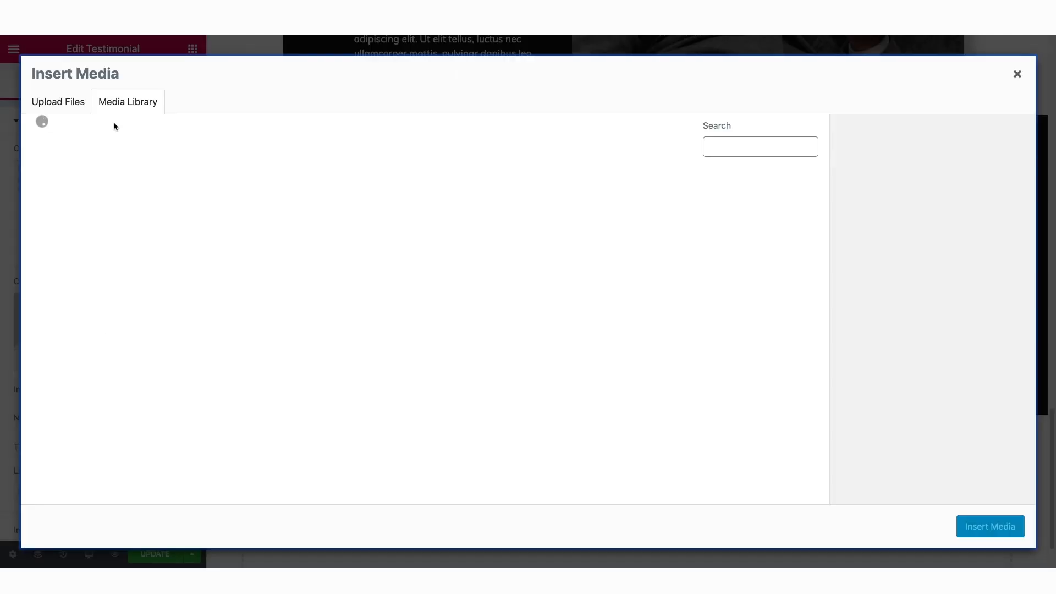
left_click(584, 307)
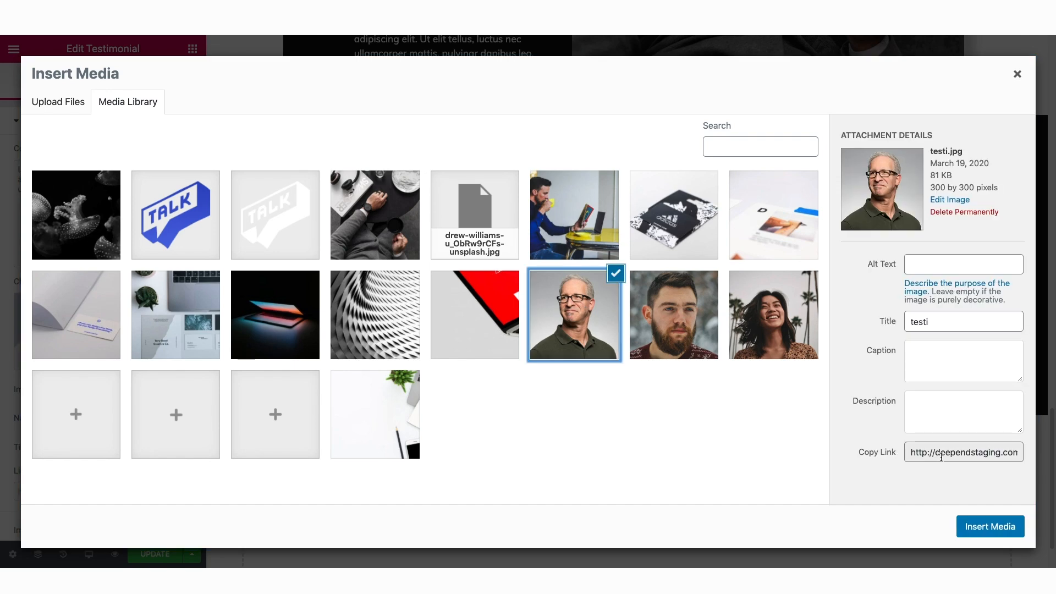
left_click(990, 526)
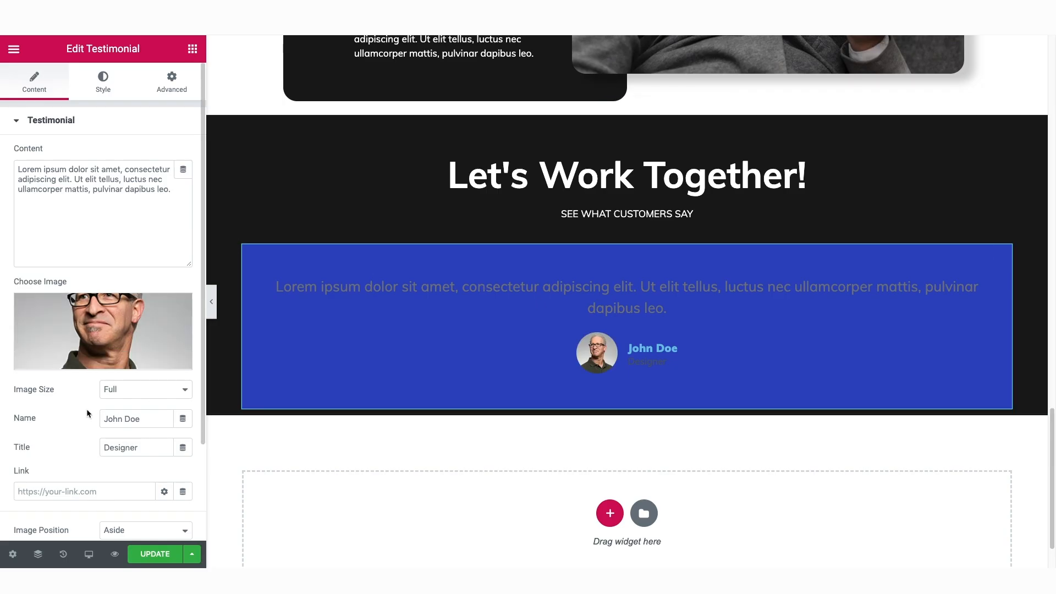
- Set the testimonial's image position to Top
scroll(87, 408, "down", 2)
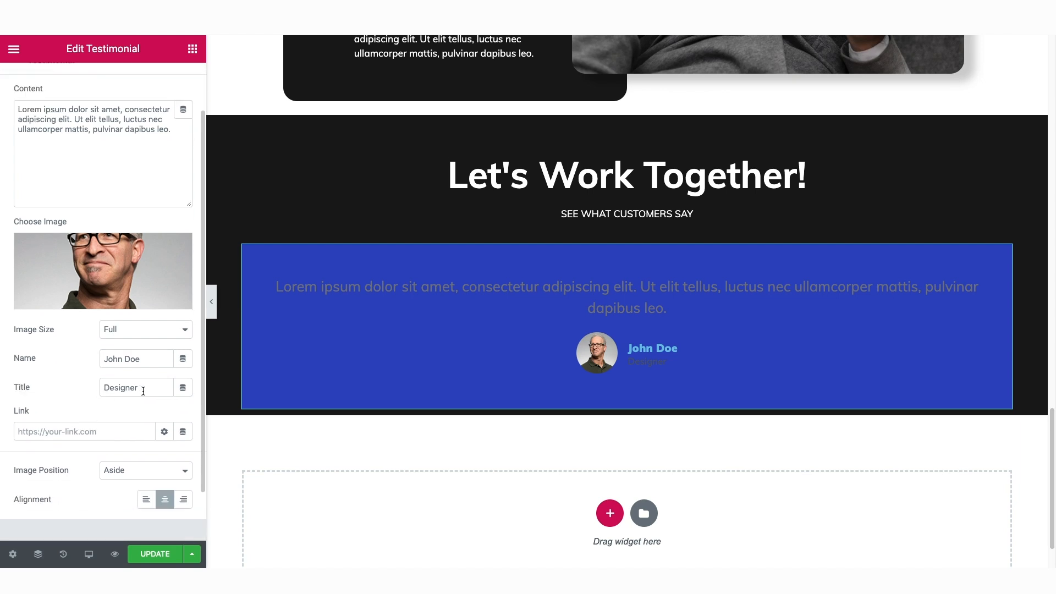
scroll(78, 388, "down", 1)
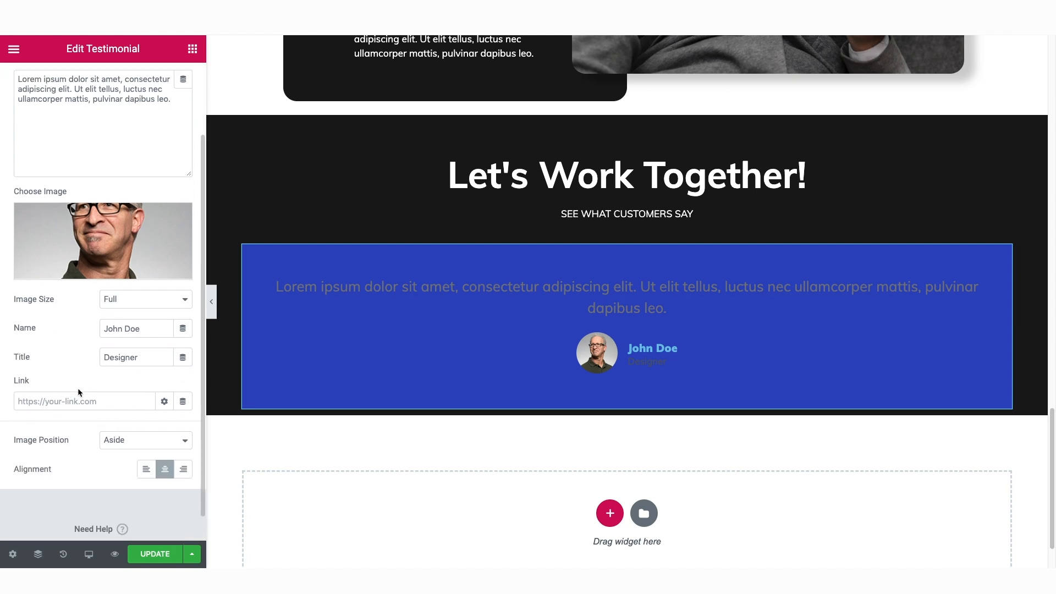
left_click(118, 441)
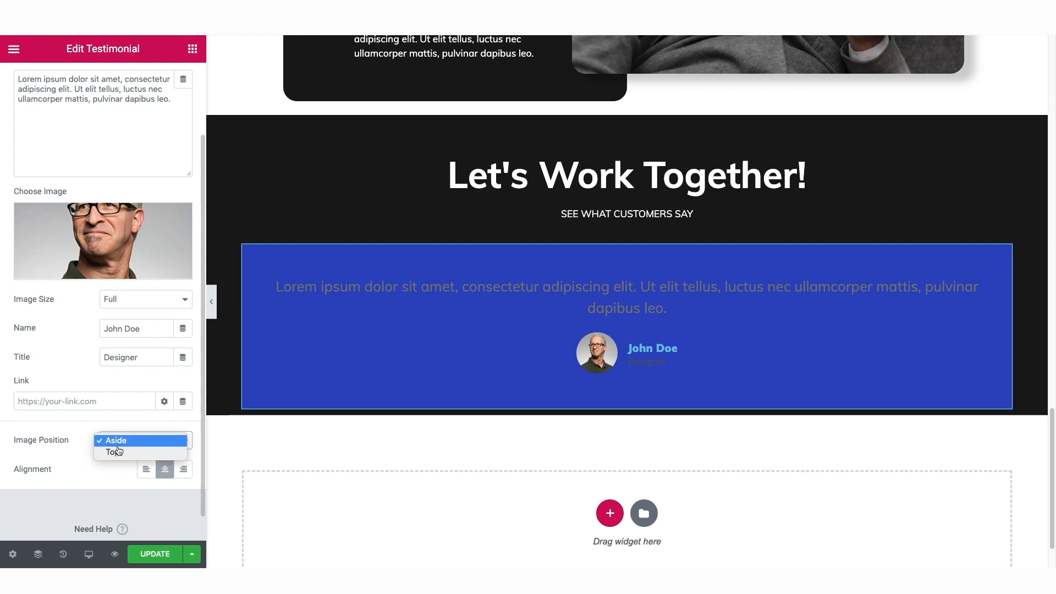
left_click(118, 451)
scroll(115, 449, "up", 3)
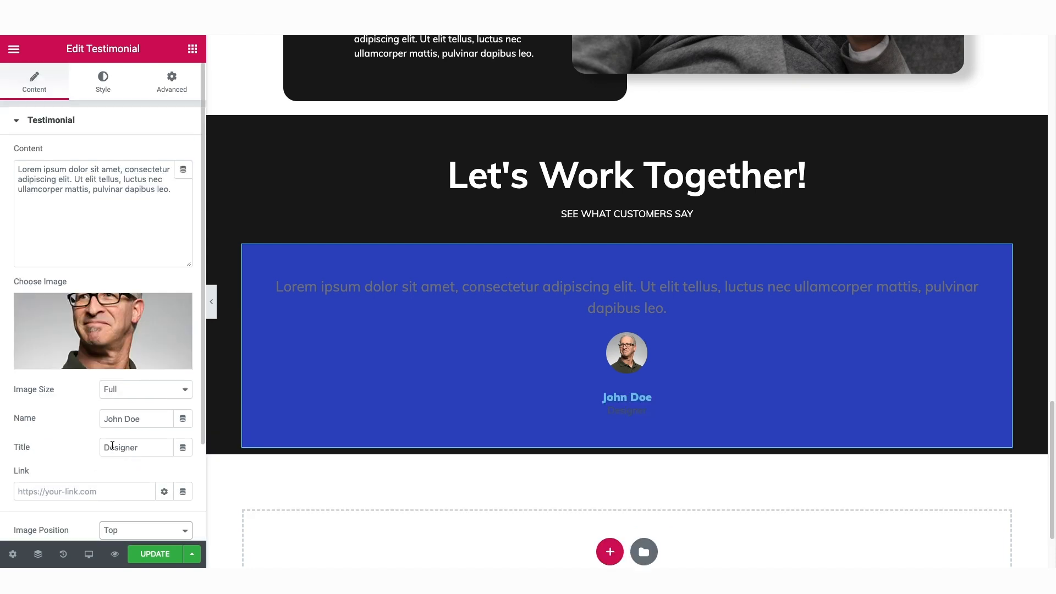
- Style the testimonial's content text in white with a font size of 14 px and a weight of 300
left_click(103, 90)
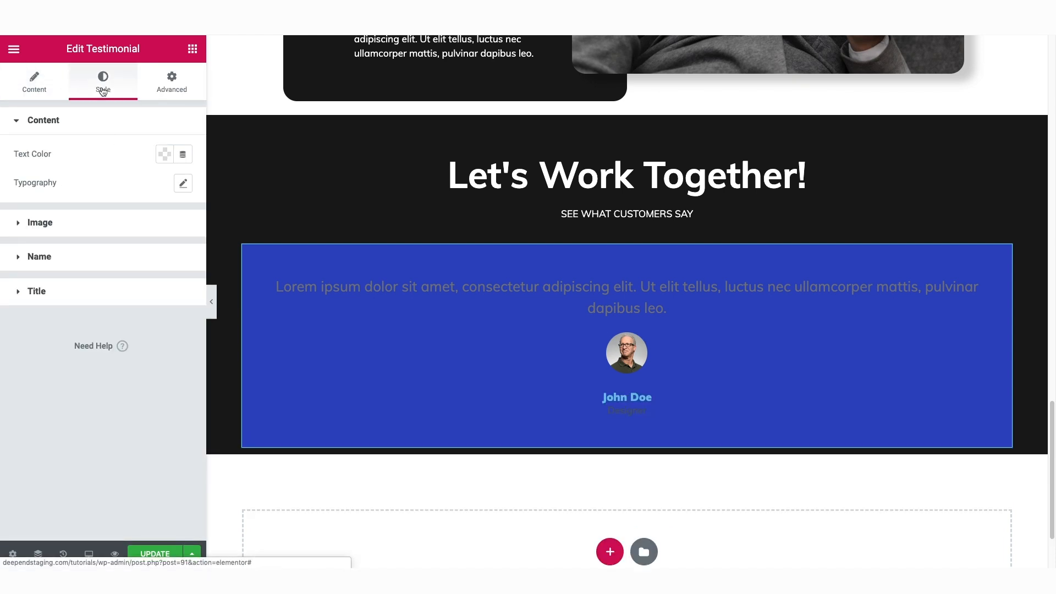
left_click(165, 155)
left_click(226, 191)
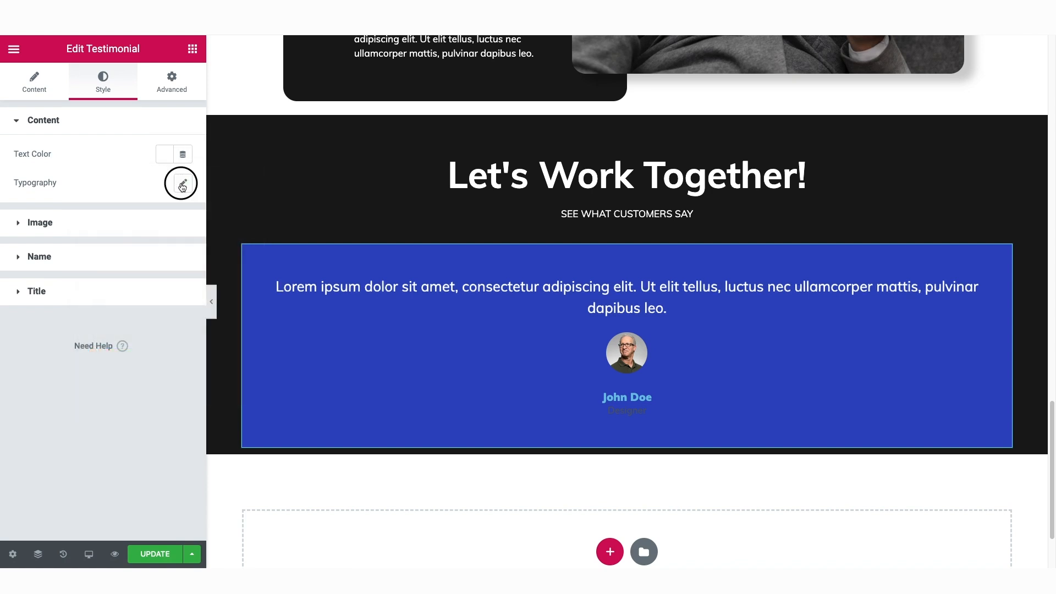
left_click(182, 184)
left_click(164, 274)
type("14")
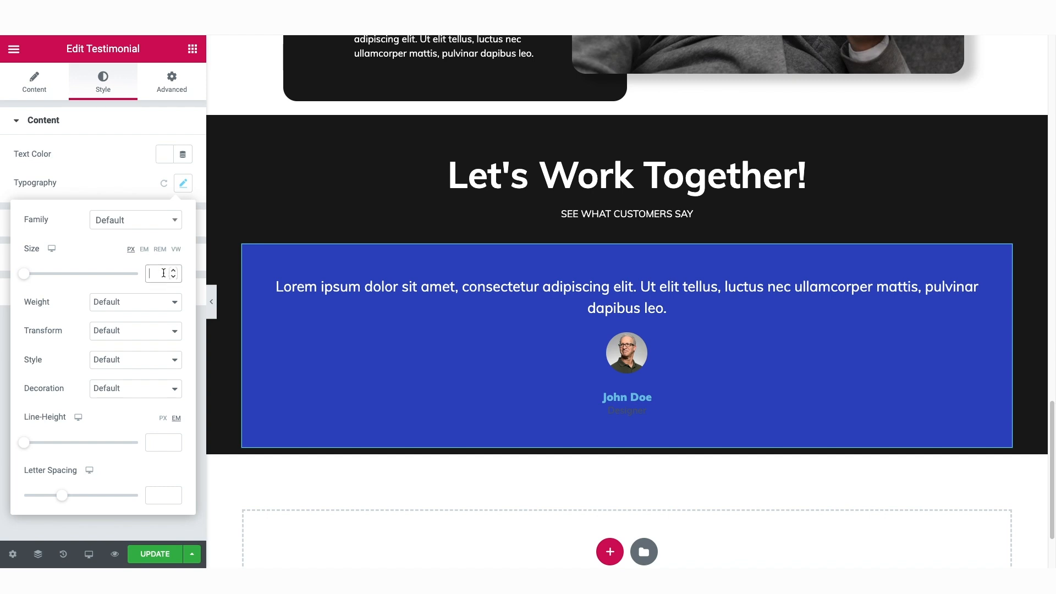
left_click(149, 308)
left_click(144, 222)
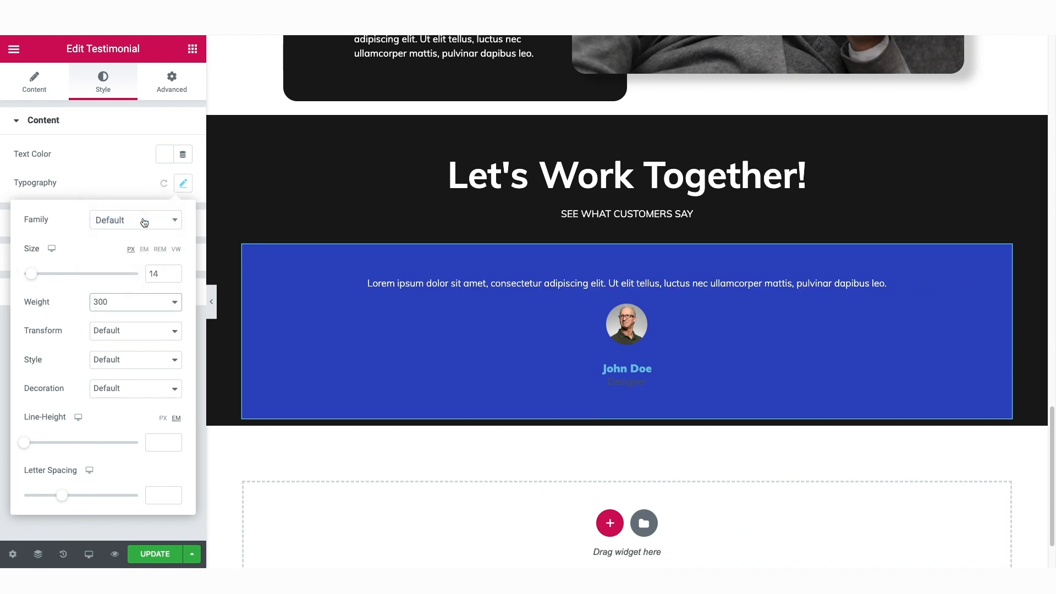
left_click(126, 197)
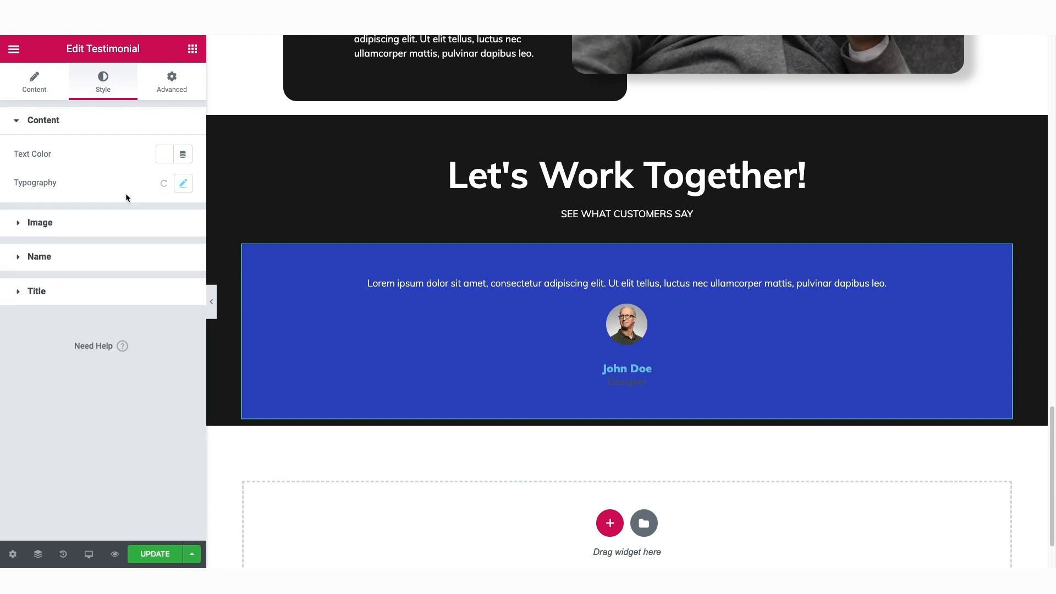
- Set the testimonial's image size to 121 and give the image a solid border in white (#FFFFFF)
left_click(40, 226)
left_click_drag(14, 204, 93, 216)
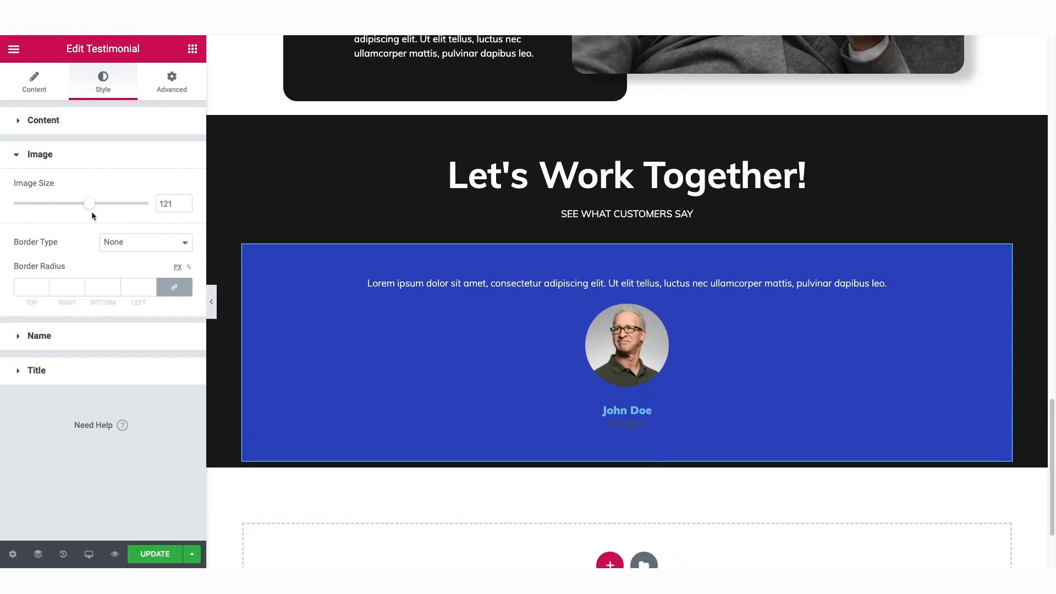
left_click(161, 242)
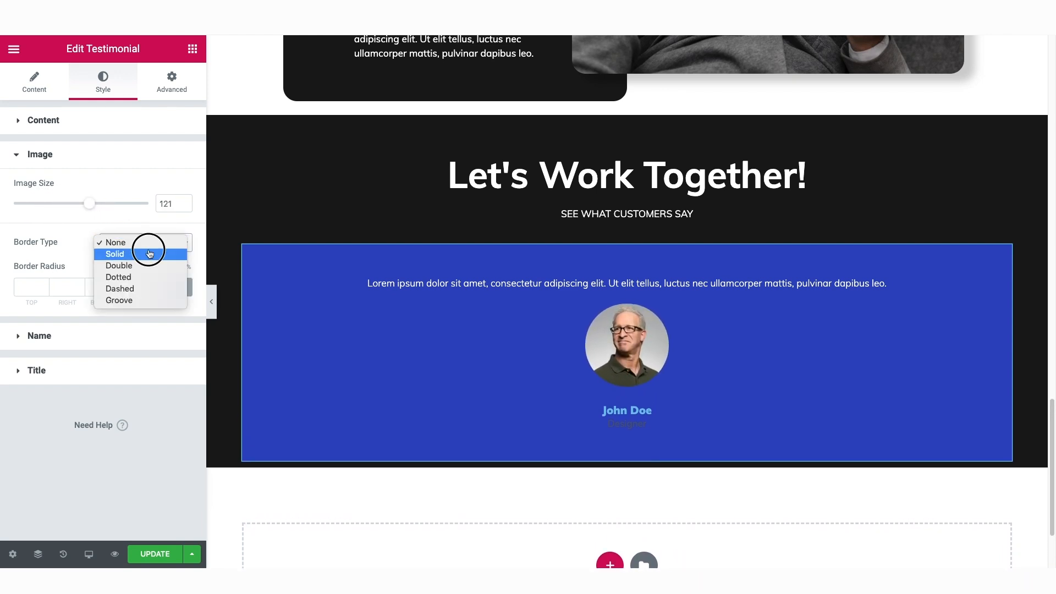
left_click(149, 253)
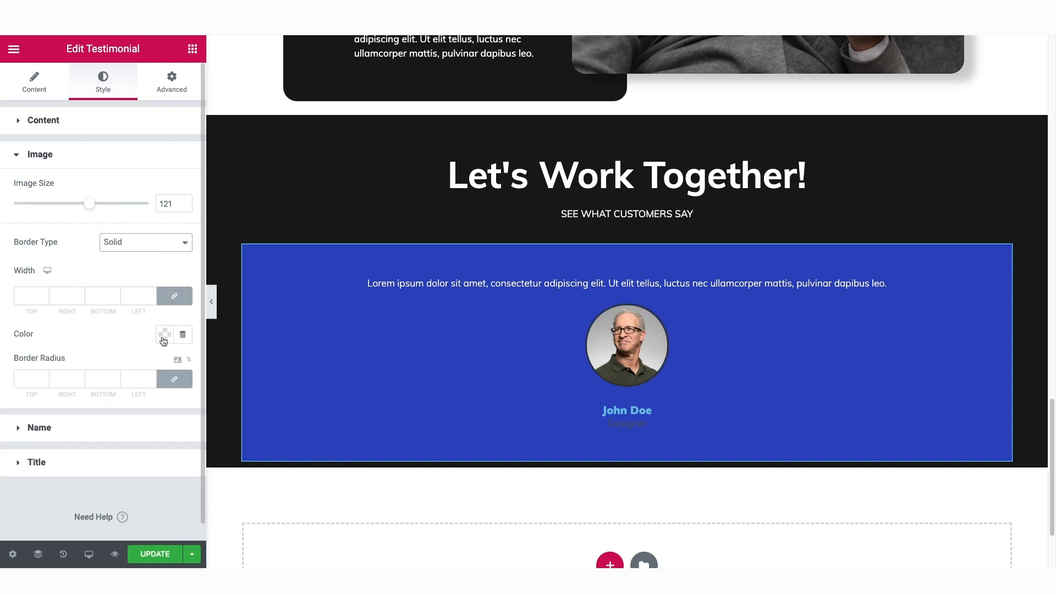
left_click(163, 340)
left_click(226, 121)
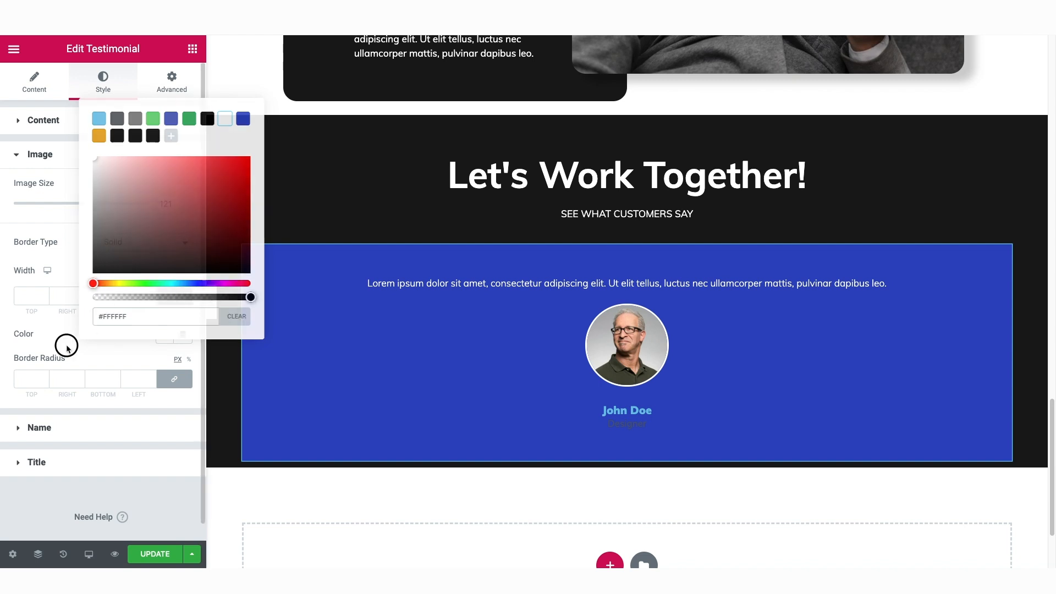
left_click(27, 298)
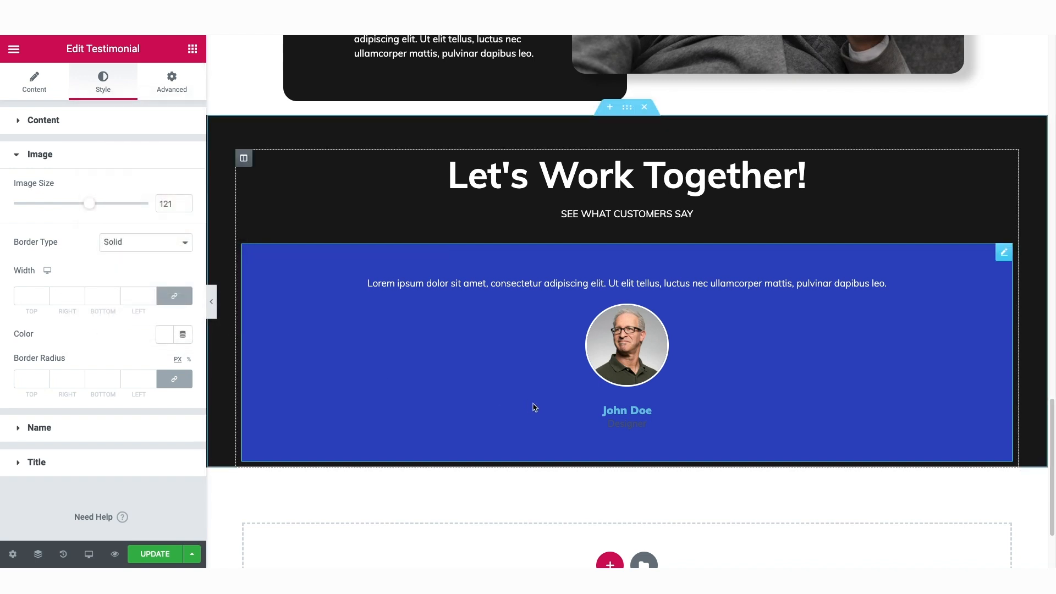
- Make the testimonial's name text white and give it a lighter font weight
left_click(40, 427)
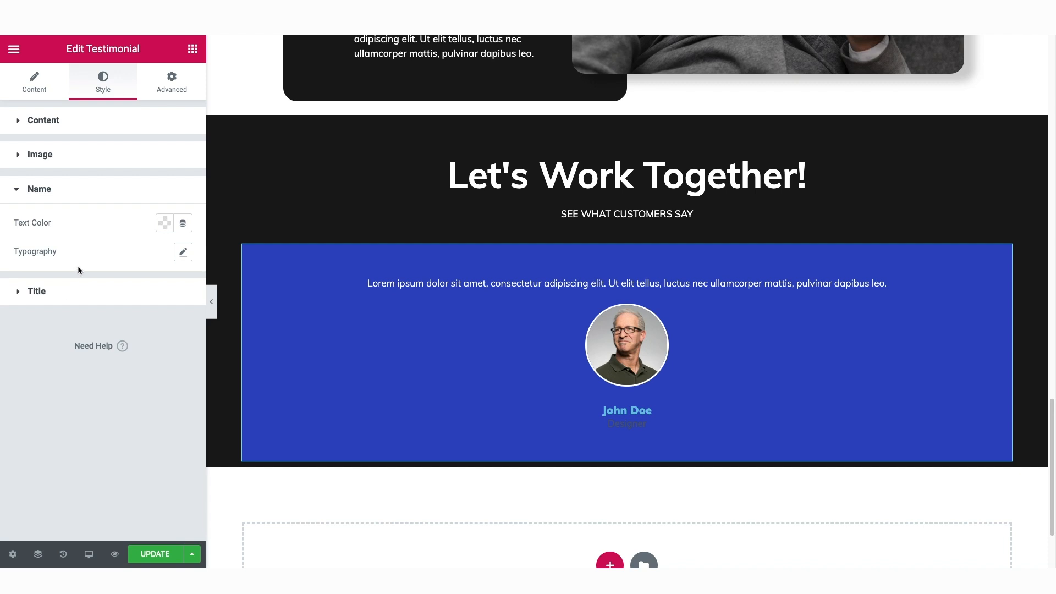
left_click(164, 223)
left_click(183, 253)
left_click(135, 371)
left_click(131, 383)
left_click(128, 251)
- Make the testimonial's title text white
left_click(128, 291)
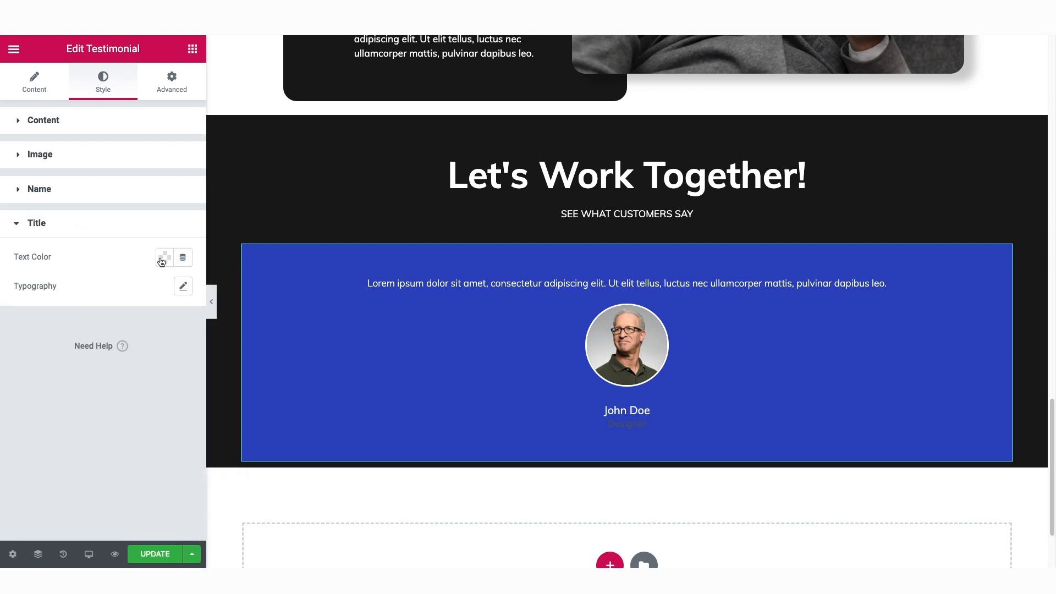
left_click(165, 258)
left_click(225, 292)
left_click(166, 263)
- Replace the testimonial content with the quote starting "All in all, the experience of starting my company's website became very rewarding" and preview the page
left_click(34, 82)
type("2F48C2")
left_click_drag(164, 192, 3, 168)
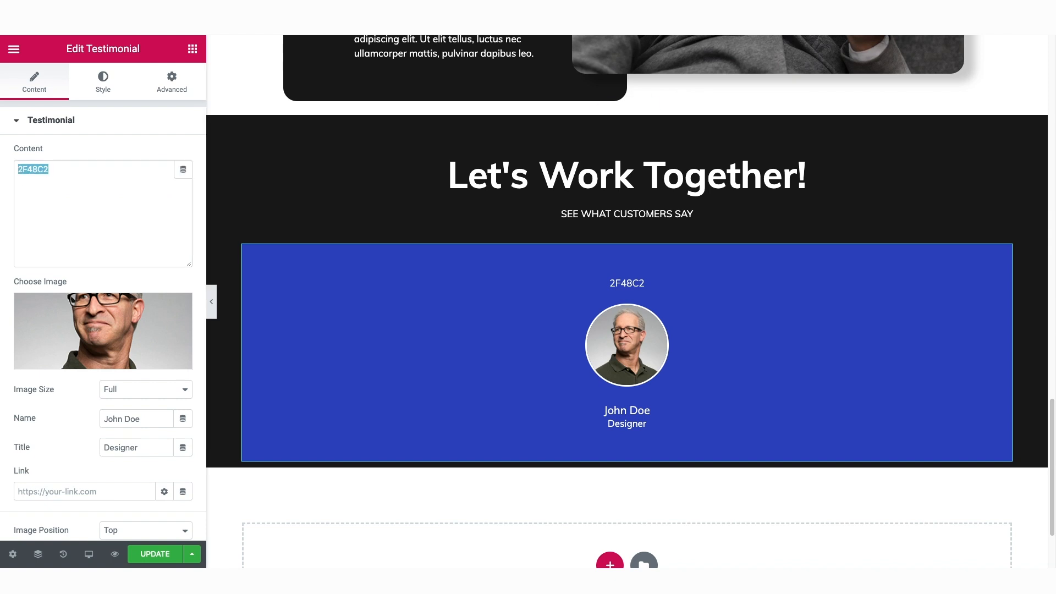
type("\"All in all, the experience of starting my company's website became very rewarding. I hope that they can help more small business people like me open up their horizons for their opportunities on the Web.\"")
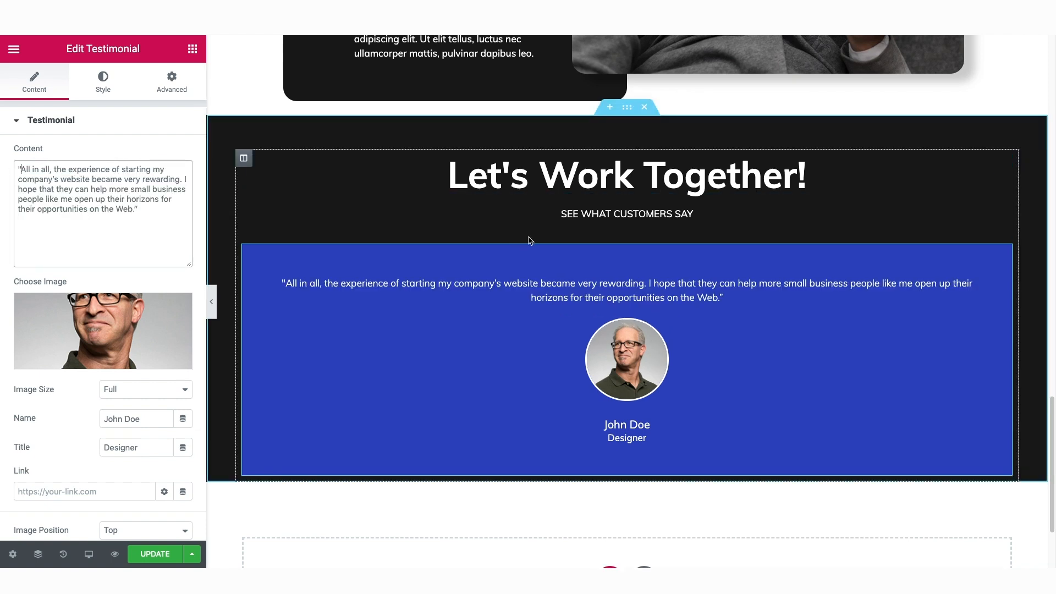
left_click(211, 302)
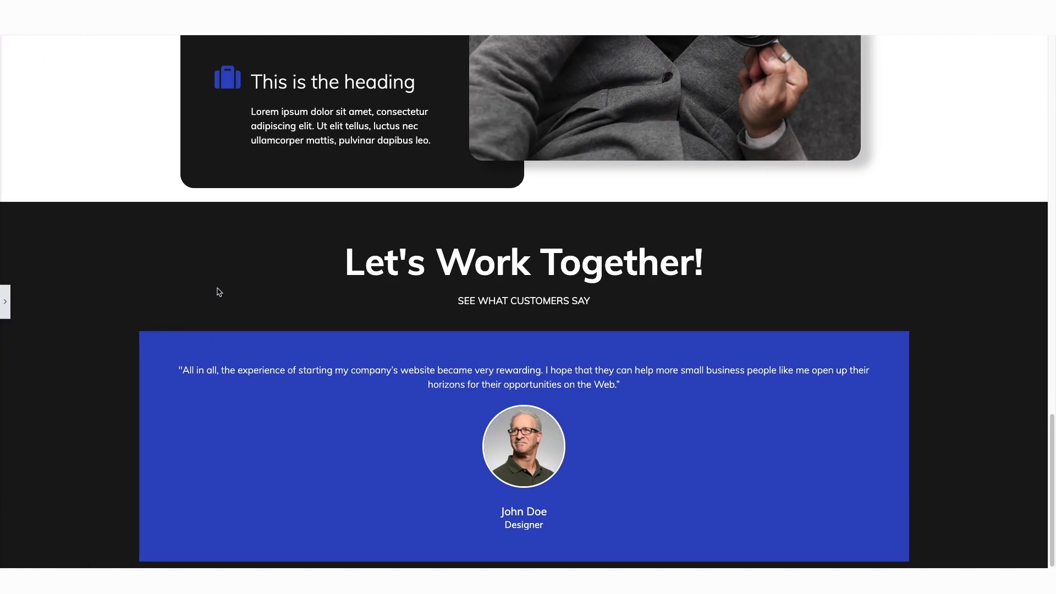
left_click(5, 301)
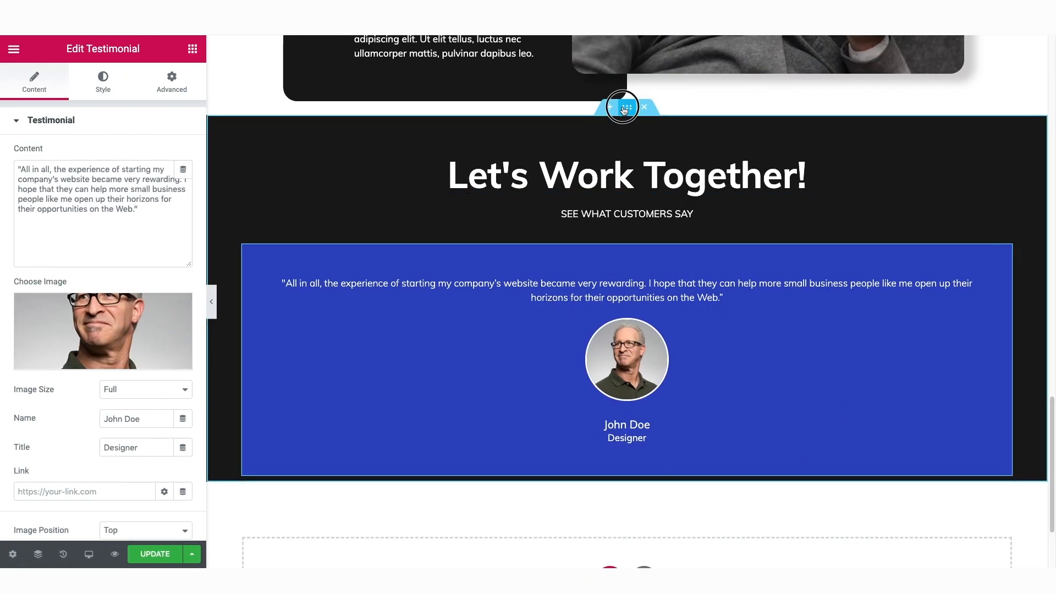
- Set the boxed content width of the "Let's Work Together!" section to 820
left_click(625, 110)
left_click(33, 88)
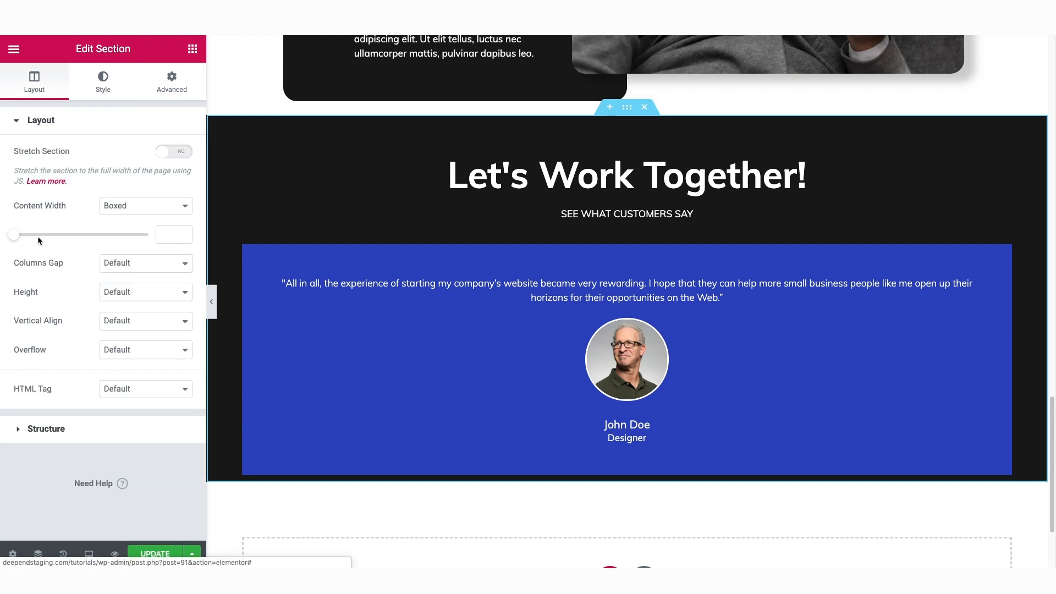
mouse_move(37, 236)
left_mouse_down()
mouse_move(22, 235)
mouse_move(57, 240)
left_mouse_up()
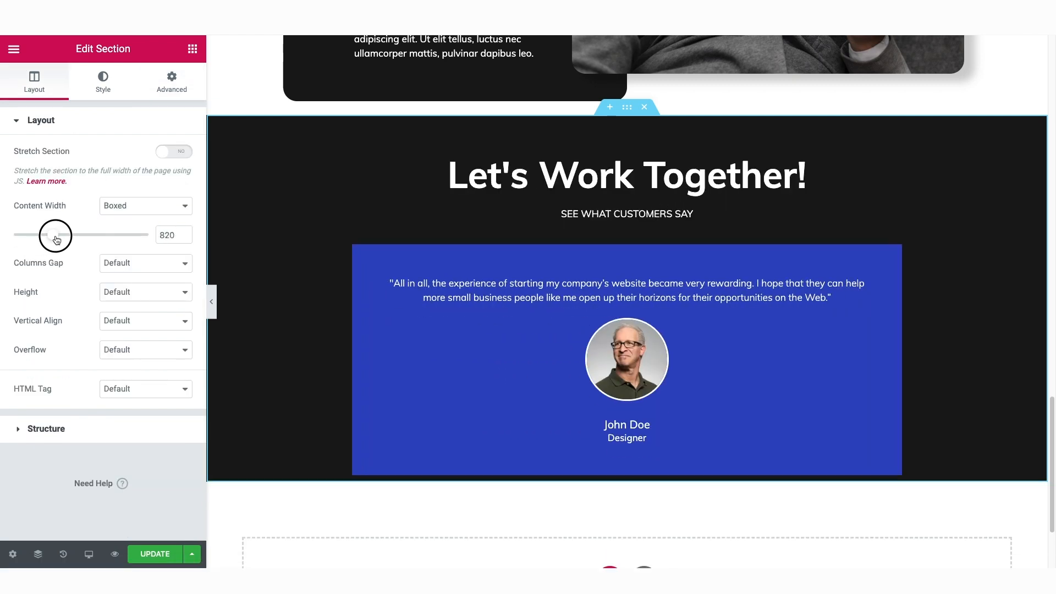
- Set the testimonial widget's border radius to 20 px on all corners
left_click(352, 259)
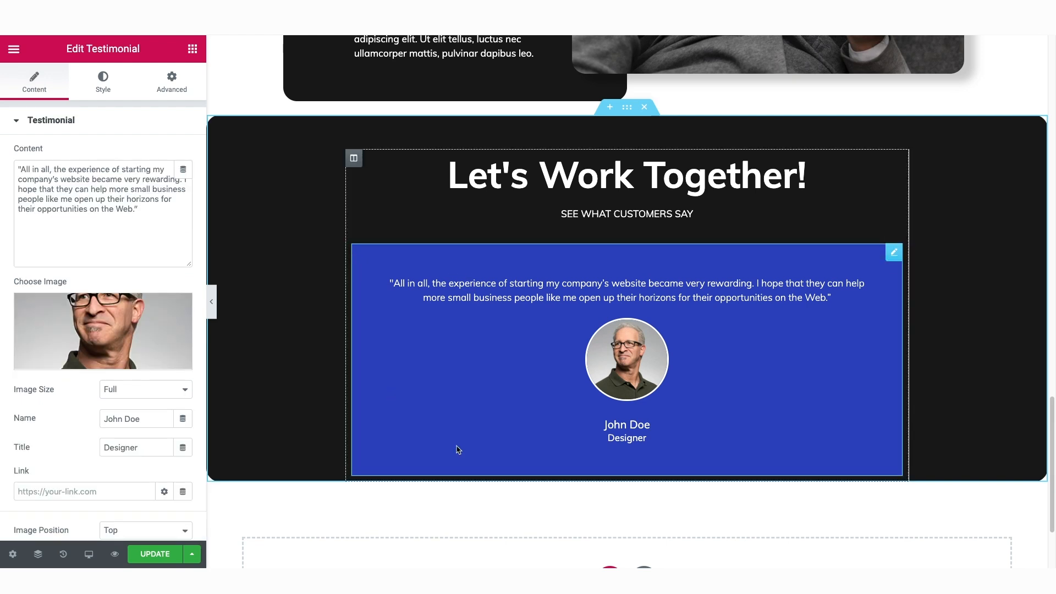
left_click(169, 88)
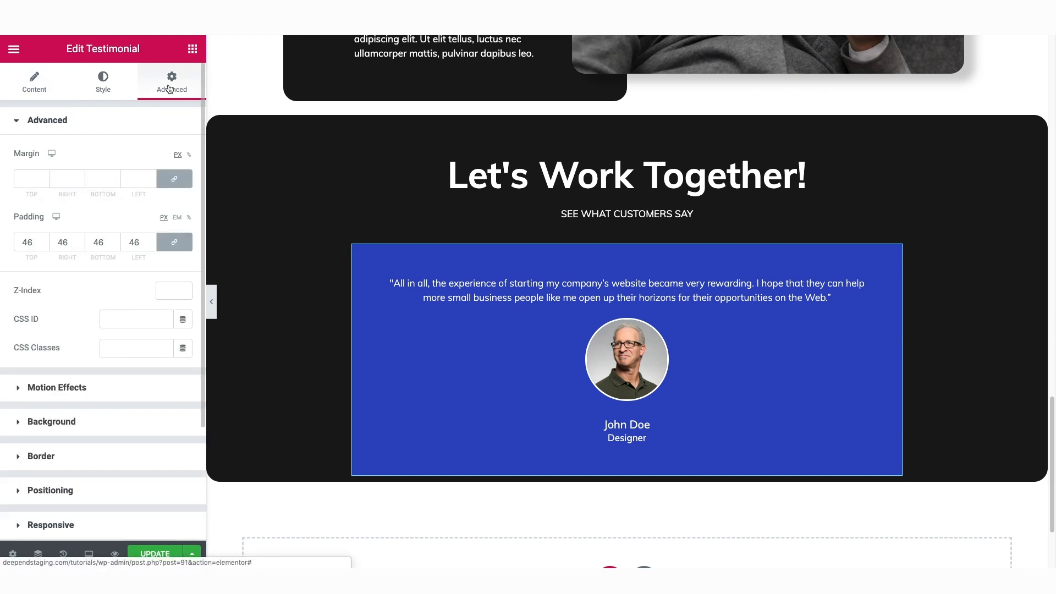
left_click(43, 457)
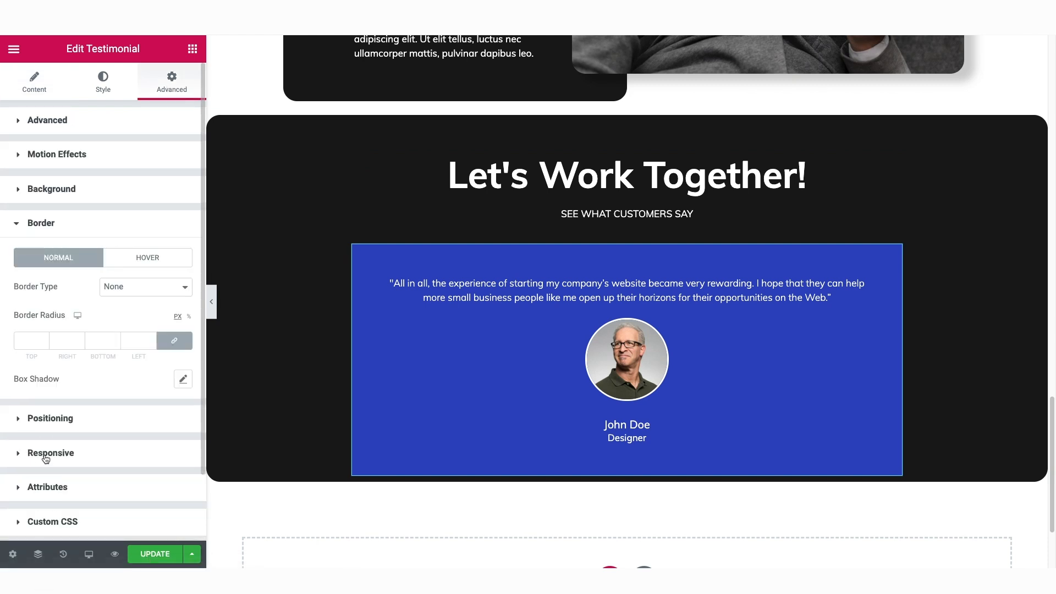
left_click(27, 335)
type("20")
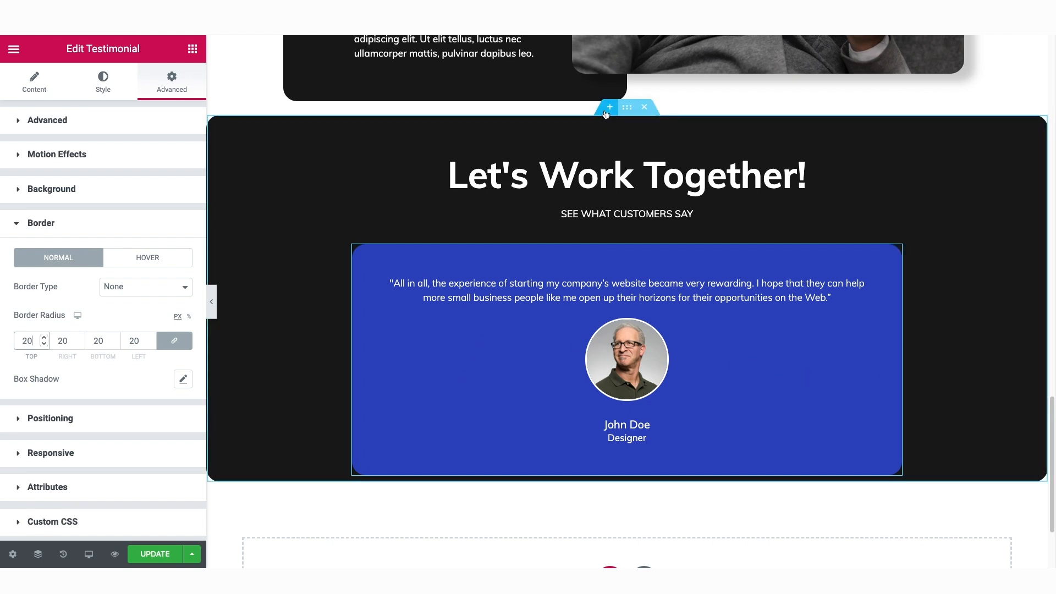
- Give the "Let's Work Together!" section a gradient background with white (#FFFFFF) as the second color
left_click(629, 113)
left_click(103, 82)
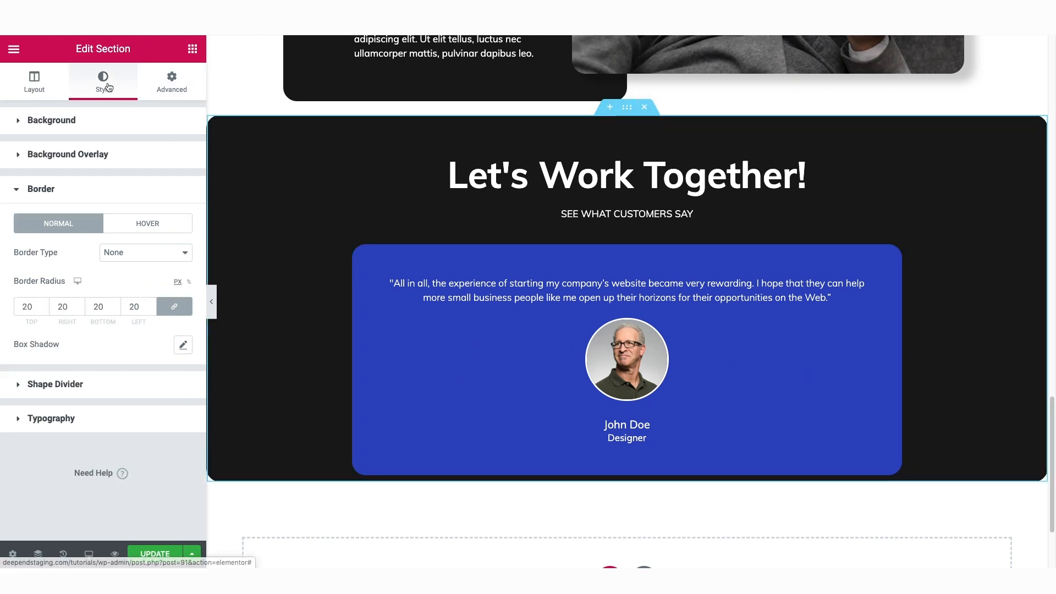
left_click(50, 121)
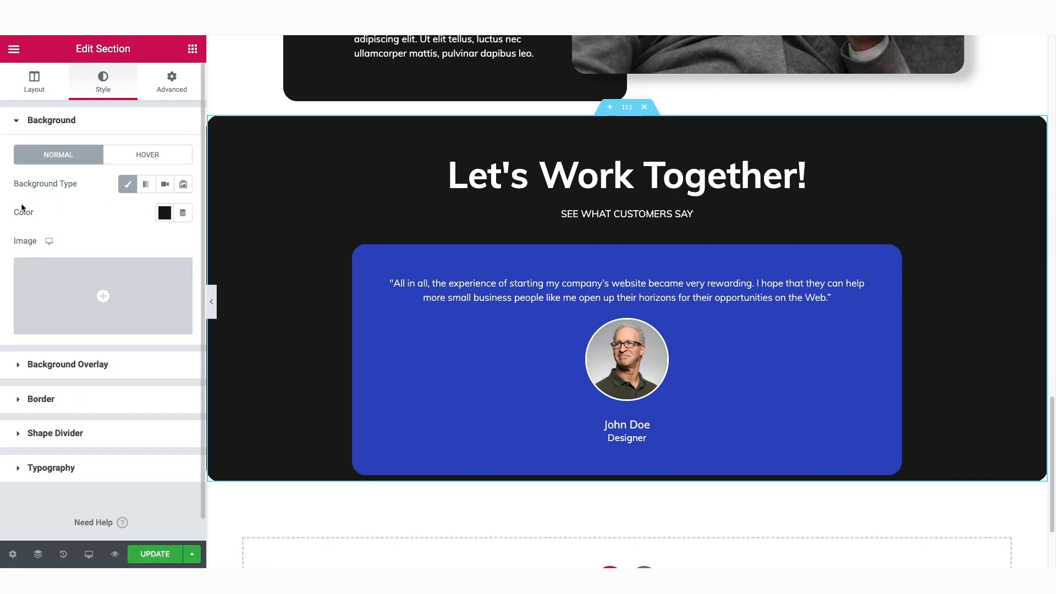
left_click(147, 184)
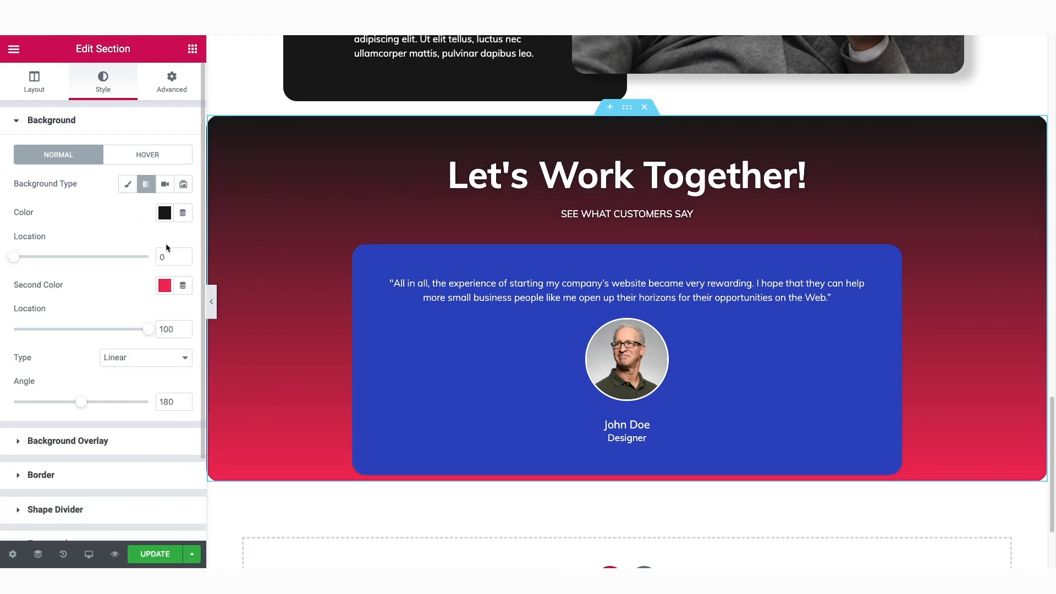
left_click(166, 290)
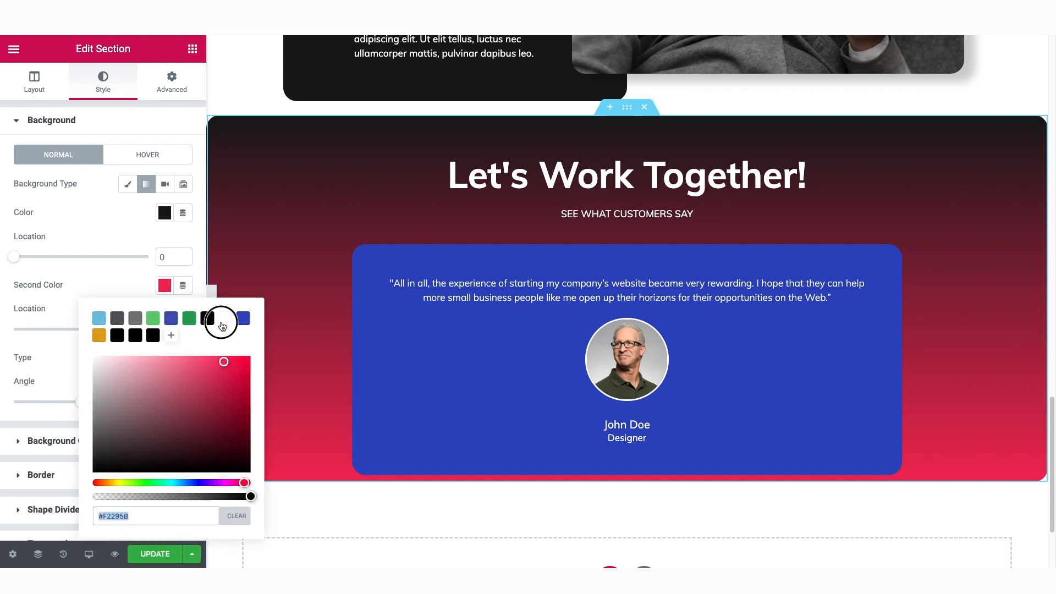
left_click(224, 318)
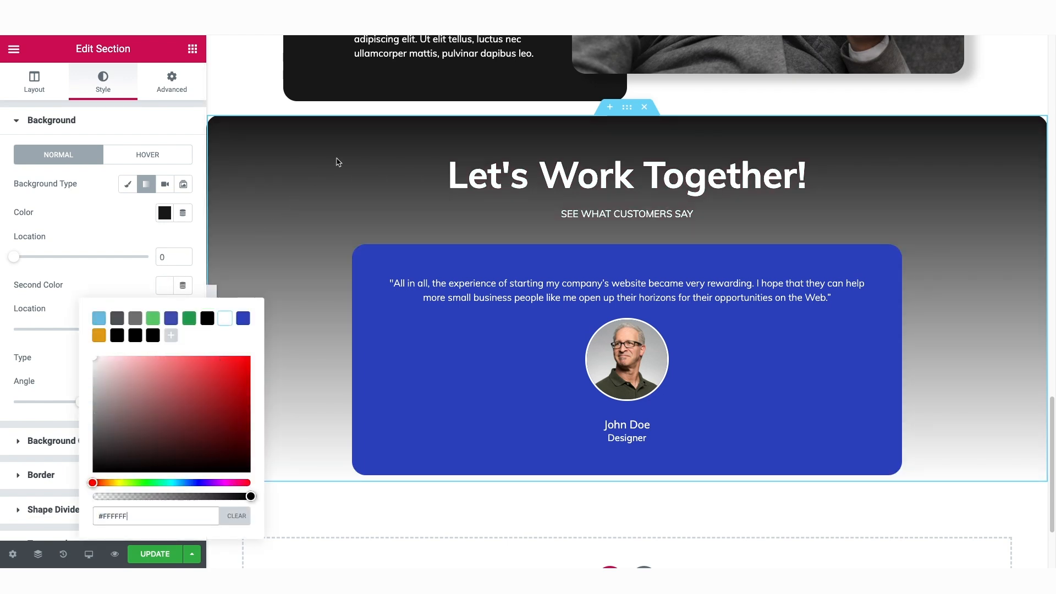
- Set the locations of both gradient colors in the testimonial section's background to 50
left_click(160, 259)
type("5")
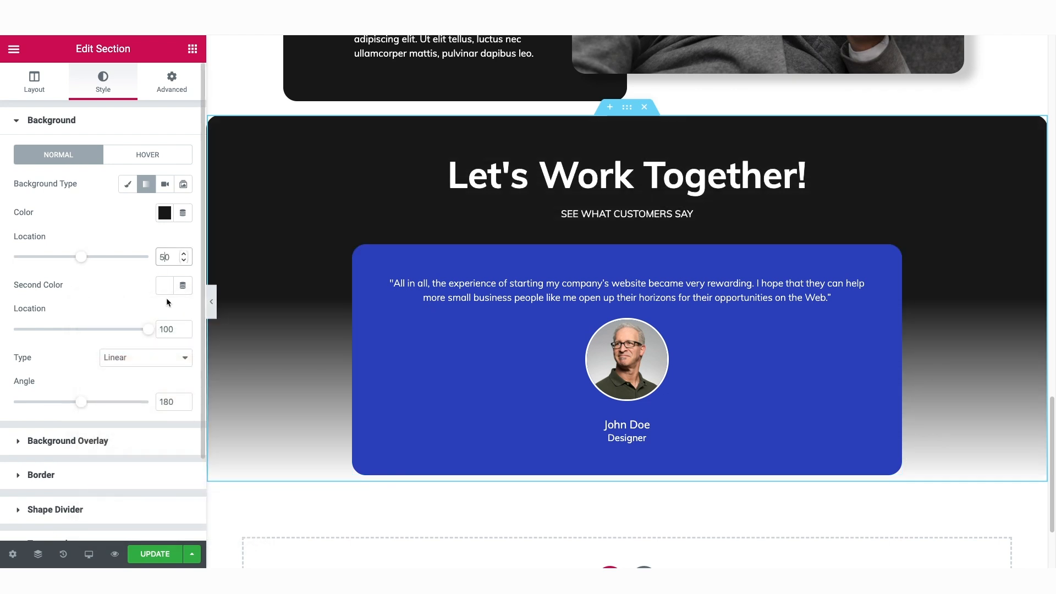
left_click_drag(167, 329, 157, 329)
type("50")
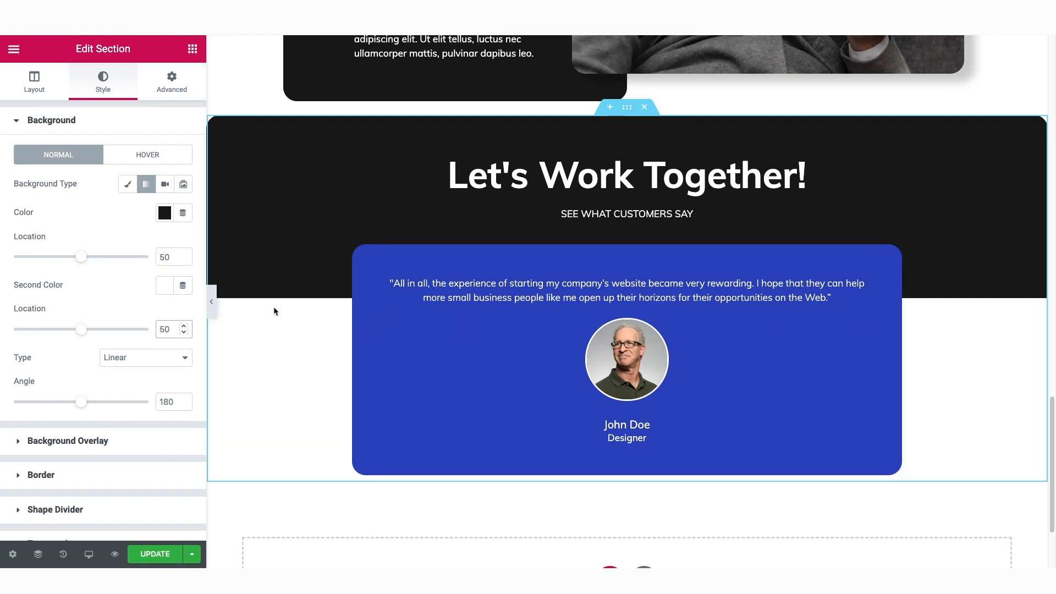
- Set the locations of both gradient colors to 60 and preview the page at full width
left_click(161, 257)
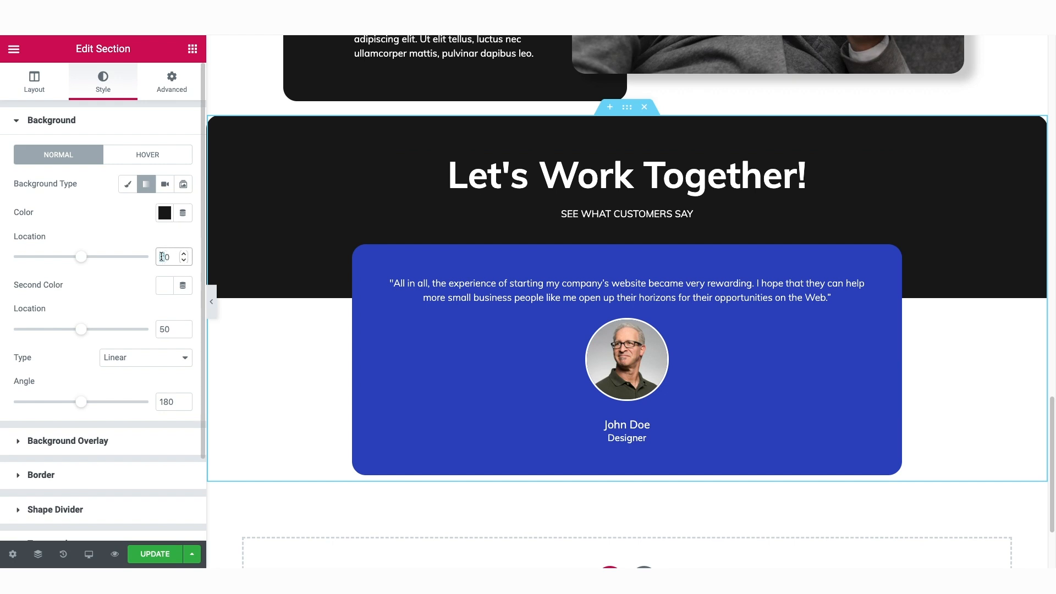
type("6")
left_click(163, 330)
key("BackSpace")
type("6")
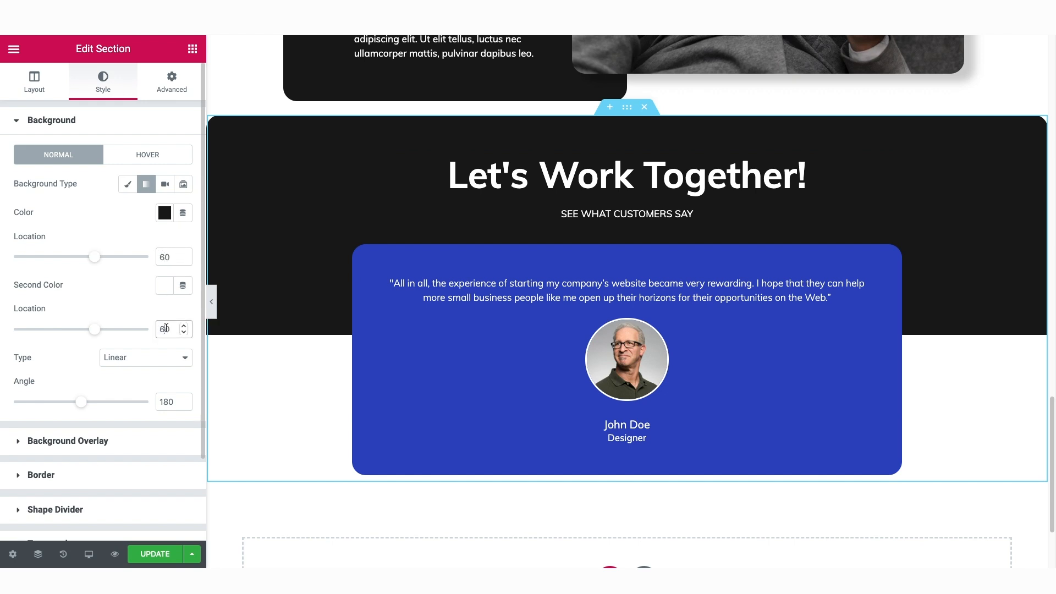
left_click(212, 302)
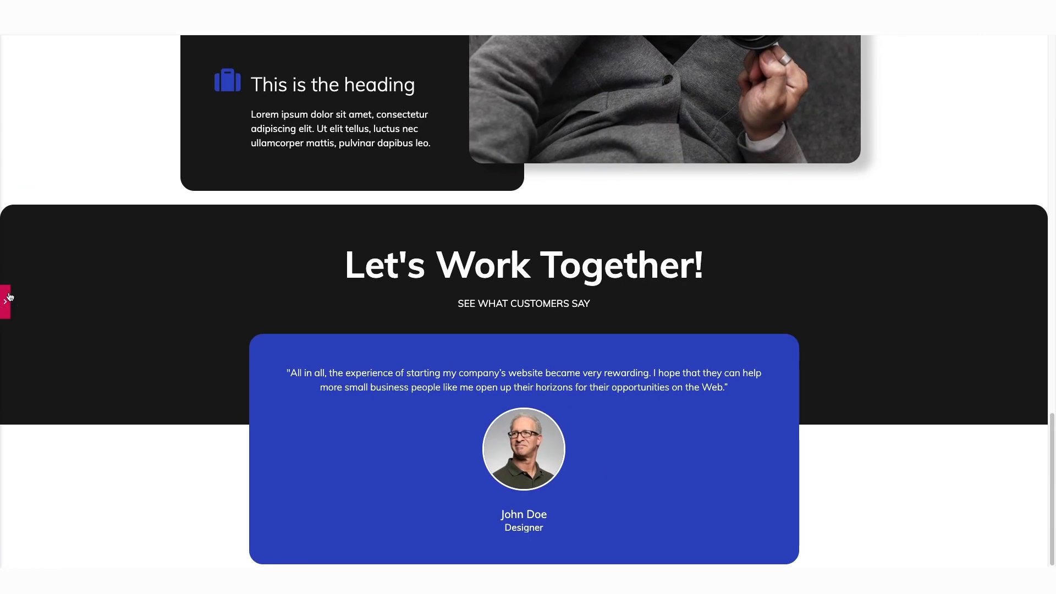
left_click(8, 298)
- Add a two-column section below the testimonial section and place a Heading widget in its first column
scroll(751, 297, "down", 4)
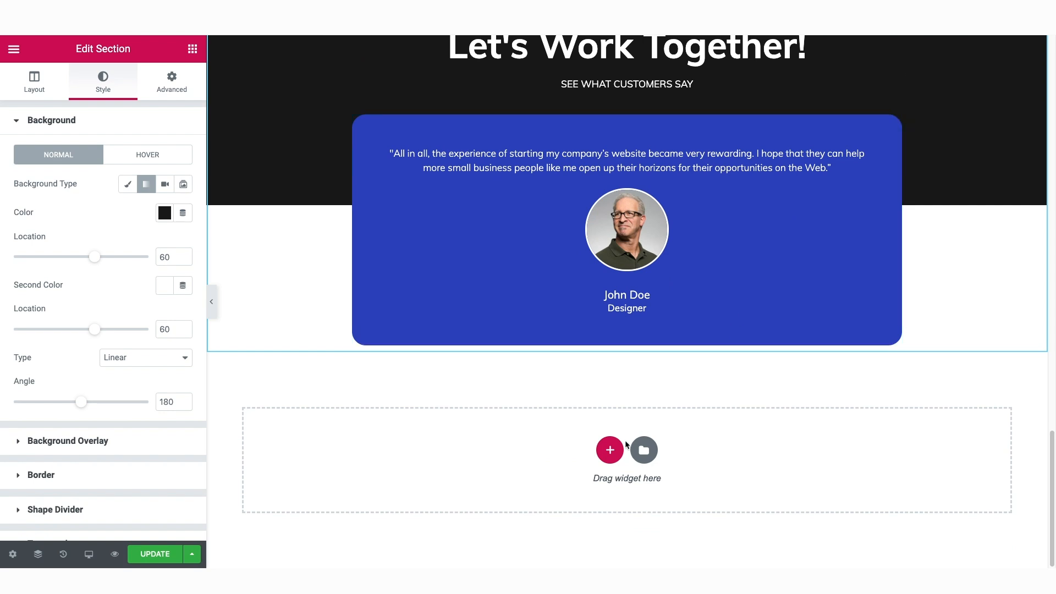
left_click(608, 451)
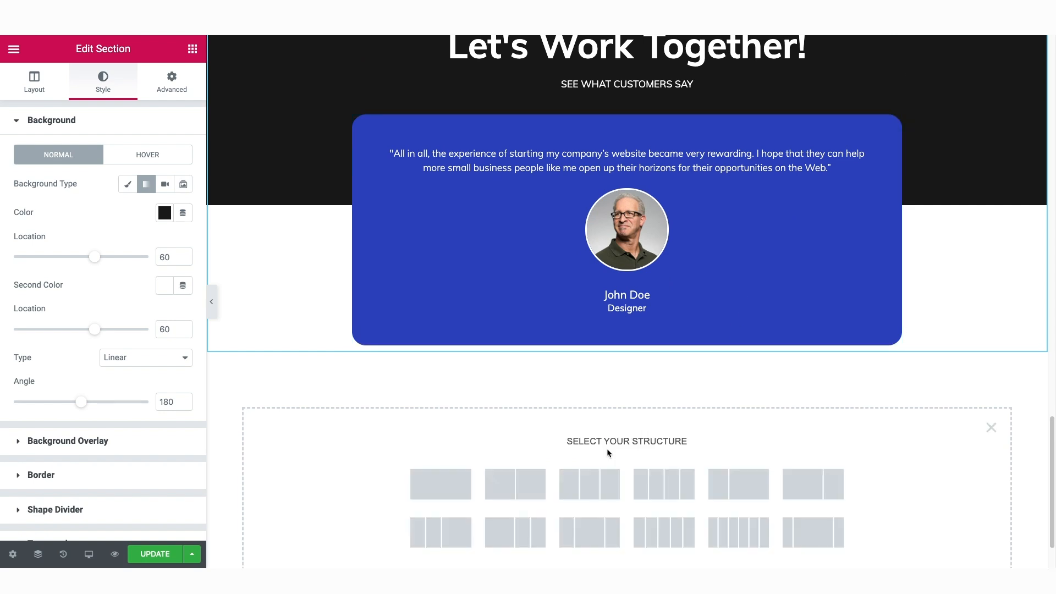
left_click(523, 478)
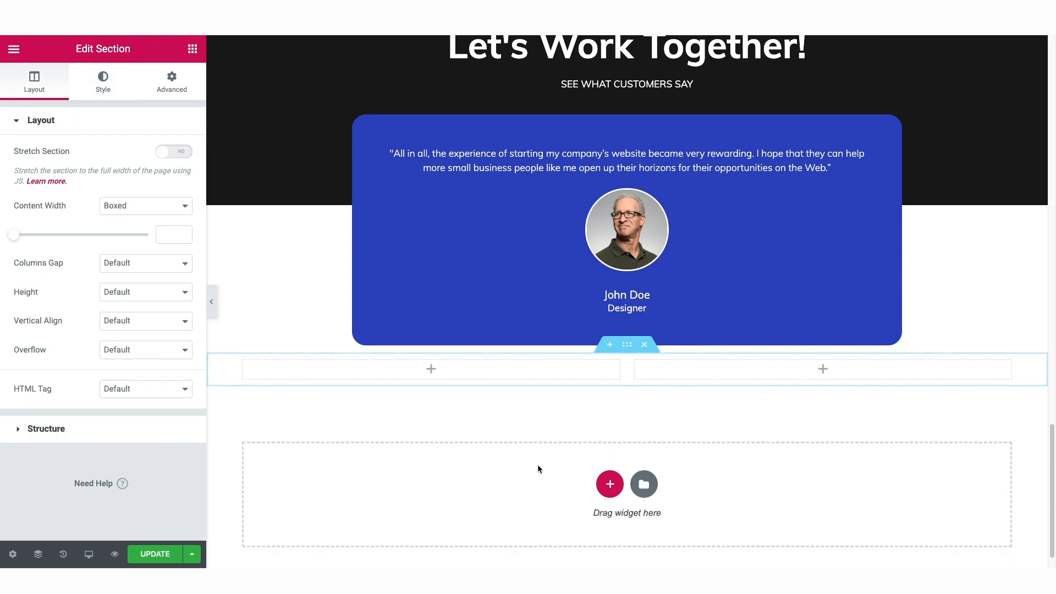
left_click(192, 48)
left_click_drag(167, 185, 389, 371)
- Copy the hero section's "Get Started" button and paste it into the empty second column beside the new heading
scroll(411, 372, "up", 10)
scroll(411, 372, "up", 8)
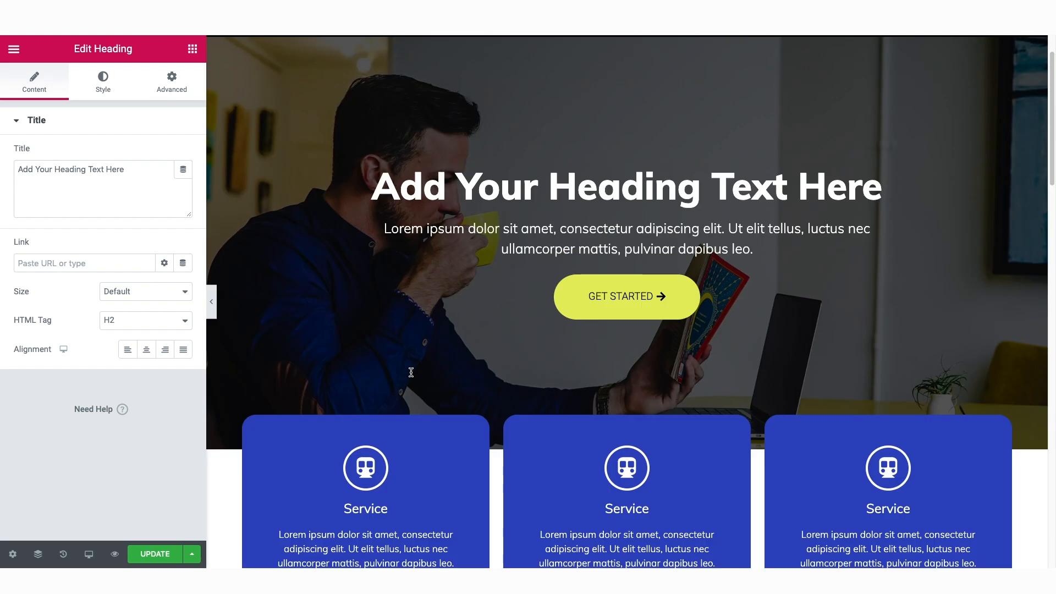
right_click(683, 352)
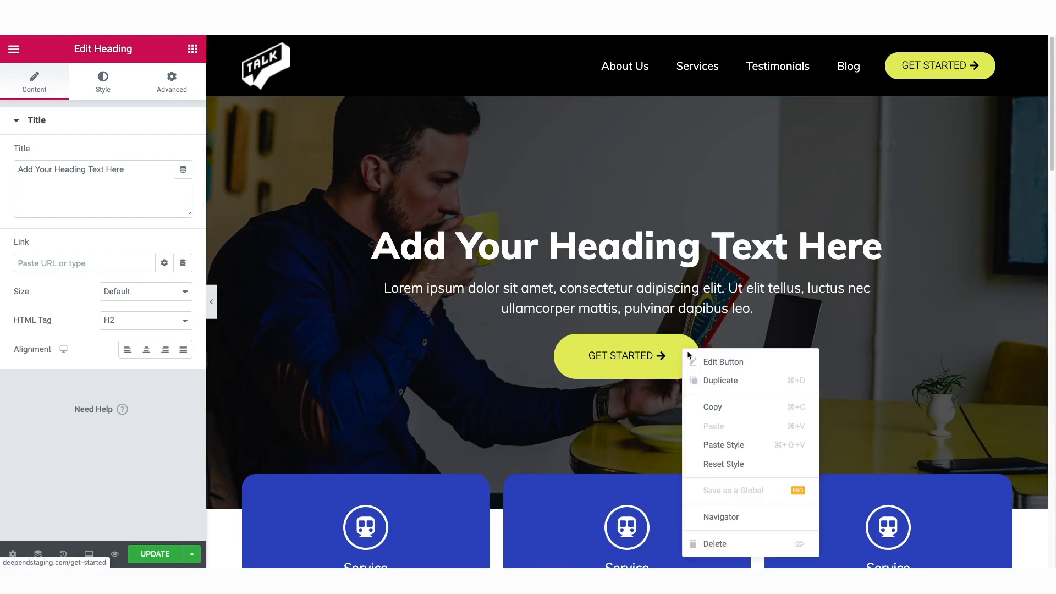
left_click(714, 411)
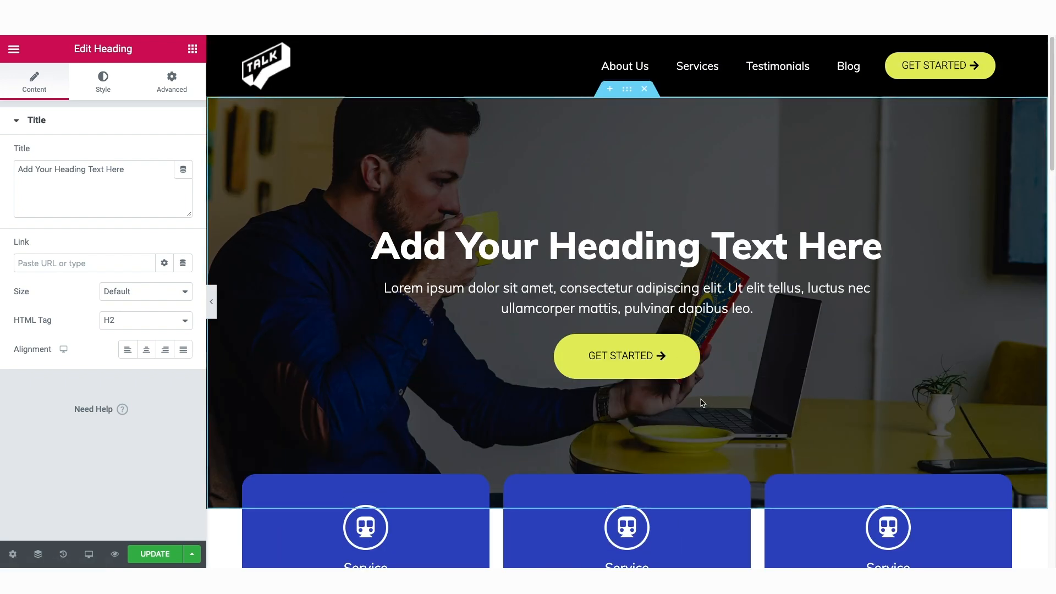
scroll(707, 407, "down", 10)
scroll(702, 402, "down", 5)
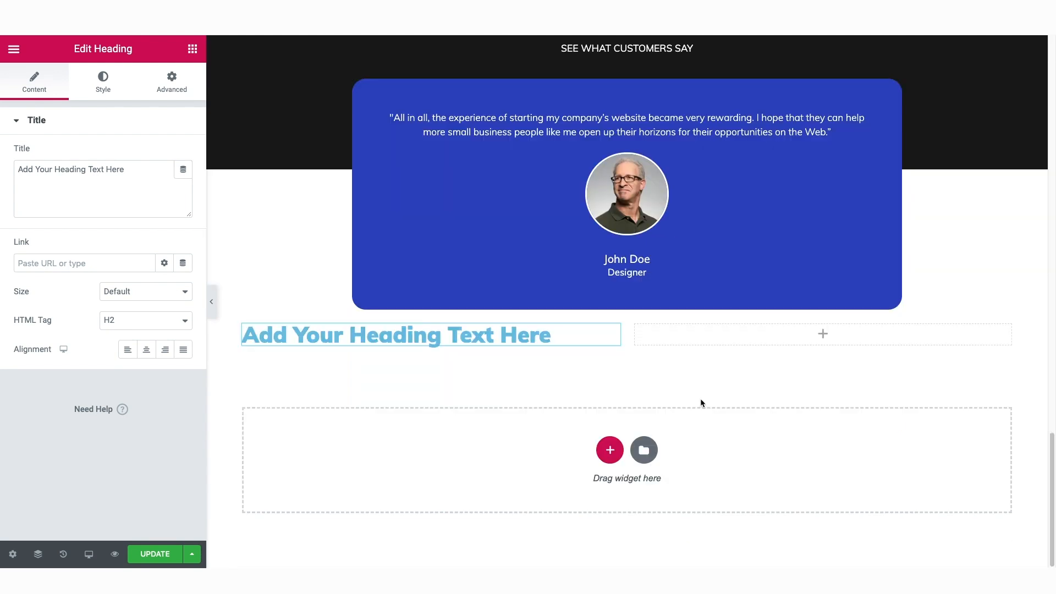
right_click(778, 332)
left_click(811, 438)
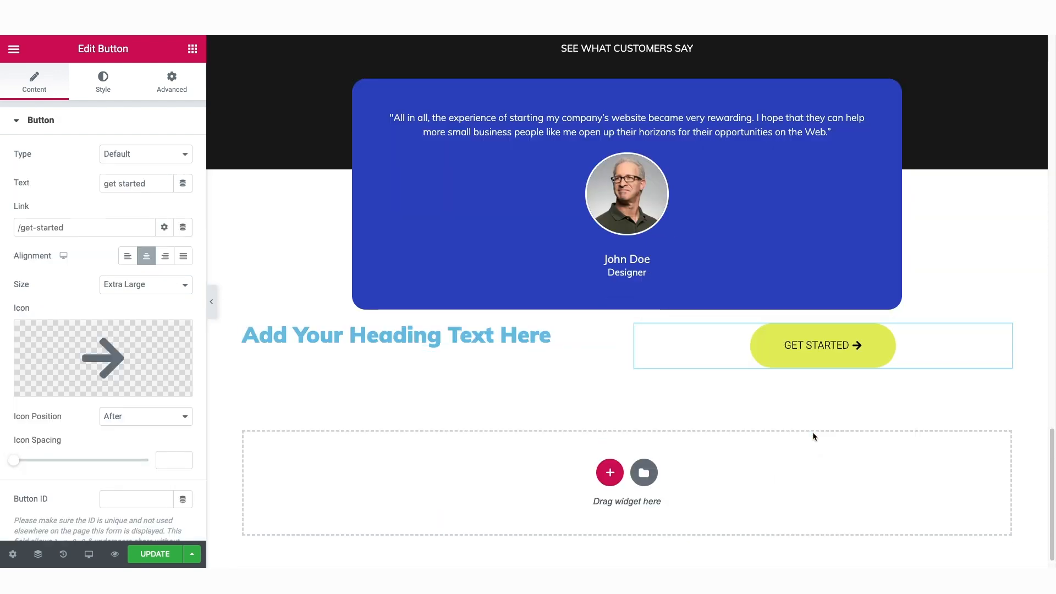
- Set the top and bottom margins of the new heading-and-button section to 50 px
left_click(630, 311)
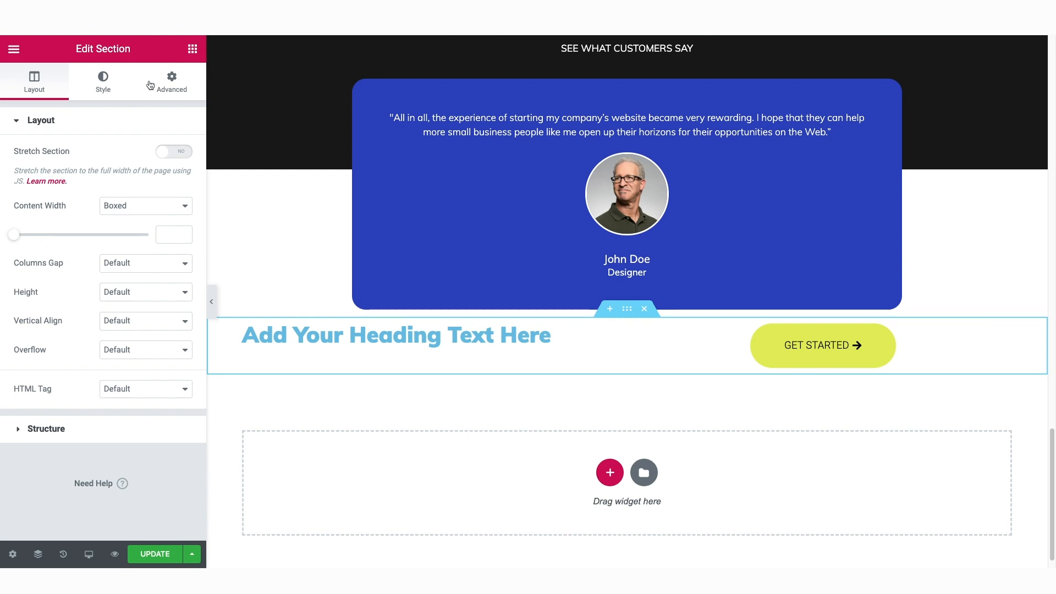
left_click(170, 82)
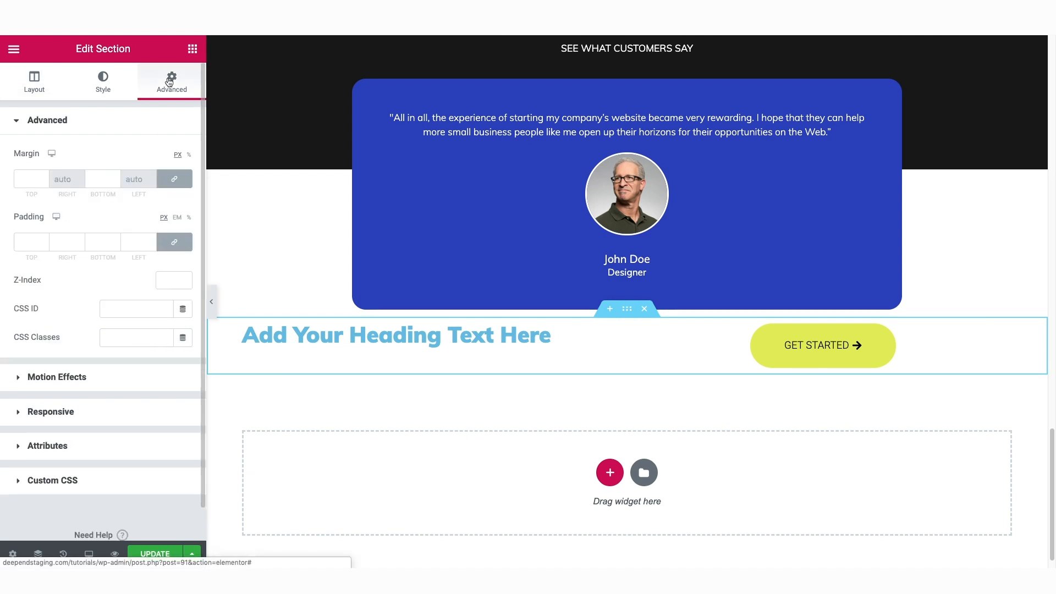
left_click(27, 178)
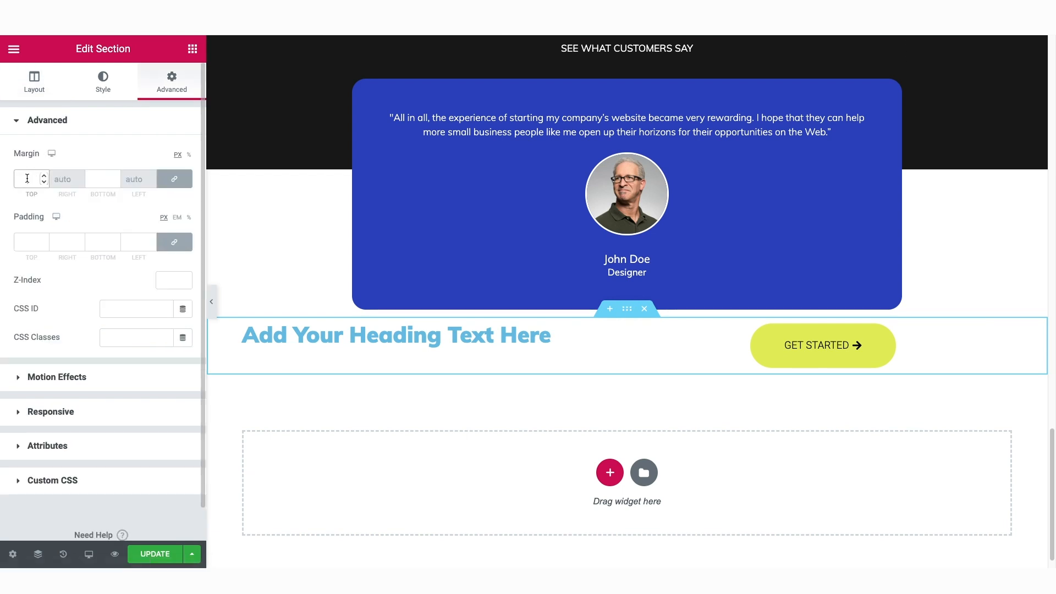
type("100")
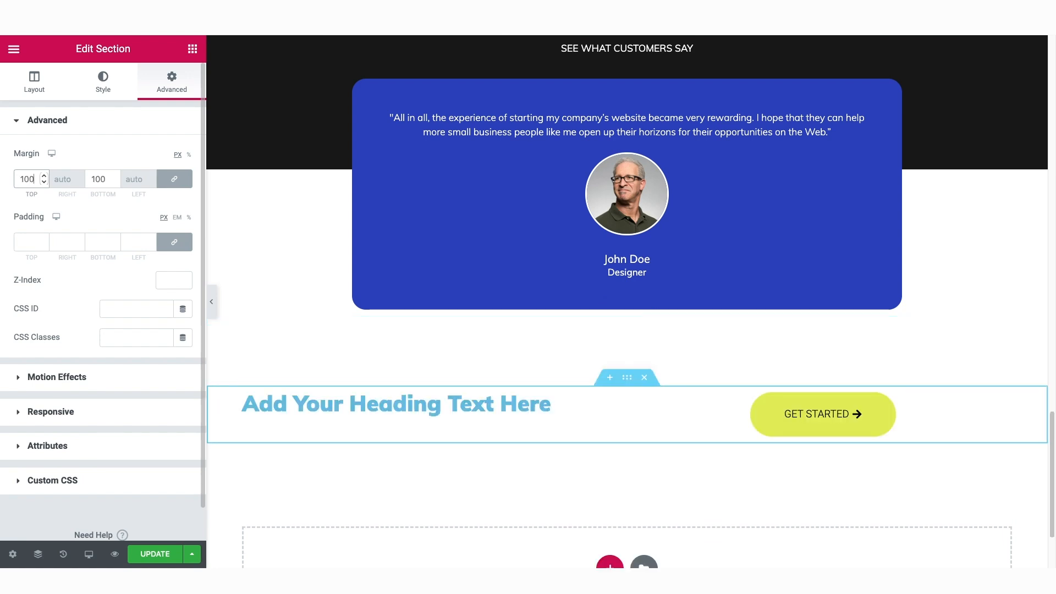
left_click_drag(33, 180, 10, 184)
type("50")
- Change the new heading's text to "Ready to Take Things to the Next Level?" and make it black
left_click(343, 371)
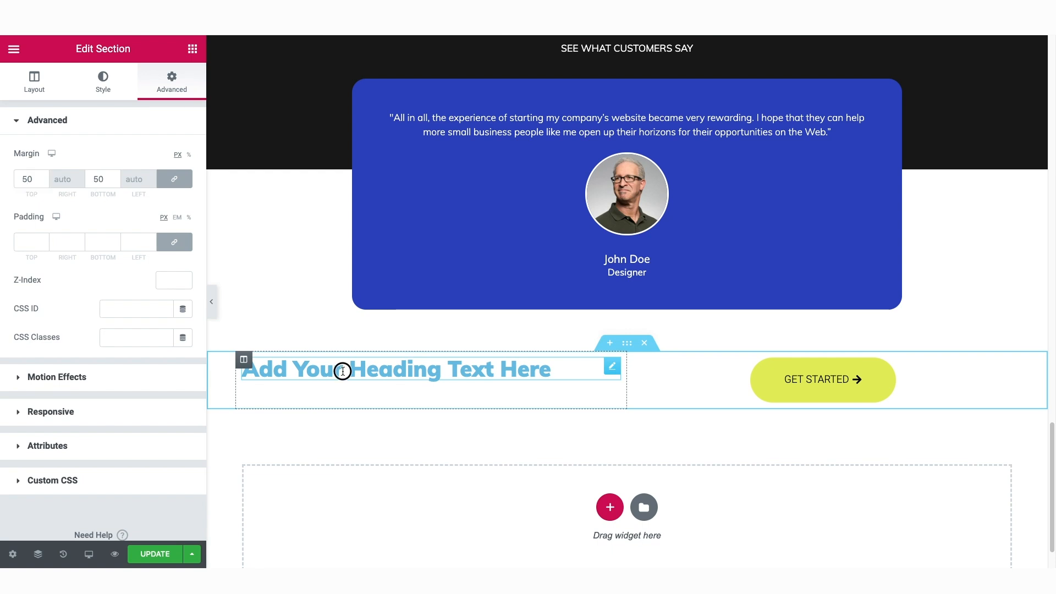
triple_click(66, 171)
type("Ready to Take Things ")
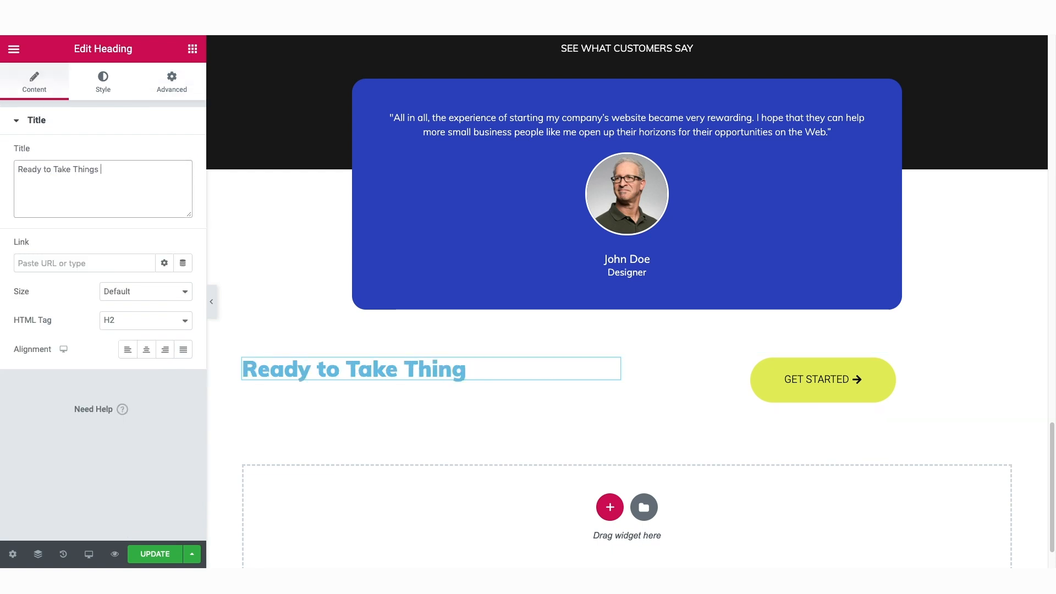
type("to the Next Level?")
left_click(103, 83)
left_click(165, 154)
left_click(177, 308)
left_click(164, 155)
- Right-align the "Ready to Take Things to the Next Level?" heading and slightly increase its line height
left_click(183, 183)
left_click(39, 92)
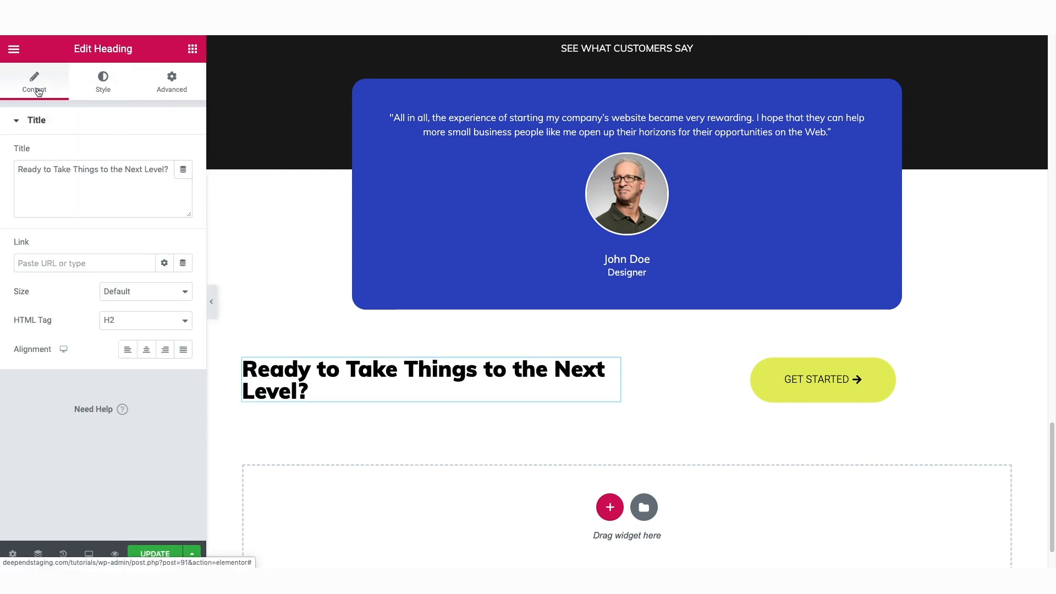
left_click(165, 349)
left_click(102, 83)
left_click(37, 447)
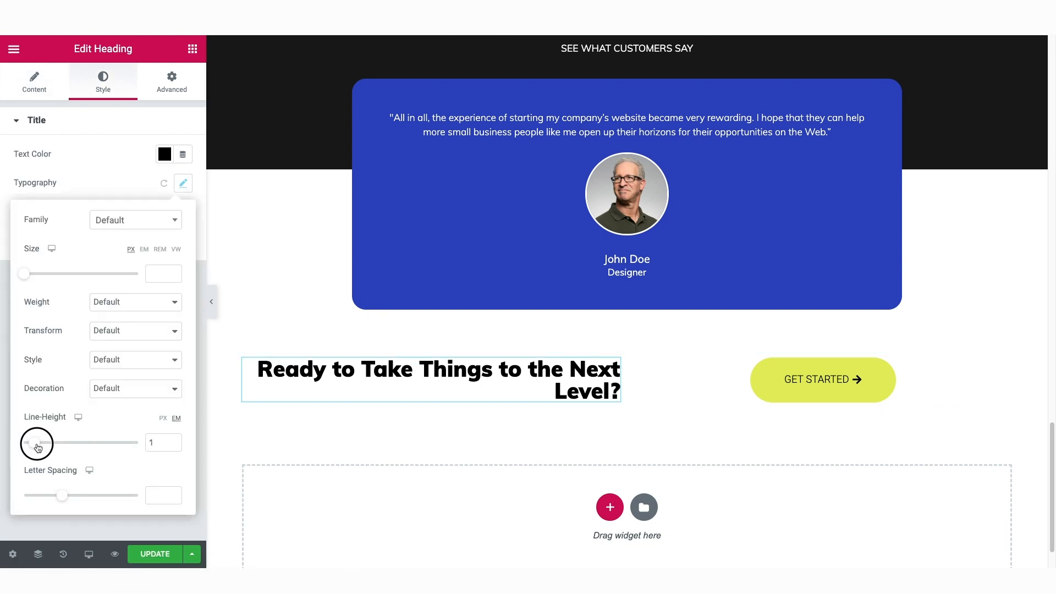
- Left-align the "Get Started" button within its column and widen the heading column so the title fits on one line
mouse_move(608, 372)
left_mouse_down()
mouse_move(523, 377)
mouse_move(633, 379)
mouse_move(622, 379)
left_mouse_up()
left_click(795, 378)
left_click(128, 256)
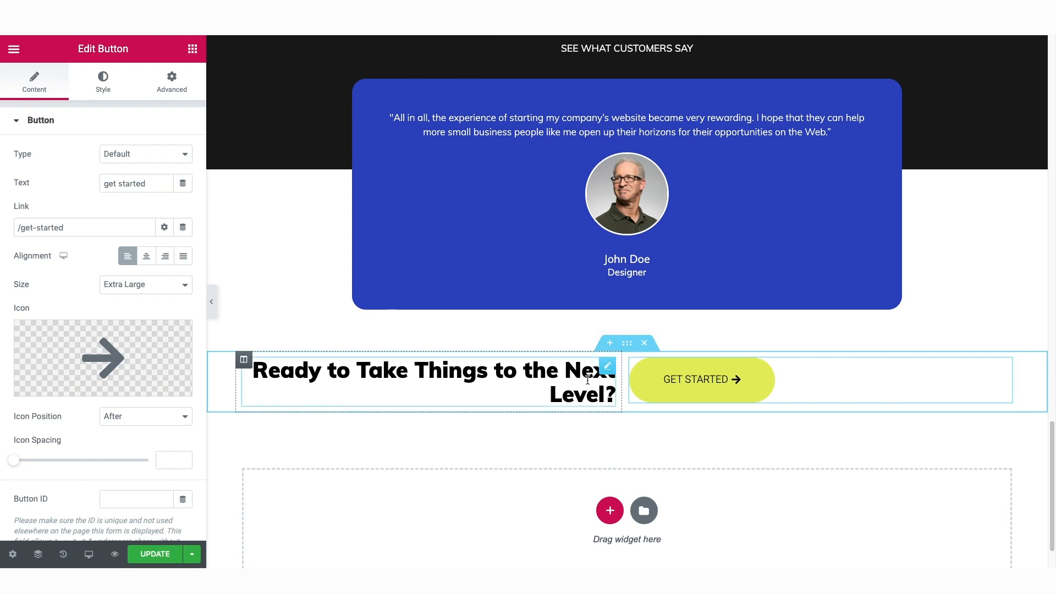
left_click_drag(626, 380, 774, 381)
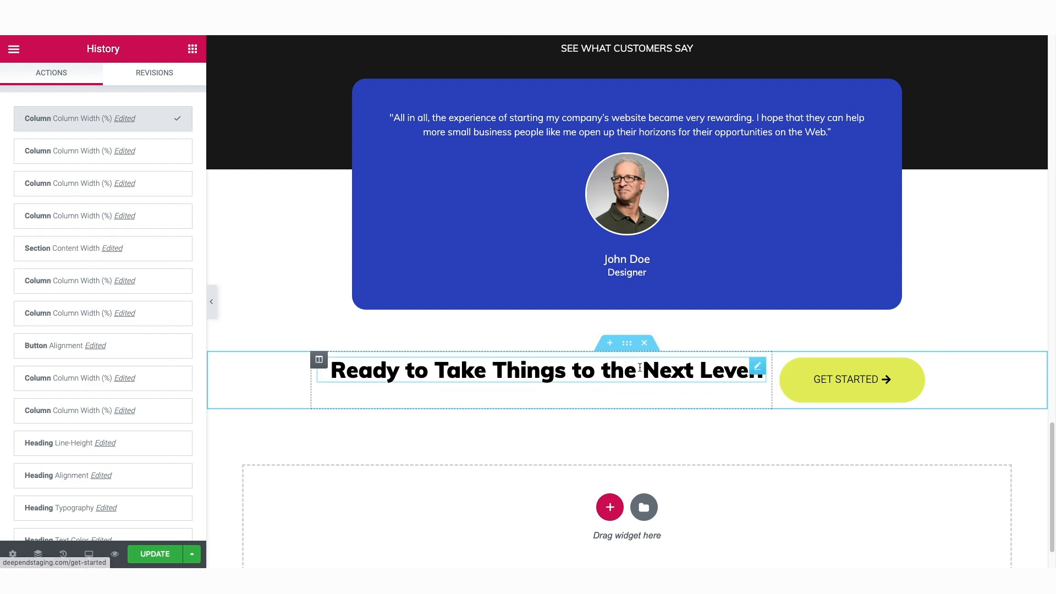
- Set the call-to-action section's vertical alignment to Middle
left_click(627, 345)
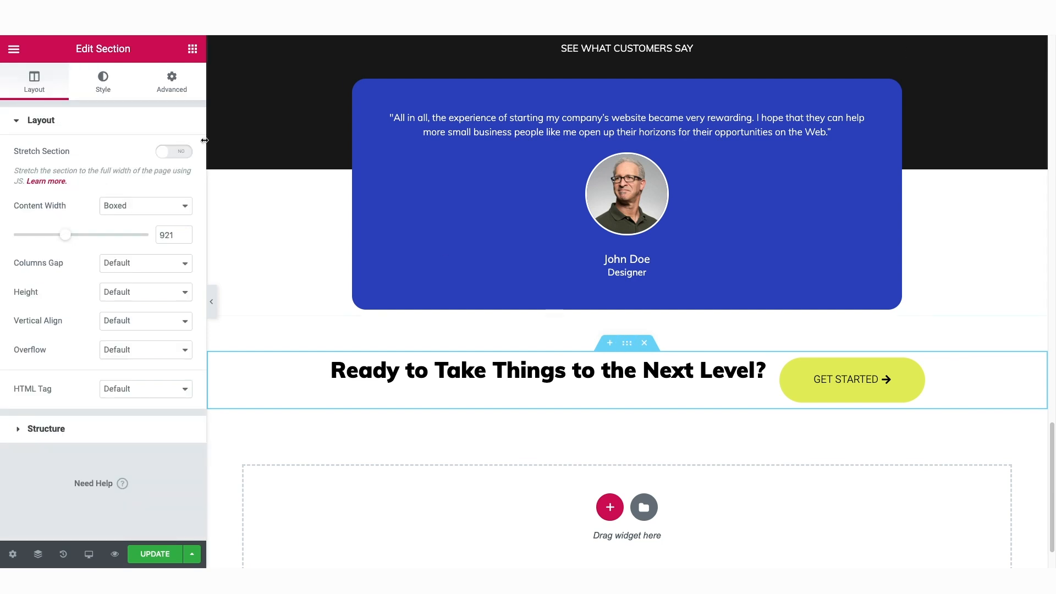
left_click(140, 321)
left_click(141, 345)
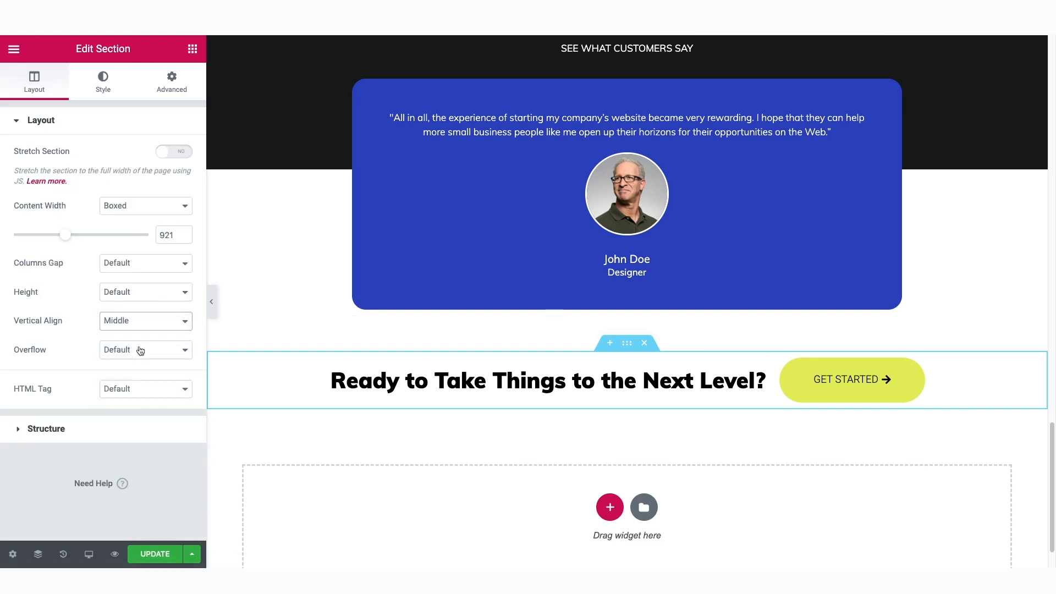
- Add another two-column section below the call to action and place a Text Editor widget in its first column
scroll(437, 430, "down", 1)
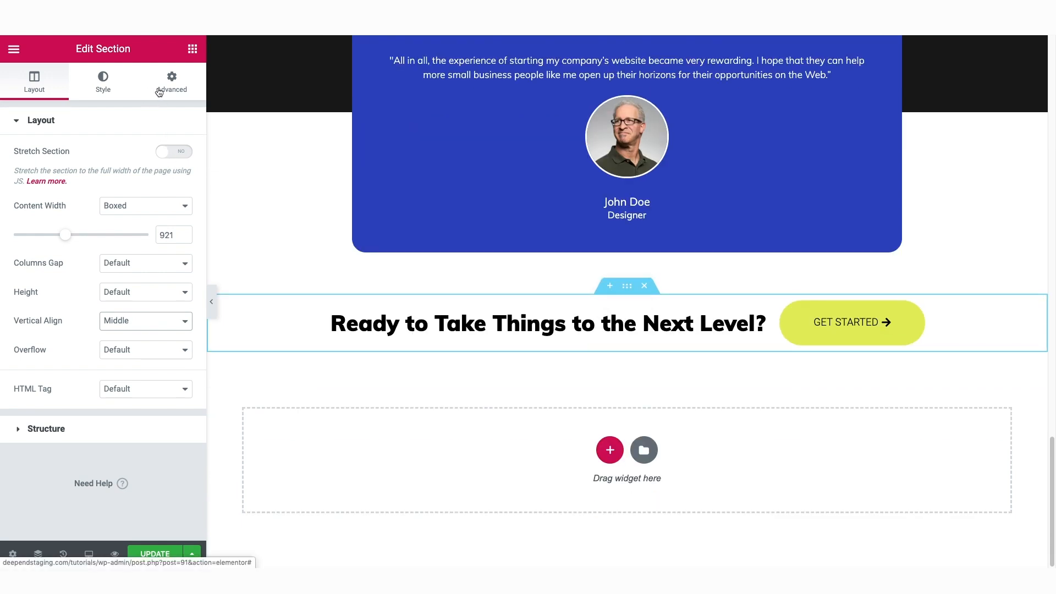
left_click(614, 458)
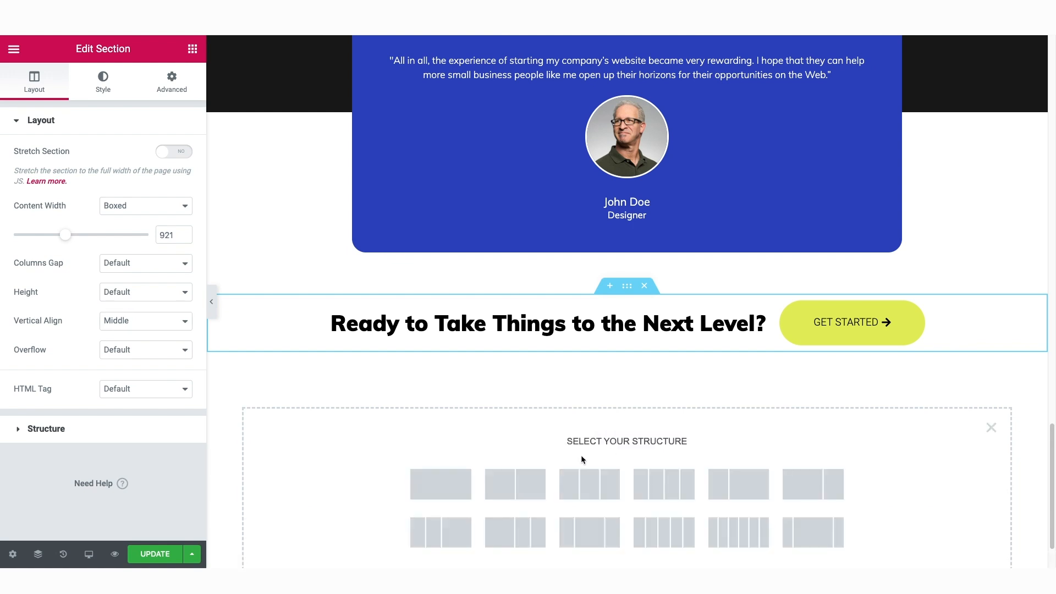
left_click(523, 485)
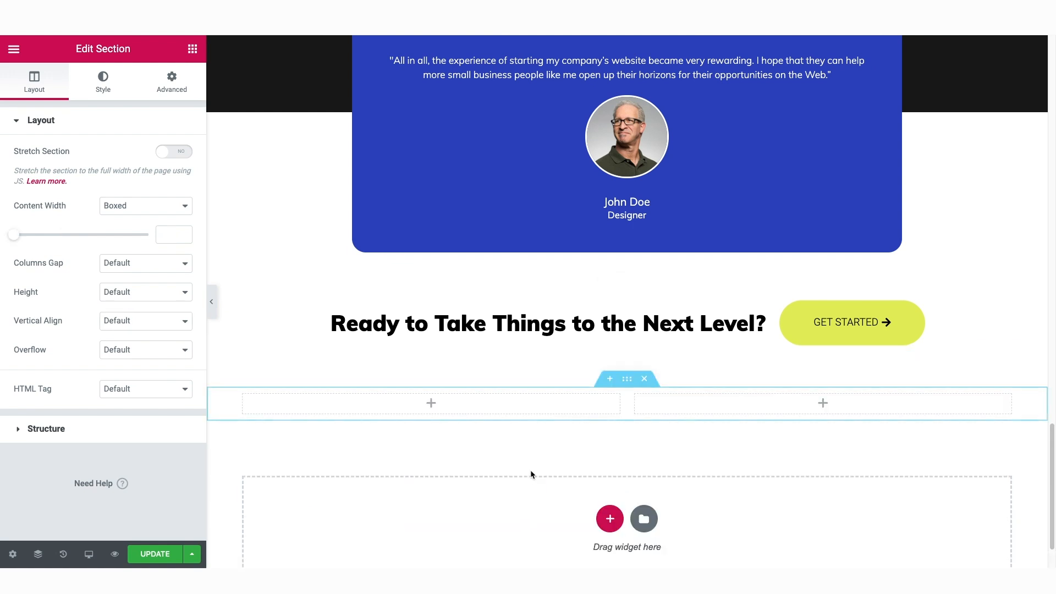
left_click(194, 50)
left_click_drag(153, 243, 377, 416)
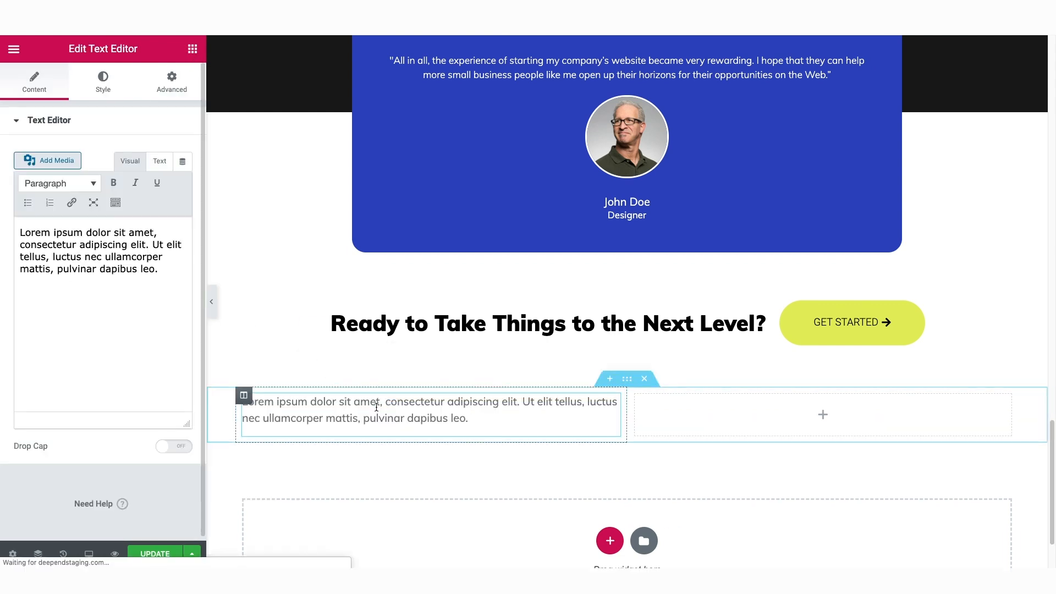
left_click(192, 51)
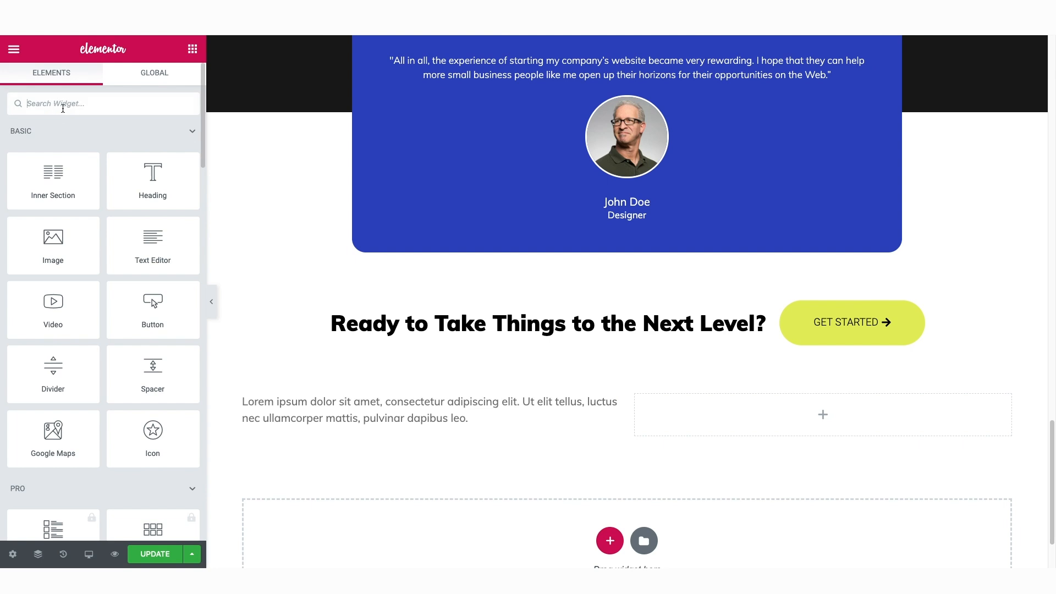
- Place a Social Icons widget in the bottom section's second column and give that section a Classic background coloured #19191A
type("social")
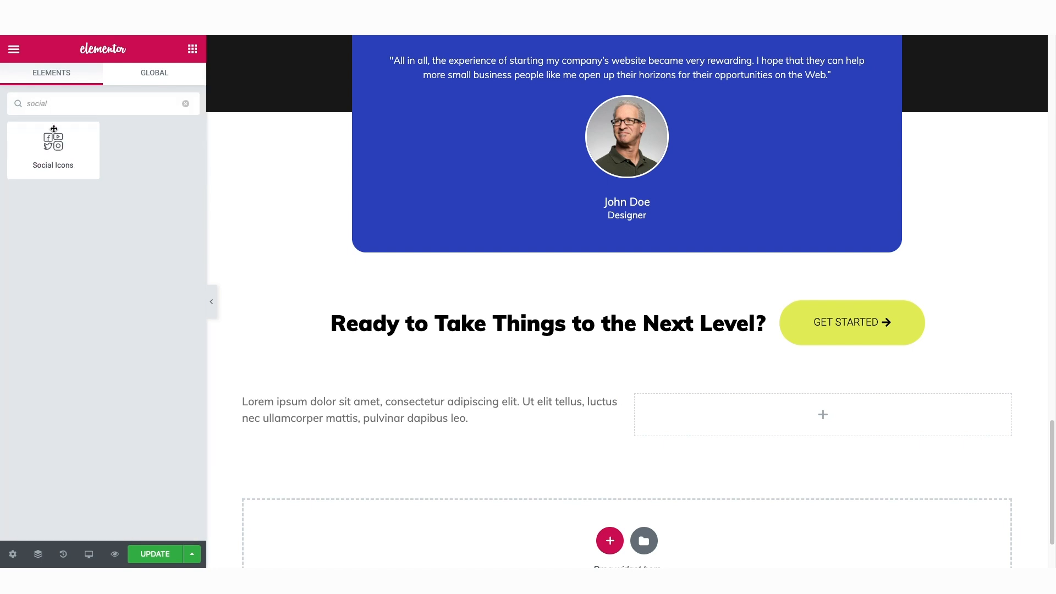
left_click_drag(53, 143, 794, 407)
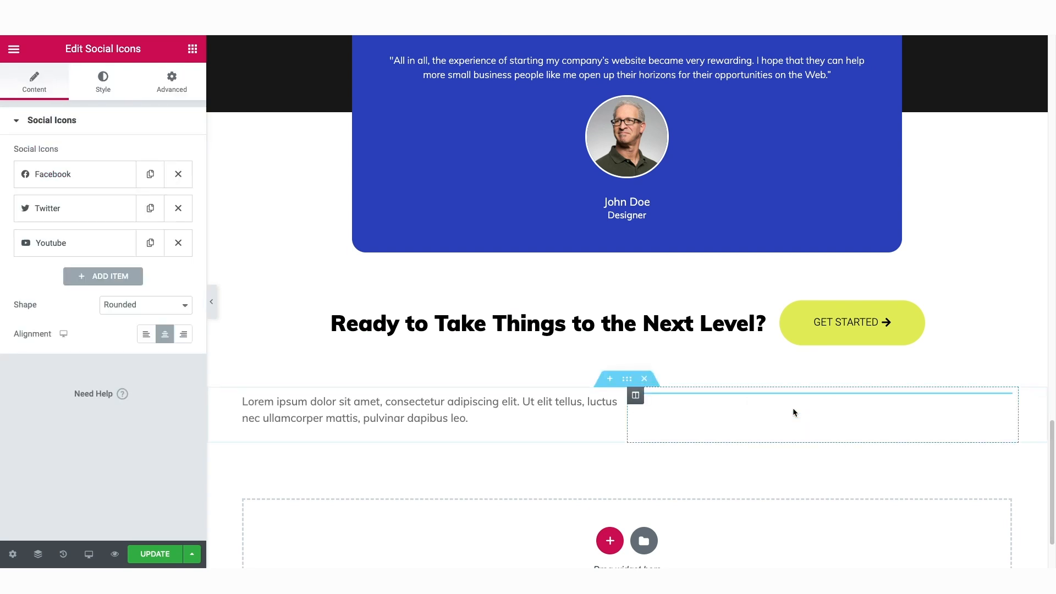
left_click(628, 381)
left_click(102, 87)
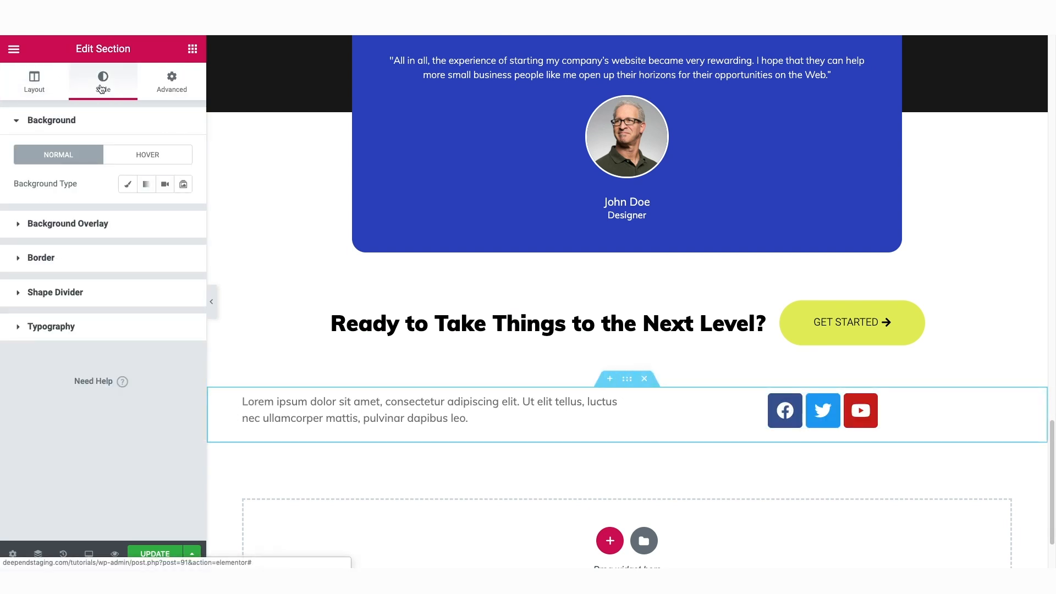
left_click(126, 184)
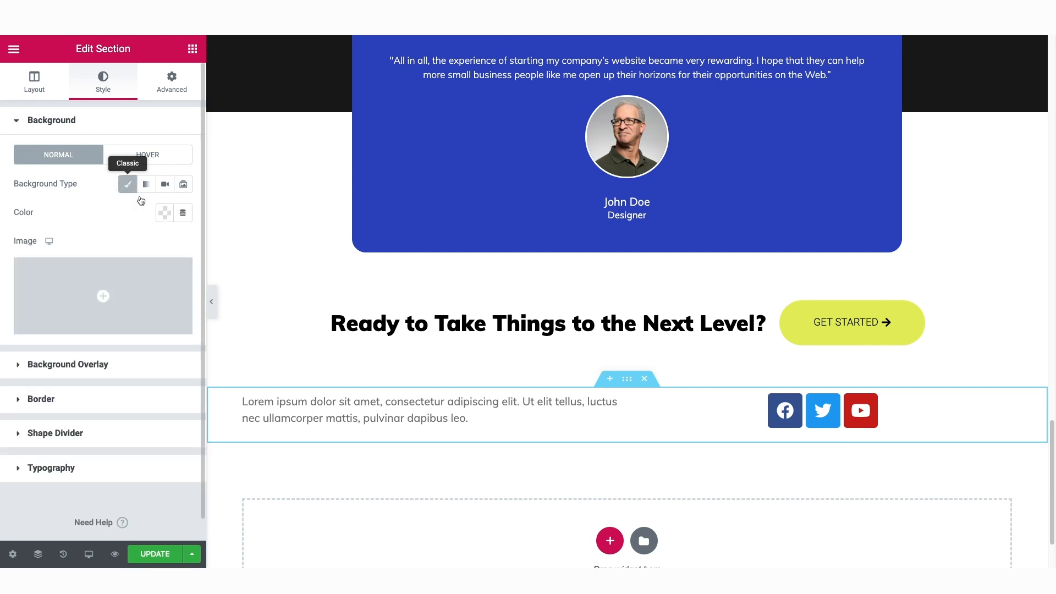
left_click(164, 213)
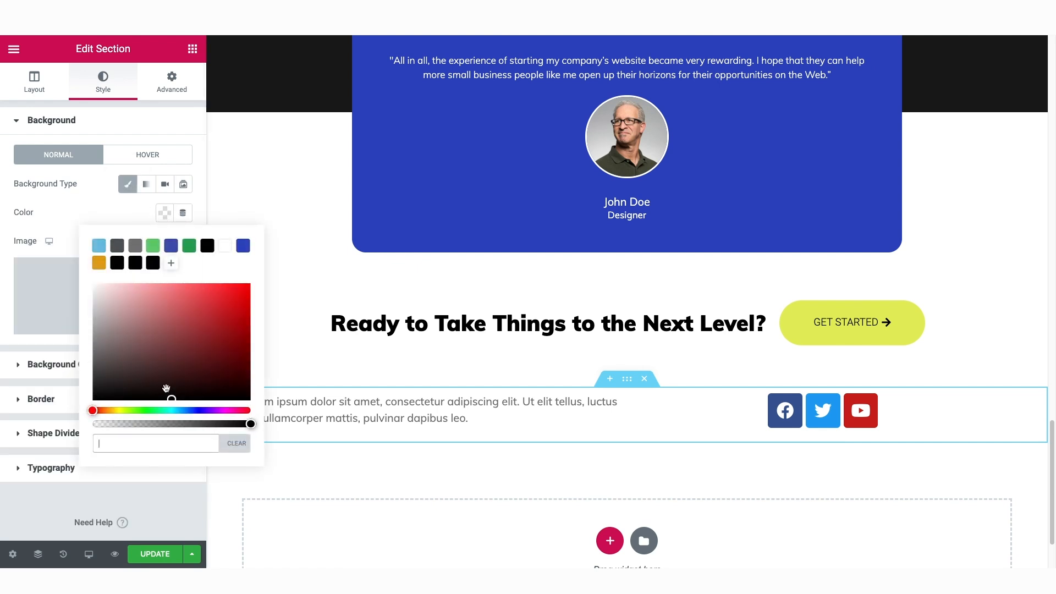
type("#19191A")
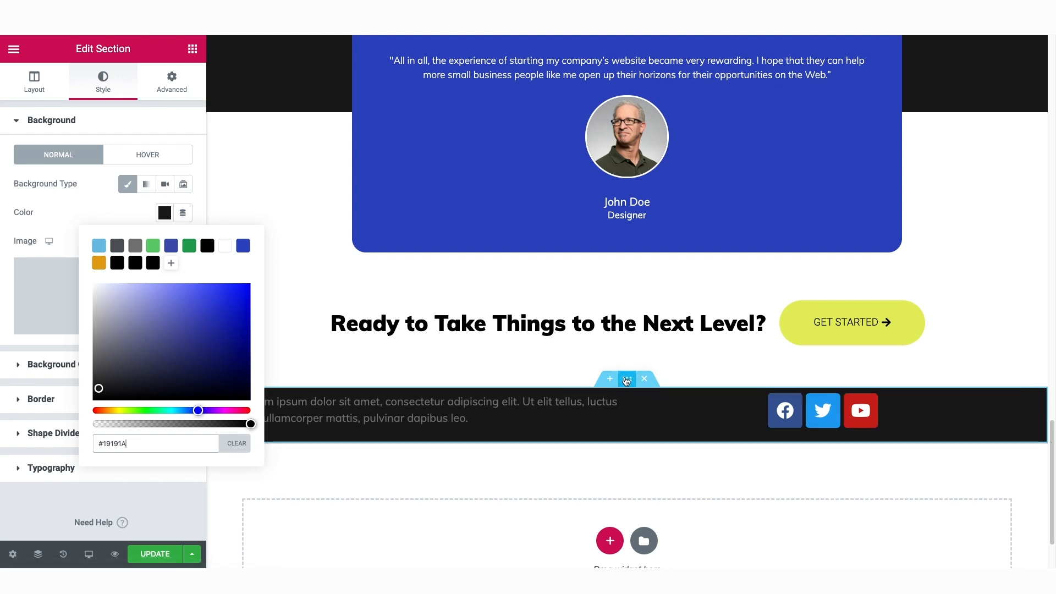
- Replace the bottom section's placeholder text with a 2020 Awesome Creative Agency copyright line and contact e-mail, in smaller white type
left_click(462, 403)
left_click(103, 82)
left_click(164, 183)
left_click(225, 216)
left_click(183, 212)
left_click(135, 331)
left_click(121, 253)
- Add padding above and below the content of the bottom section
left_click(623, 383)
left_click(172, 83)
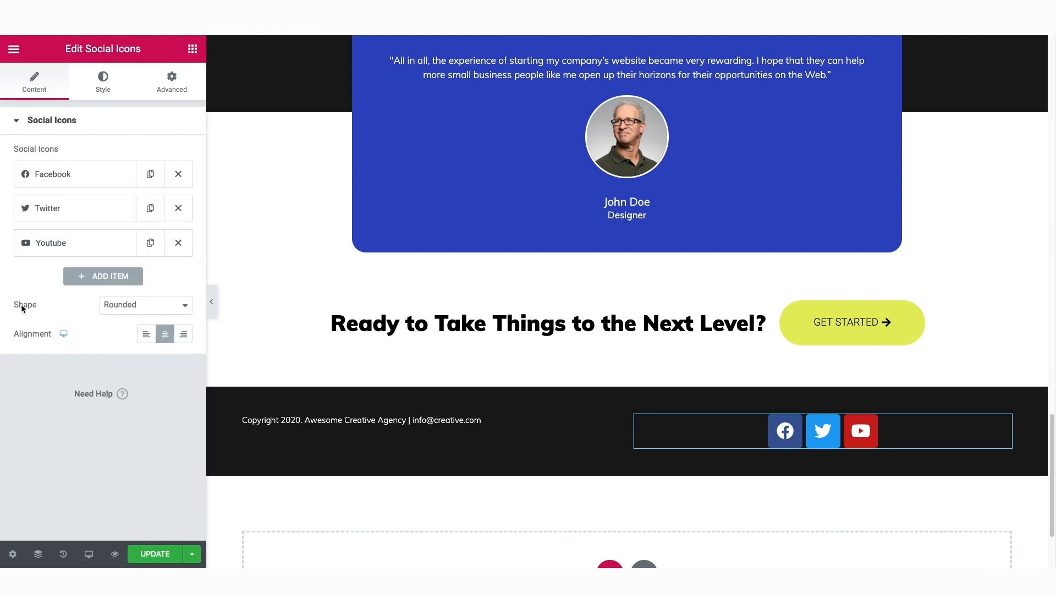
- Set the social icons' shape to Circle
left_click(184, 308)
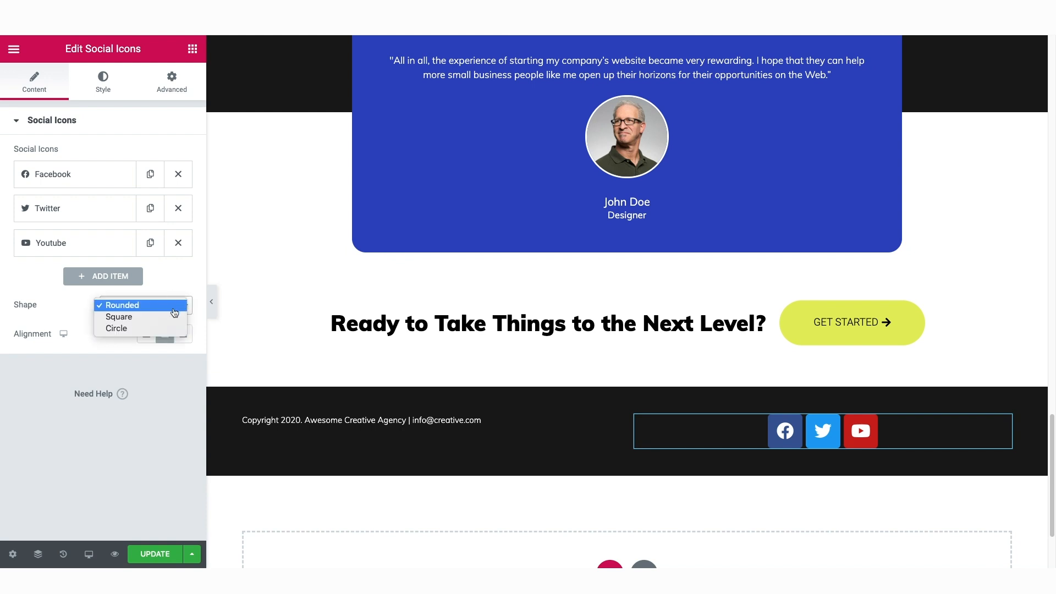
left_click(164, 316)
left_click(177, 312)
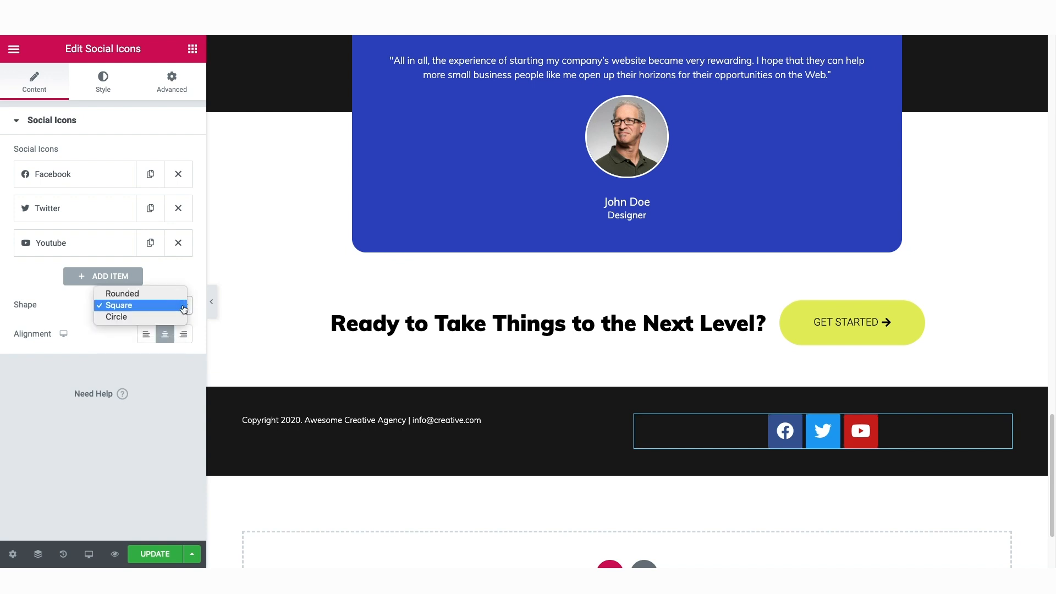
left_click(175, 315)
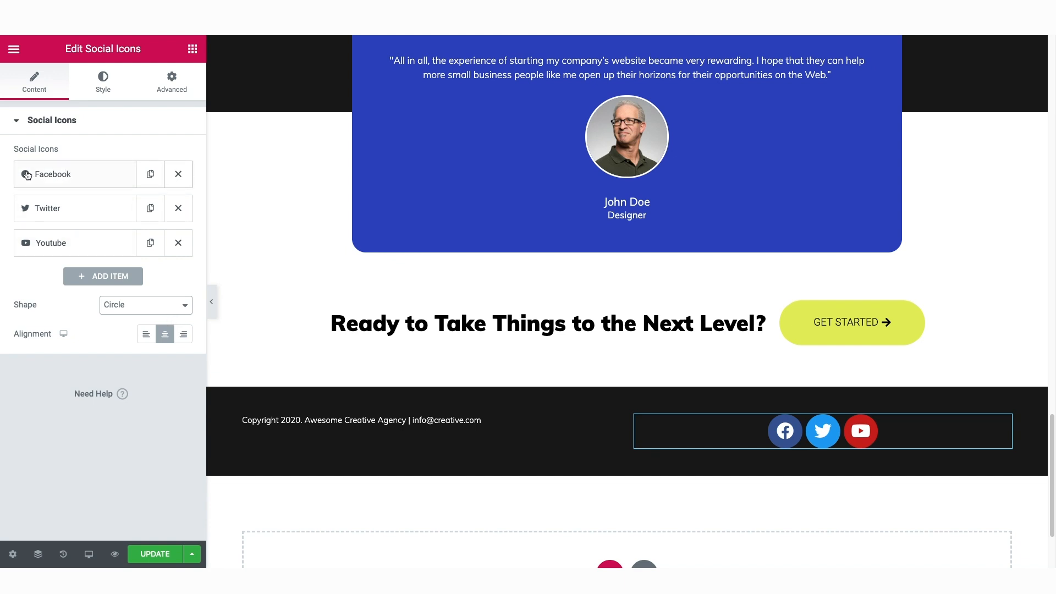
left_click(96, 276)
left_click(55, 279)
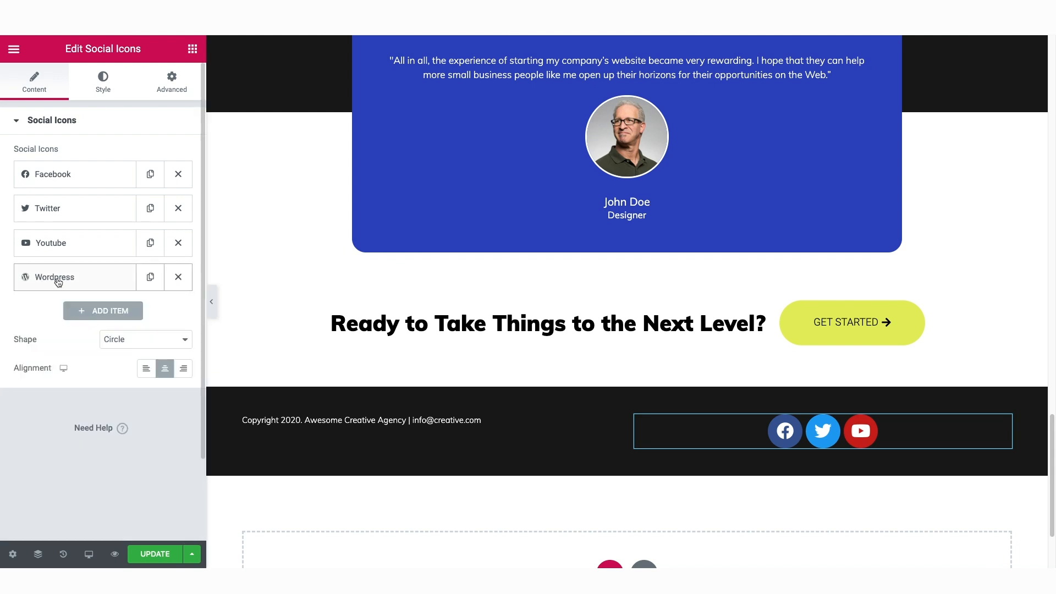
left_click(57, 282)
mouse_move(65, 379)
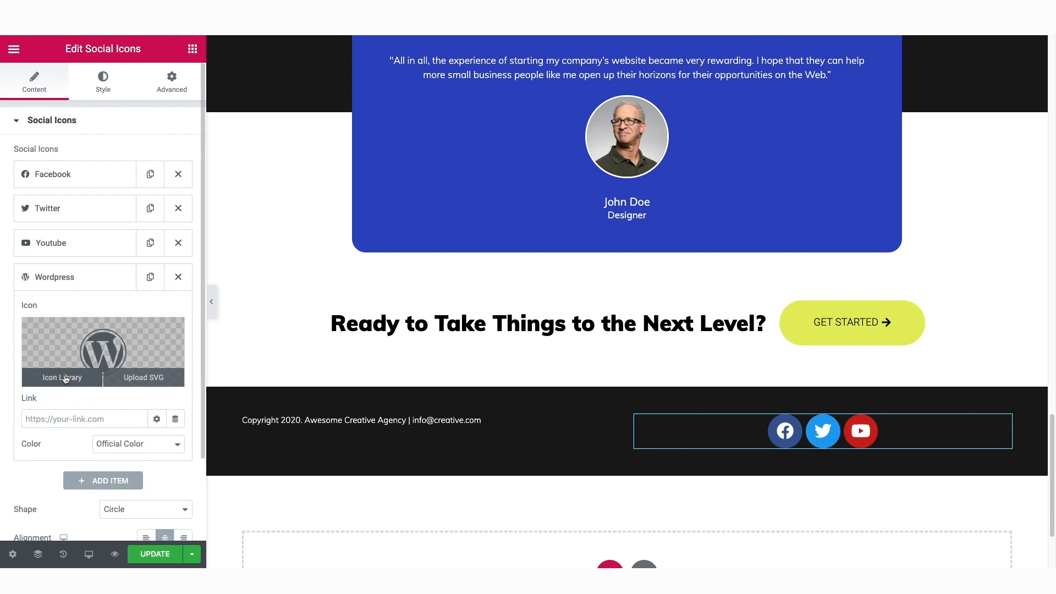
left_click(178, 278)
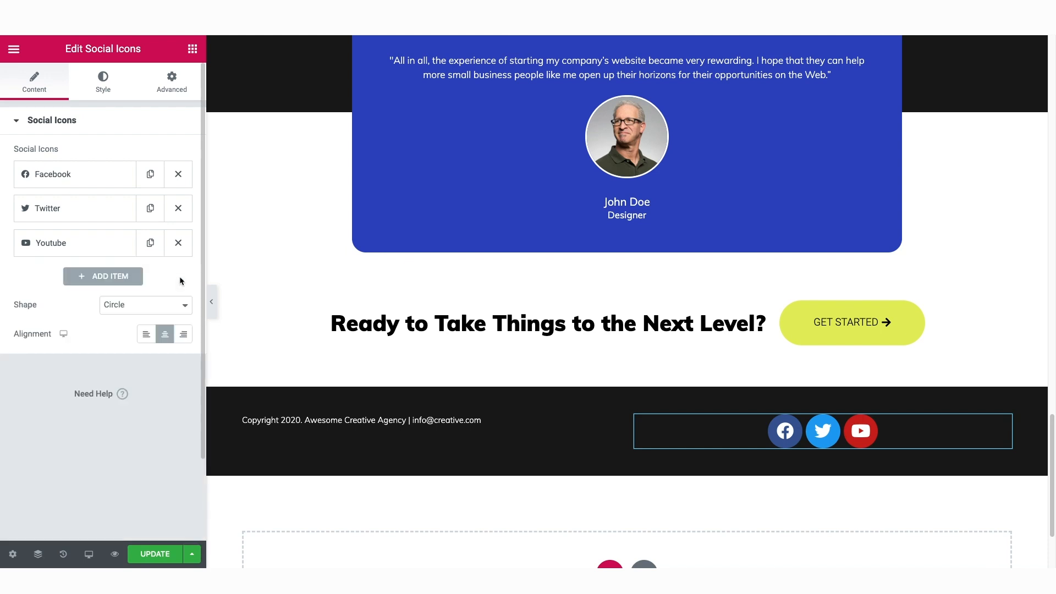
- Right-align the social icons and switch them to a Custom colour with #FFFFFF as the primary colour
left_click(183, 335)
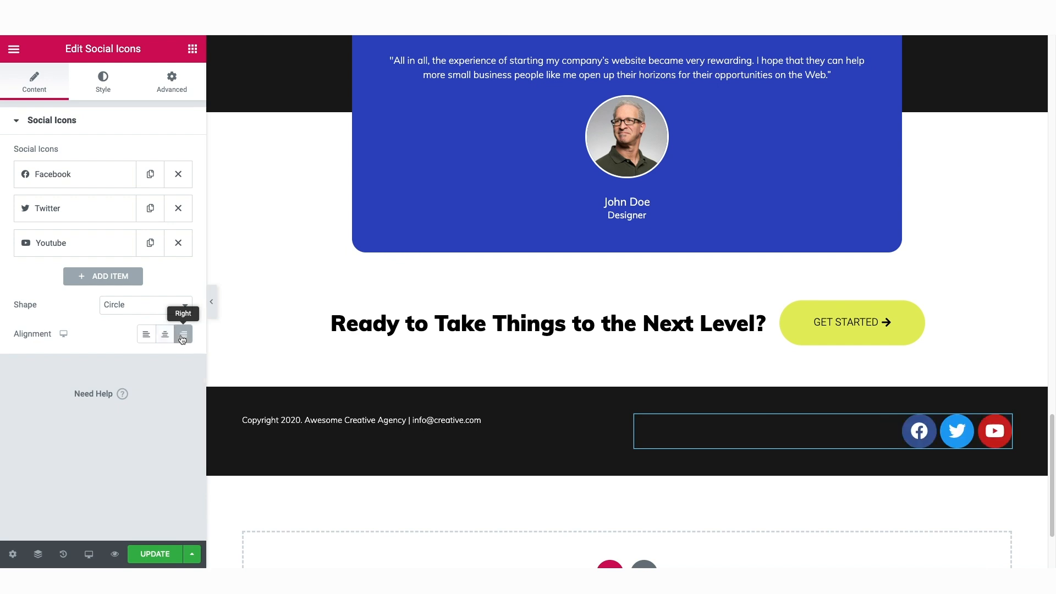
left_click(105, 87)
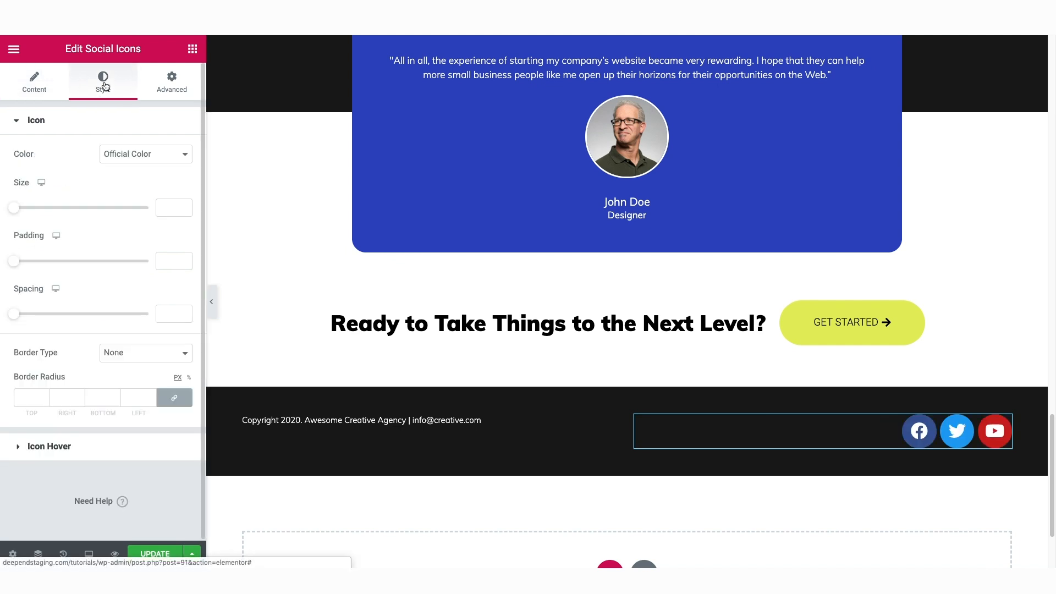
left_click(116, 159)
left_click(118, 166)
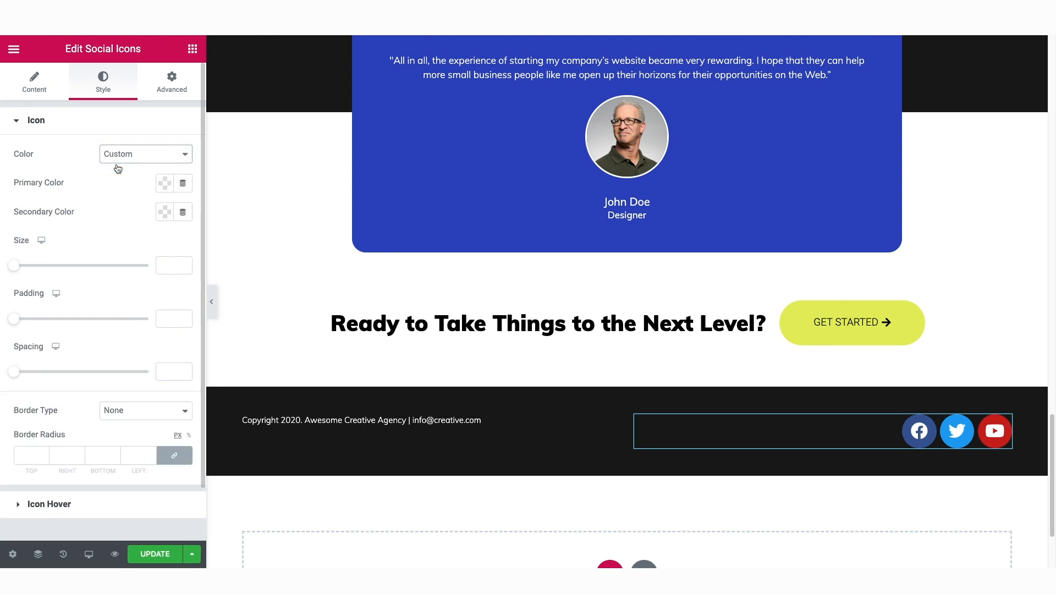
left_click(165, 185)
left_click(225, 216)
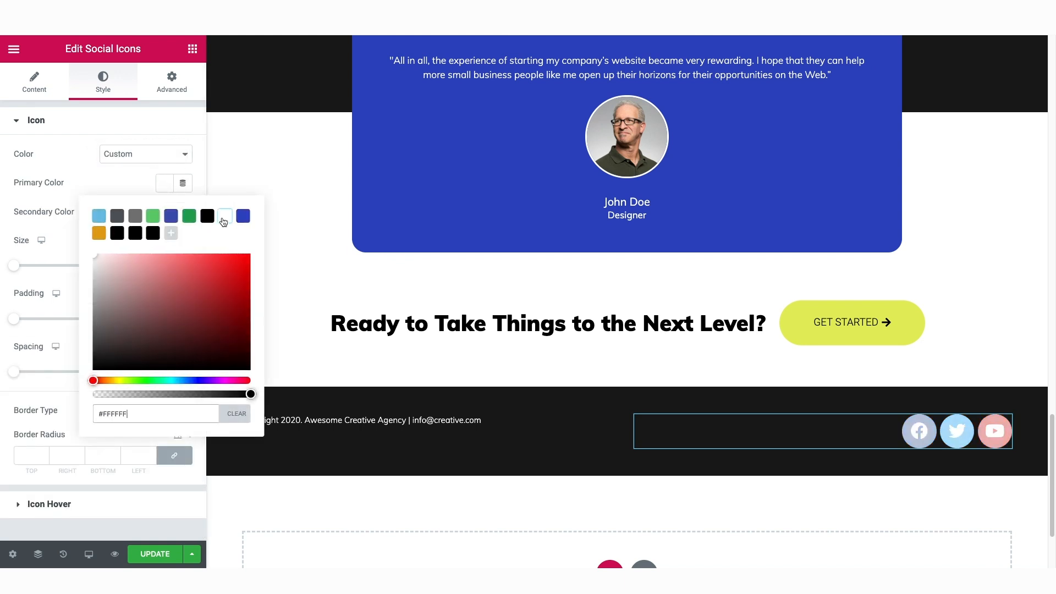
left_click(144, 191)
- Set the social icons' secondary colour to #191919
left_click(165, 213)
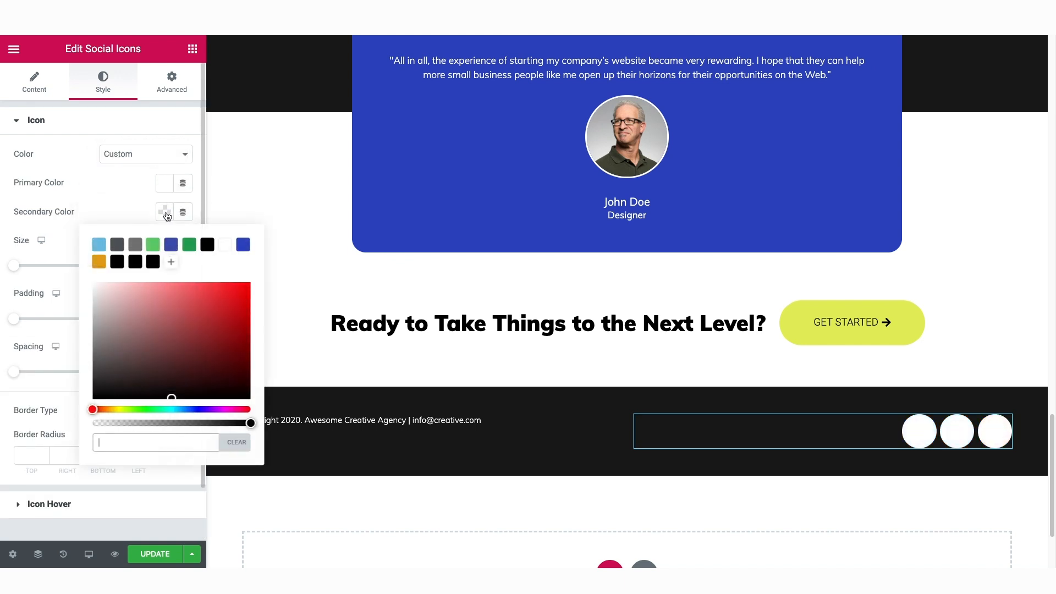
key("super+v")
triple_click(172, 445)
key("BackSpace")
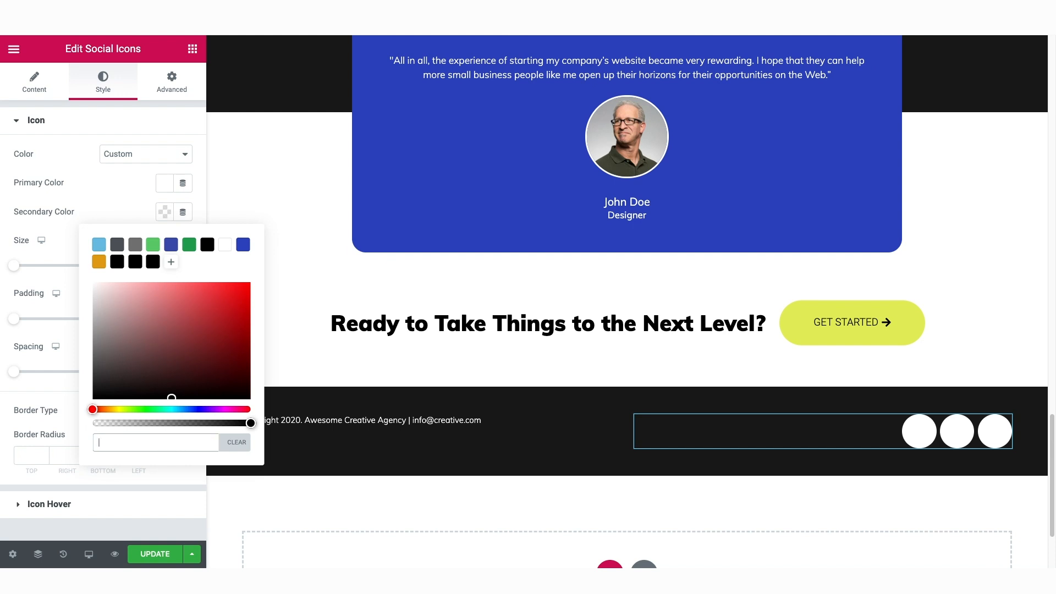
type("191919")
left_click(136, 208)
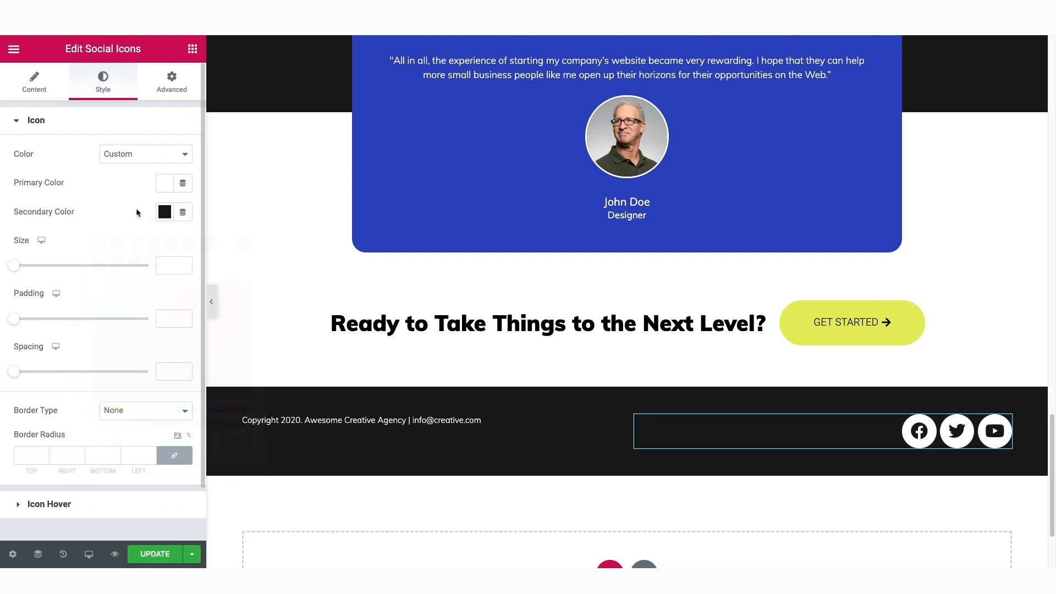
- Set the social icons' size to 14 and spacing to 13, and open the Facebook item's settings
left_click_drag(15, 269, 19, 271)
mouse_move(15, 373)
left_mouse_down()
mouse_move(60, 374)
mouse_move(34, 375)
left_mouse_up()
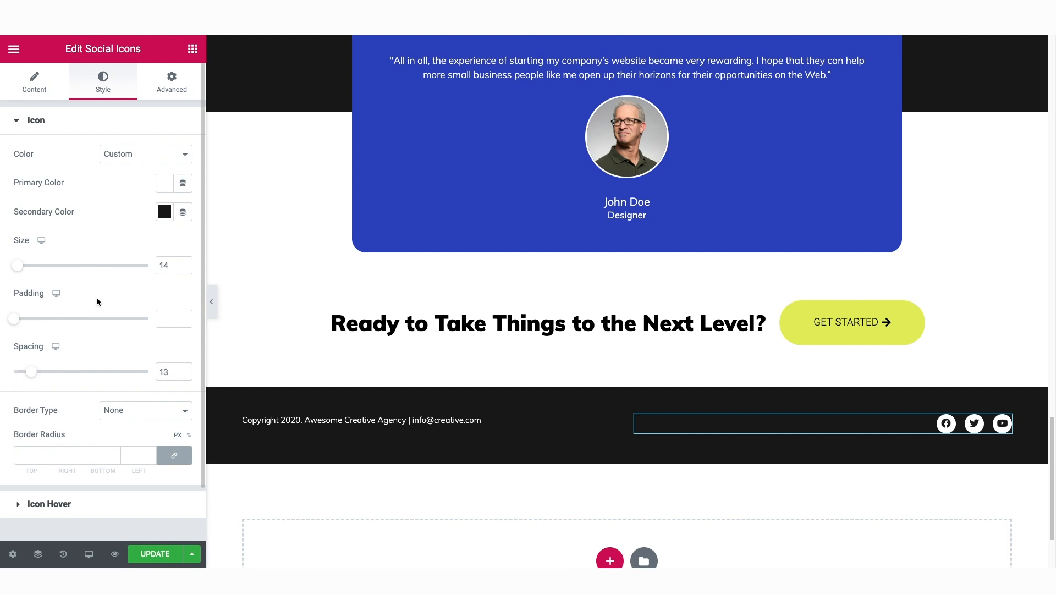
left_click(36, 84)
left_click(88, 174)
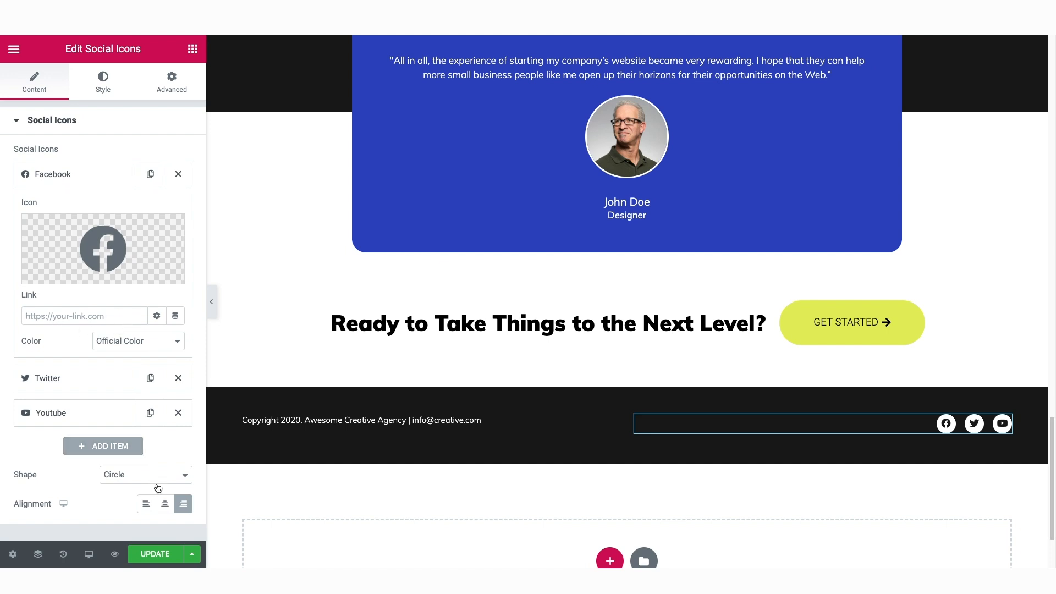
- Update the page and preview it from the hero section down to the footer
left_click(159, 553)
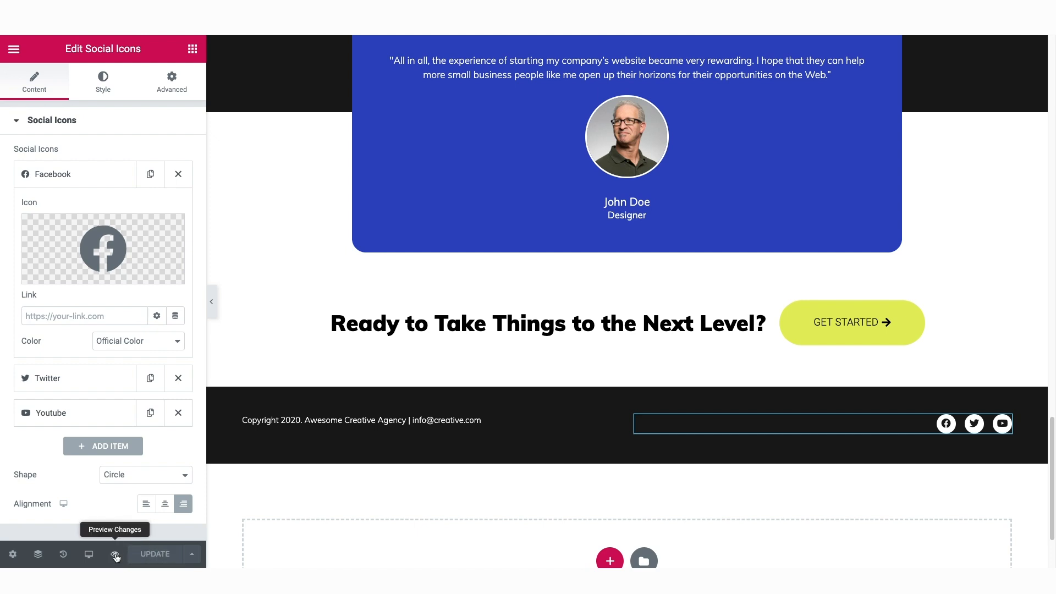
left_click(115, 557)
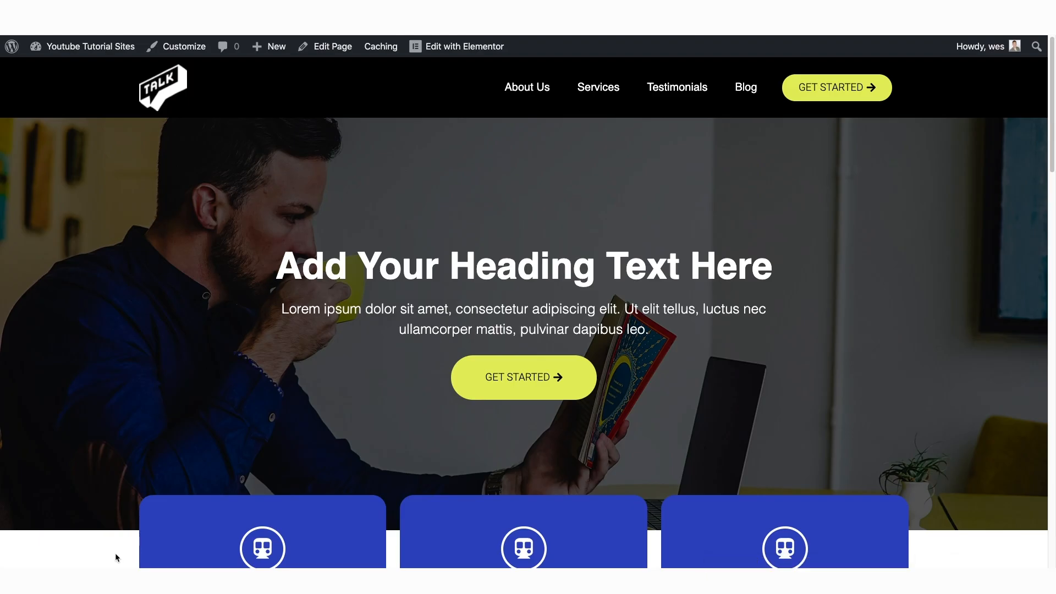
left_click_drag(1052, 65, 1052, 458)
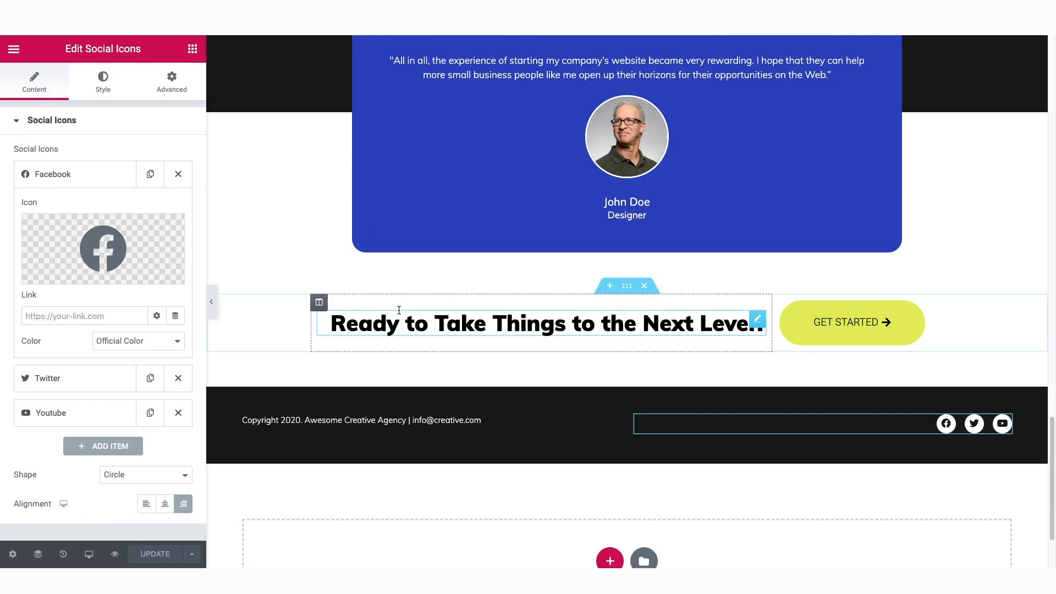
- Add a Tilt shape divider to the bottom edge of the hero section
scroll(399, 310, "up", 10)
scroll(399, 310, "up", 10)
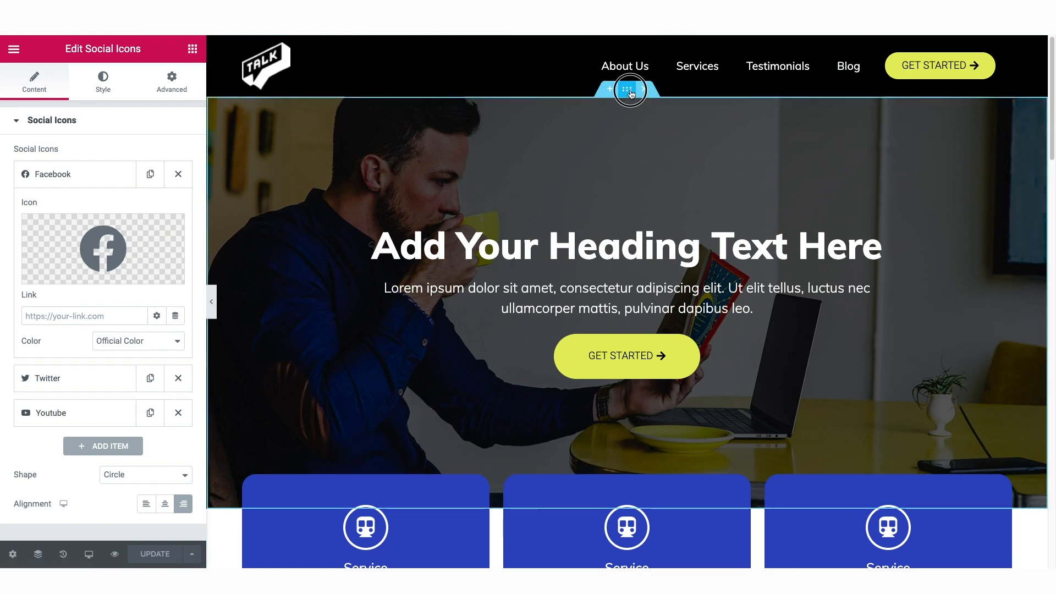
left_click(629, 90)
left_click(104, 83)
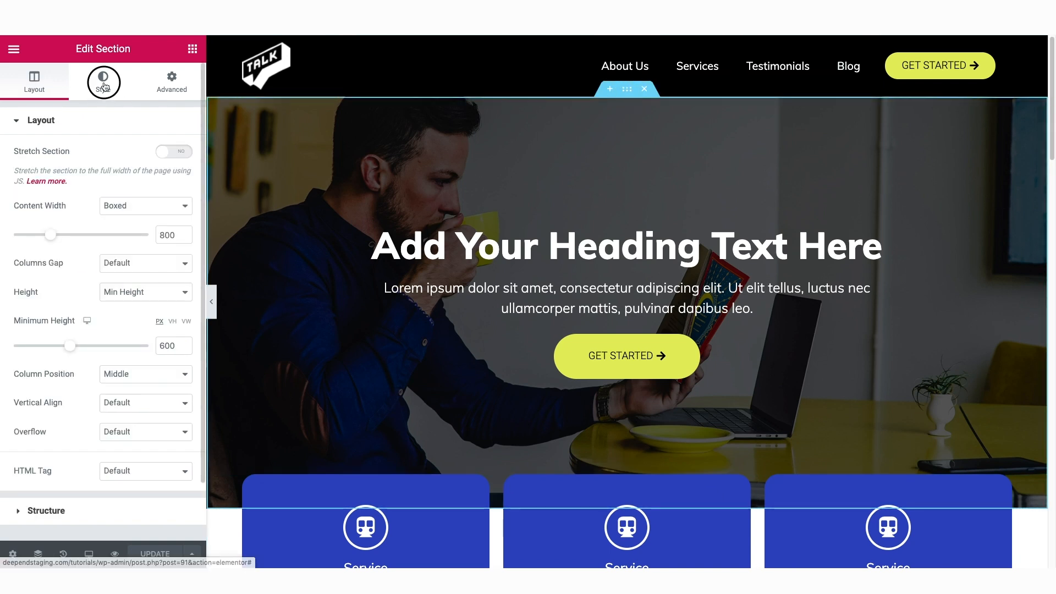
scroll(78, 325, "down", 2)
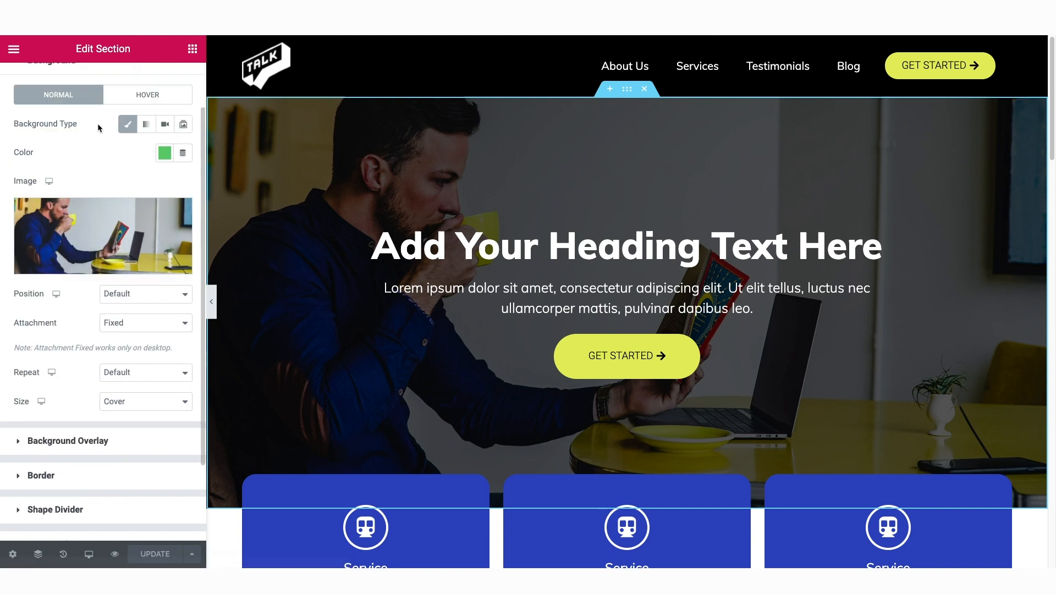
left_click(73, 477)
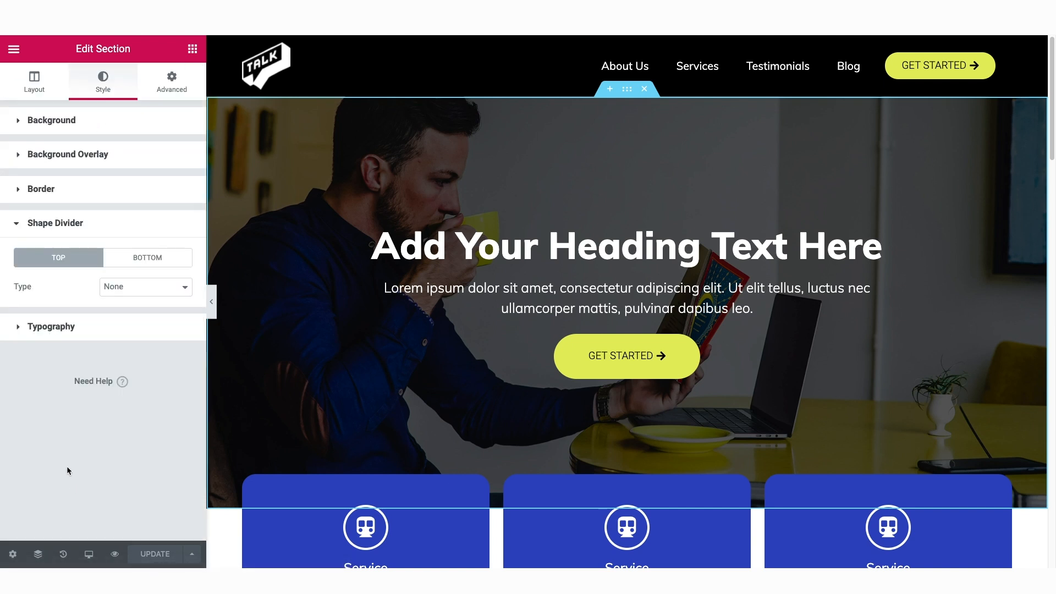
left_click(146, 263)
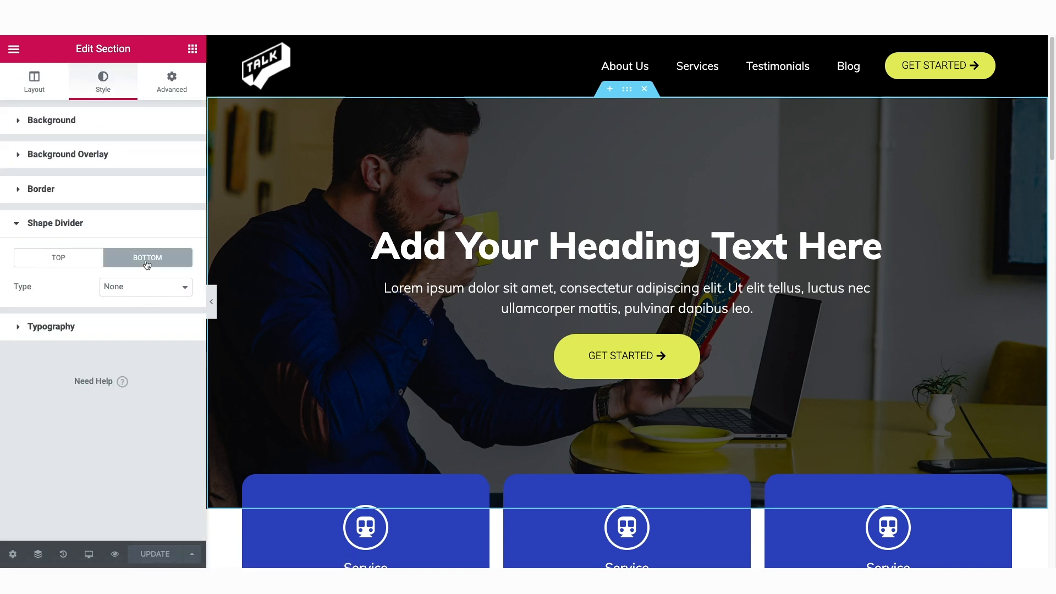
left_click(142, 290)
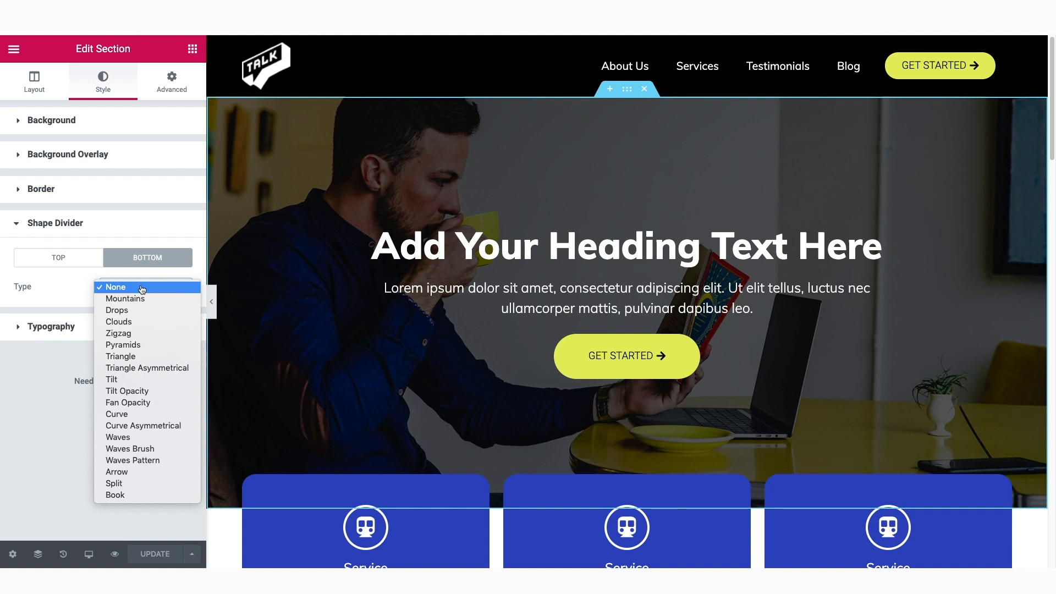
left_click(140, 381)
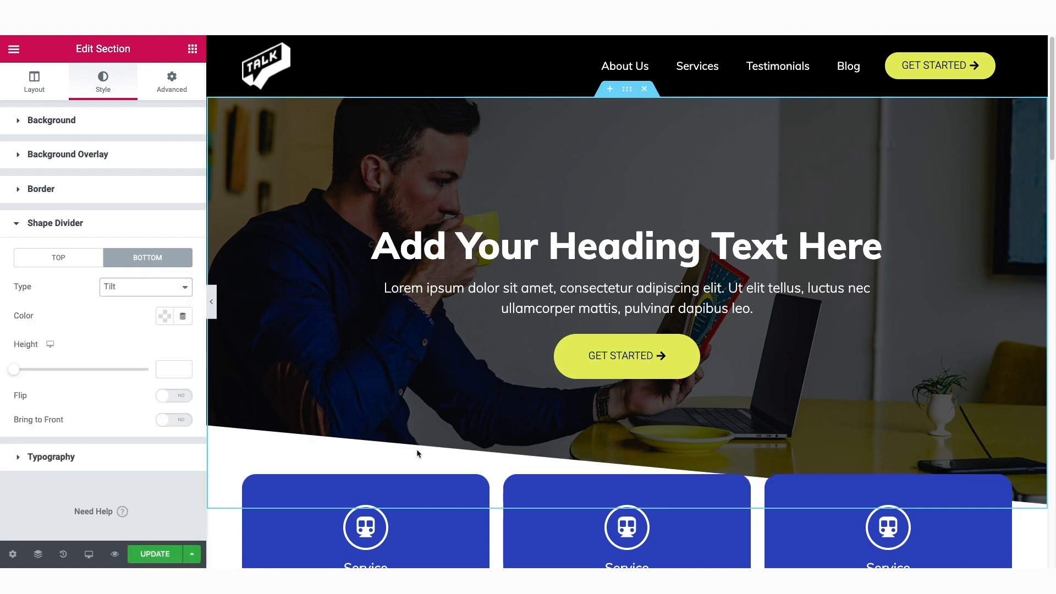
- Set the hero section's bottom shape divider height to 46 and check how it meets the service boxes
scroll(894, 466, "down", 2)
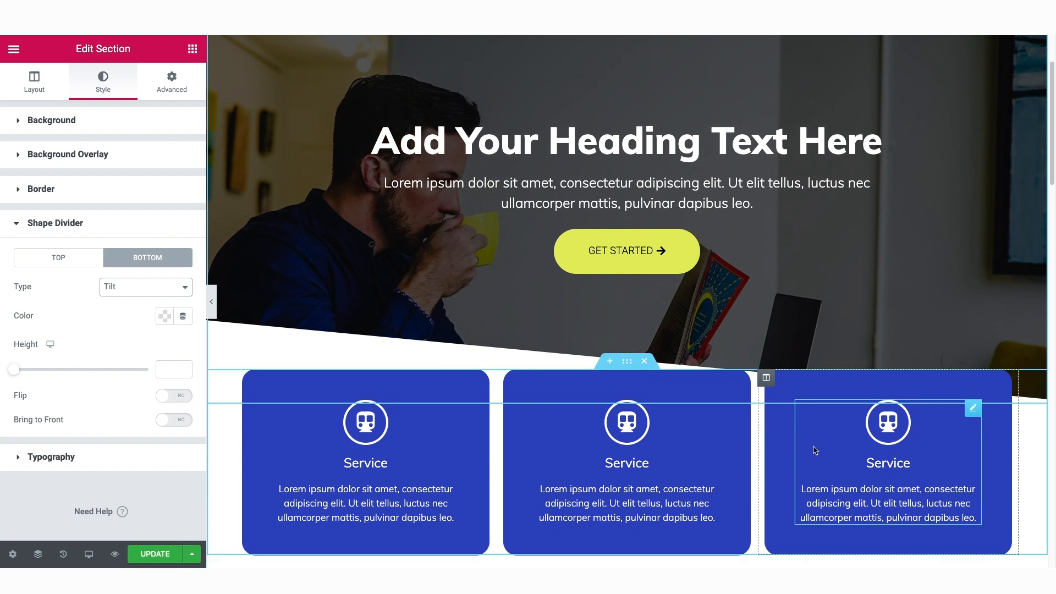
left_click_drag(14, 369, 30, 374)
scroll(538, 365, "down", 1)
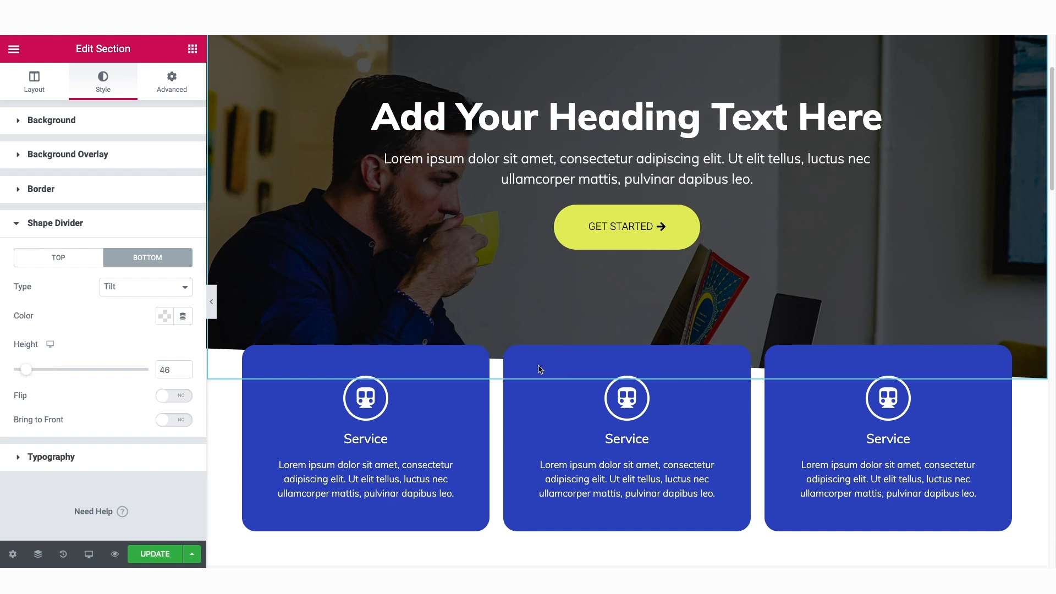
scroll(539, 368, "up", 2)
scroll(537, 366, "down", 3)
scroll(537, 365, "up", 3)
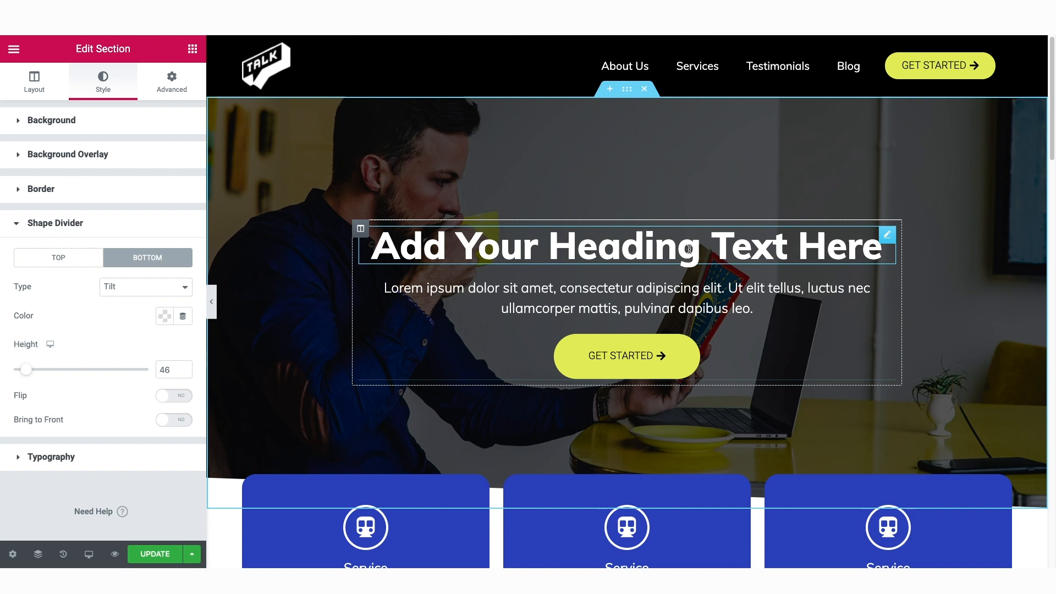
- Give the hero heading a Fade In Down entrance animation
left_click(887, 236)
left_click(172, 81)
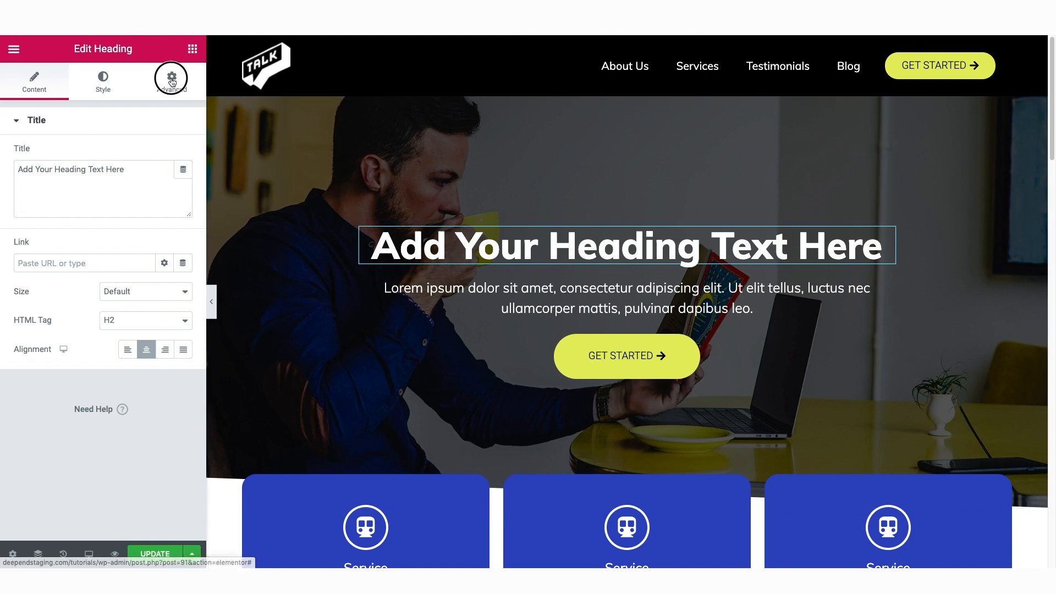
left_click(56, 393)
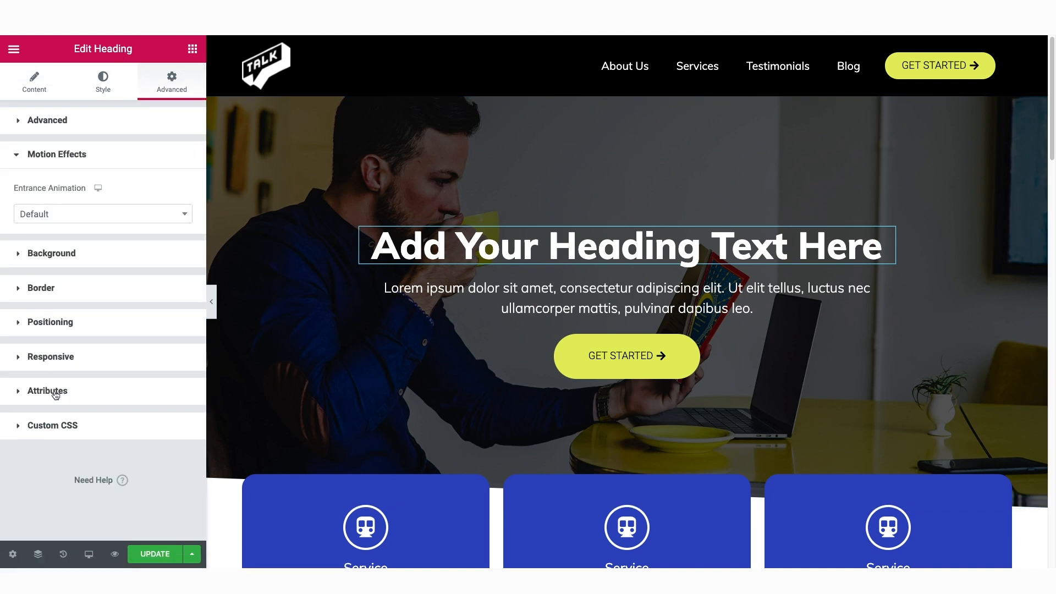
left_click(72, 216)
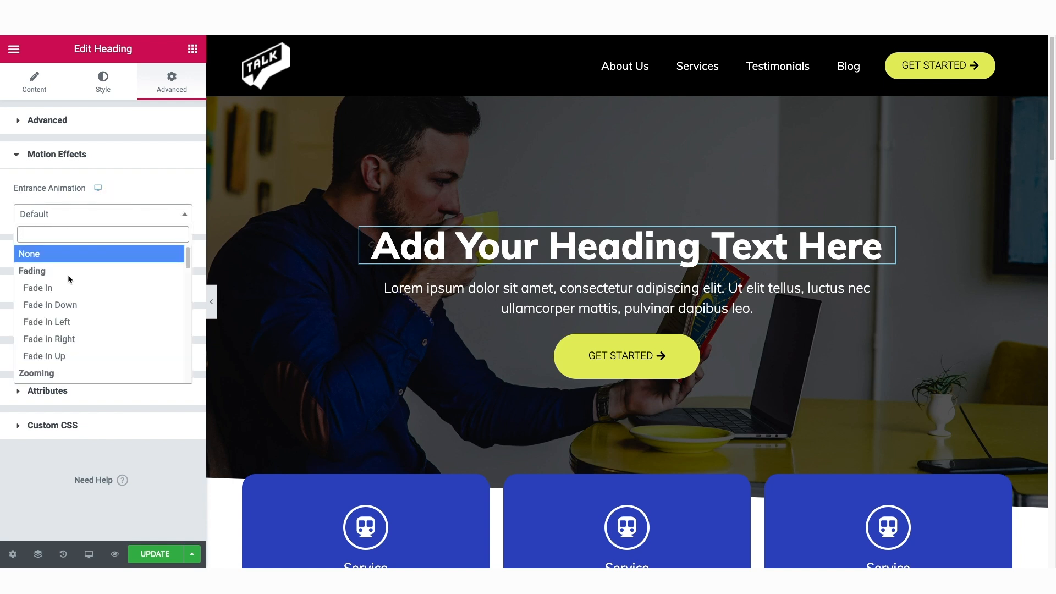
left_click(68, 307)
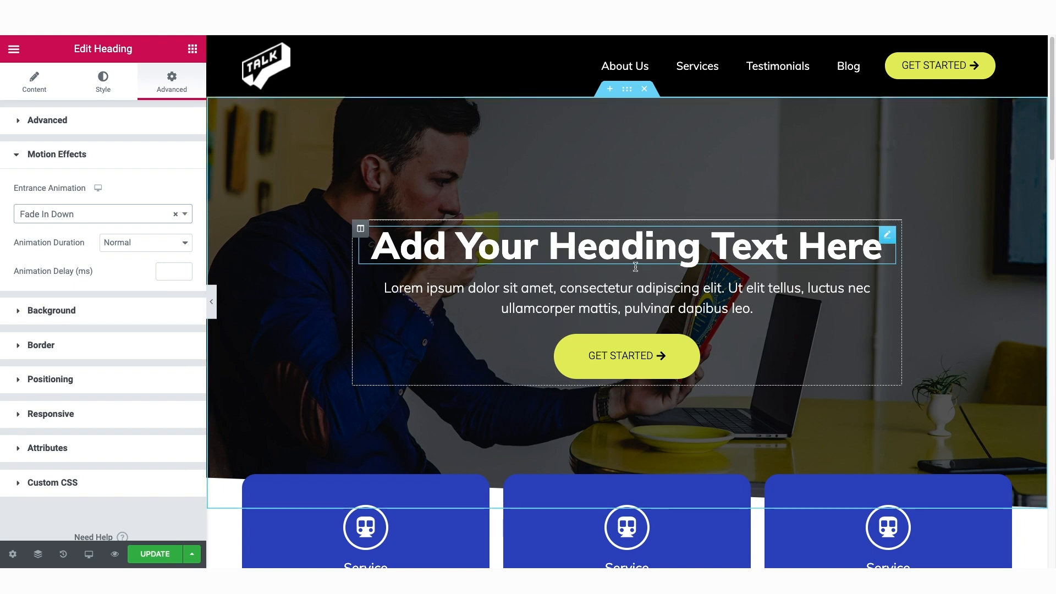
- Try the Bounce and Flash entrance animations on the hero's Get Started button and settle on Pulse
scroll(636, 267, "down", 1)
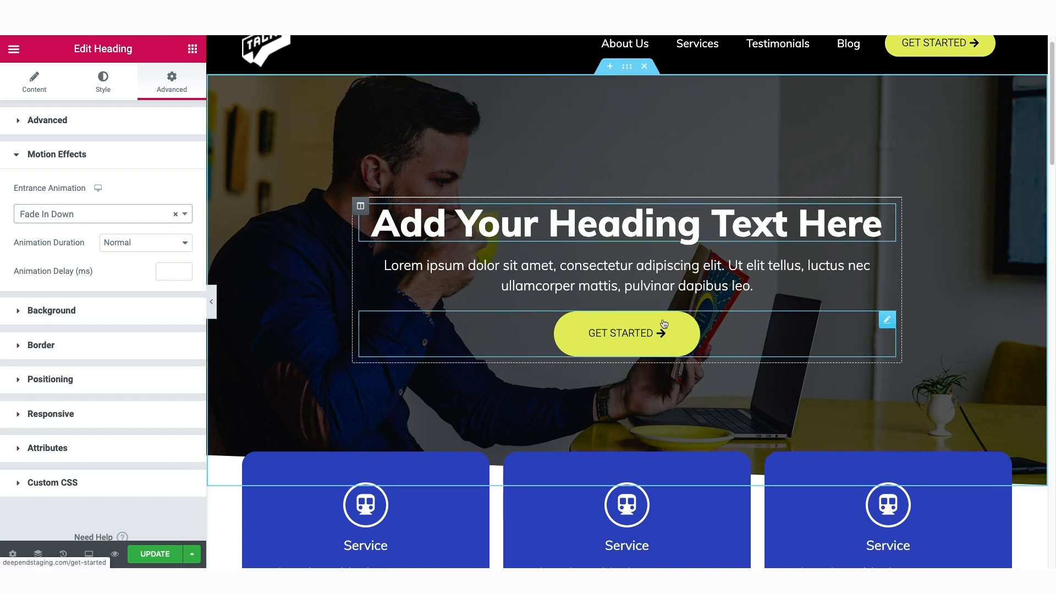
left_click(887, 320)
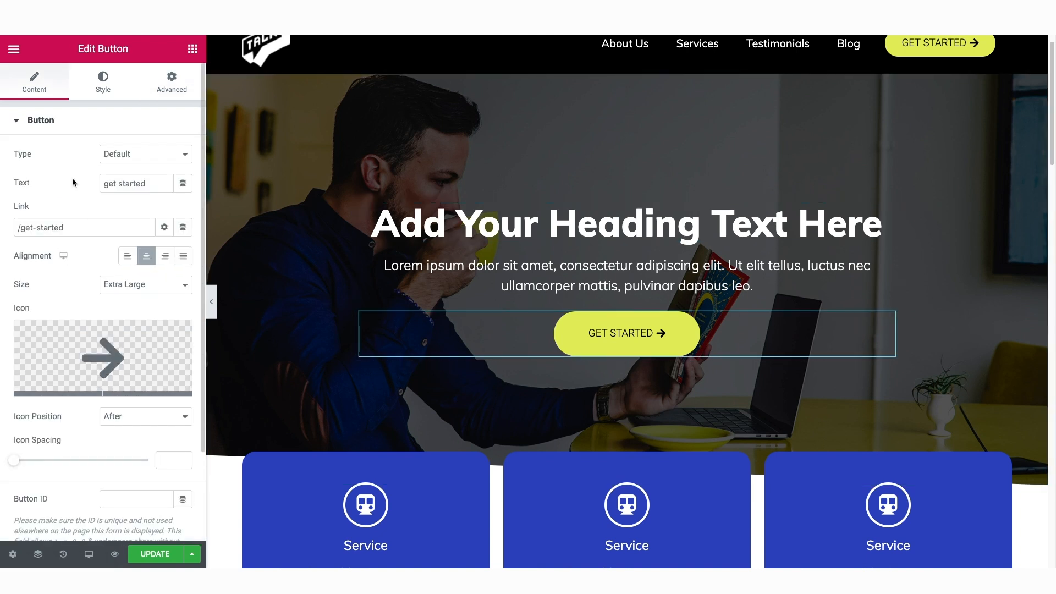
left_click(170, 93)
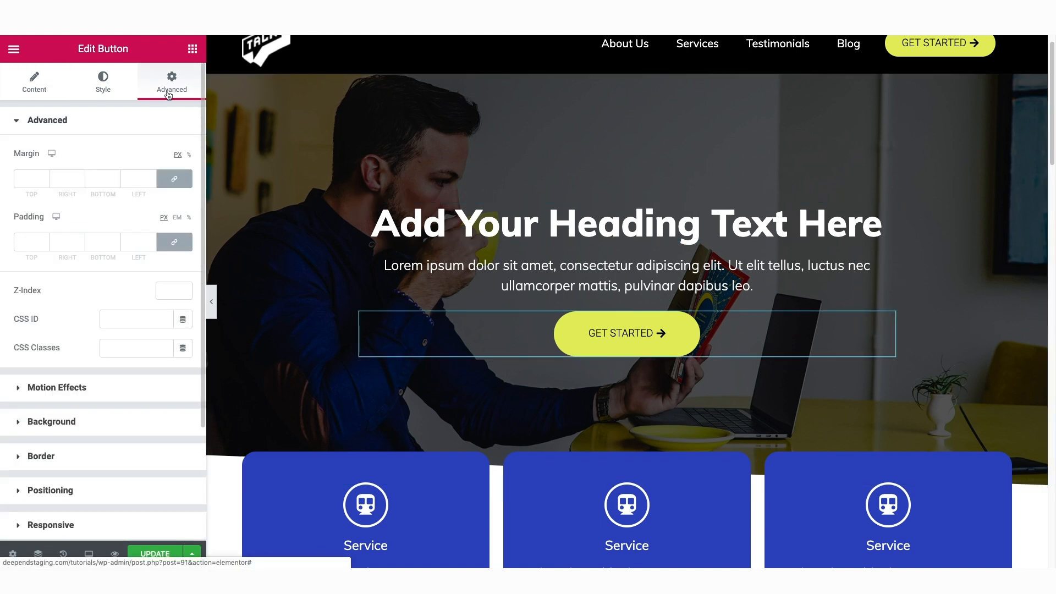
left_click(82, 392)
left_click(64, 223)
scroll(77, 278, "down", 10)
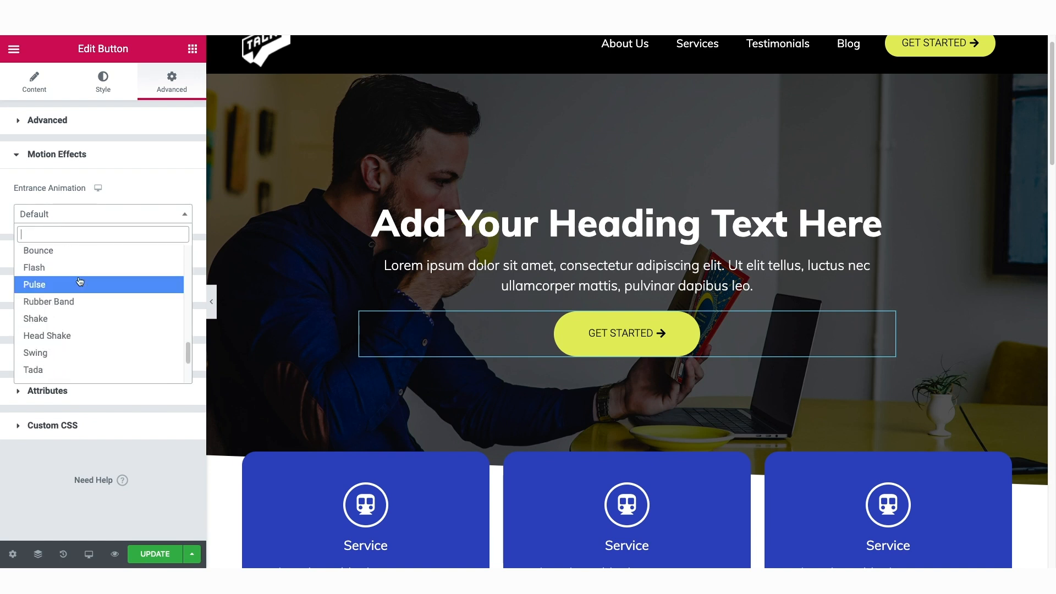
scroll(80, 282, "up", 1)
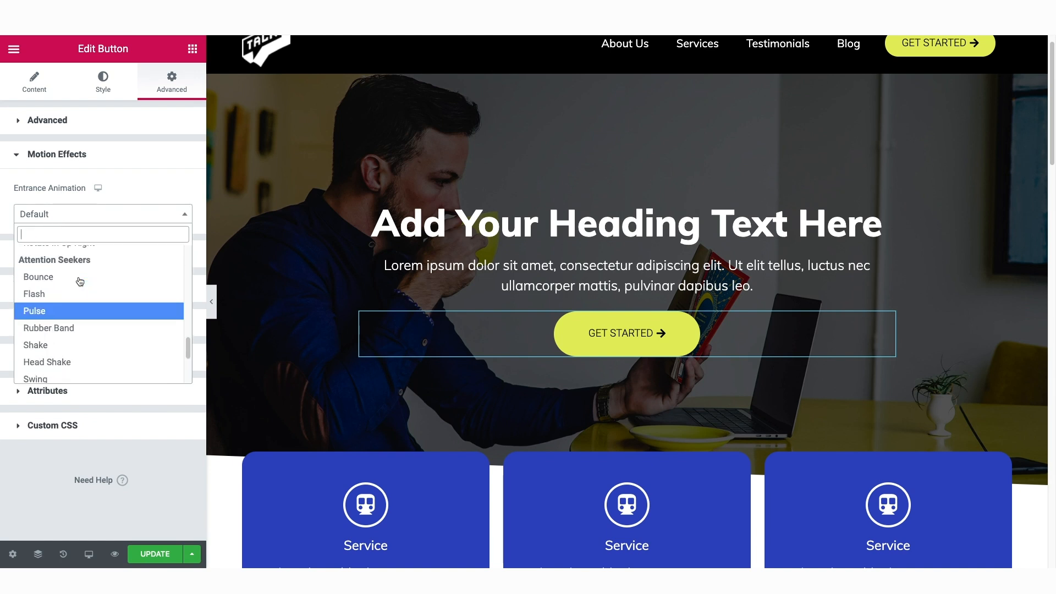
left_click(36, 284)
left_click(48, 216)
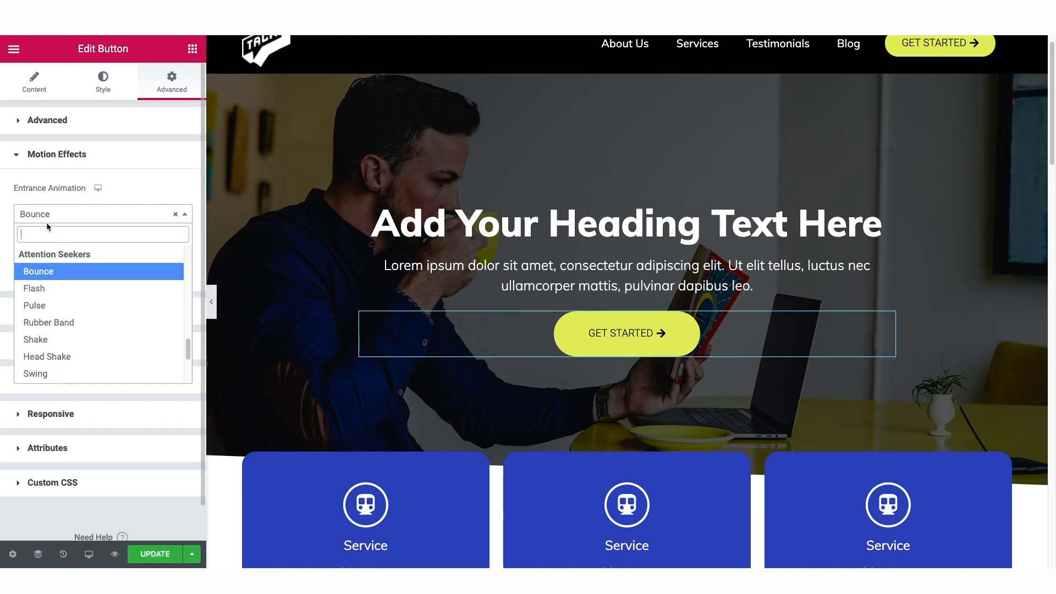
left_click(48, 285)
left_click(58, 216)
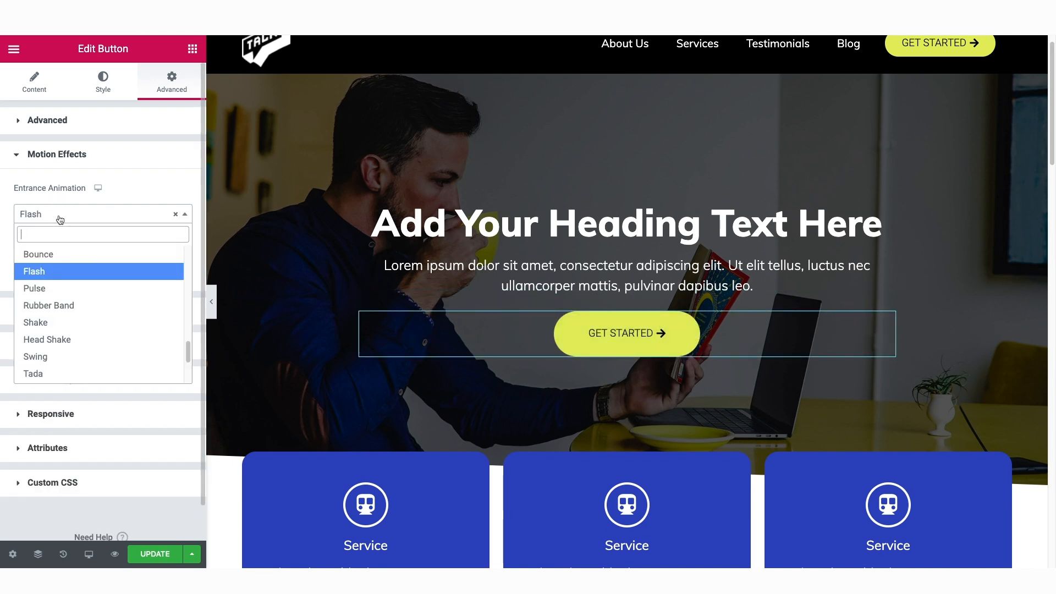
left_click(52, 286)
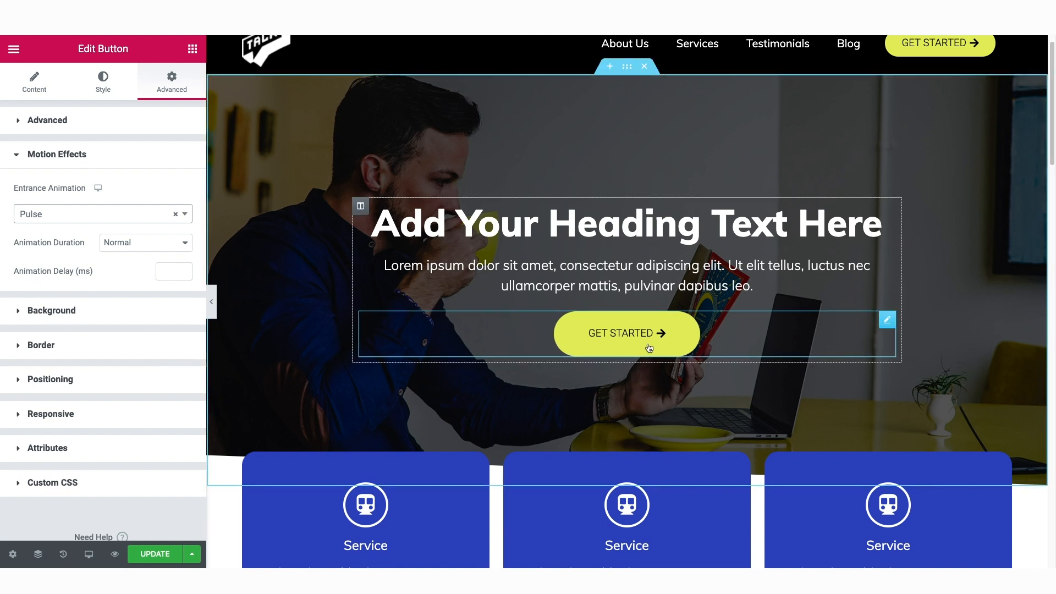
- Set the entrance animation of the section holding the three service boxes to Fade In Up
scroll(629, 367, "down", 2)
scroll(630, 358, "down", 1)
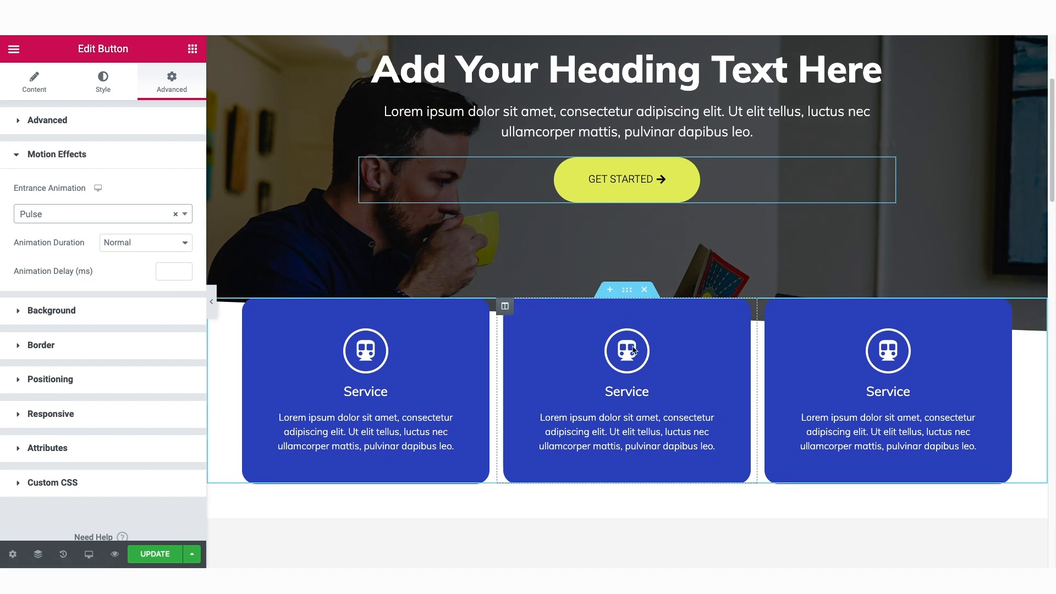
left_click(628, 290)
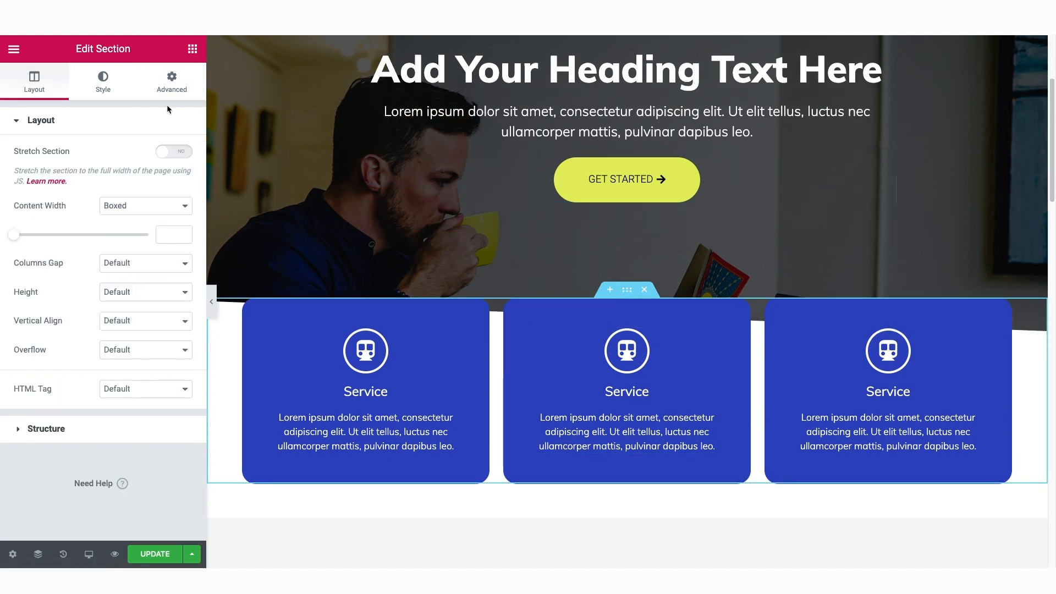
left_click(171, 87)
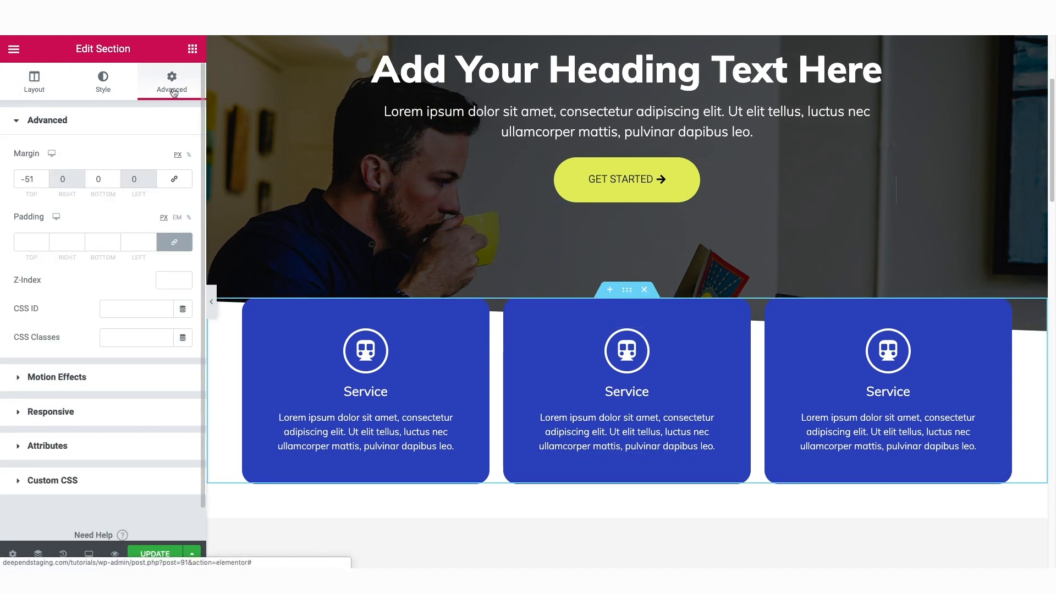
left_click(38, 378)
left_click(53, 215)
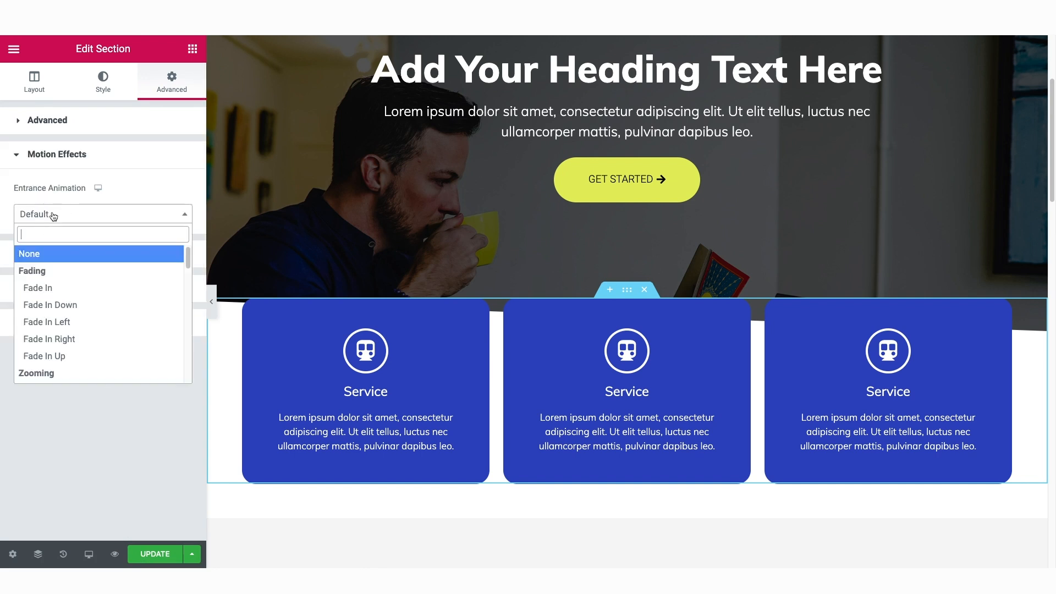
left_click(60, 357)
- Apply a Fade In Right entrance animation to the image beside the dark box with the three icon headings
scroll(471, 366, "down", 9)
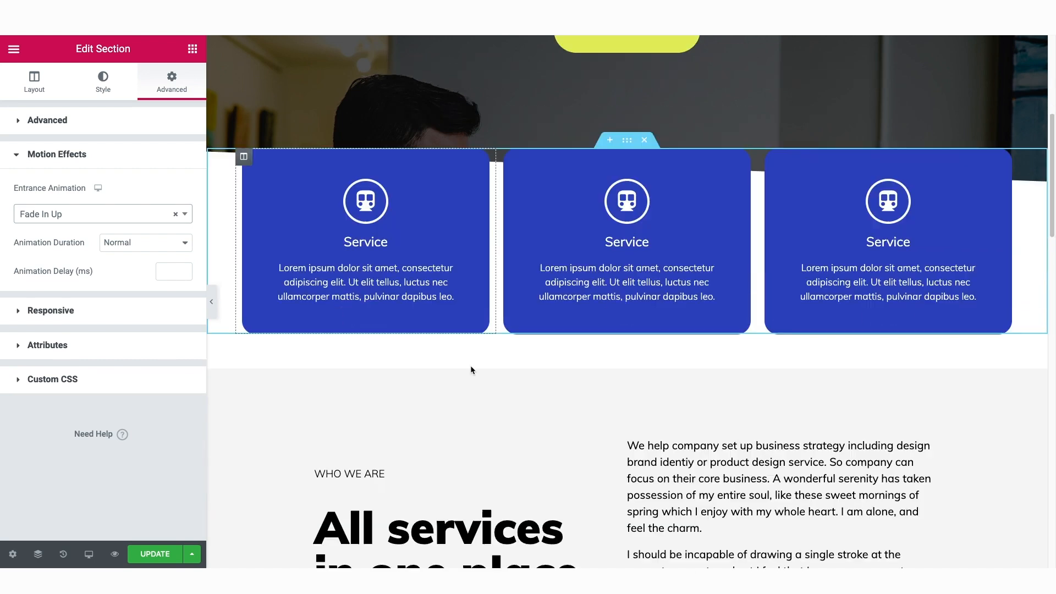
scroll(470, 365, "down", 3)
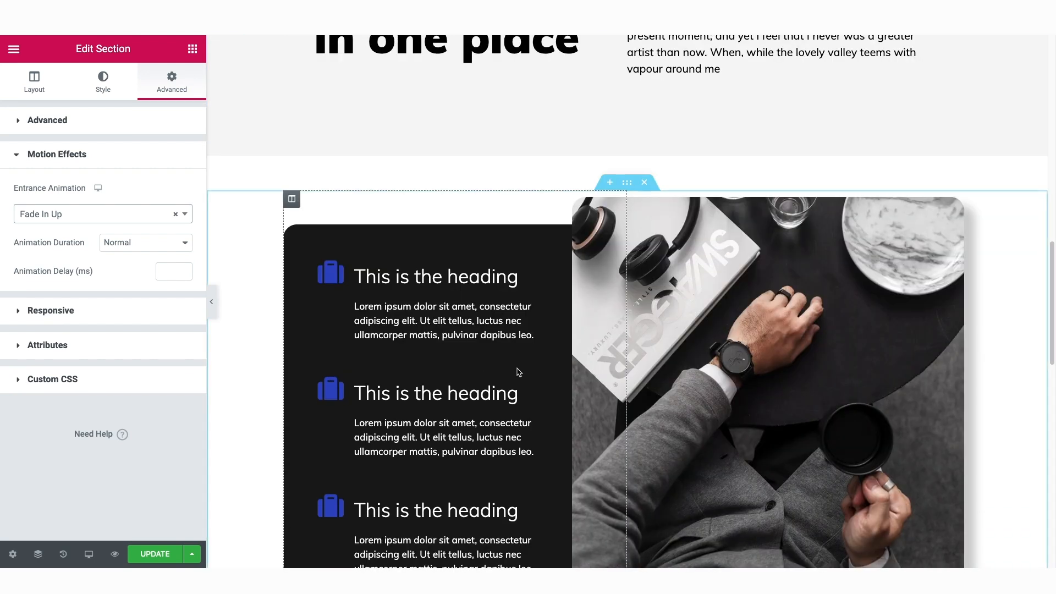
left_click(957, 207)
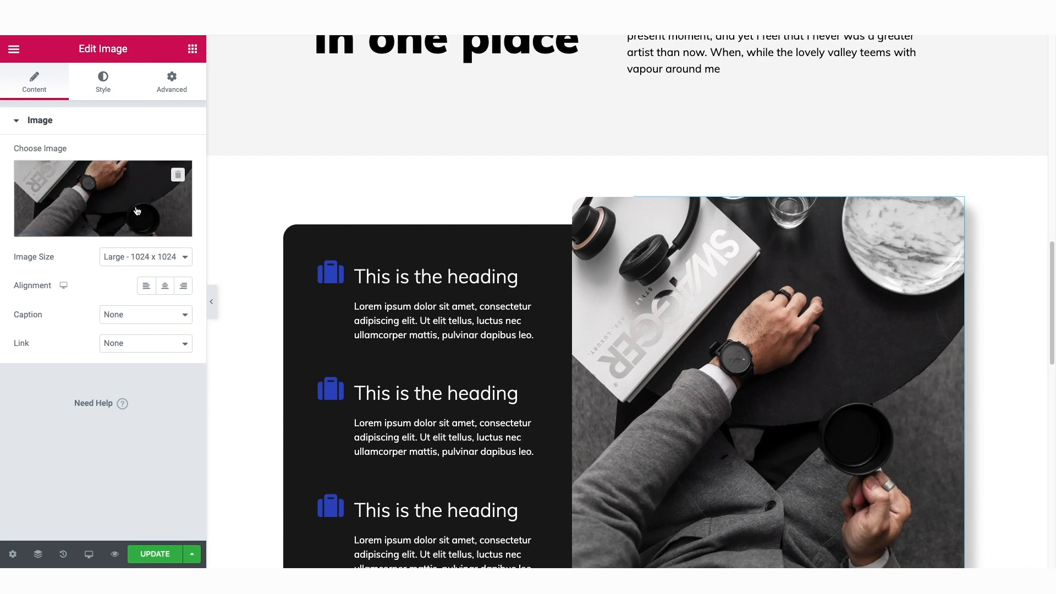
left_click(172, 72)
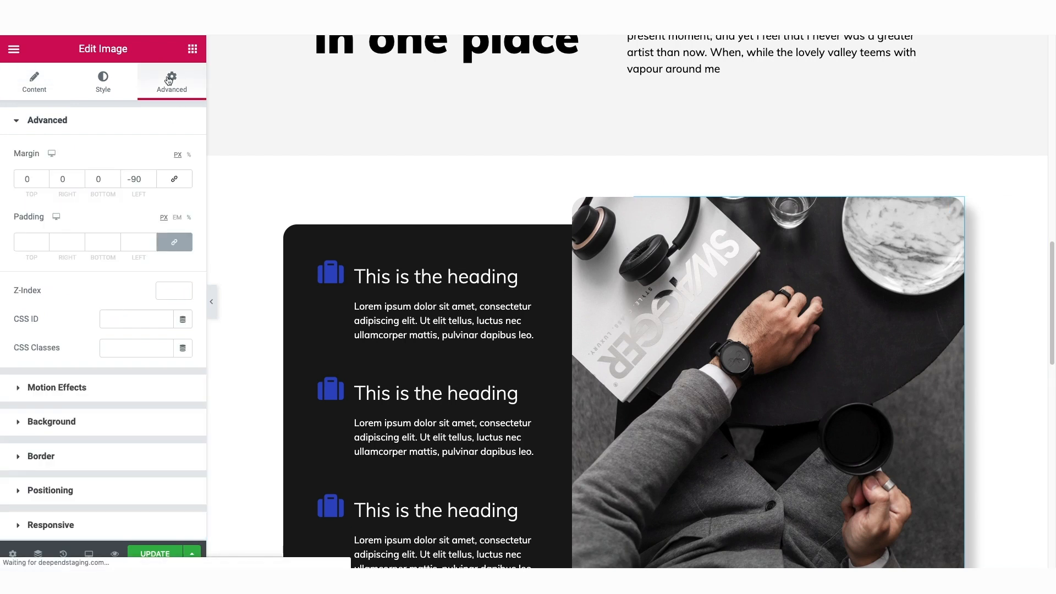
left_click(65, 389)
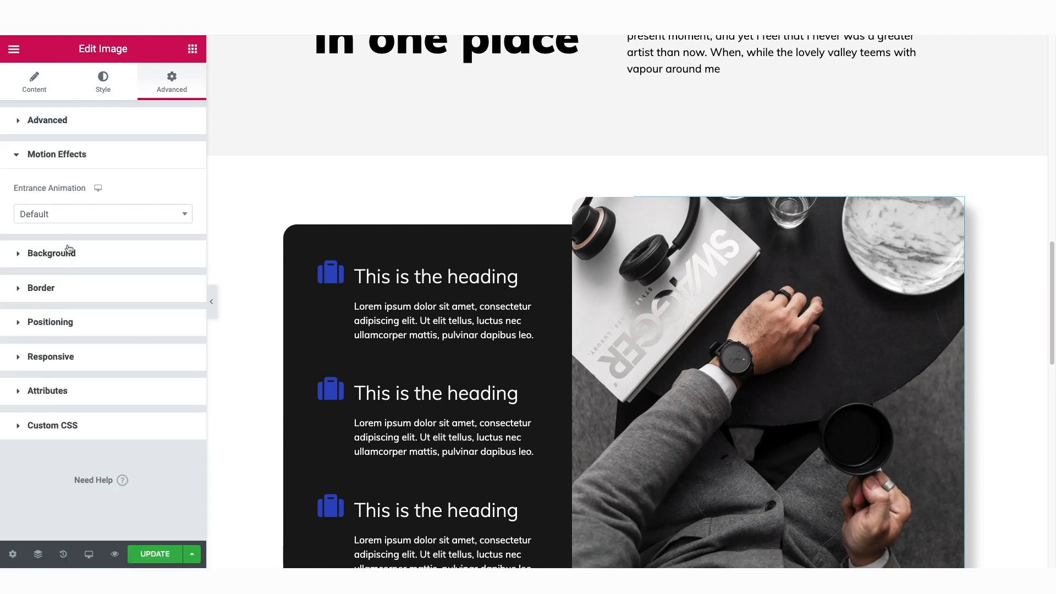
left_click(61, 214)
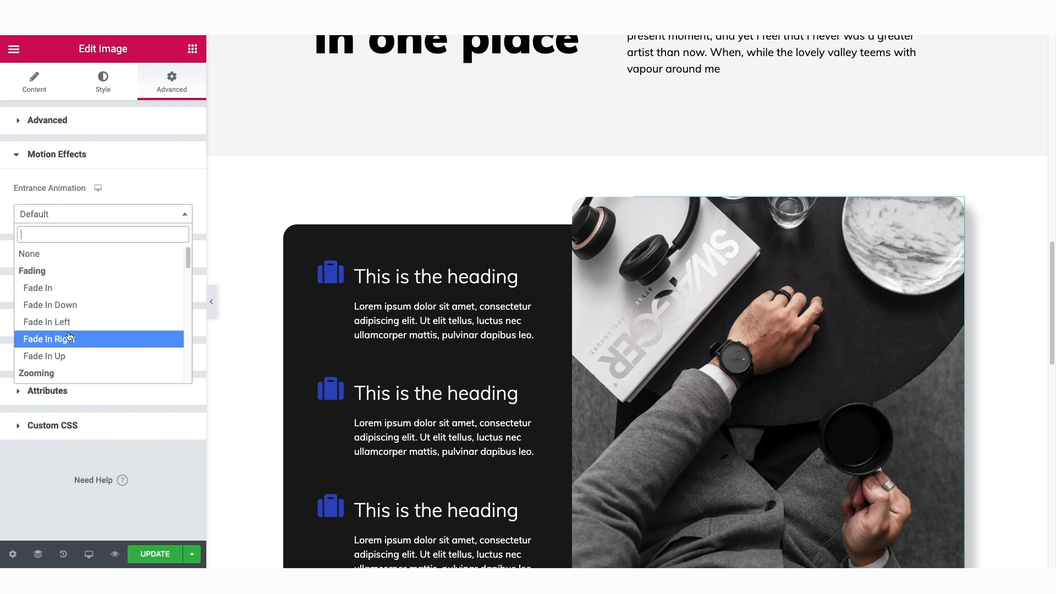
left_click(66, 339)
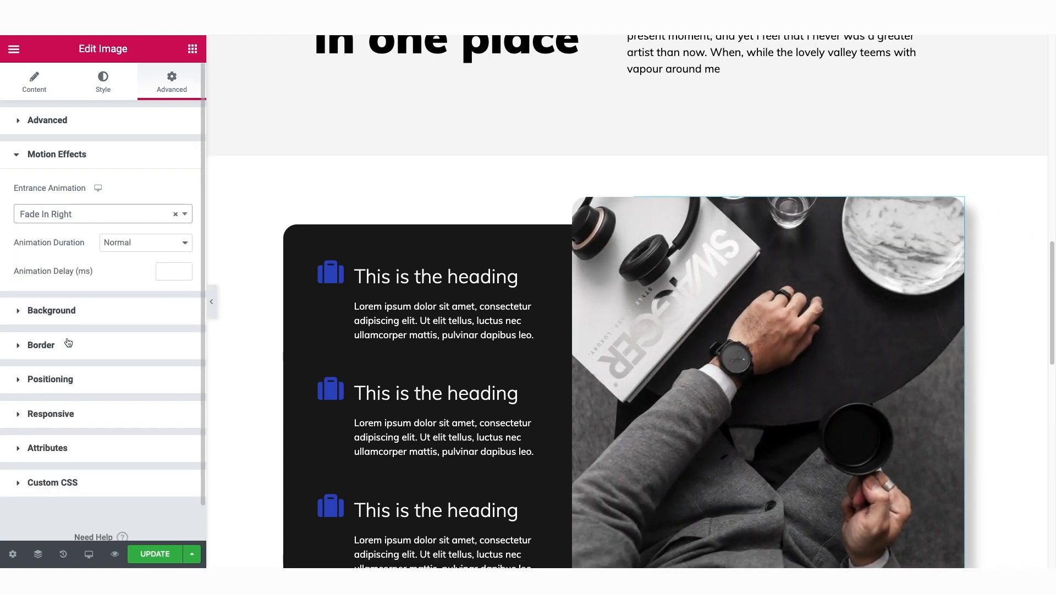
- Preview the page and check the entrance animations from the hero down to the image section and back up
left_click(114, 554)
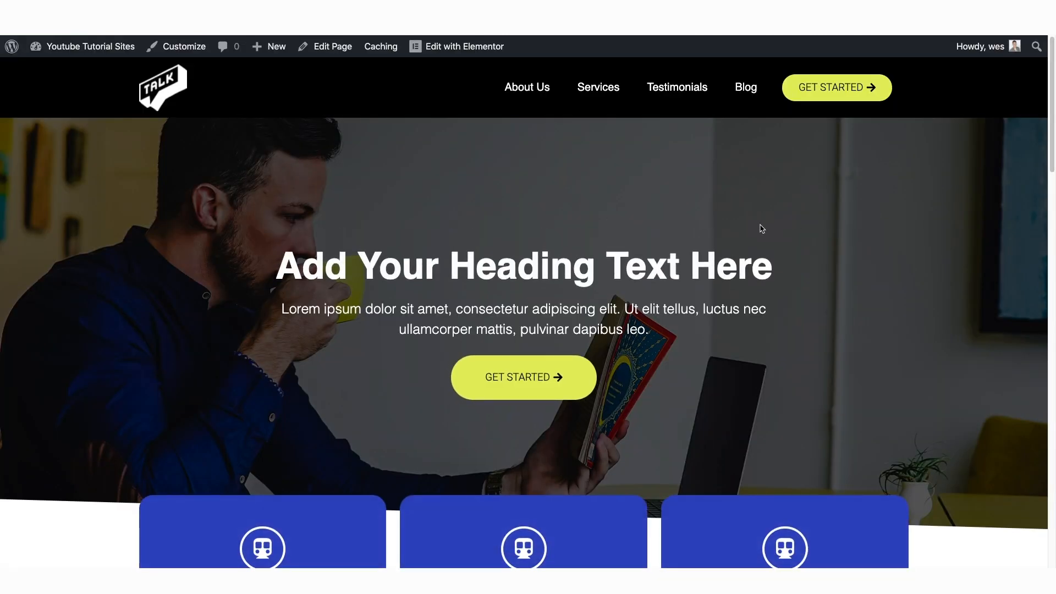
left_click_drag(1053, 66, 1050, 140)
left_click_drag(1051, 160, 1051, 324)
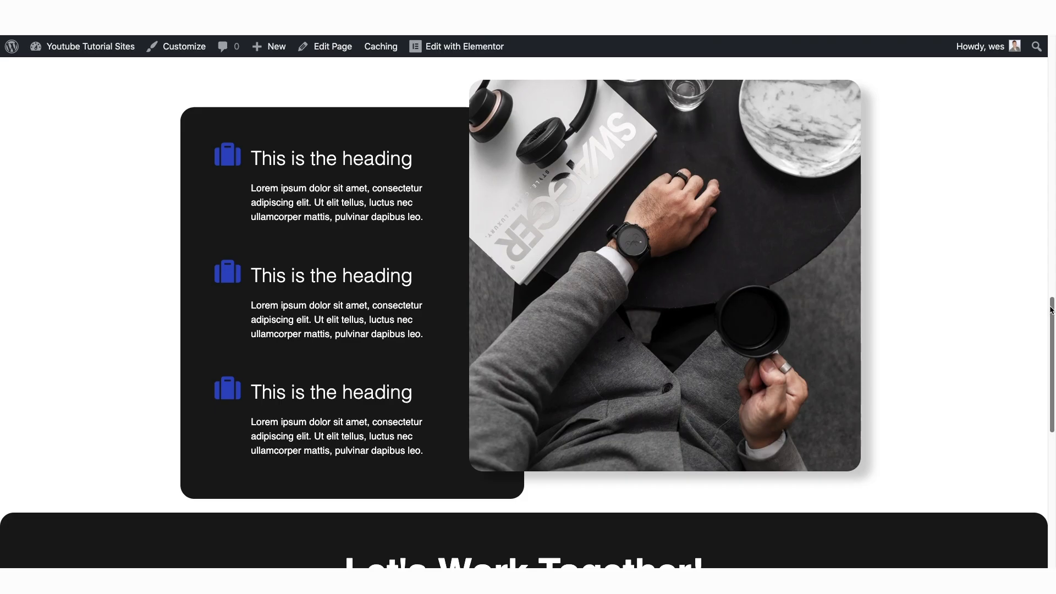
left_click_drag(1049, 306, 1053, 55)
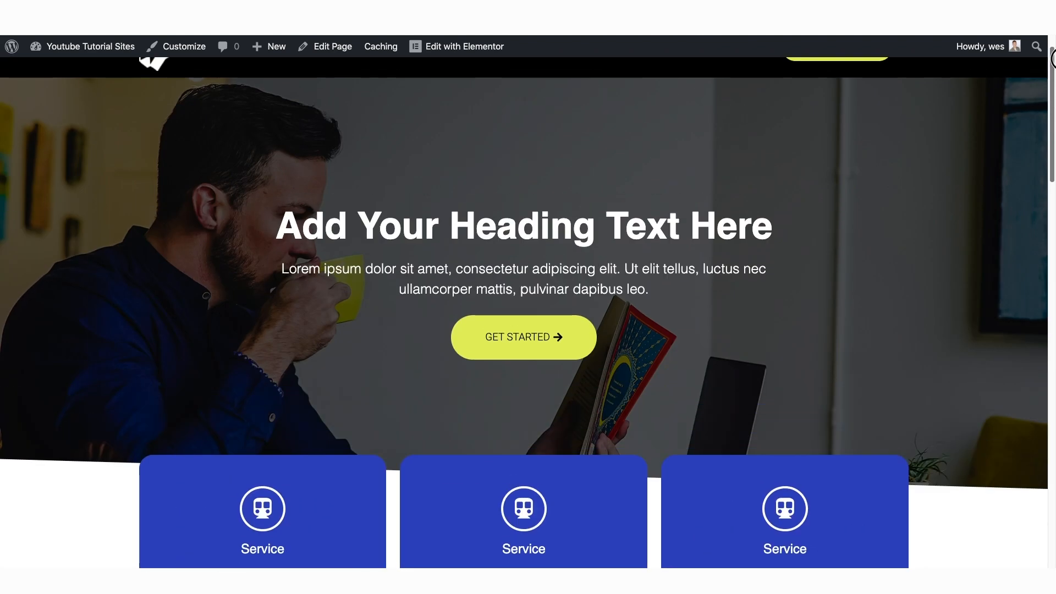